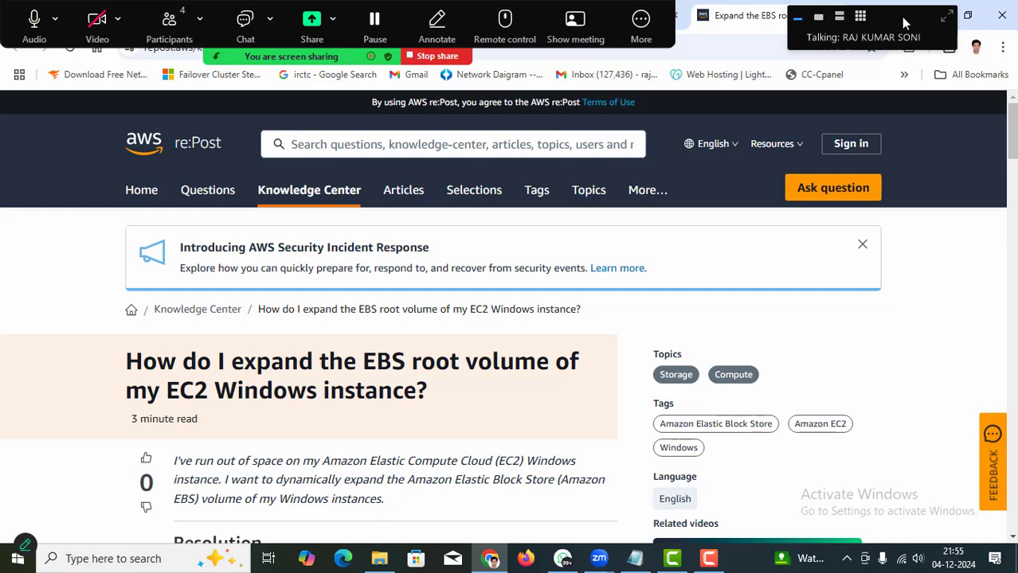
Admit the waiting attendee from Zoom's Participants list, then minimize the list.
click(169, 26)
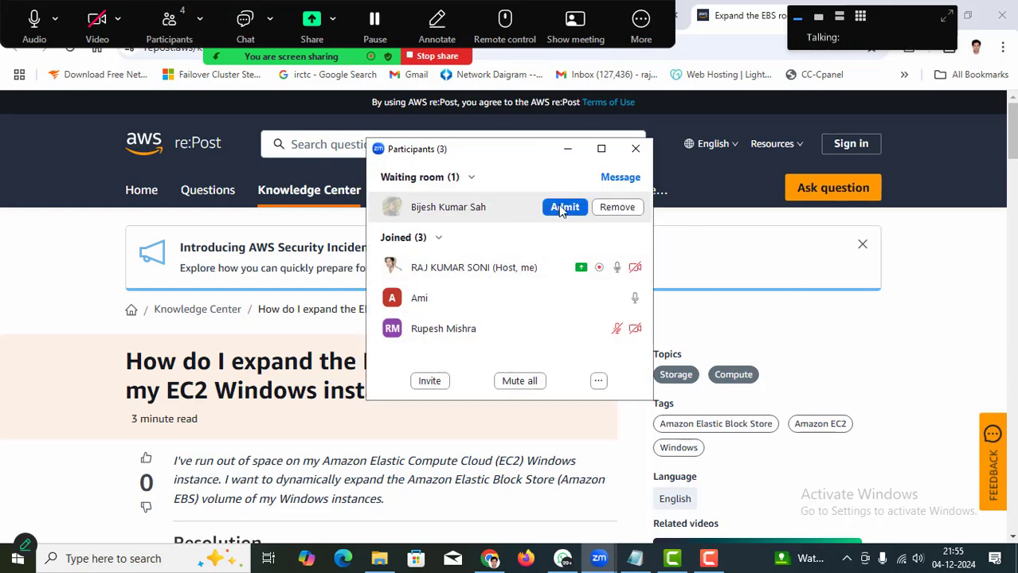
click(562, 208)
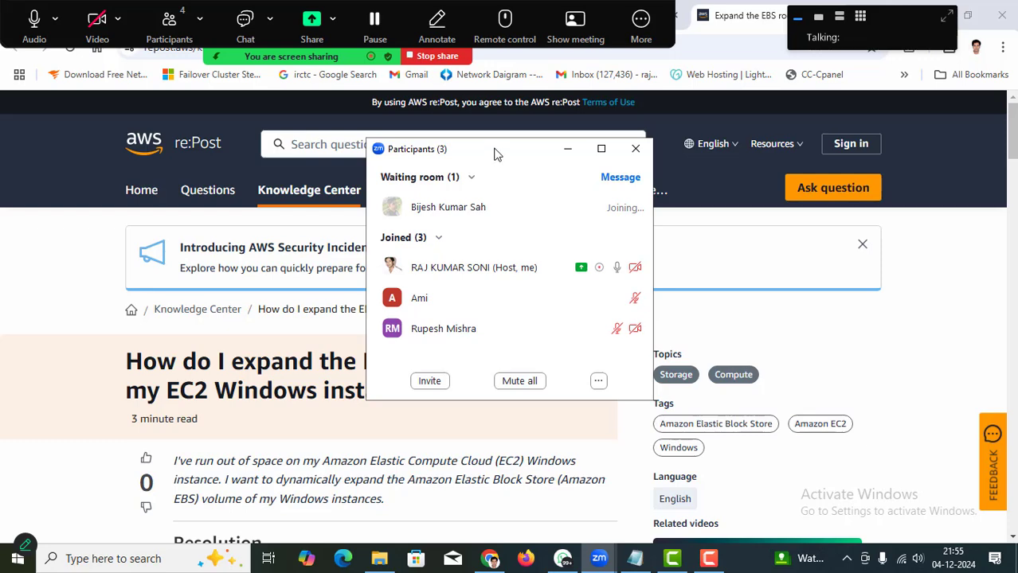
drag(501, 152, 666, 153)
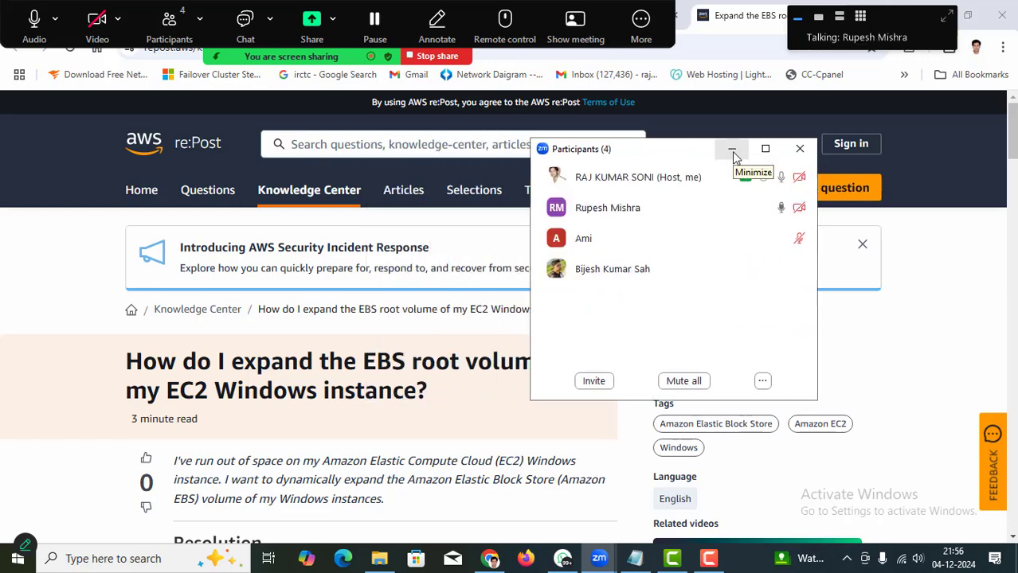
click(732, 151)
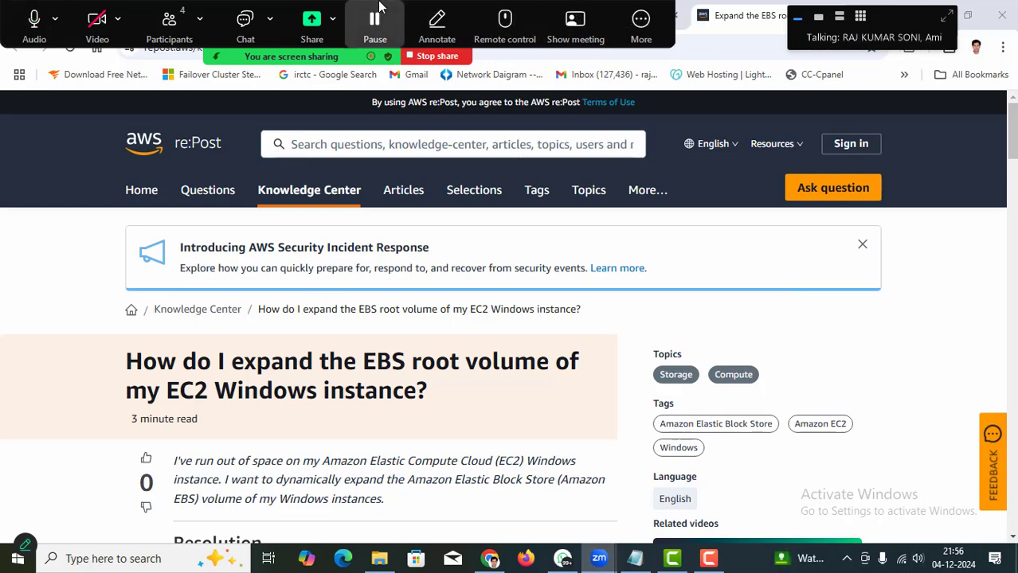
drag(382, 5, 465, 15)
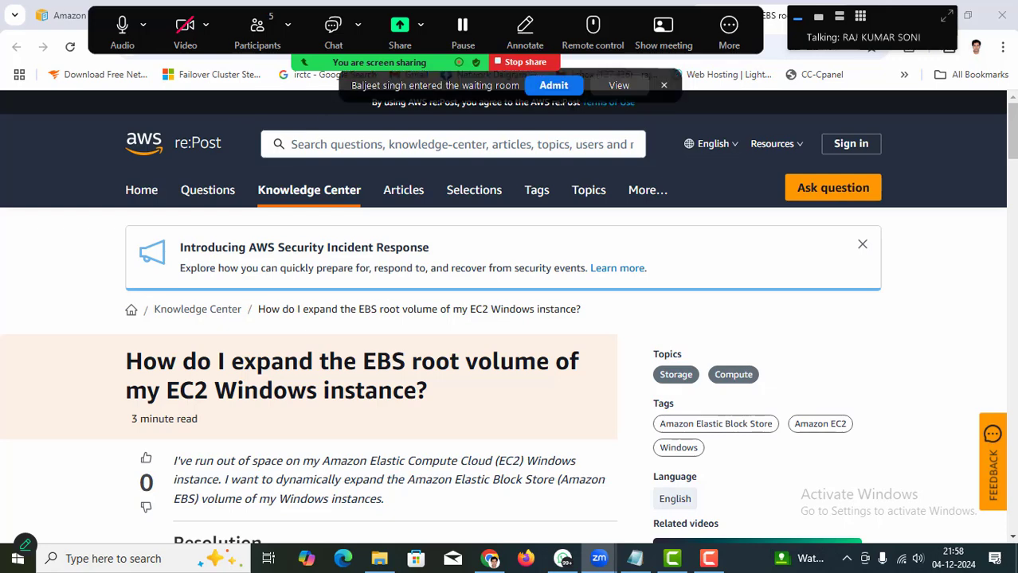
Admit the newly arrived attendee, check the participant list, then minimize it.
click(555, 88)
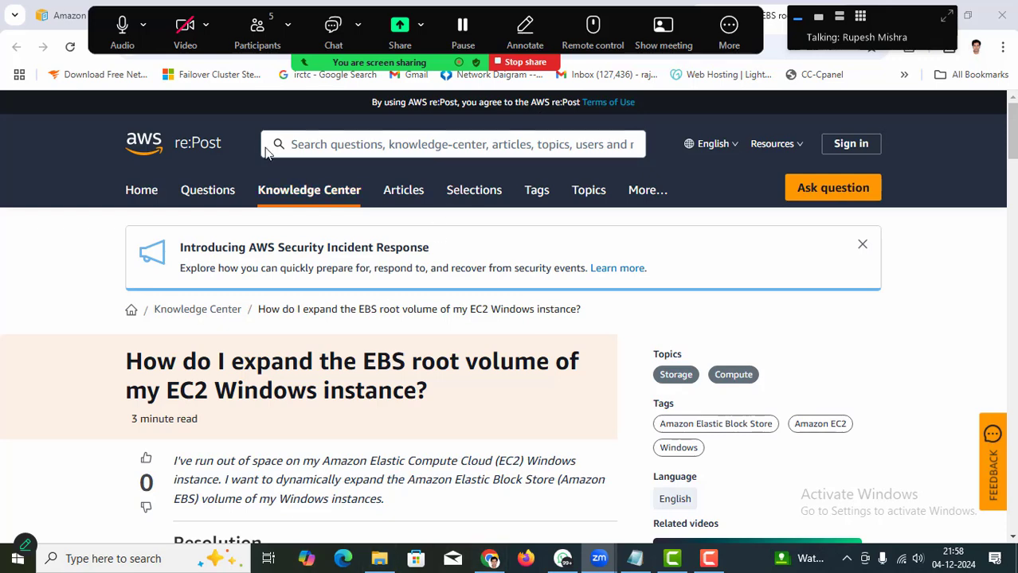
click(255, 40)
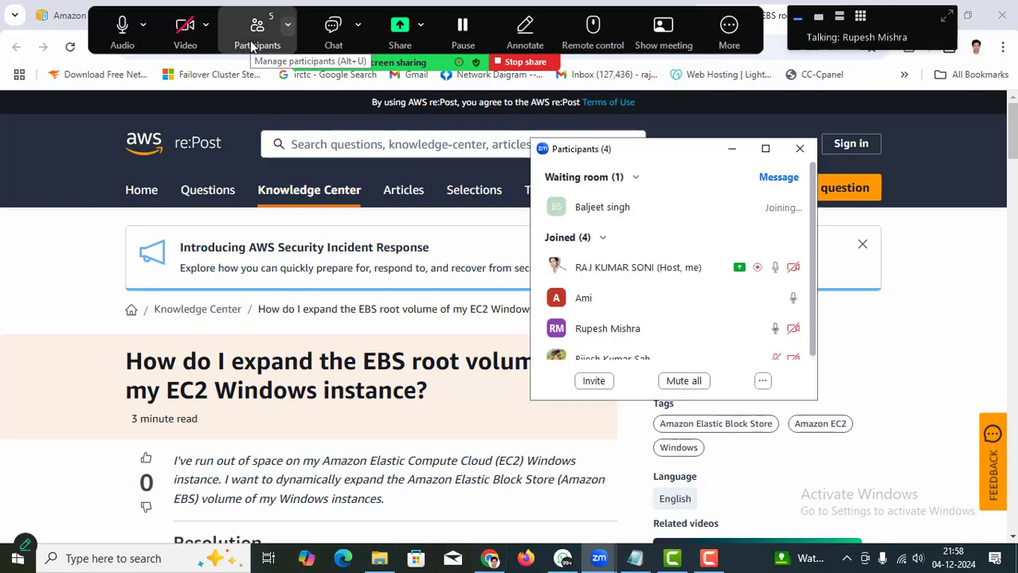
click(731, 151)
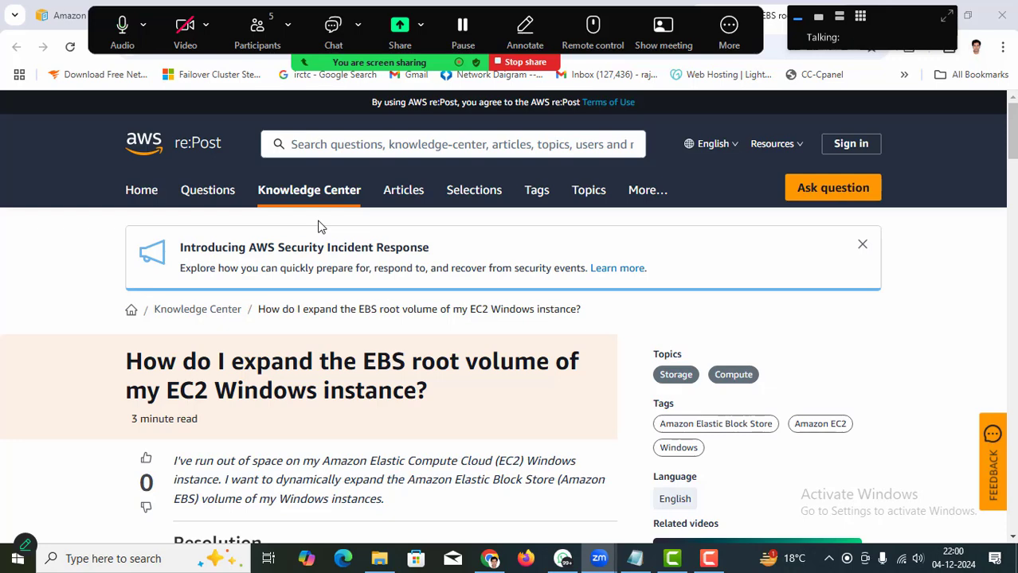
Confirm all five attendees have joined, hide the participants list, and move the speaker panel aside.
click(258, 26)
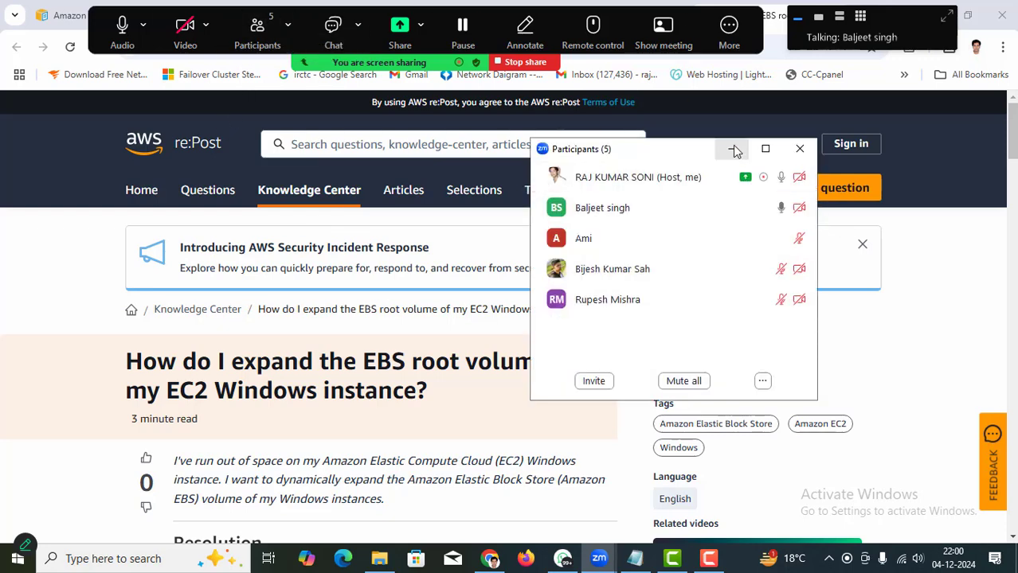
click(733, 149)
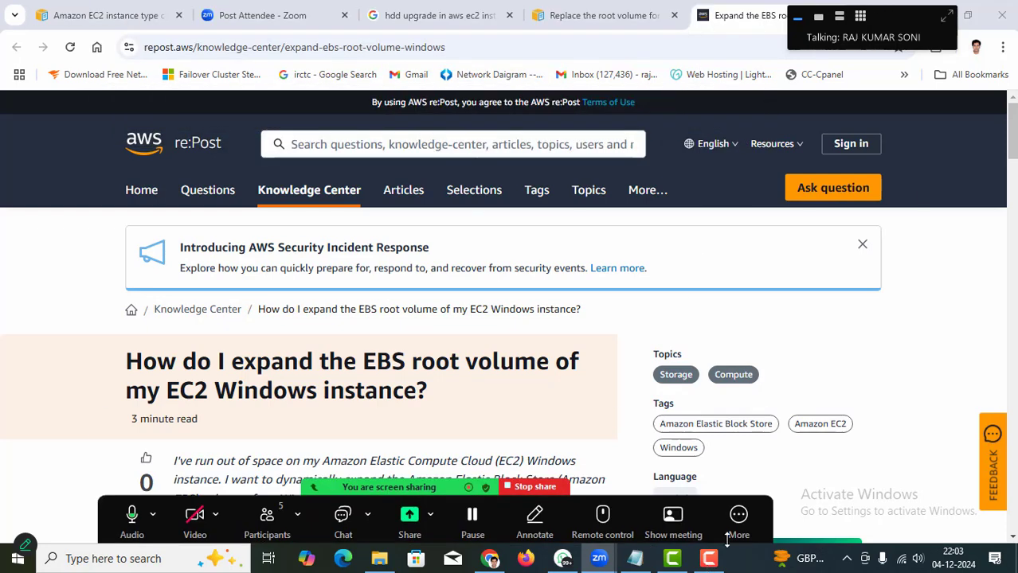
drag(894, 33, 928, 93)
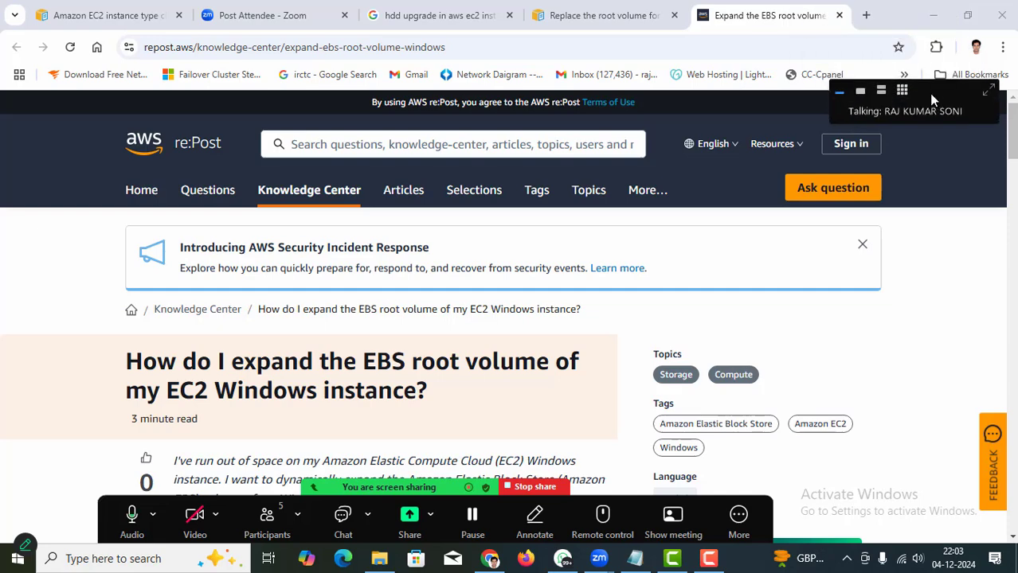
Open a new browser tab and go to the AWS home page.
click(866, 15)
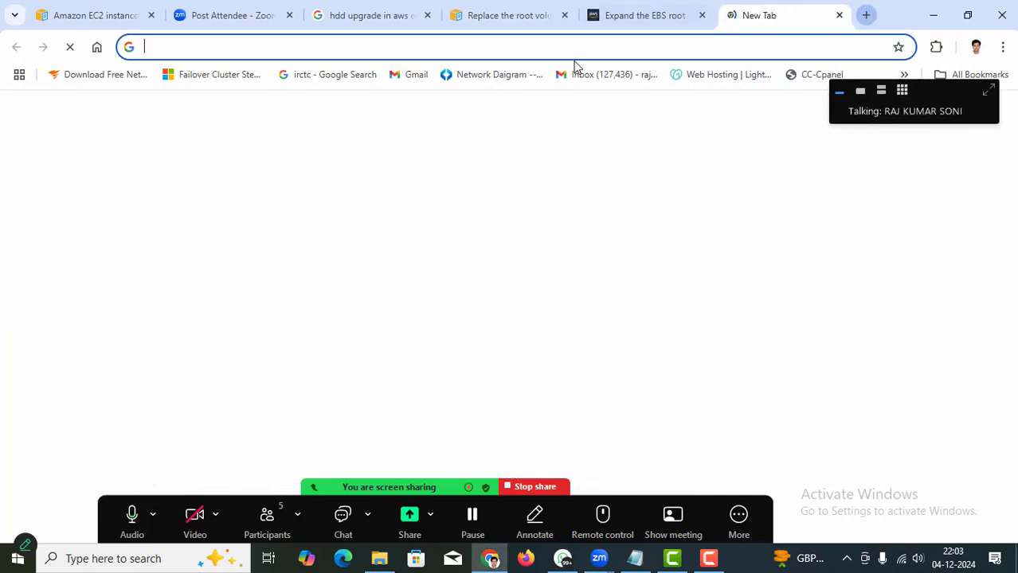
click(521, 49)
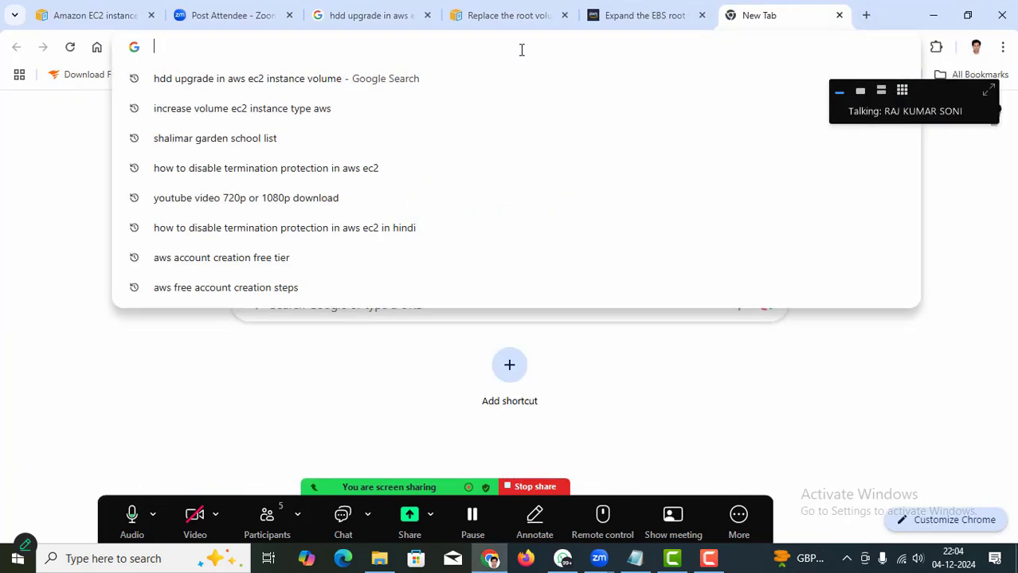
text(aws.amazon.com)
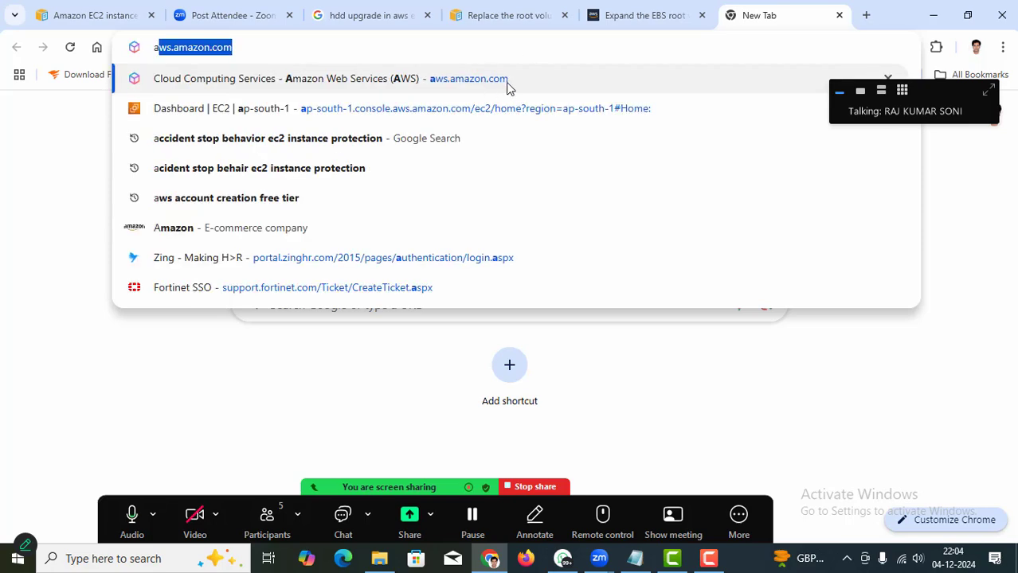
click(504, 81)
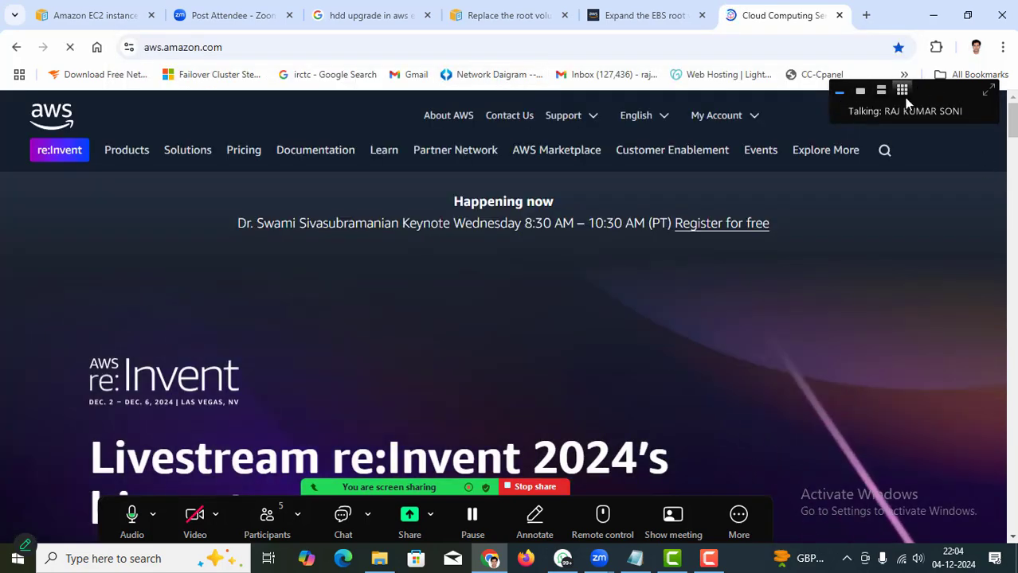
drag(932, 108, 886, 6)
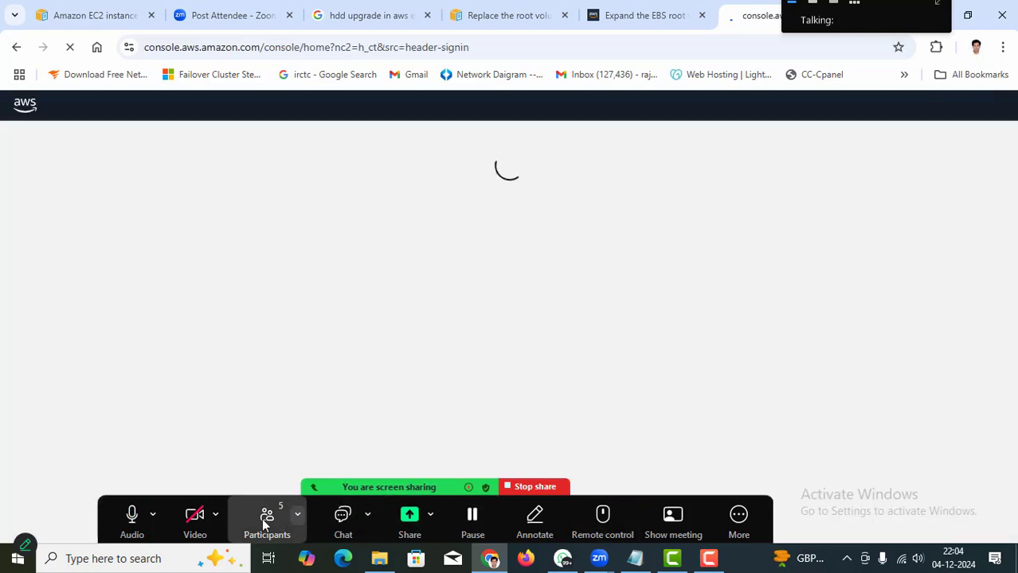
click(261, 518)
click(260, 518)
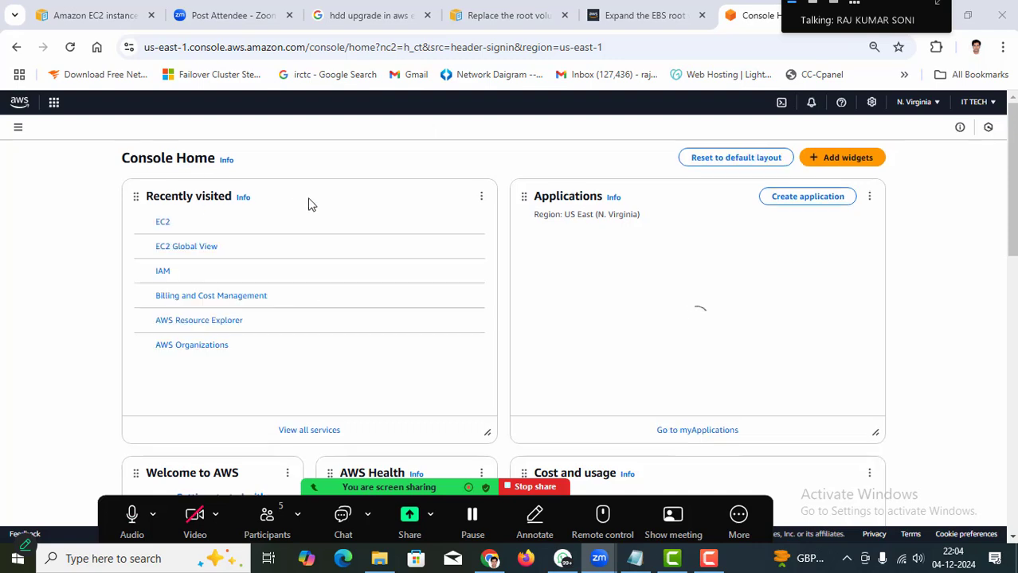
Open the EC2 Instances list and start launching a new instance.
click(163, 225)
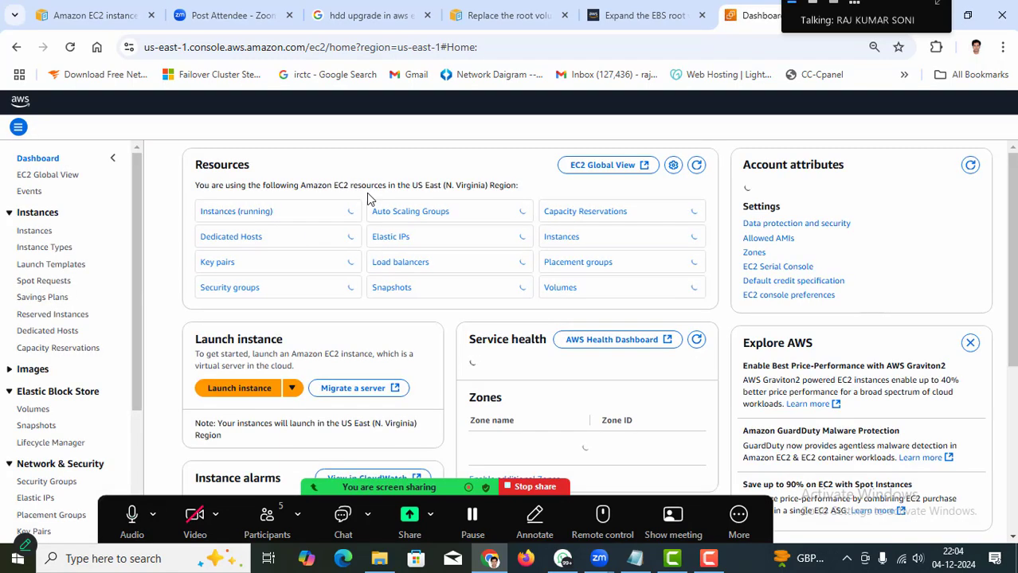
click(31, 231)
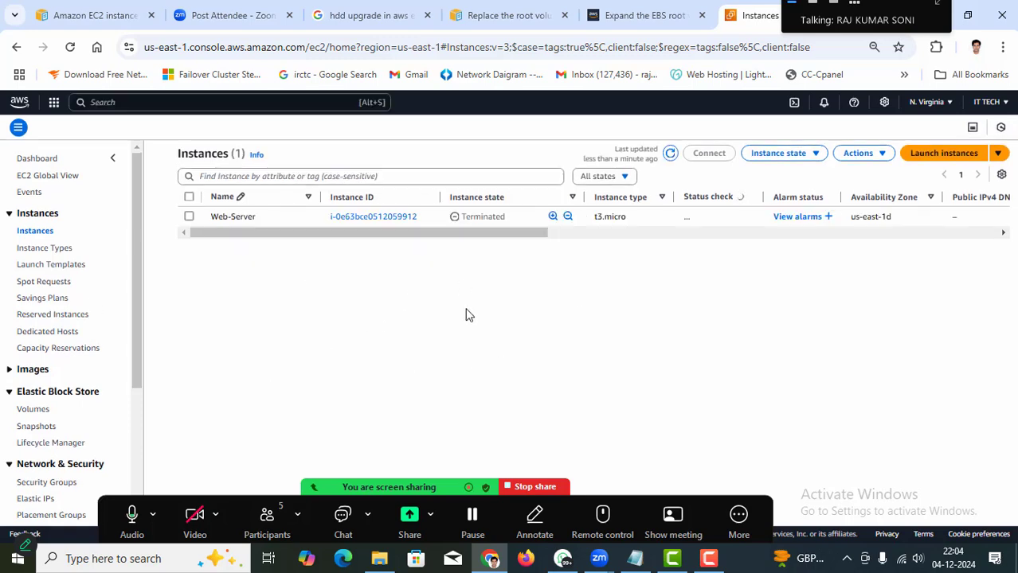
click(944, 155)
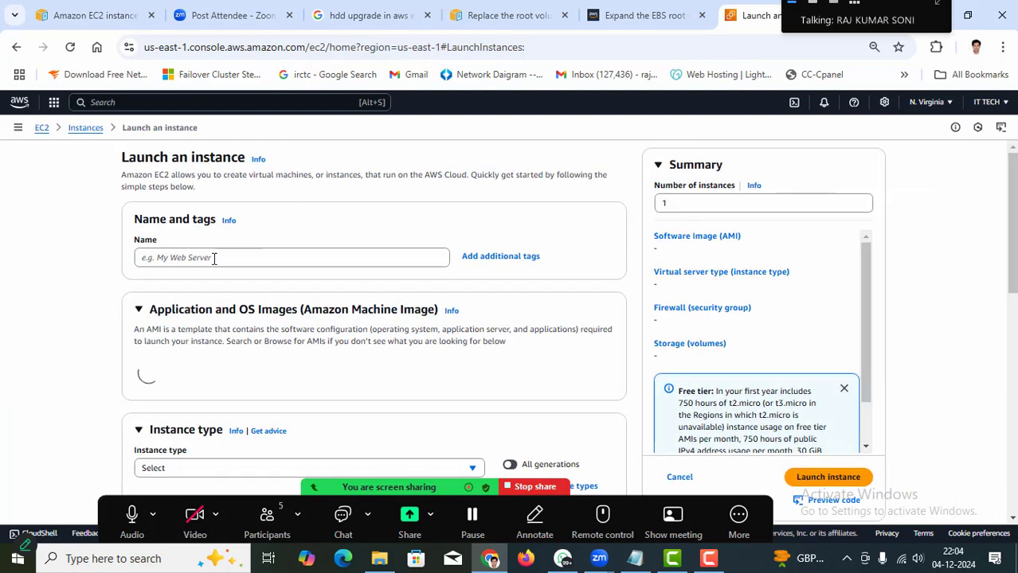
Name the instance Upgrade_hdd and choose the Windows Server image.
click(213, 257)
text(Up)
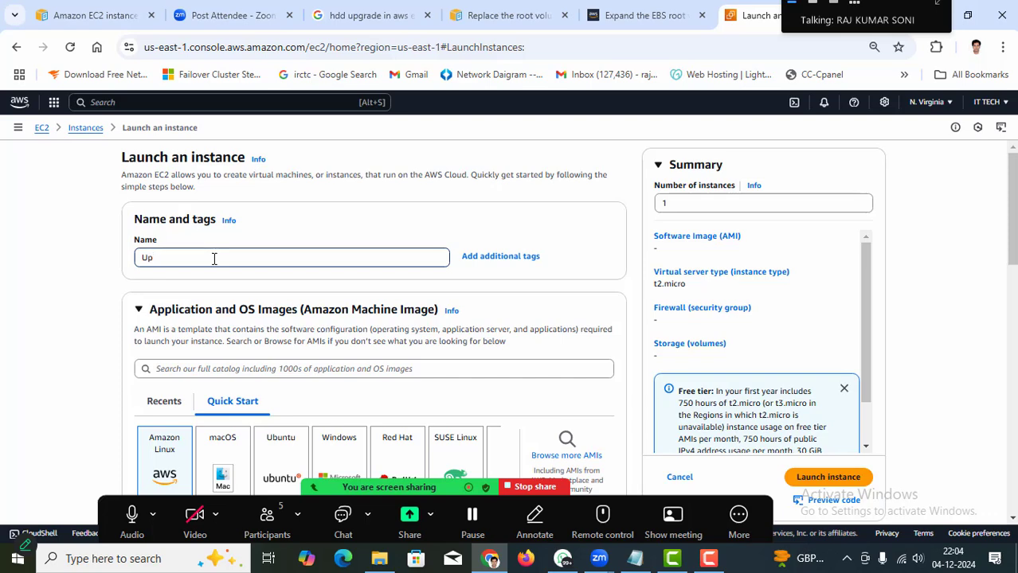
text(ra)
key(BackSpace)
key(BackSpace)
text(grade_hdd)
scroll(213, 258, down, 3)
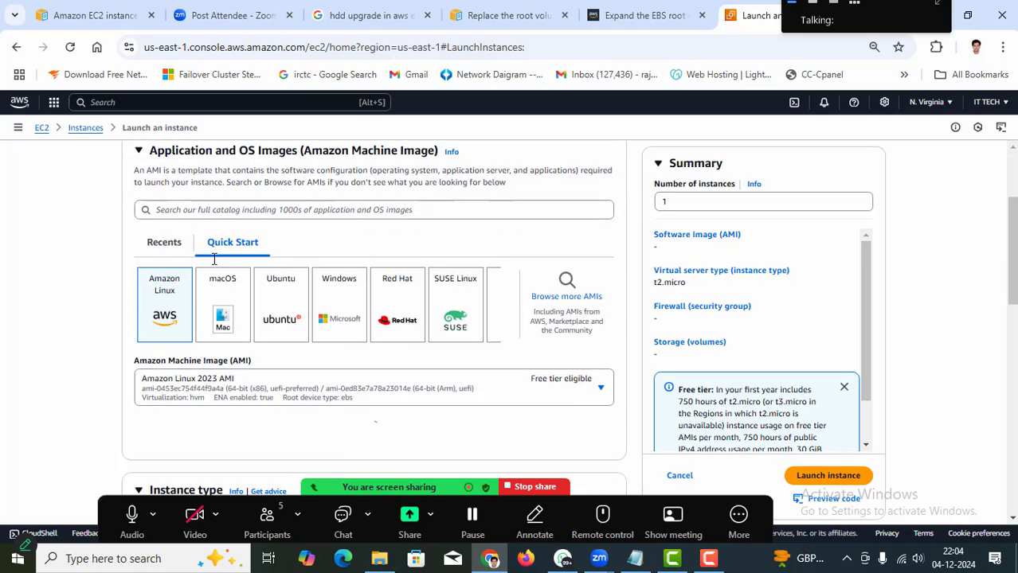
scroll(213, 258, down, 1)
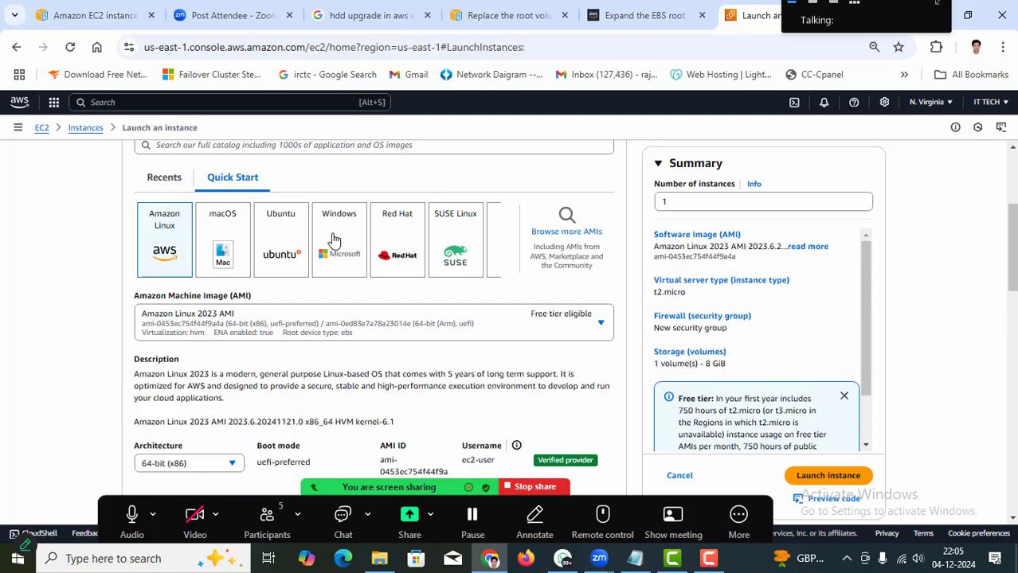
click(335, 248)
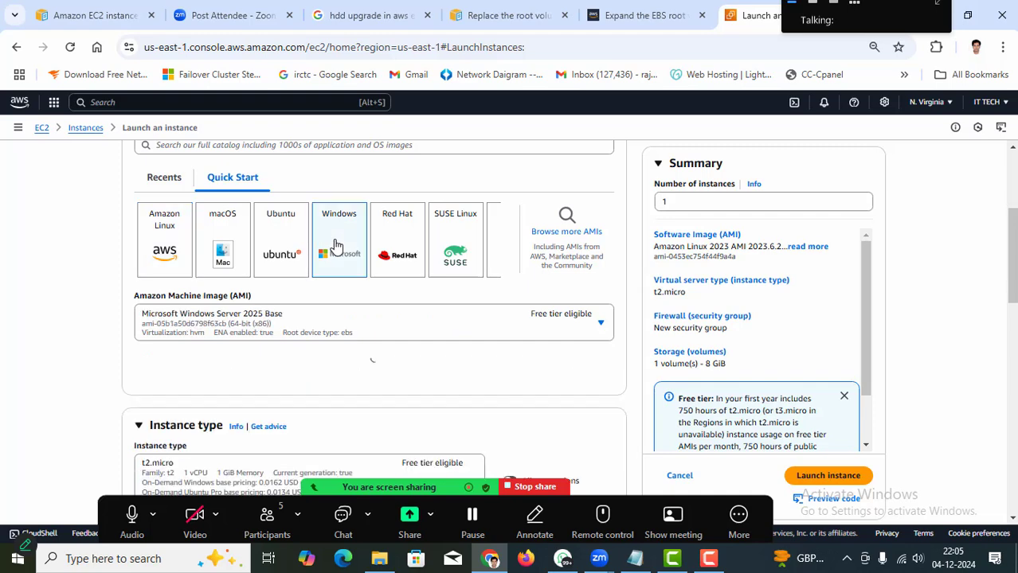
Select key pair 5, allow HTTPS traffic from the internet, and review the storage settings.
scroll(68, 363, down, 4)
scroll(68, 364, down, 2)
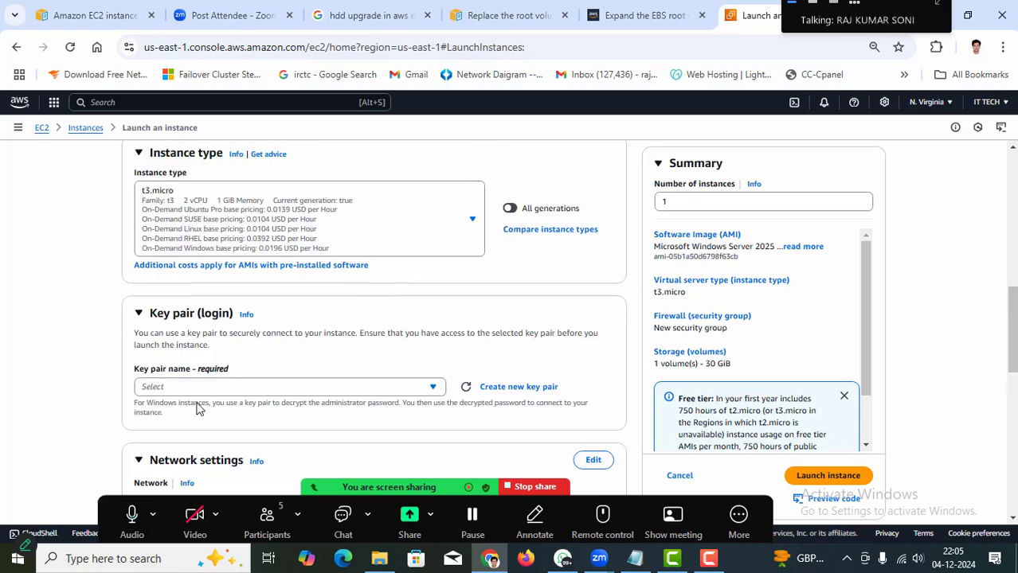
scroll(384, 350, down, 4)
scroll(386, 347, up, 1)
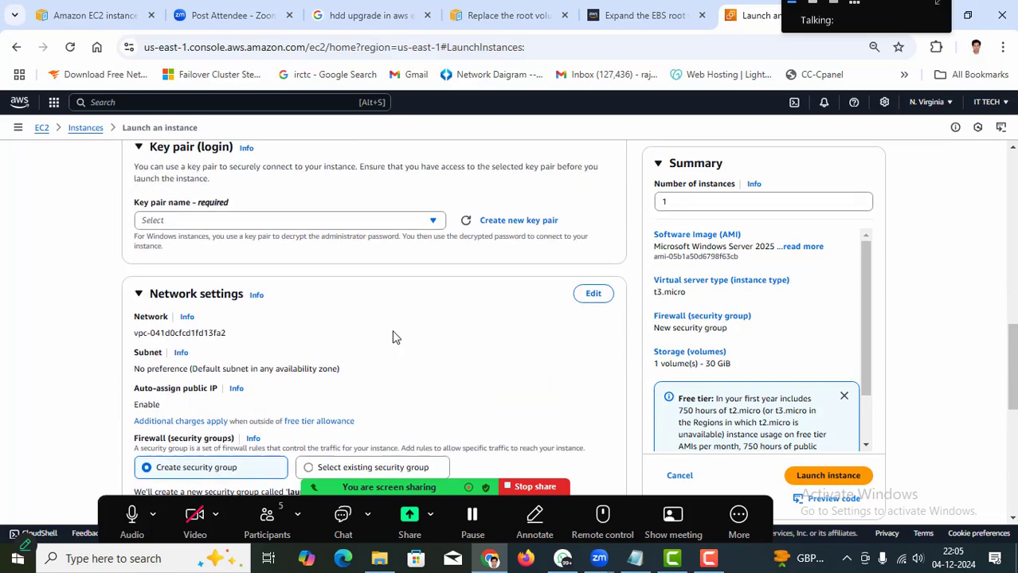
click(404, 238)
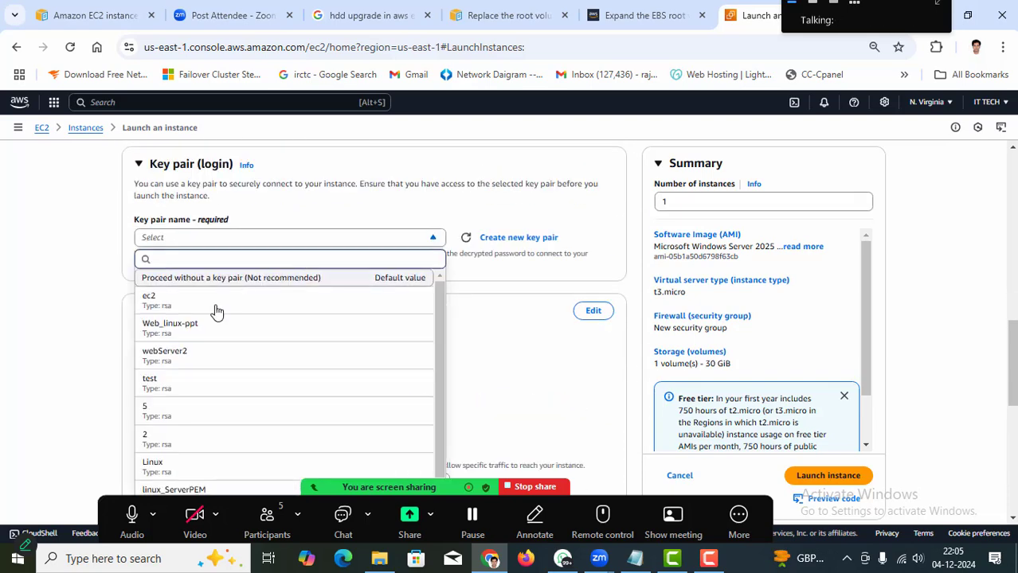
click(157, 422)
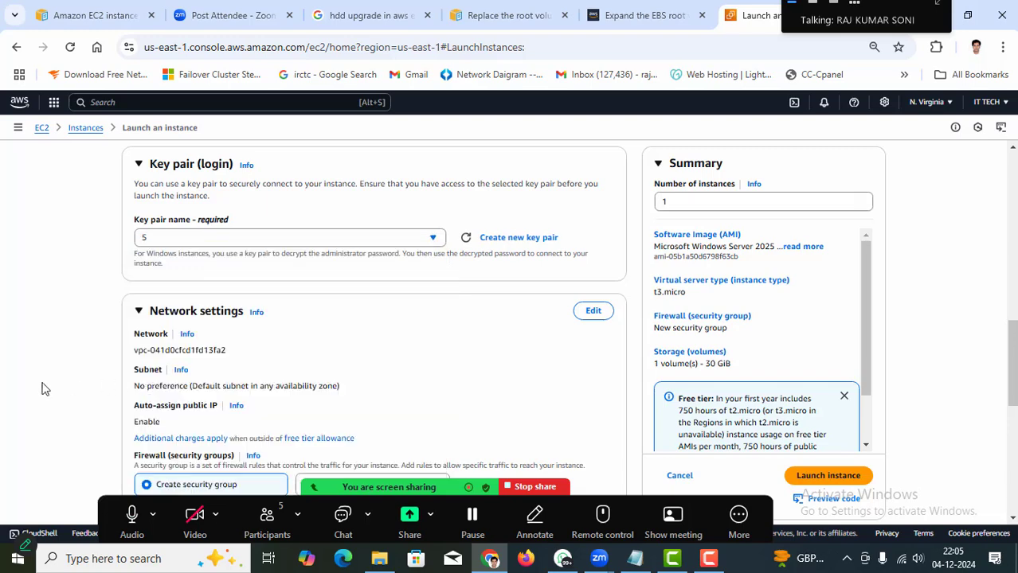
scroll(53, 392, down, 4)
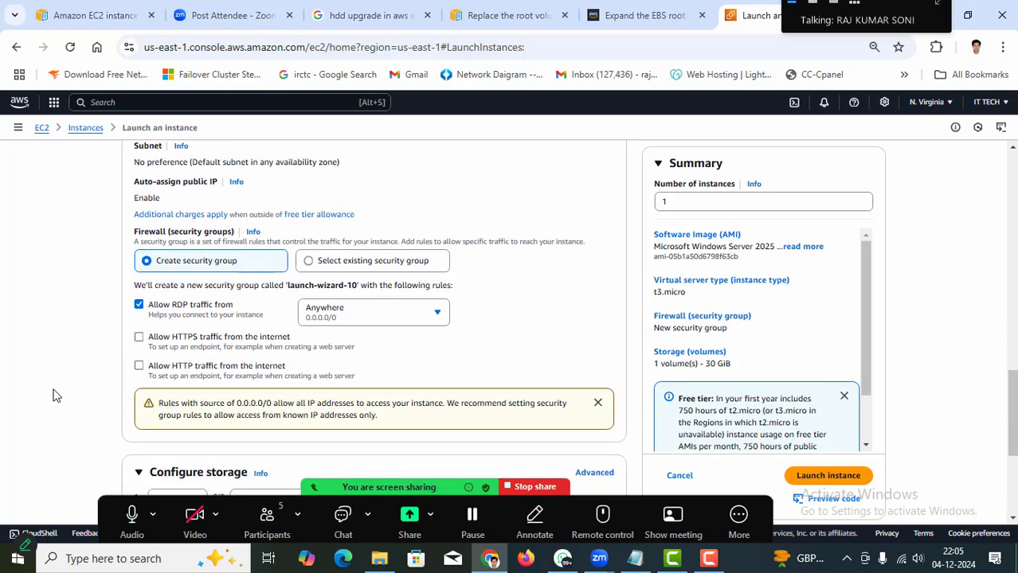
click(139, 338)
scroll(54, 392, down, 3)
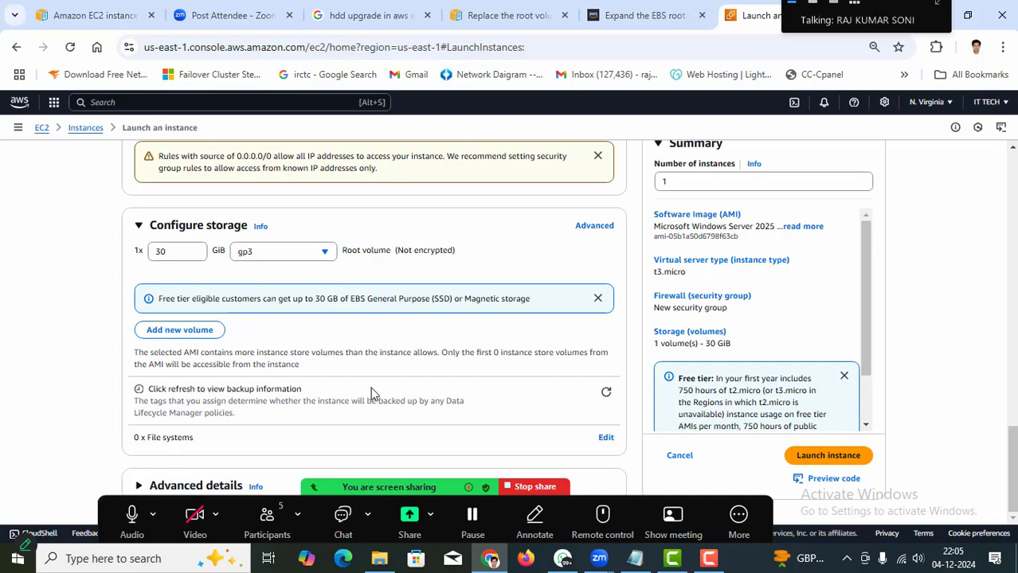
scroll(379, 344, up, 10)
scroll(379, 343, up, 3)
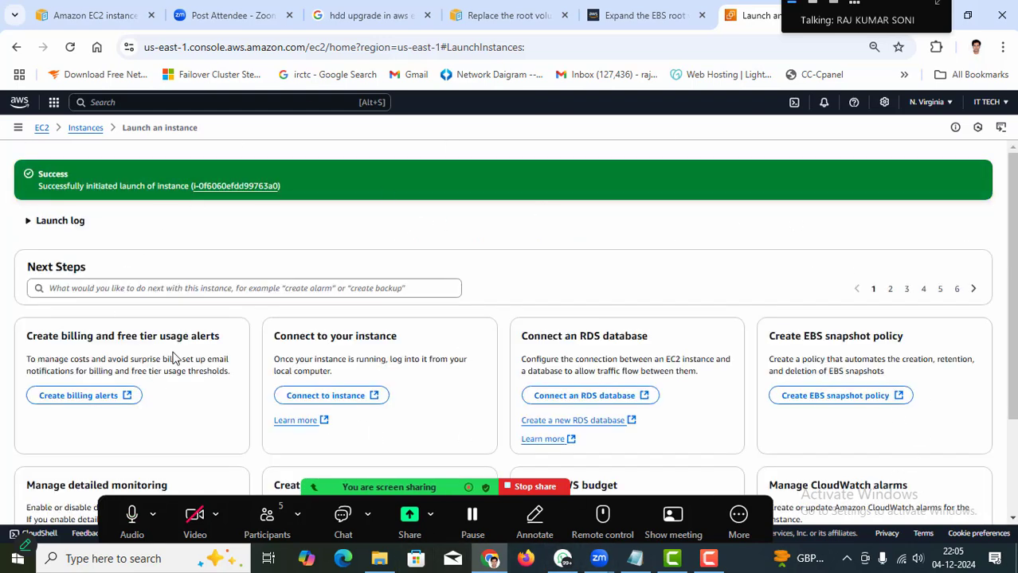
Visit the Launch form and EC2 Dashboard, then refresh Instances to show Upgrade_hdd running.
click(83, 128)
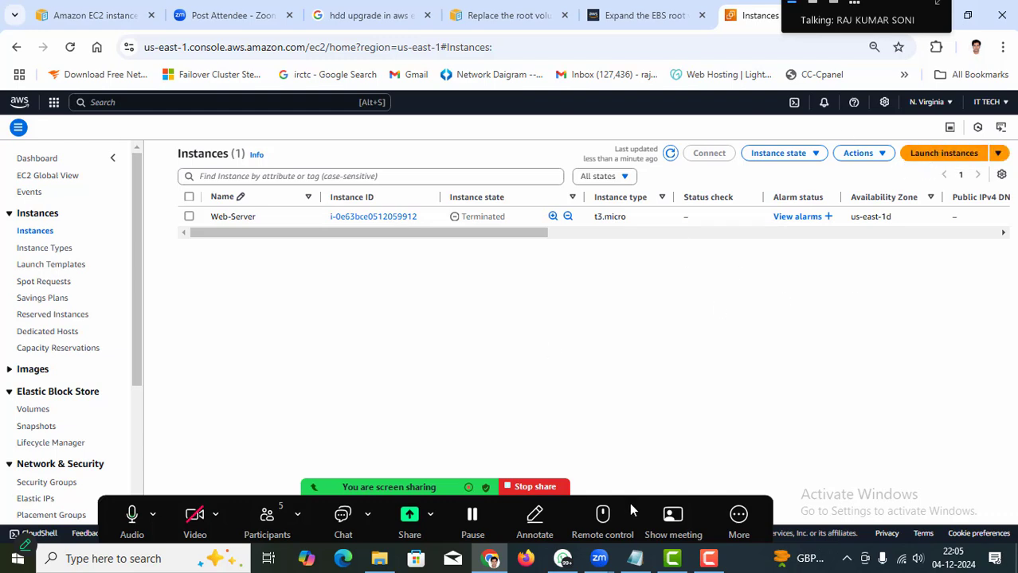
click(933, 160)
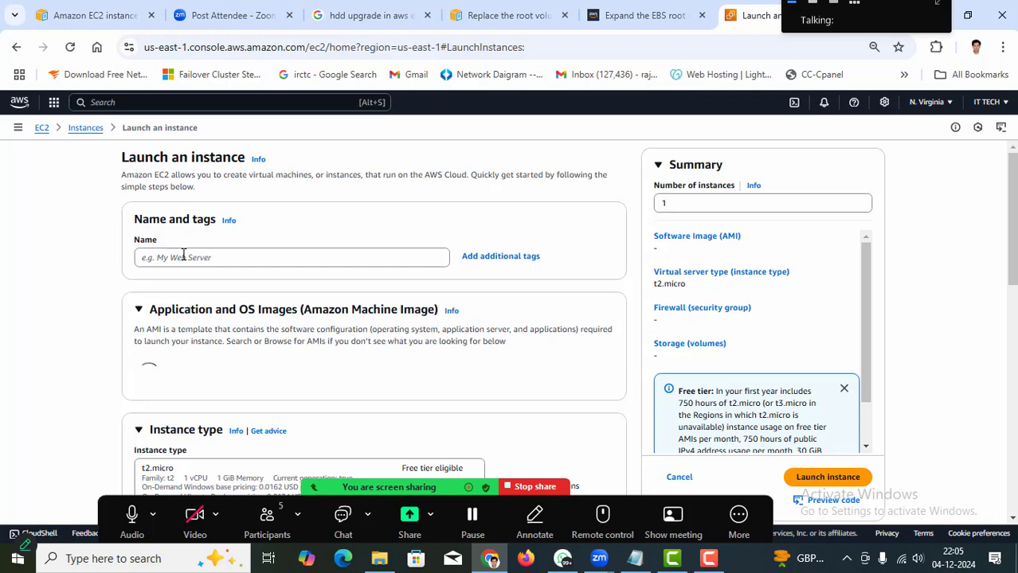
click(183, 255)
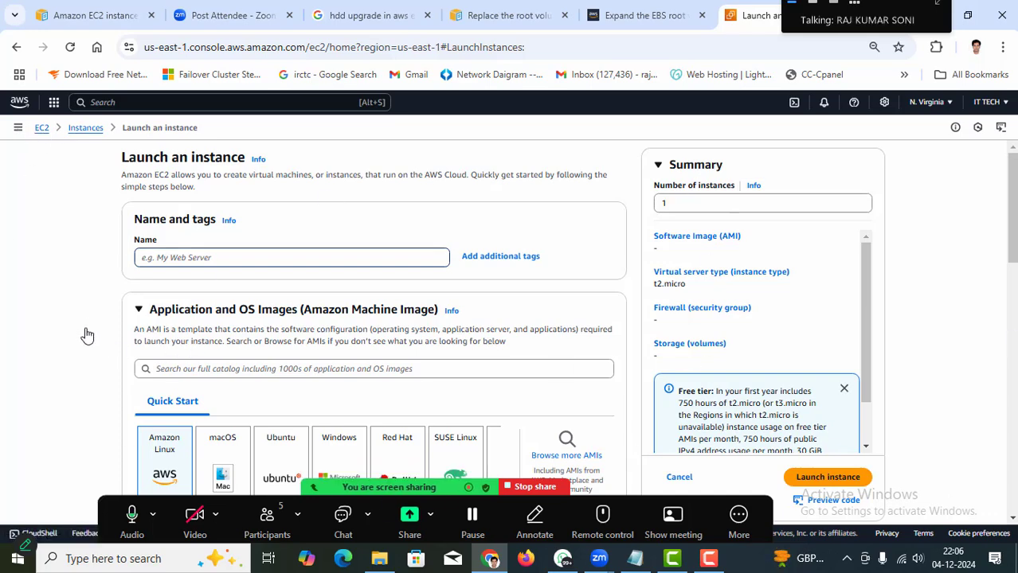
click(41, 128)
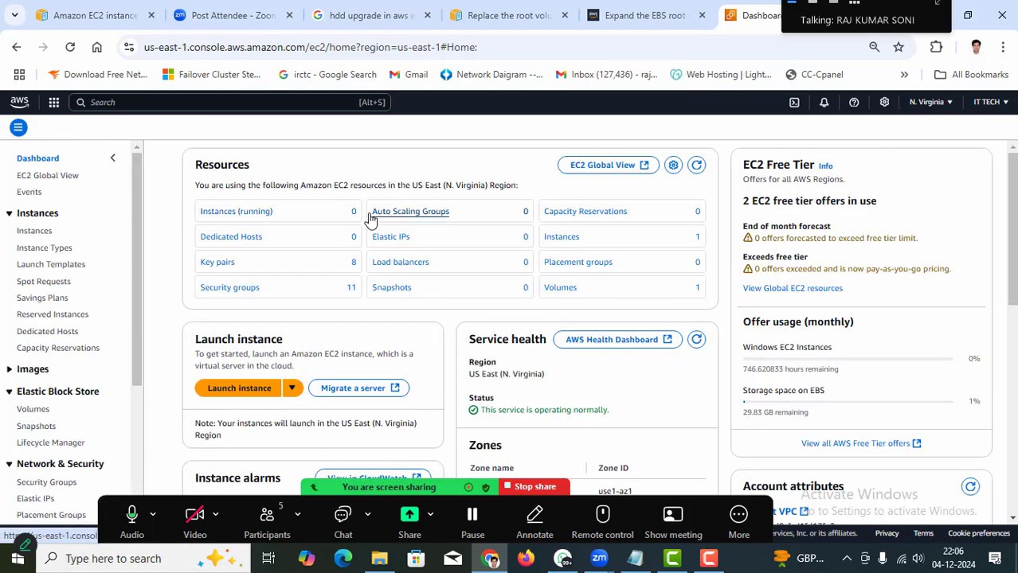
scroll(402, 220, down, 1)
scroll(447, 253, up, 1)
click(35, 231)
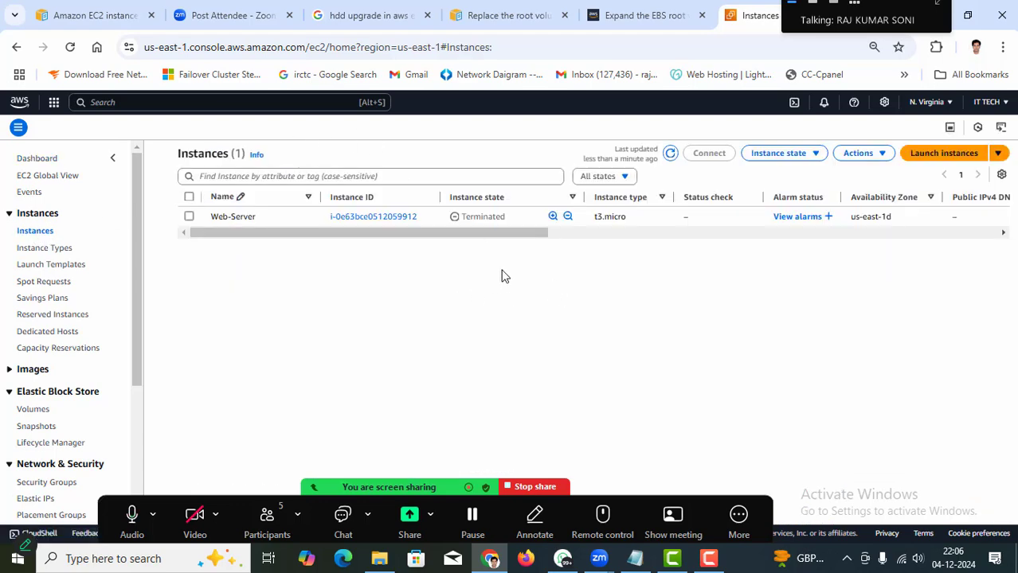
click(669, 153)
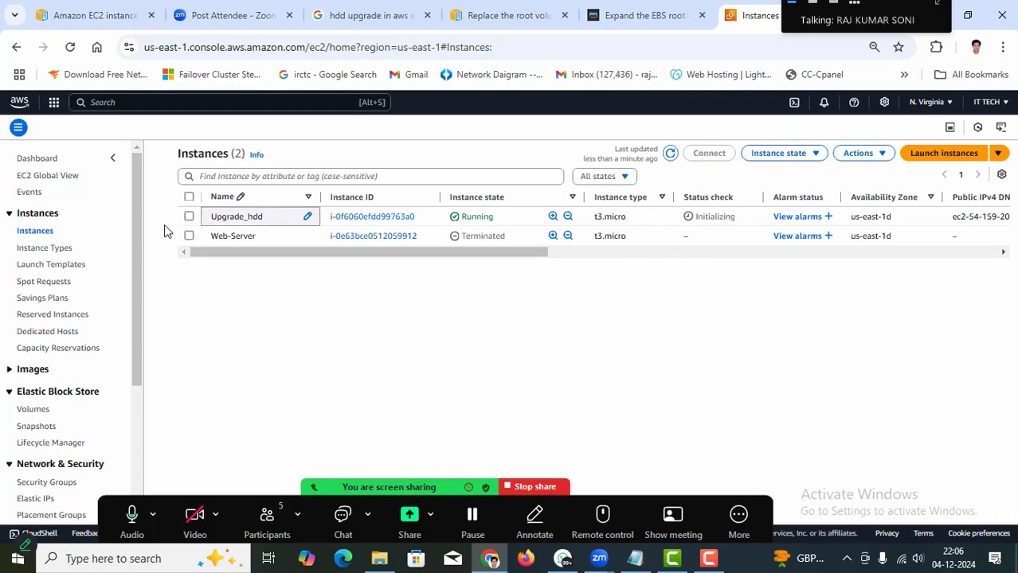
drag(873, 8, 814, 84)
Search Google for 'website template free' in a new tab.
click(866, 15)
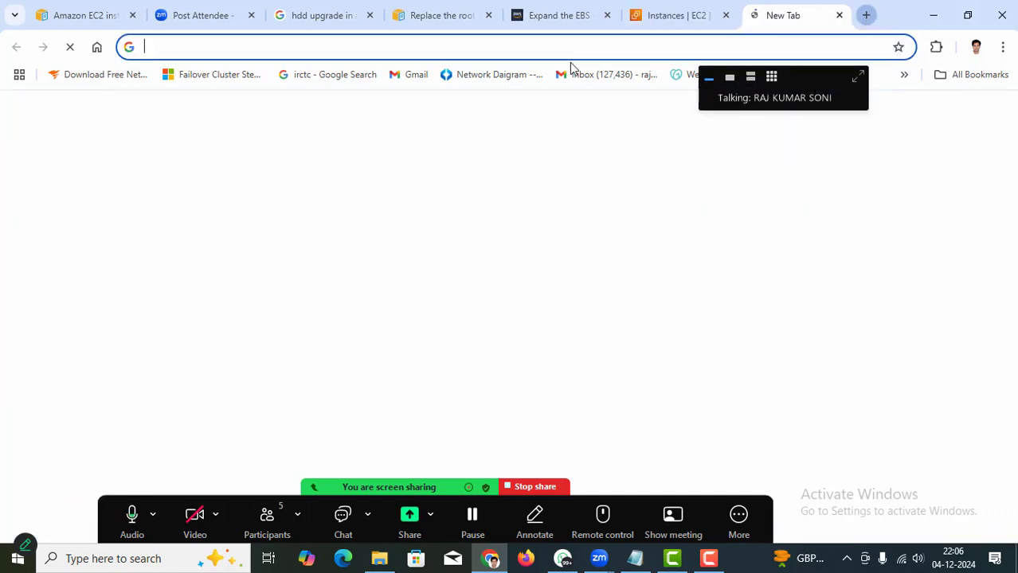
click(454, 43)
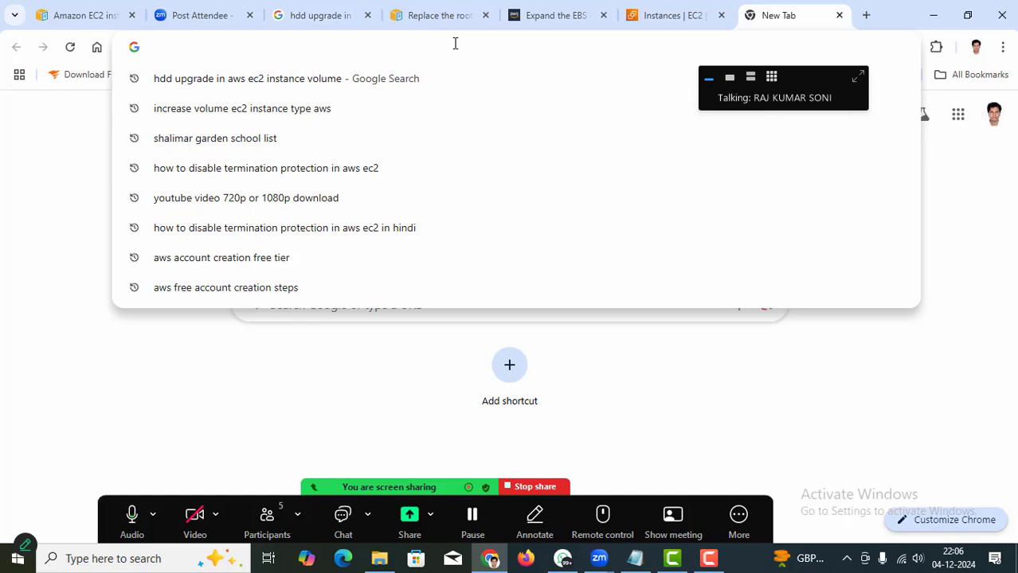
text(website)
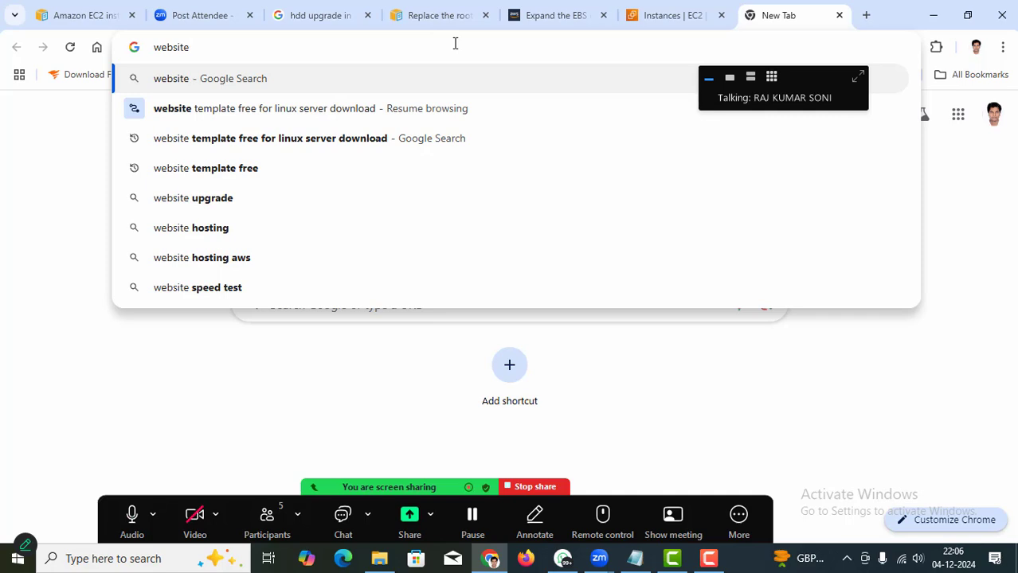
text( te)
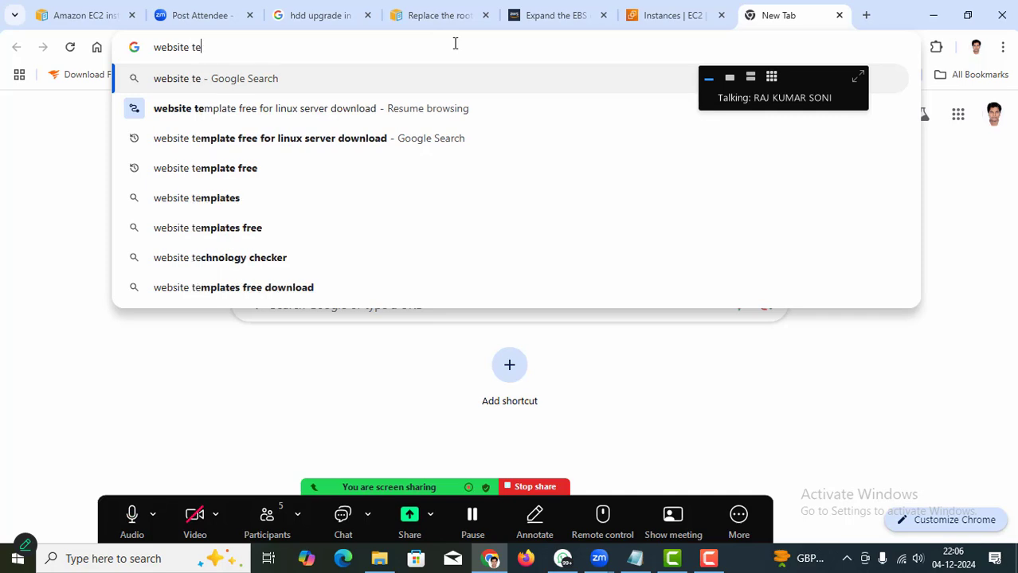
text(mpla)
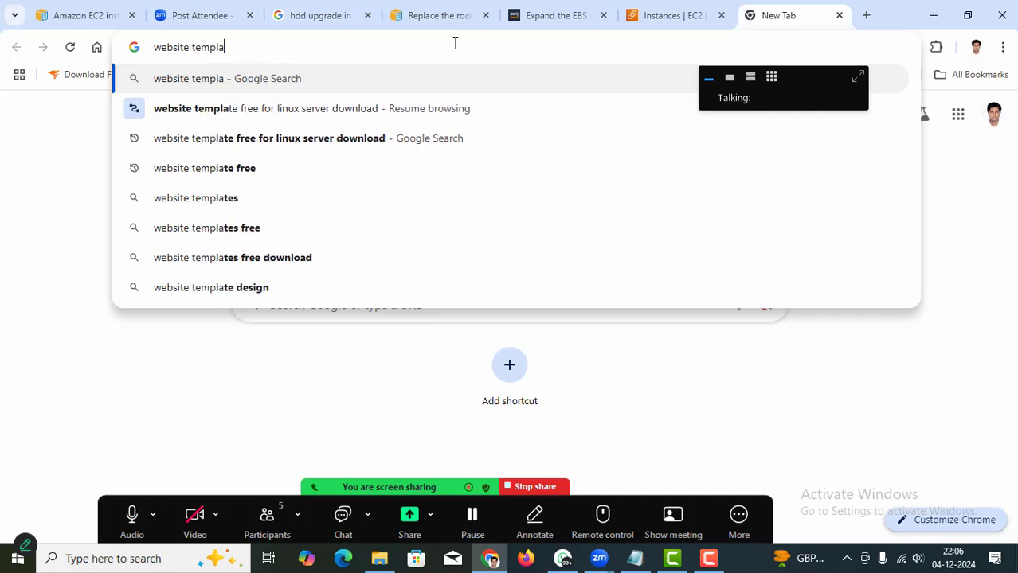
text(te free)
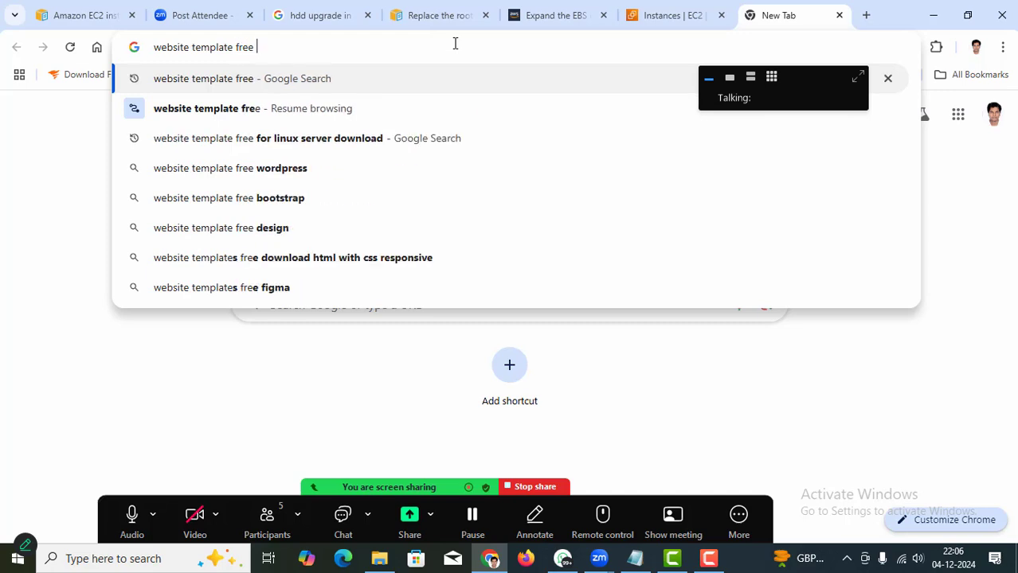
key(Return)
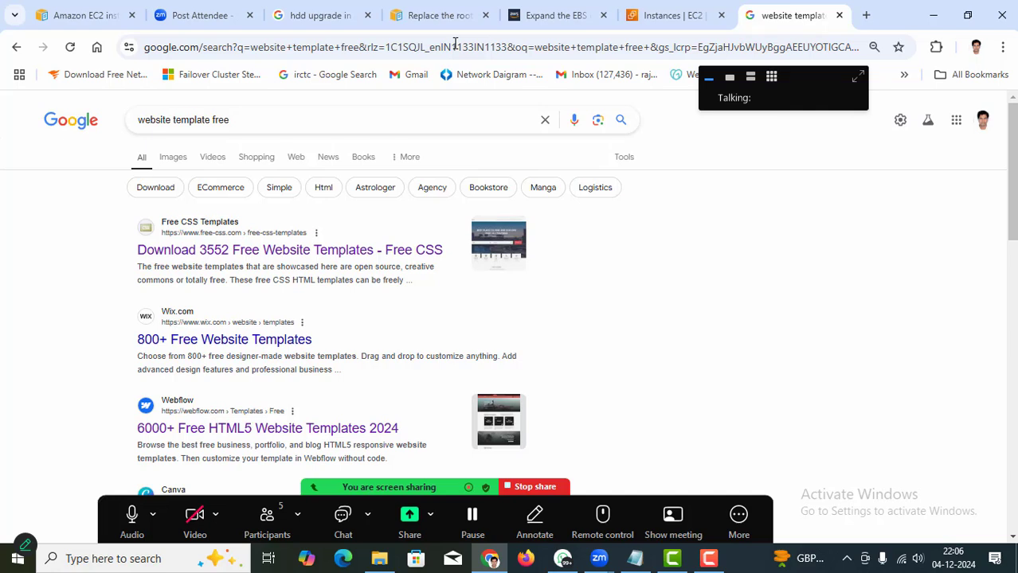
right_click(312, 254)
Open the Free CSS search result in a new tab and browse its templates.
click(322, 272)
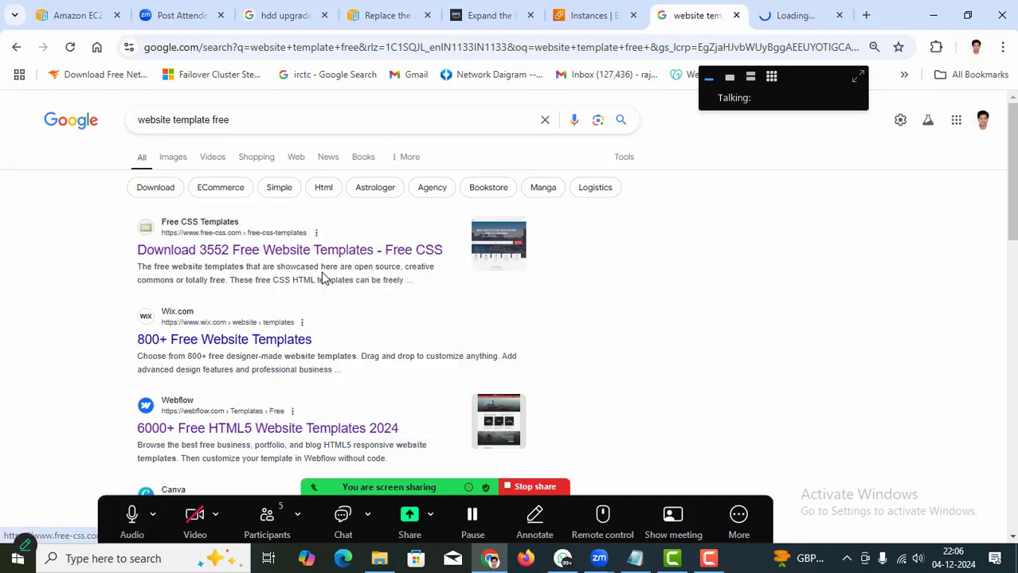
click(803, 17)
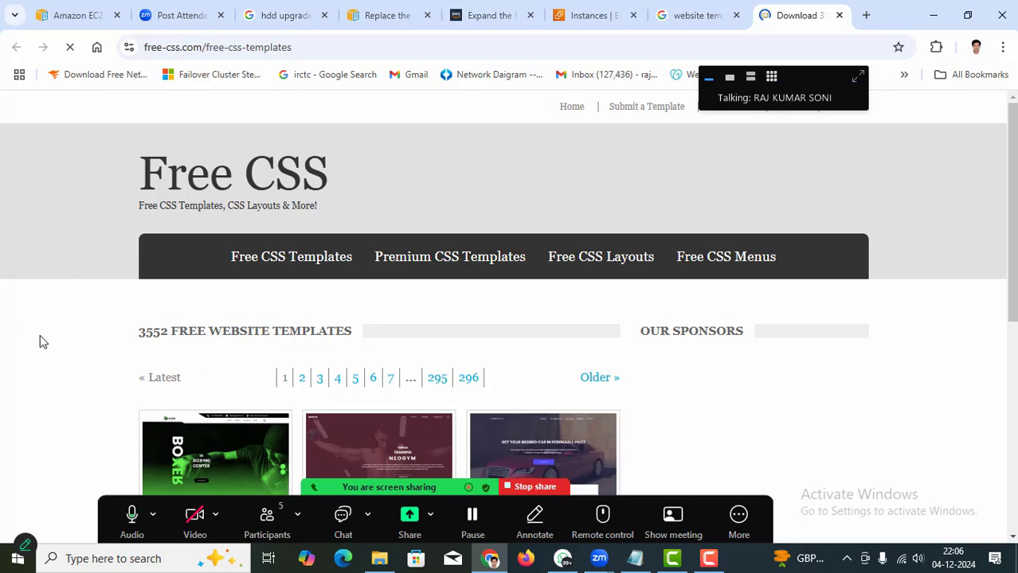
scroll(57, 348, down, 3)
scroll(588, 177, down, 3)
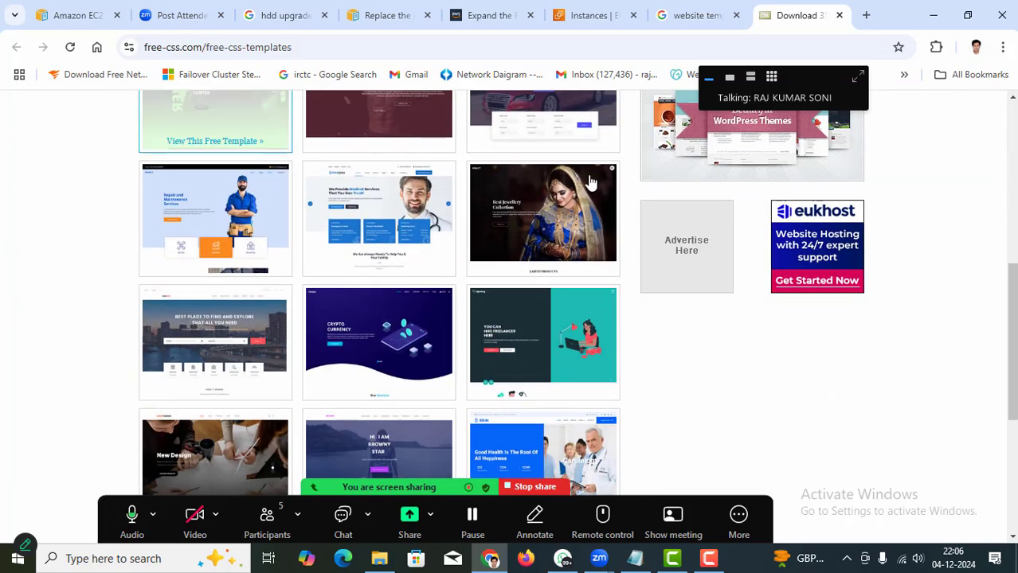
Open the Healet template page in a new tab and download its zip.
right_click(518, 221)
click(562, 236)
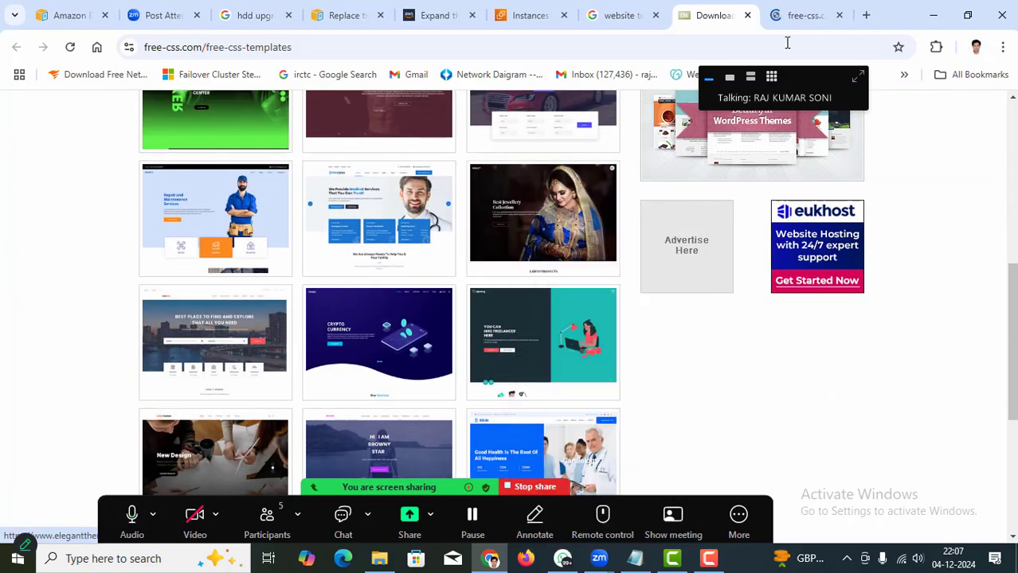
click(793, 18)
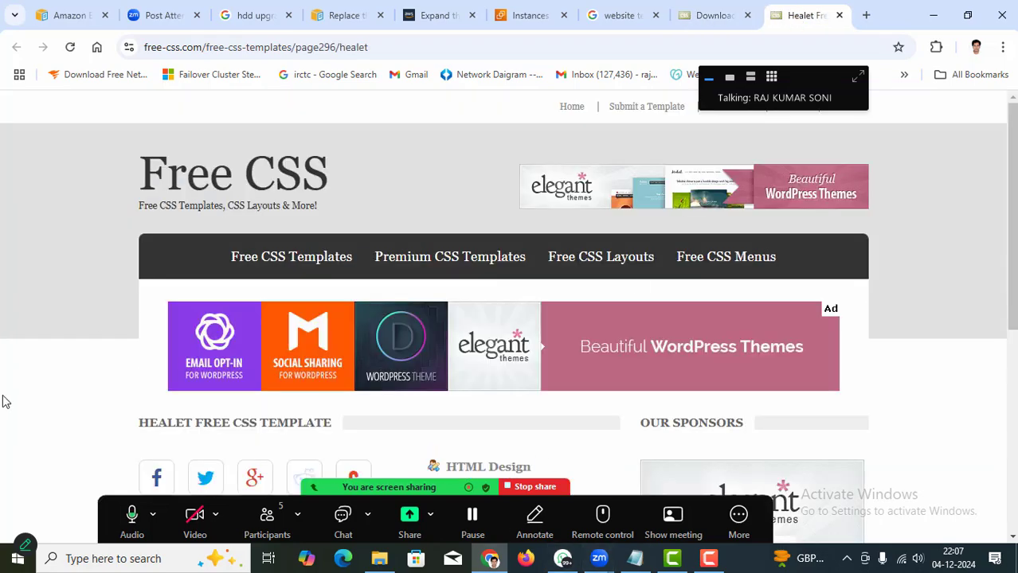
scroll(67, 371, down, 5)
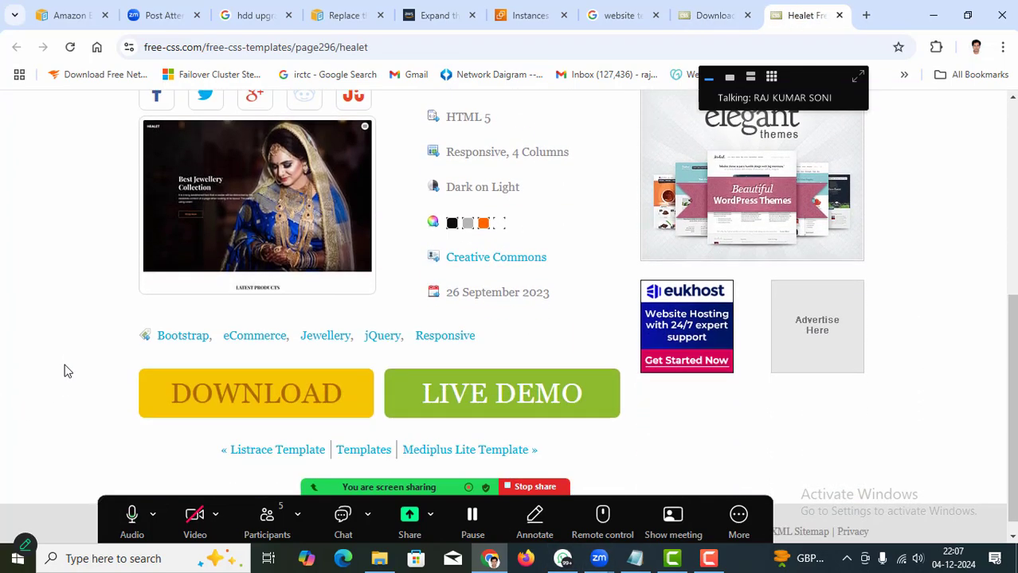
click(245, 391)
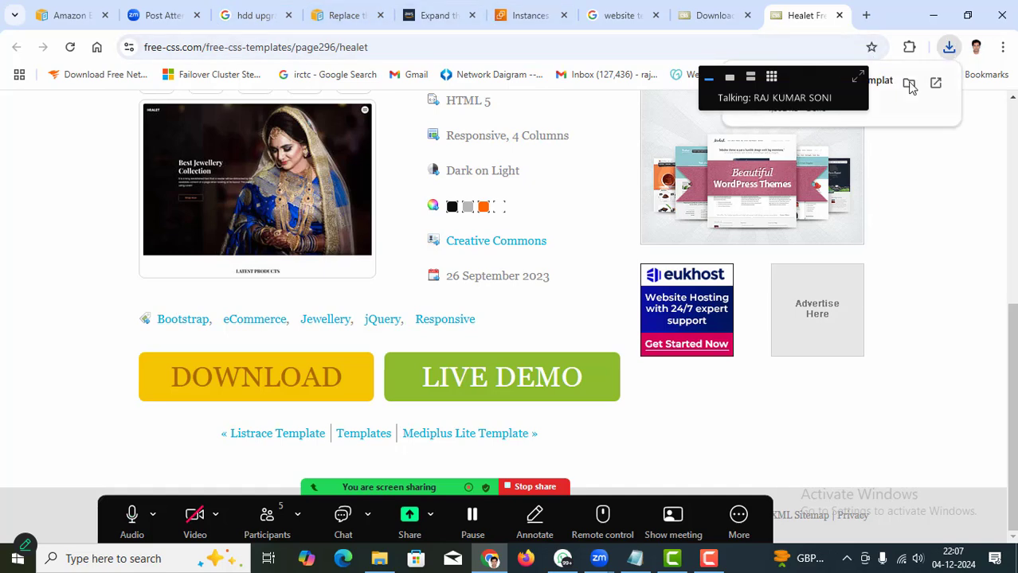
drag(812, 77, 955, 426)
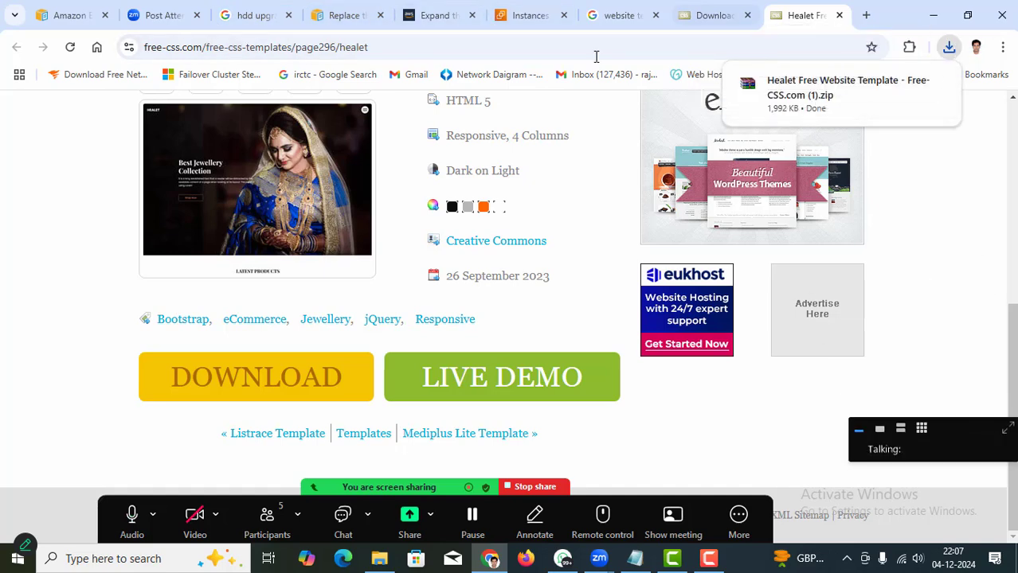
Switch back to the EC2 Instances tab and refresh the list.
click(535, 19)
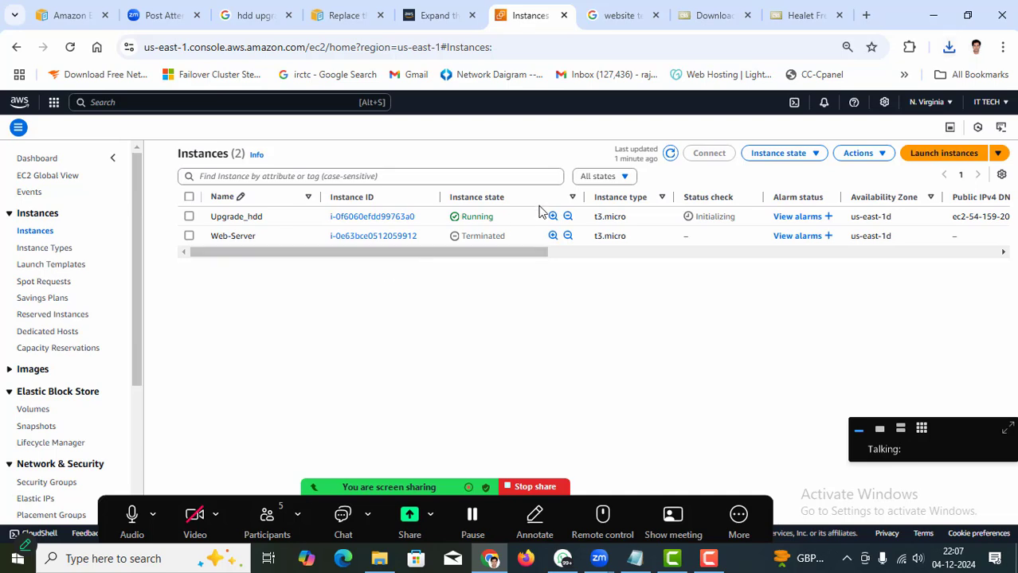
click(668, 155)
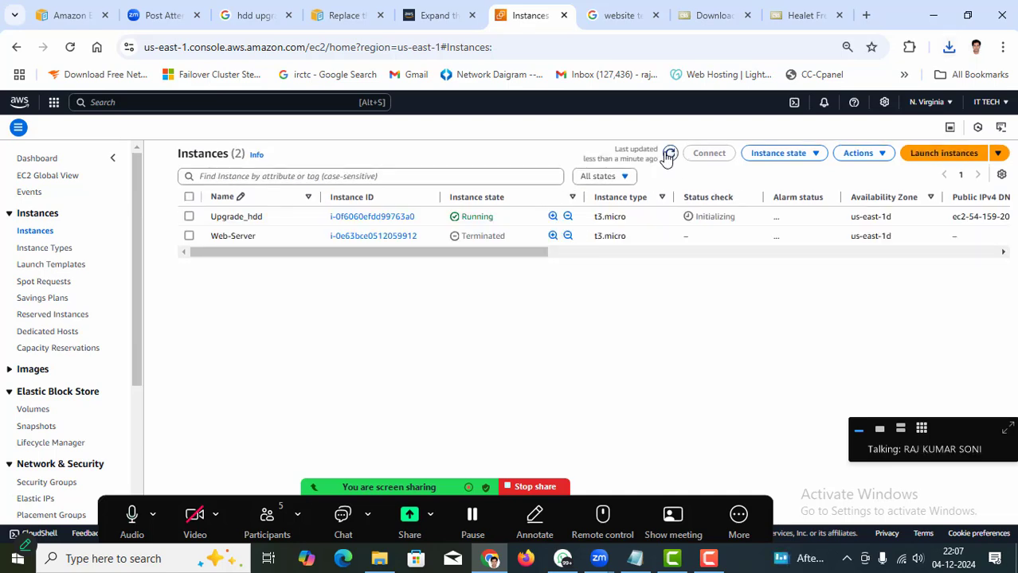
click(668, 154)
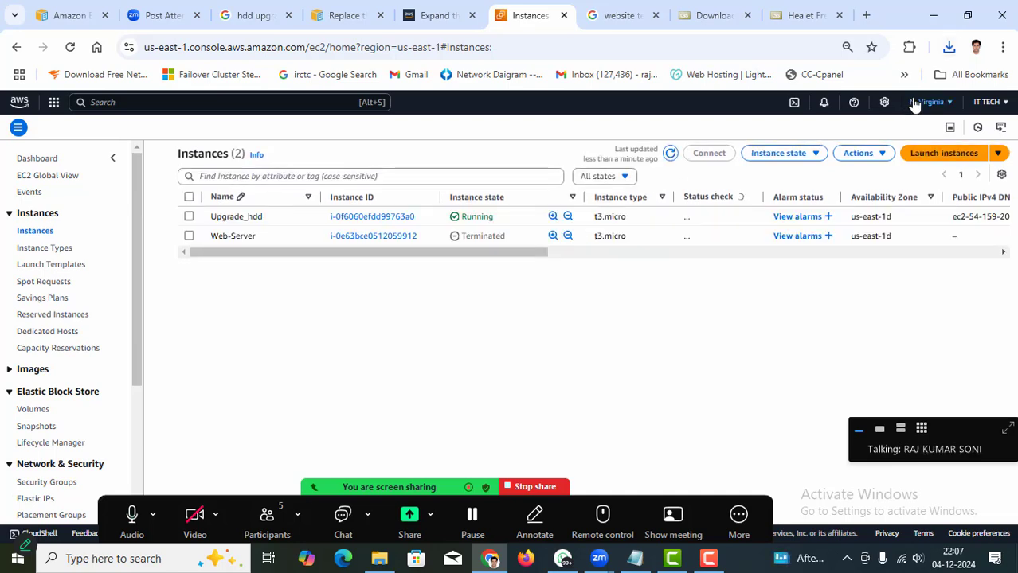
Extract the downloaded Healet zip in Downloads and open its healet-html folder.
click(948, 49)
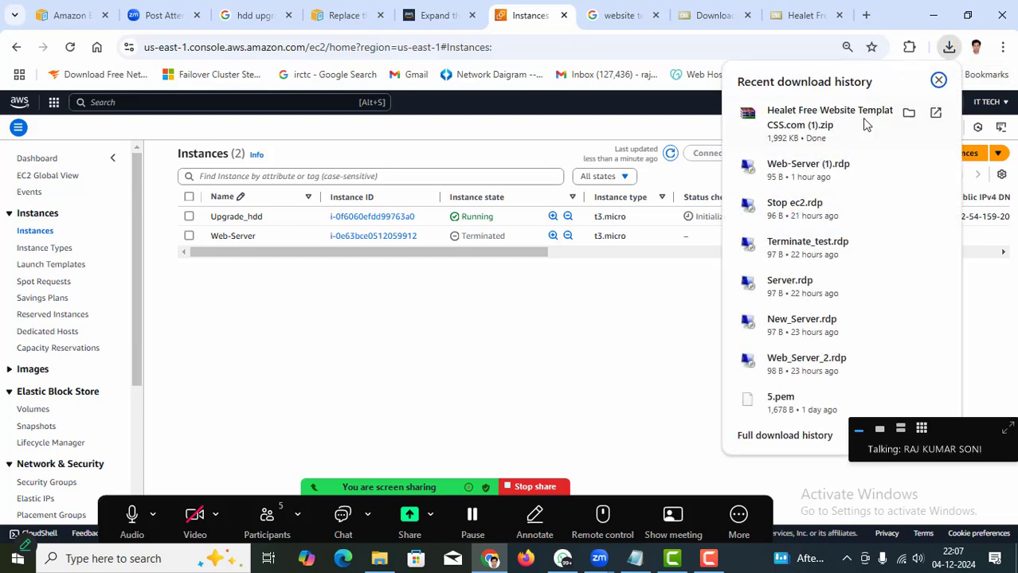
click(909, 113)
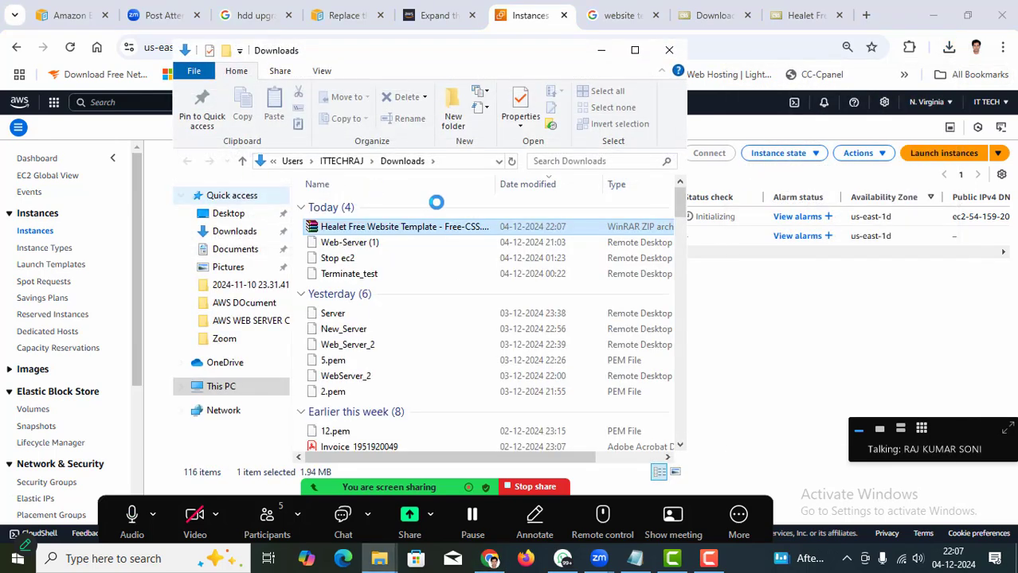
right_click(334, 230)
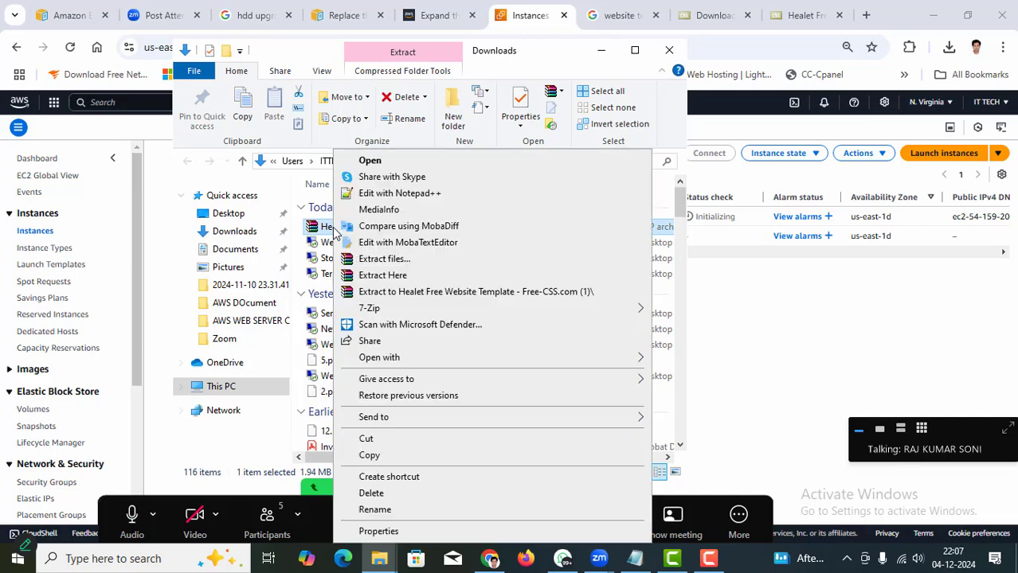
click(406, 261)
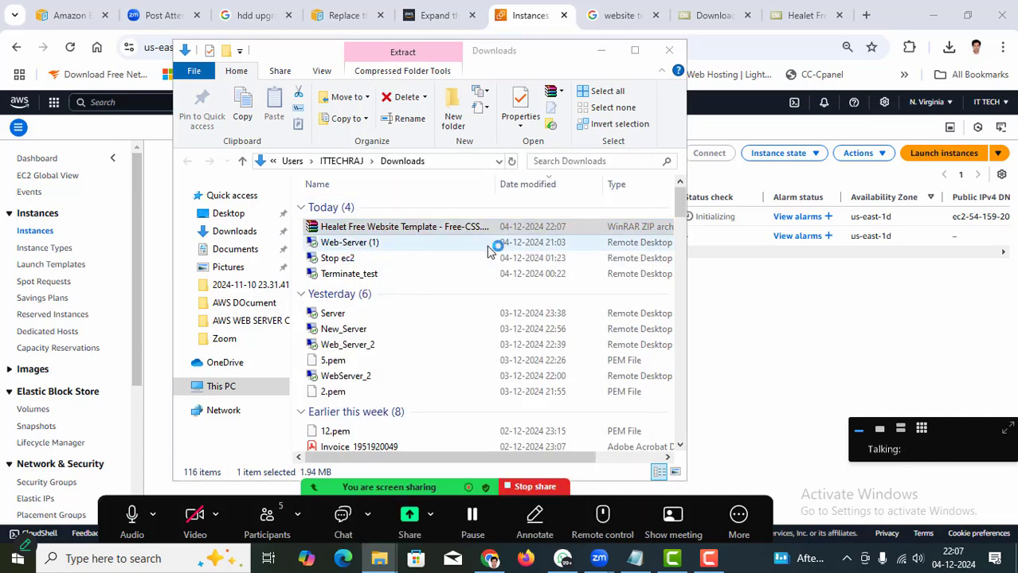
click(555, 431)
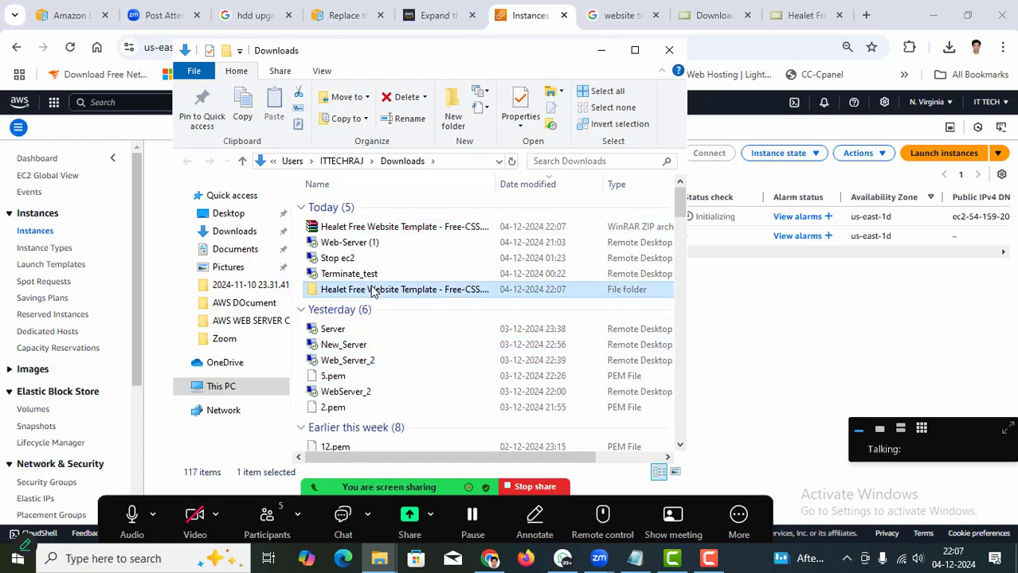
double_click(375, 288)
double_click(347, 208)
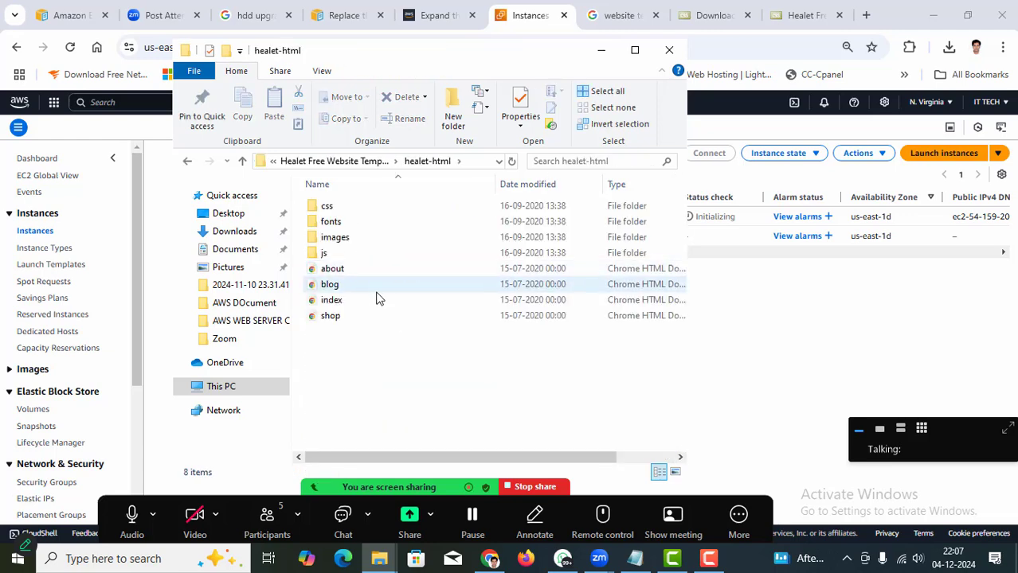
Minimize Explorer, refresh the Instances list repeatedly, and select Upgrade_hdd.
click(601, 50)
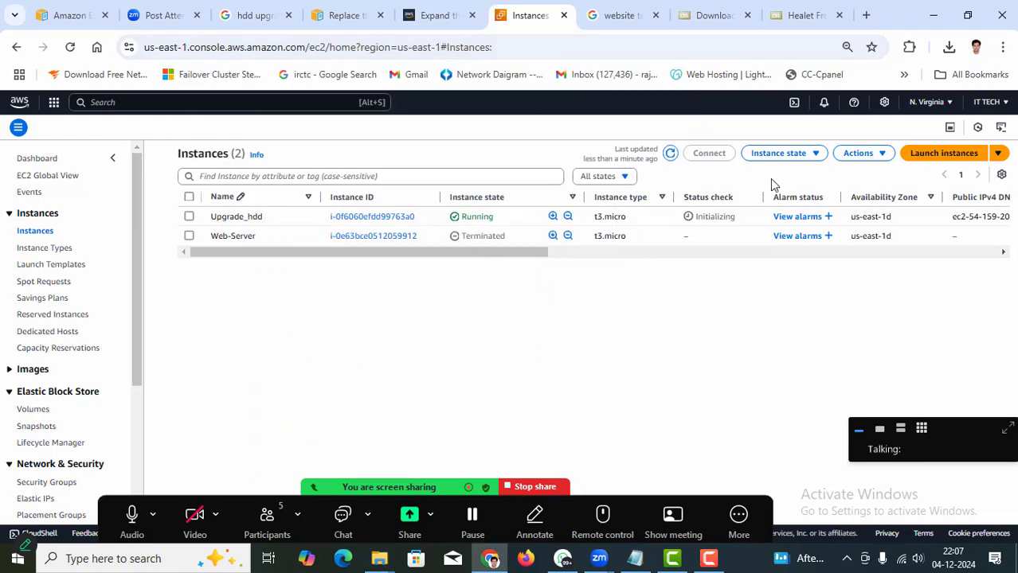
click(670, 155)
click(671, 154)
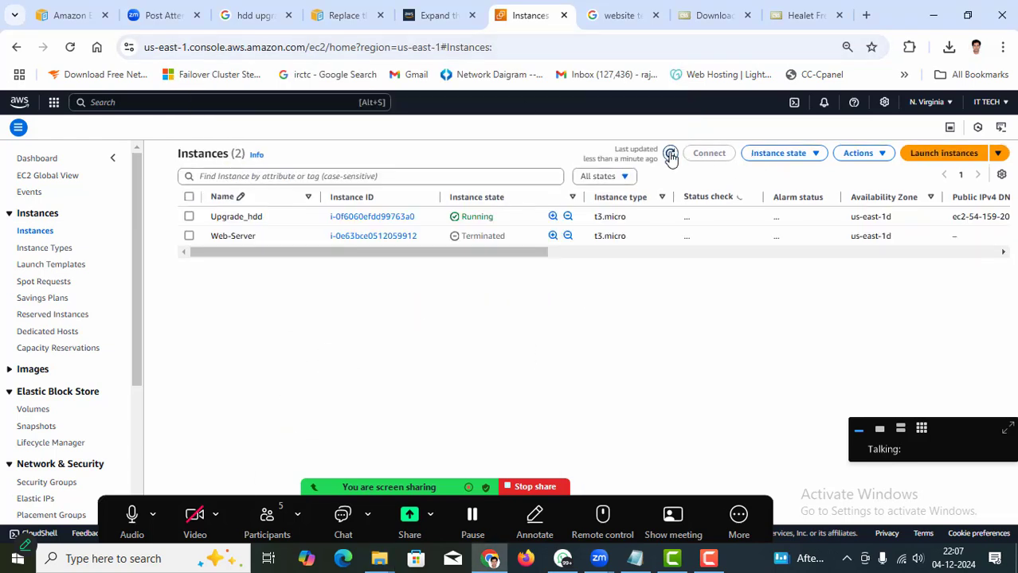
click(670, 155)
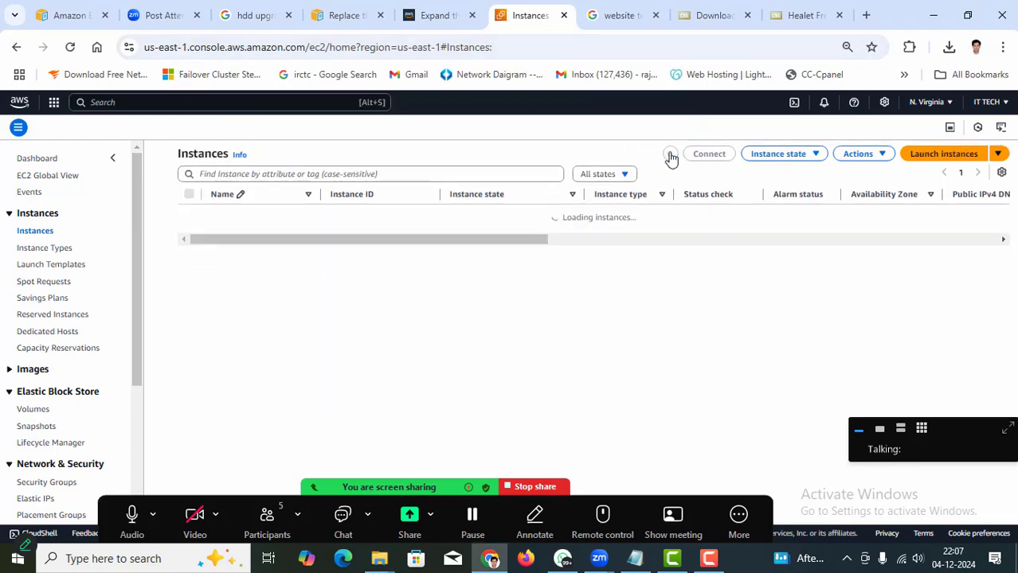
click(670, 154)
click(189, 216)
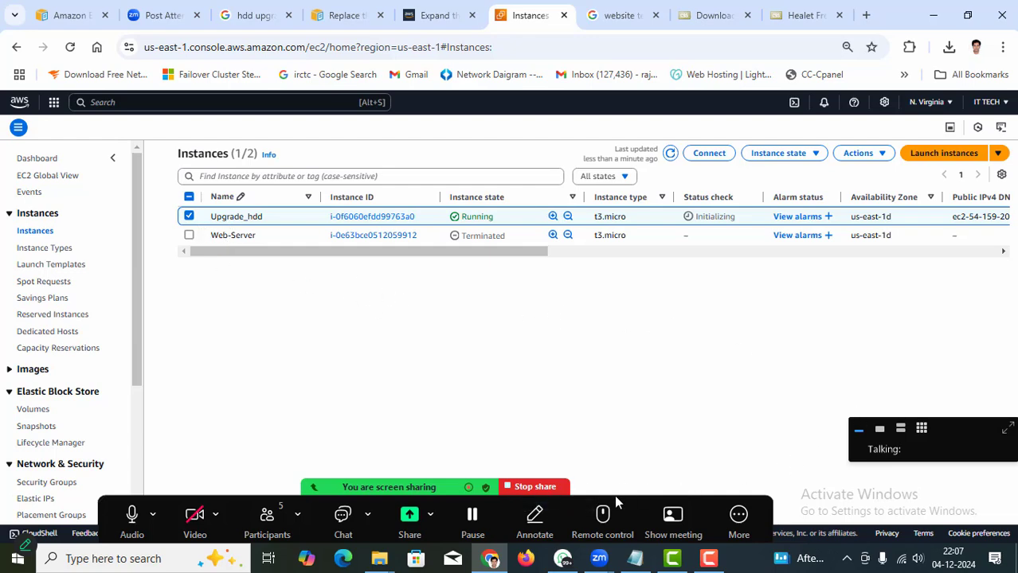
drag(614, 495, 706, 28)
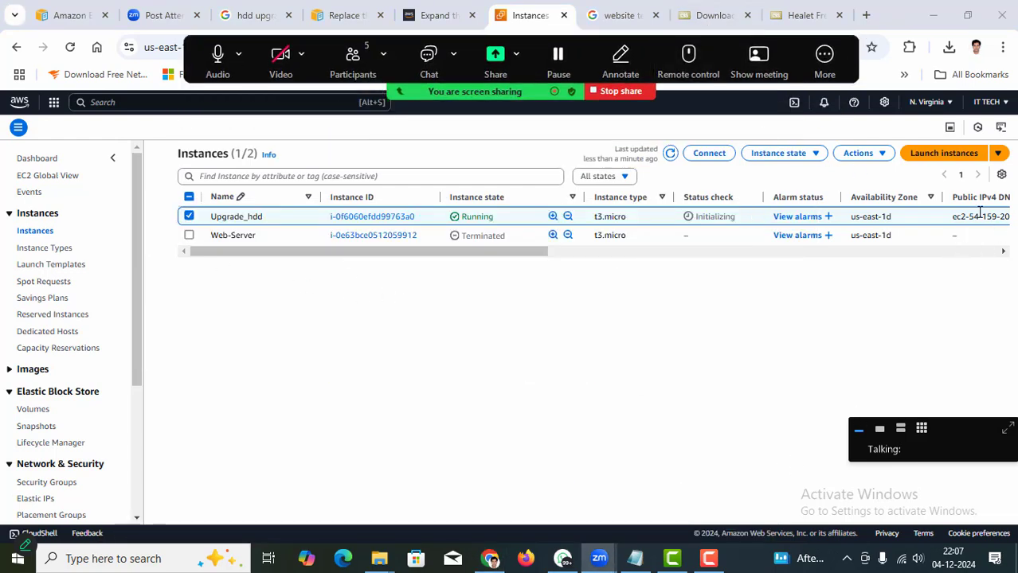
Cancel an edit of the Upgrade_hdd name and go to the Instance types page.
click(235, 222)
key(ctrl+a)
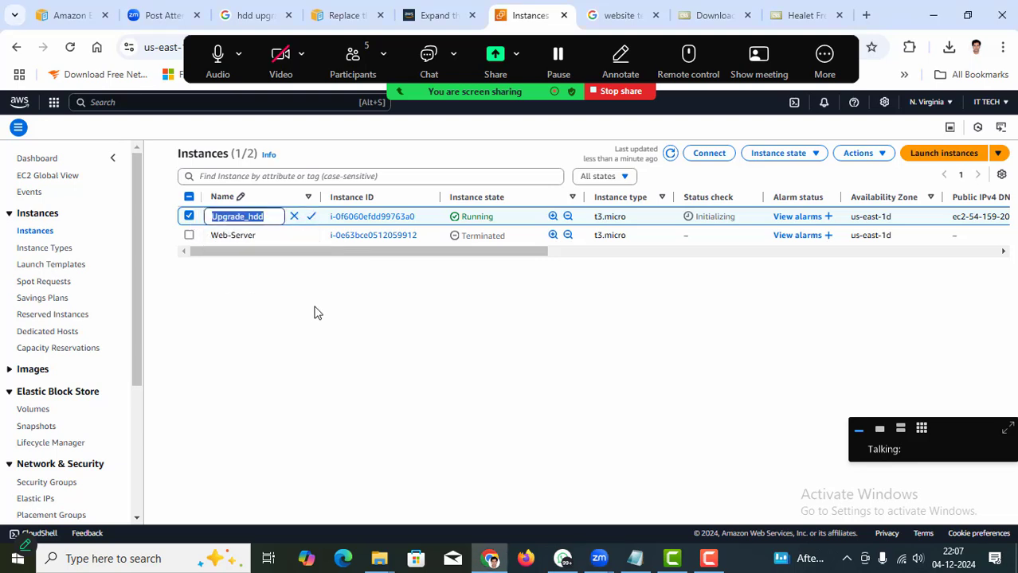
key(Escape)
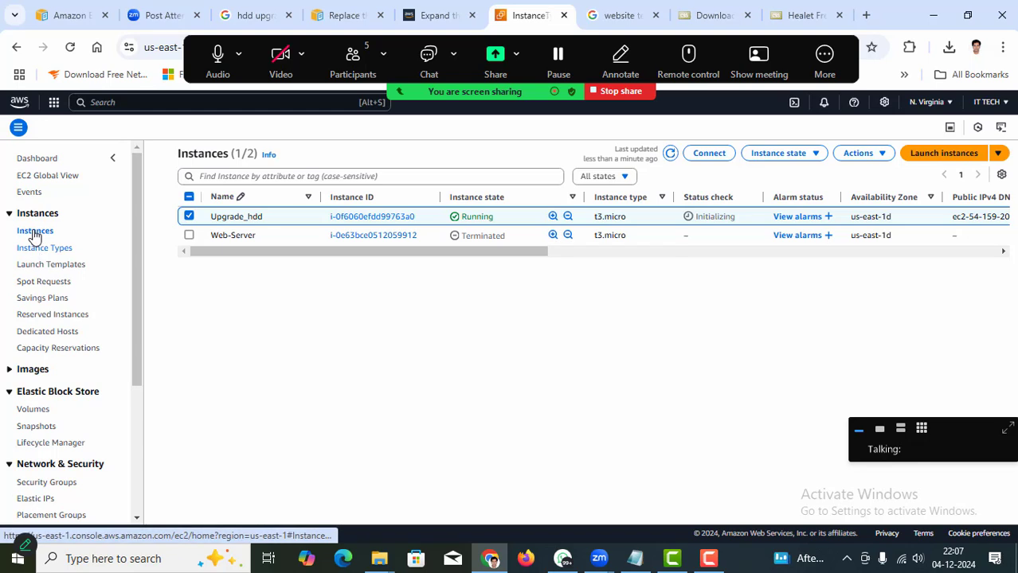
click(34, 232)
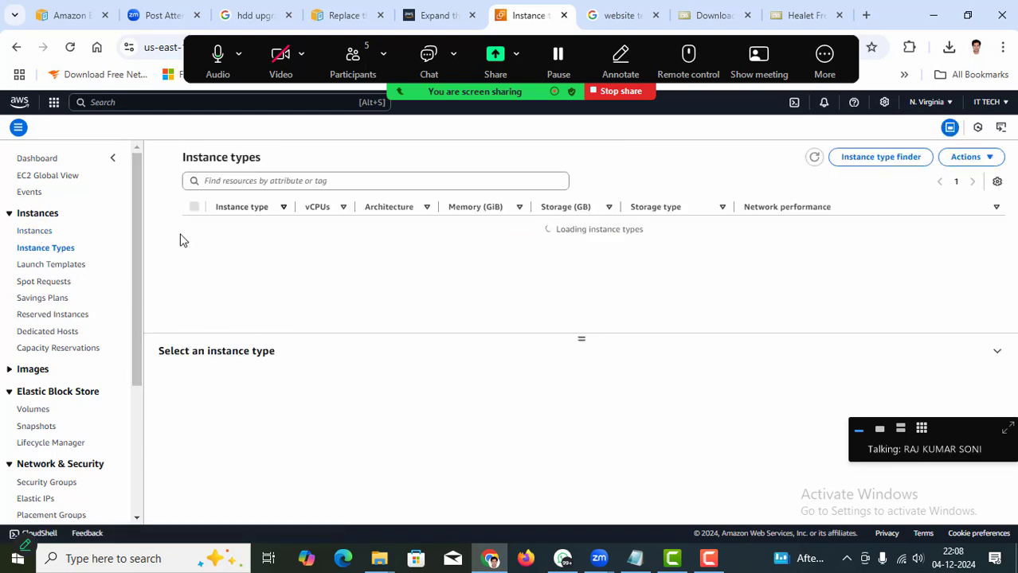
Return to the EC2 Dashboard and highlight its Launch instance and Migrate a server sections.
click(41, 232)
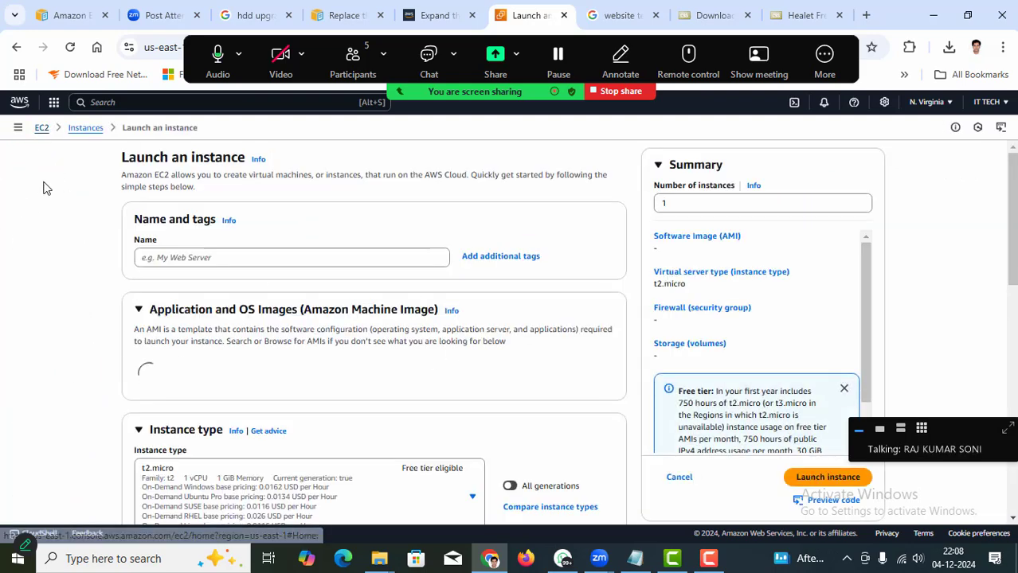
click(42, 130)
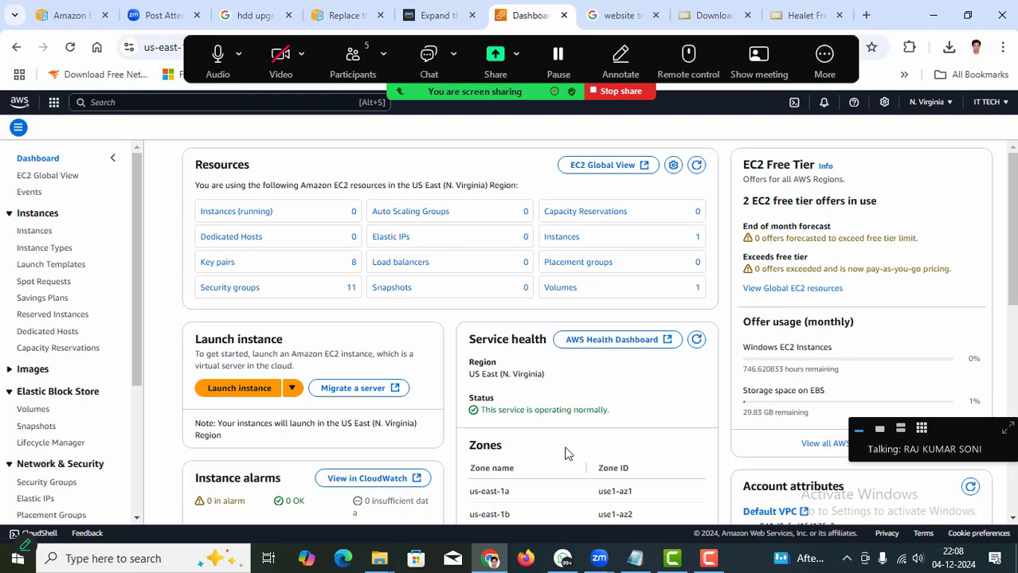
scroll(584, 459, down, 2)
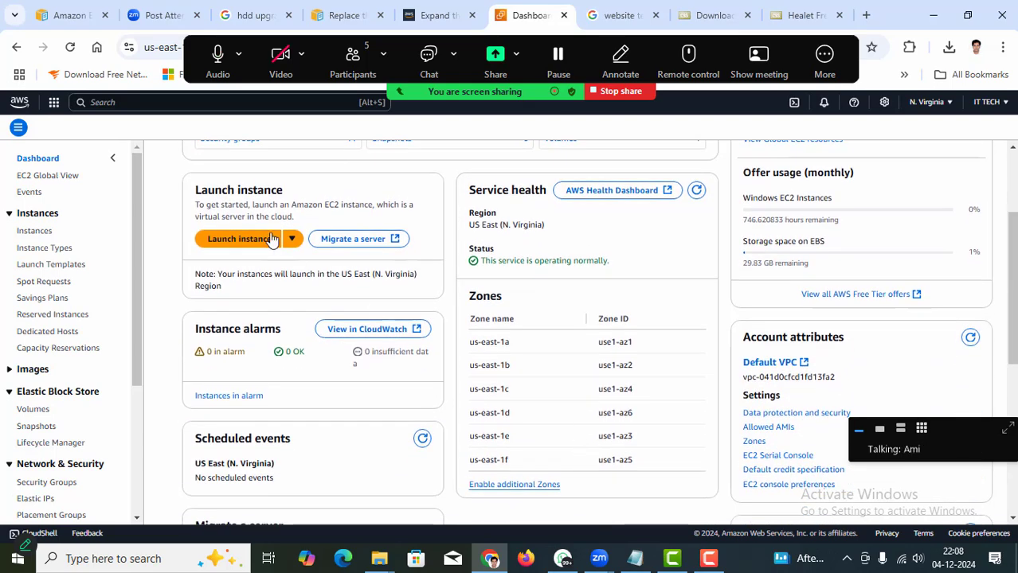
drag(197, 191, 303, 219)
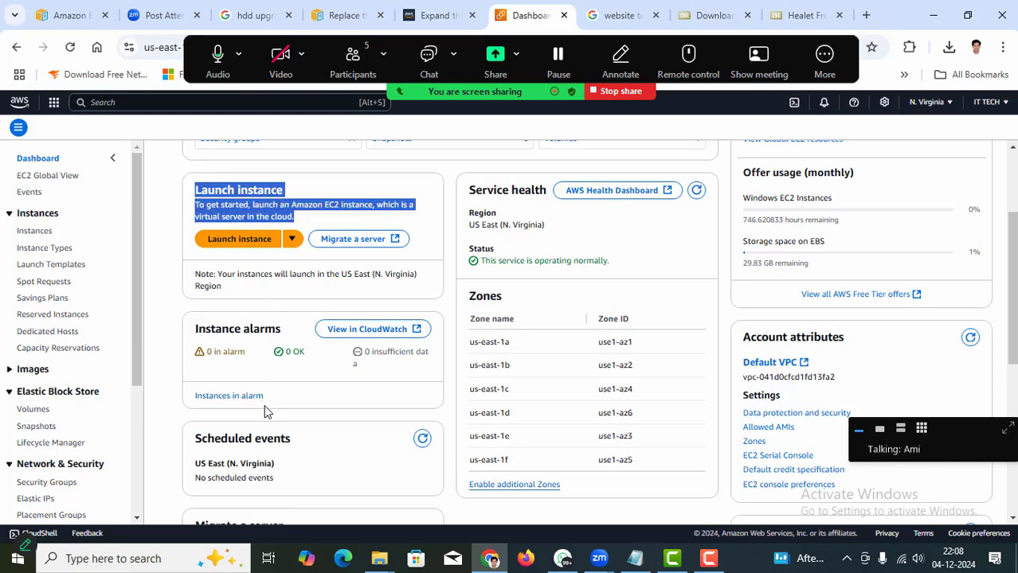
scroll(291, 422, down, 3)
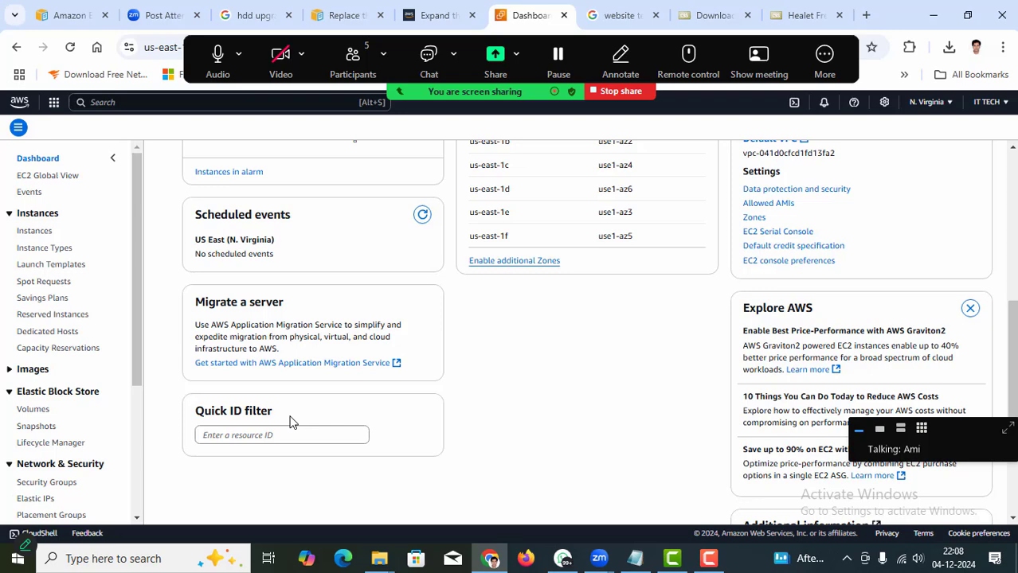
drag(195, 303, 310, 310)
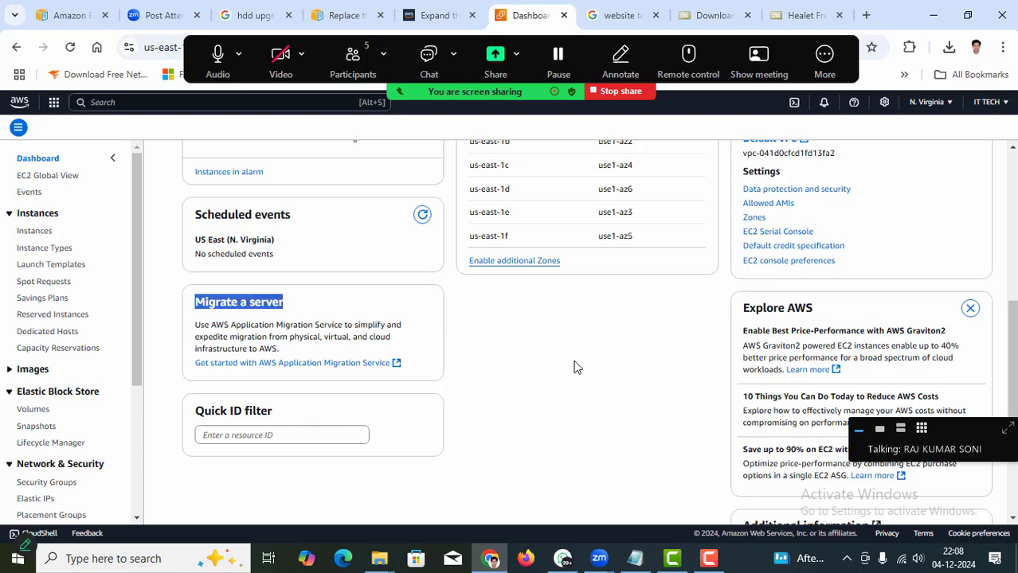
scroll(540, 428, up, 5)
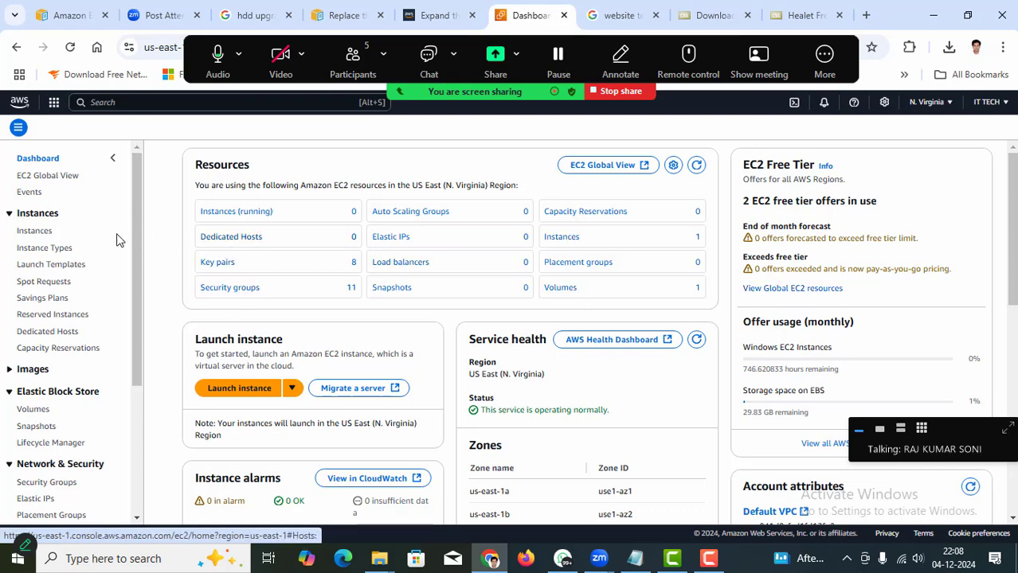
Refresh the Instances list until Upgrade_hdd shows 3/3 status checks passed, and select it.
click(34, 230)
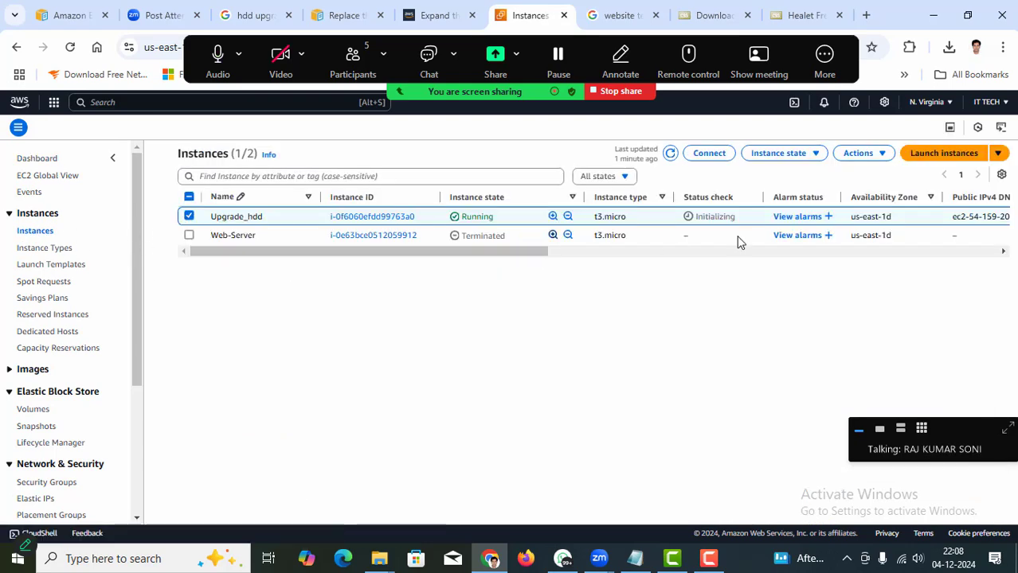
click(188, 216)
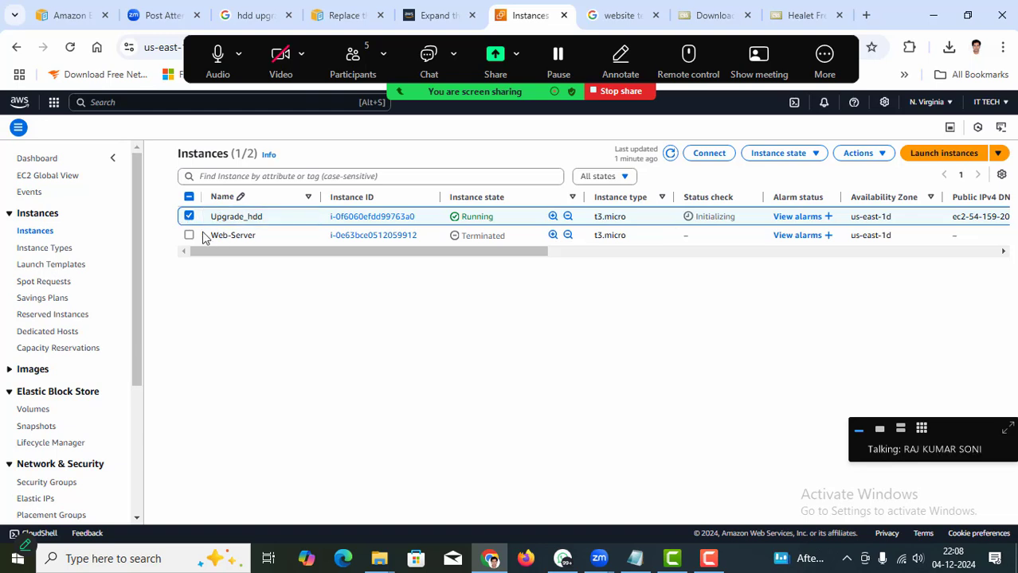
click(671, 154)
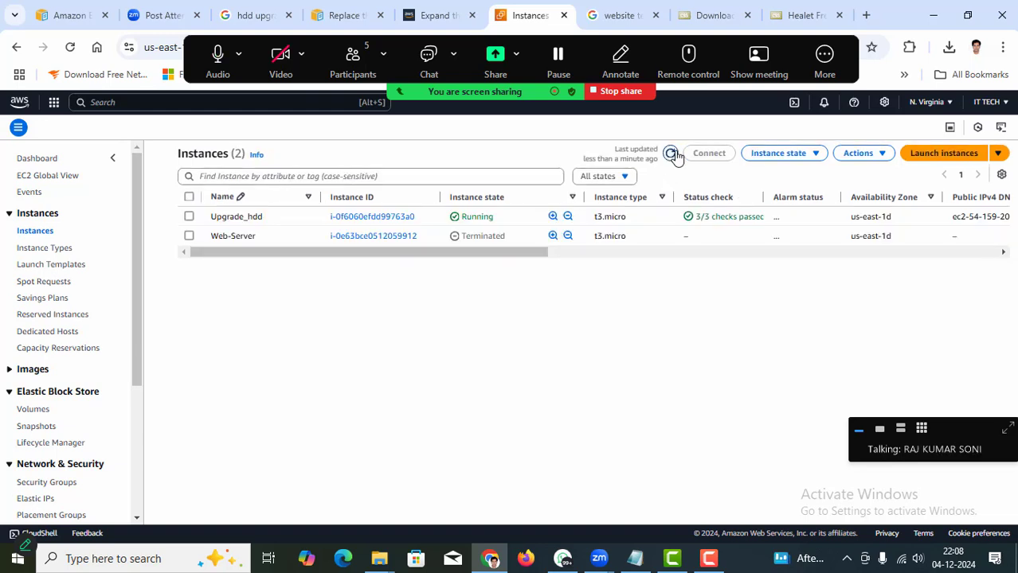
click(189, 218)
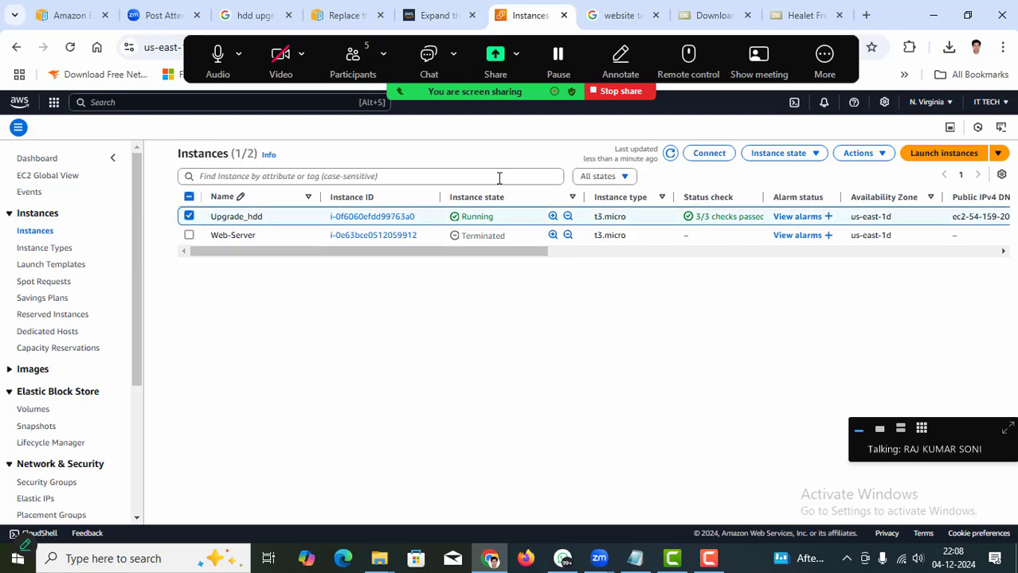
Download Upgrade_hdd's remote desktop file from the RDP client connect page.
click(709, 157)
click(286, 205)
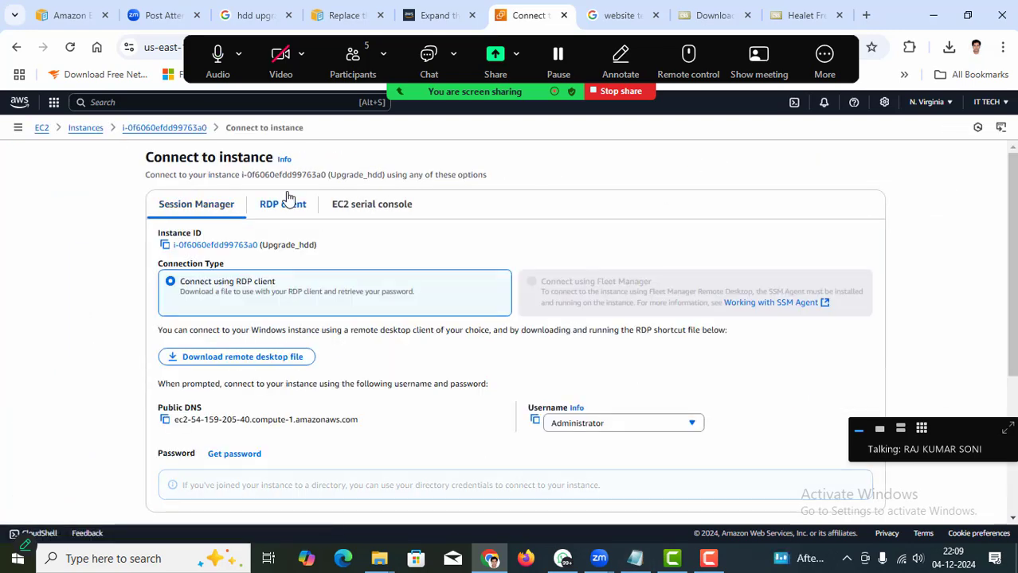
click(273, 366)
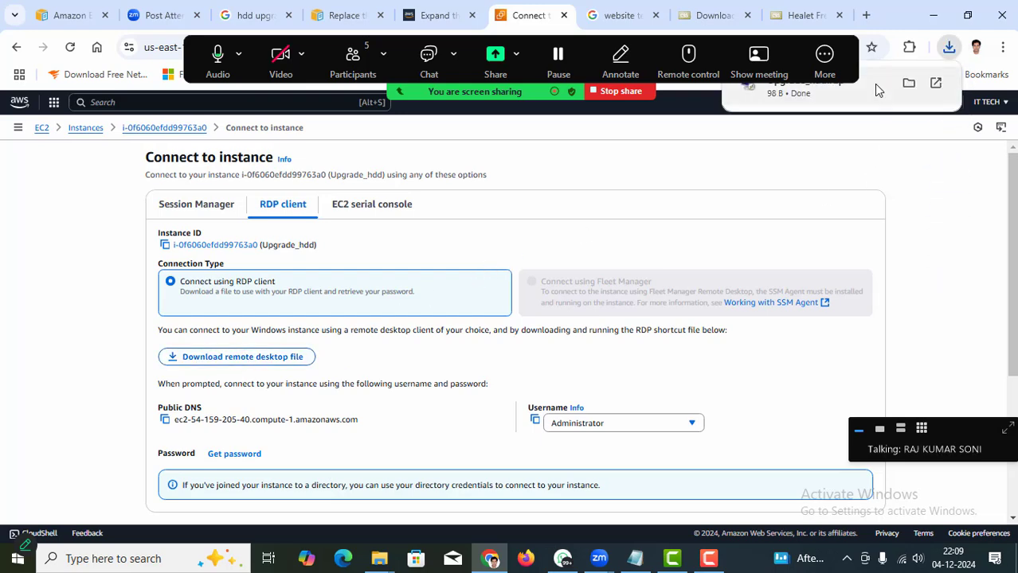
Decrypt the Administrator password by uploading the 5.pem key from Downloads.
click(874, 84)
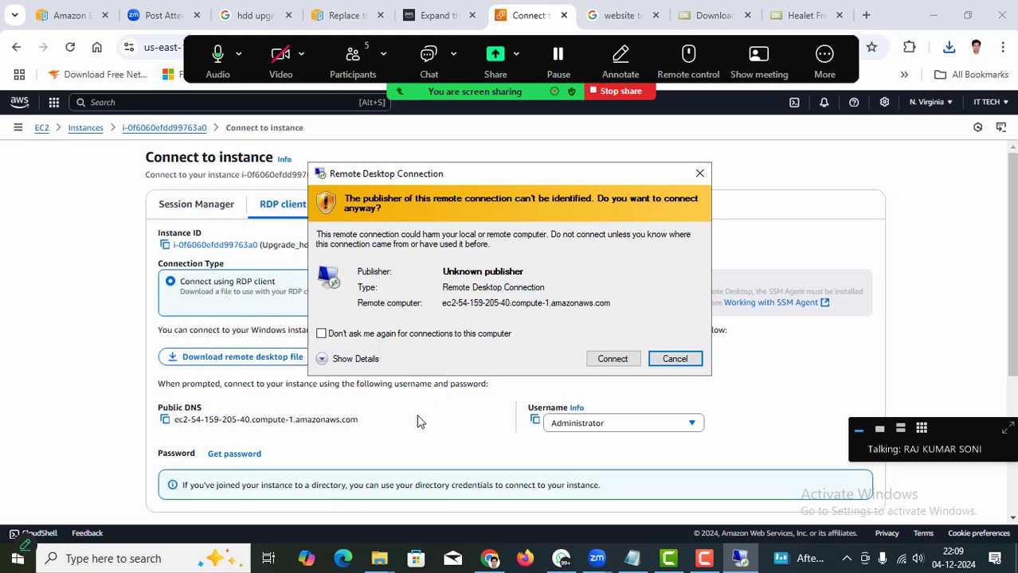
click(420, 422)
scroll(424, 402, down, 2)
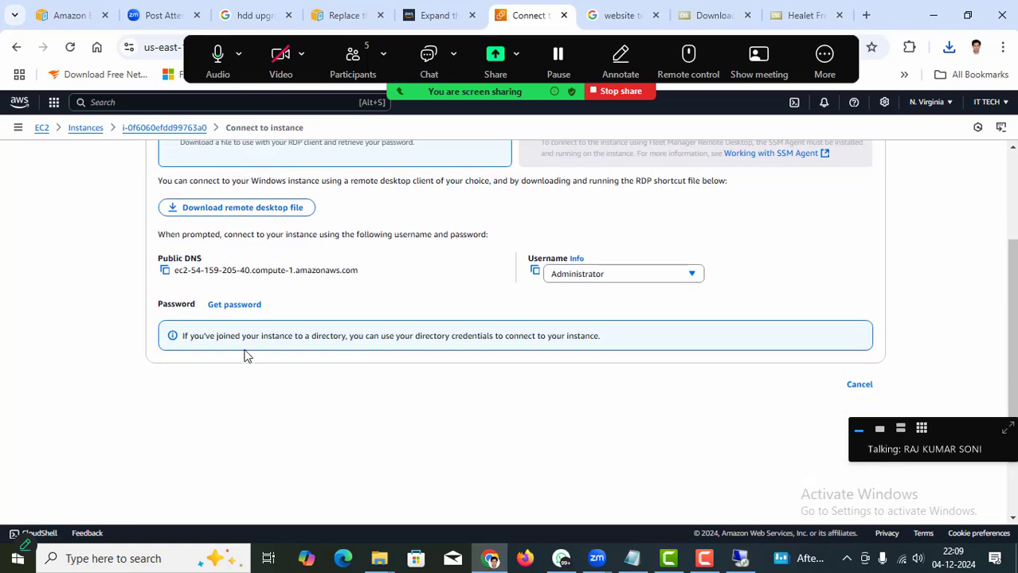
click(234, 306)
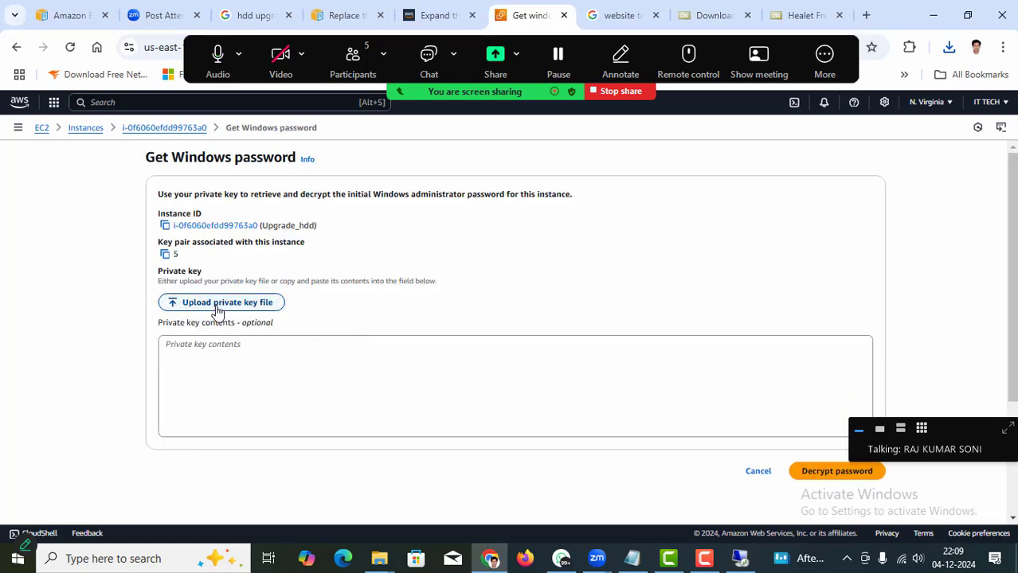
click(215, 306)
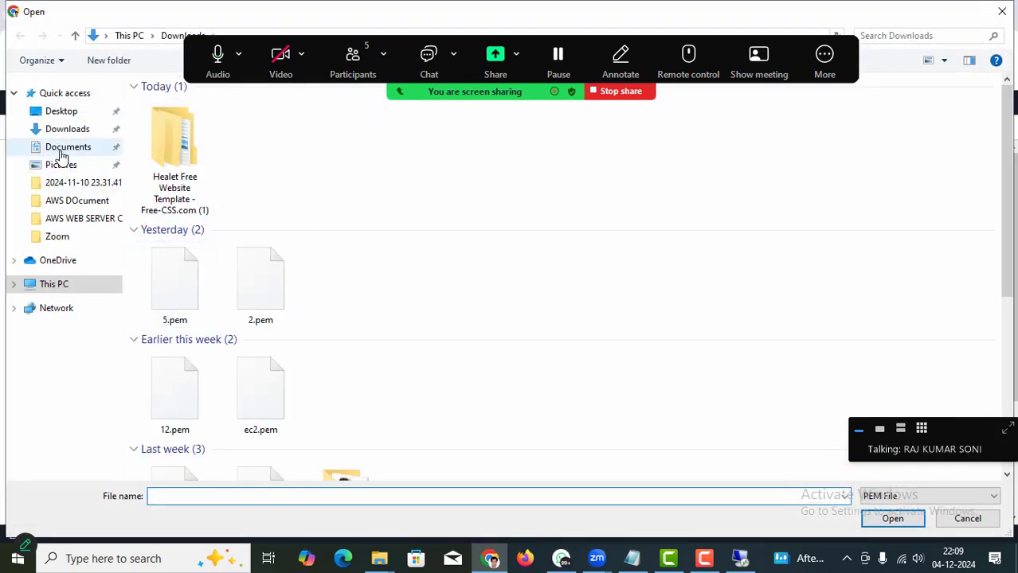
click(65, 132)
double_click(171, 284)
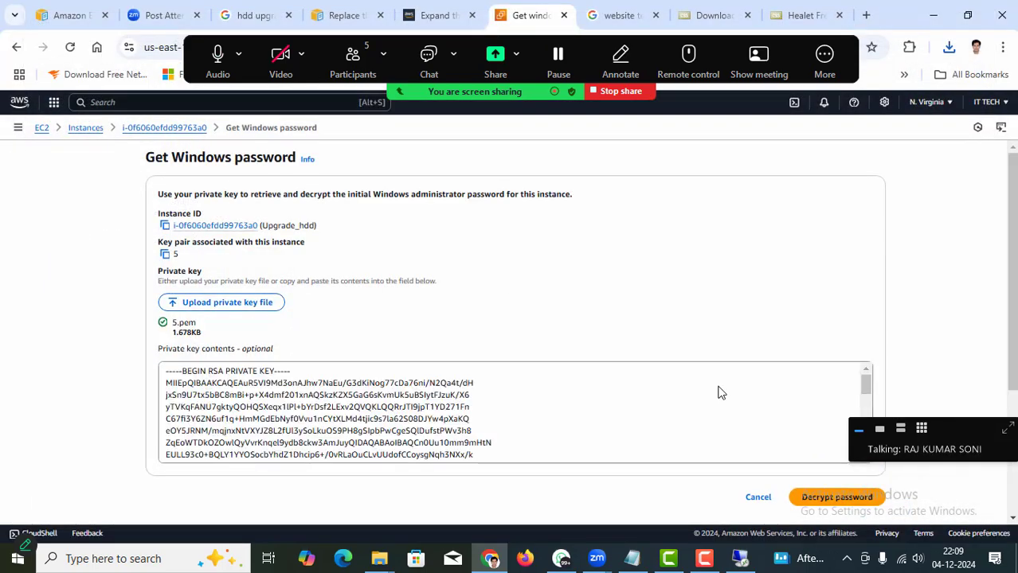
click(827, 497)
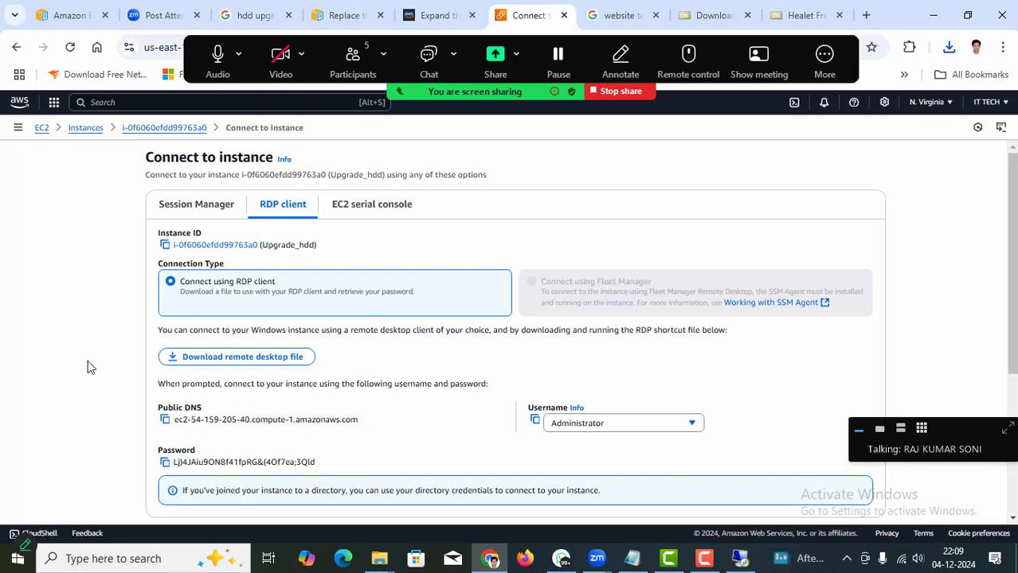
Copy the decrypted password into a new Notepad window and return to the console.
scroll(278, 396, down, 2)
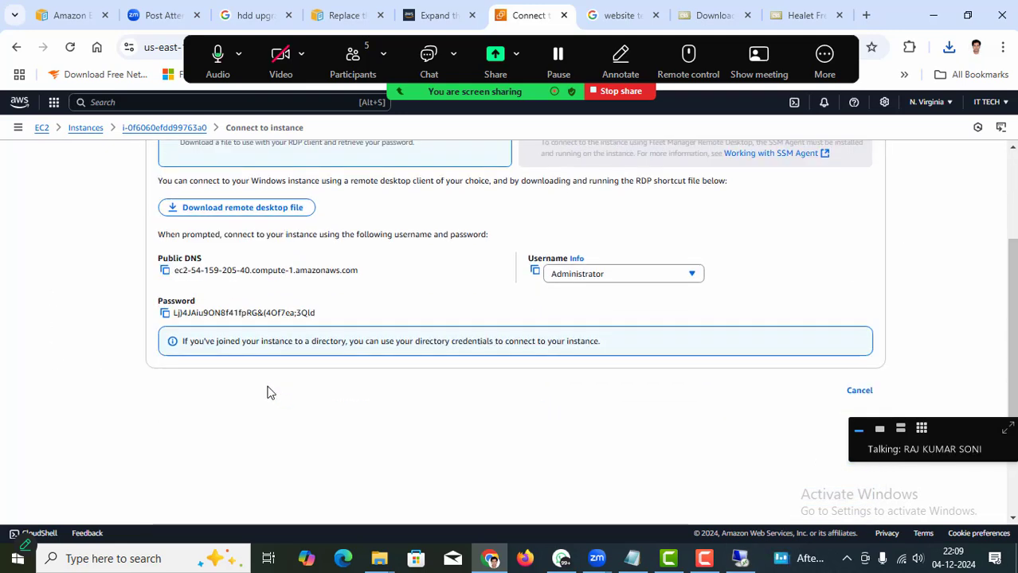
click(165, 314)
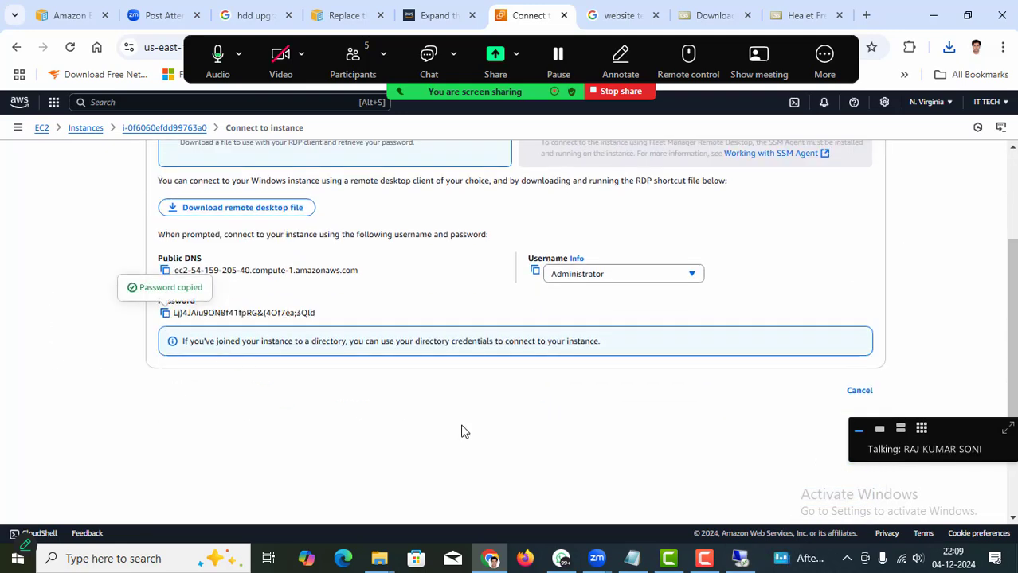
key(super+r)
key(Return)
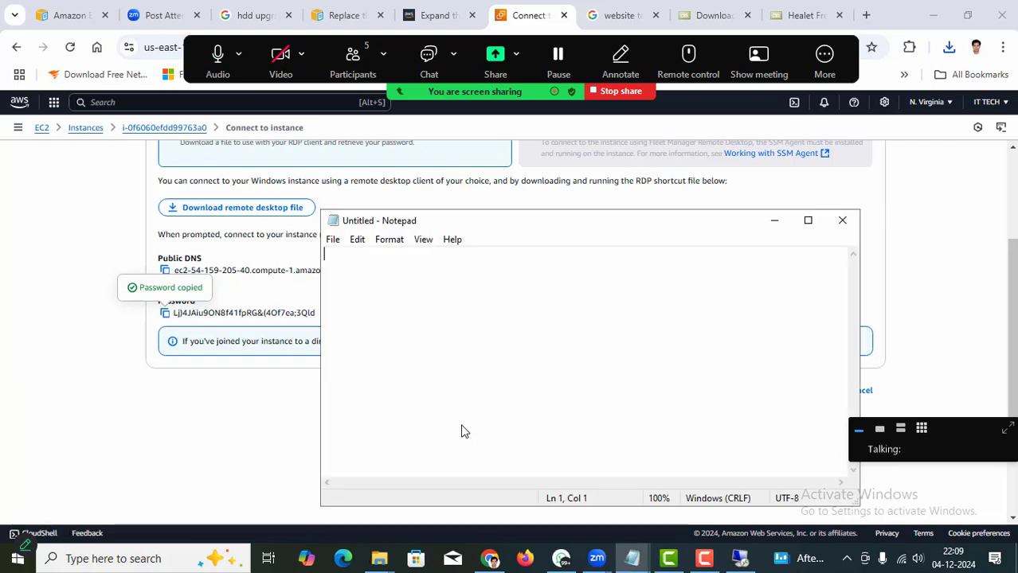
key(ctrl+v)
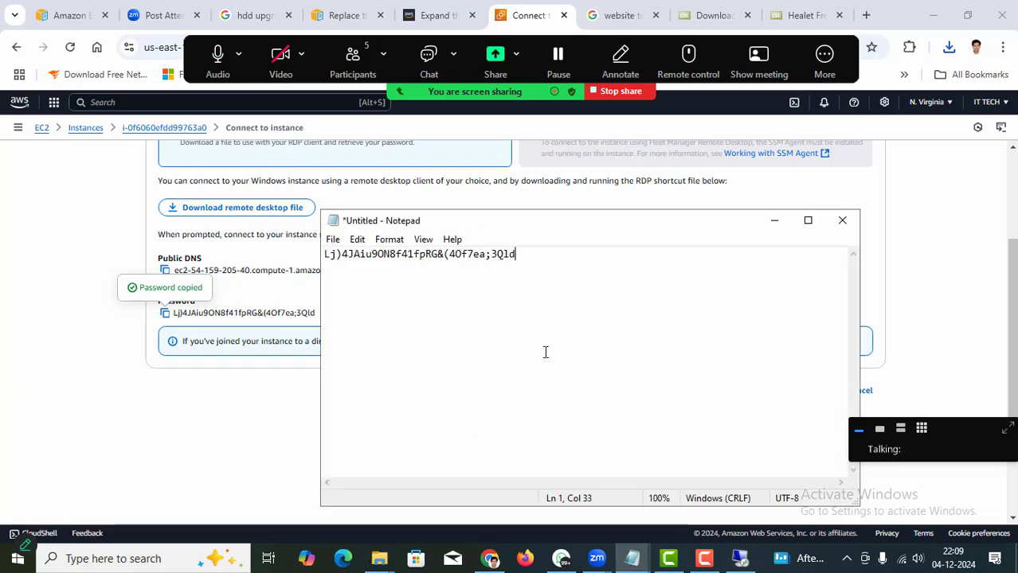
click(147, 437)
scroll(148, 437, up, 3)
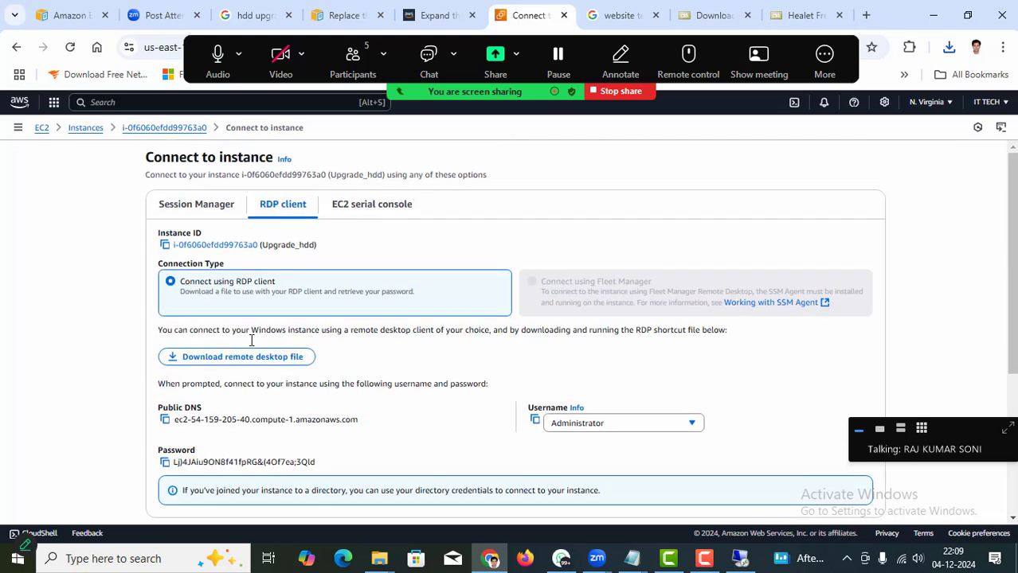
Open Upgrade_hdd.rdp and sign in as Administrator with the pasted password, accepting both warnings.
click(948, 47)
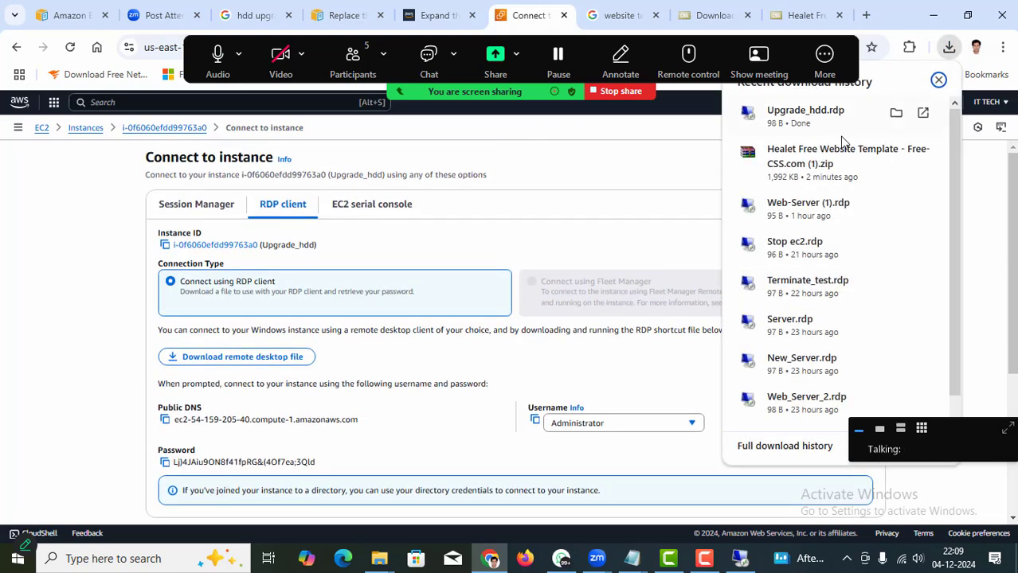
click(802, 118)
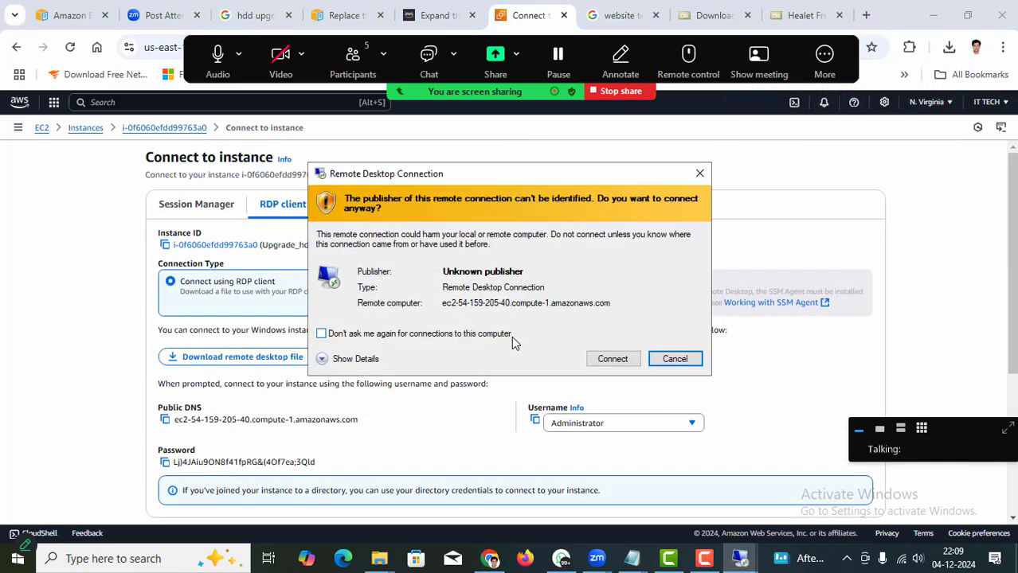
click(612, 359)
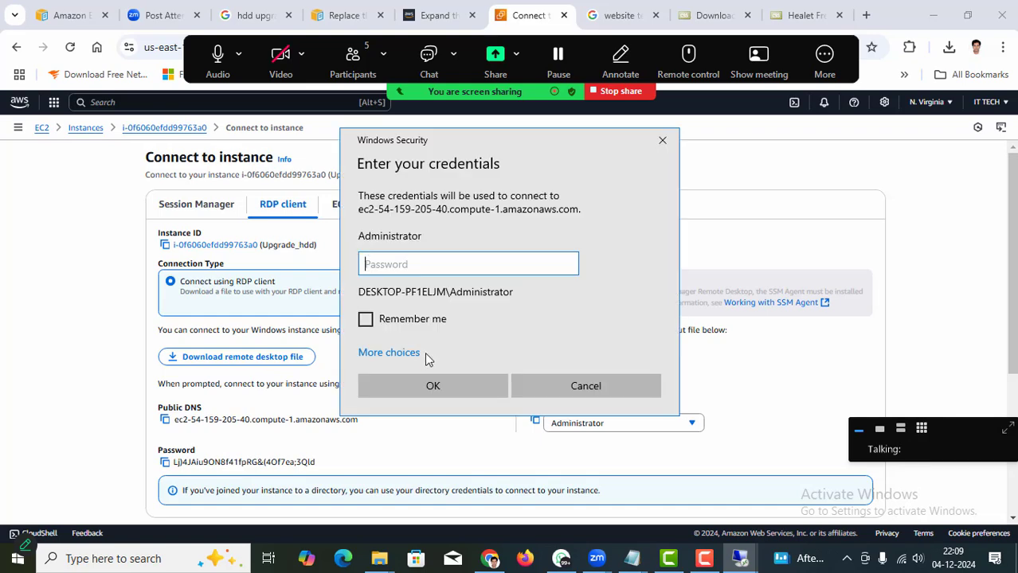
key(ctrl+v)
click(413, 383)
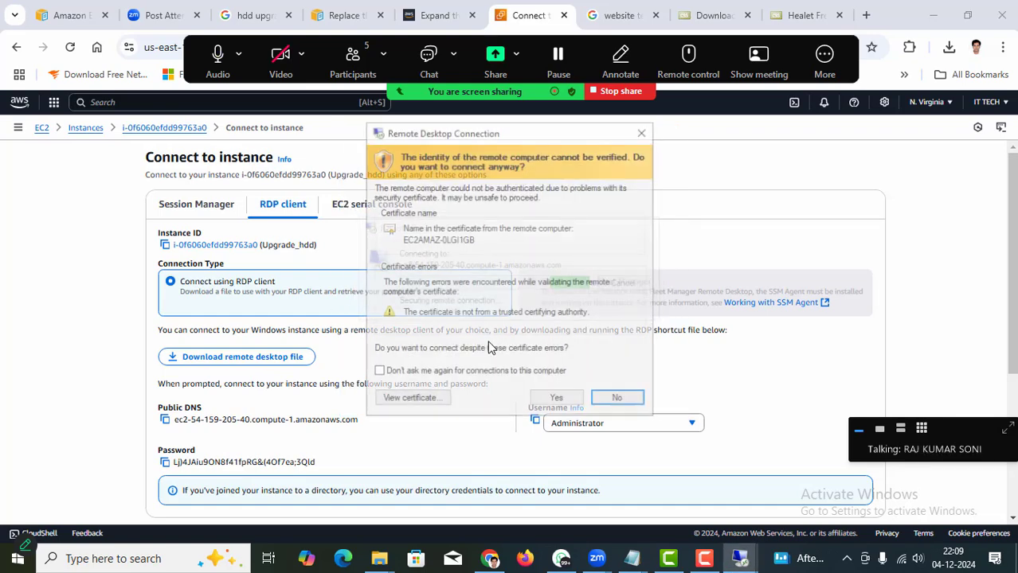
click(557, 401)
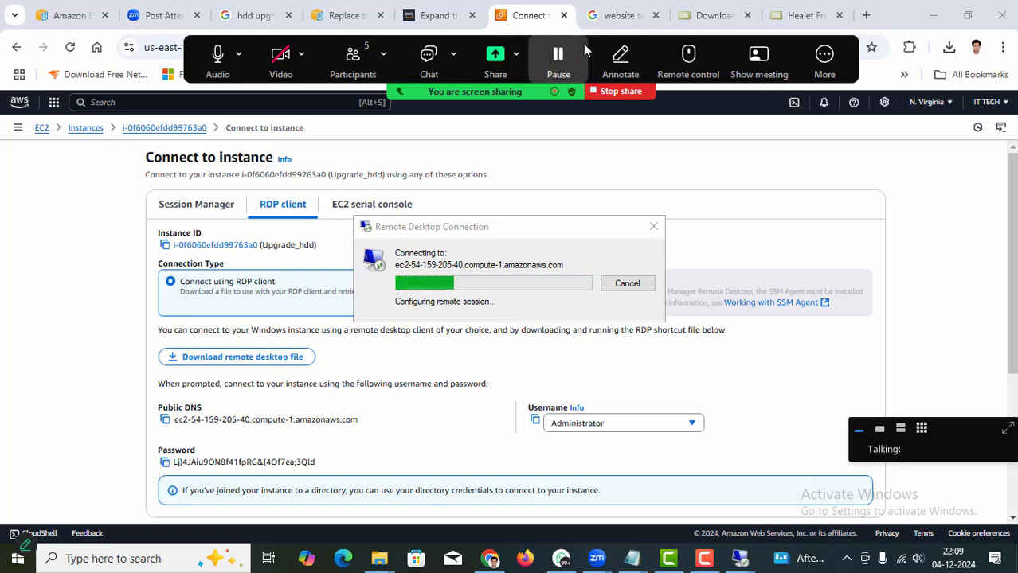
drag(586, 50, 583, 21)
click(617, 30)
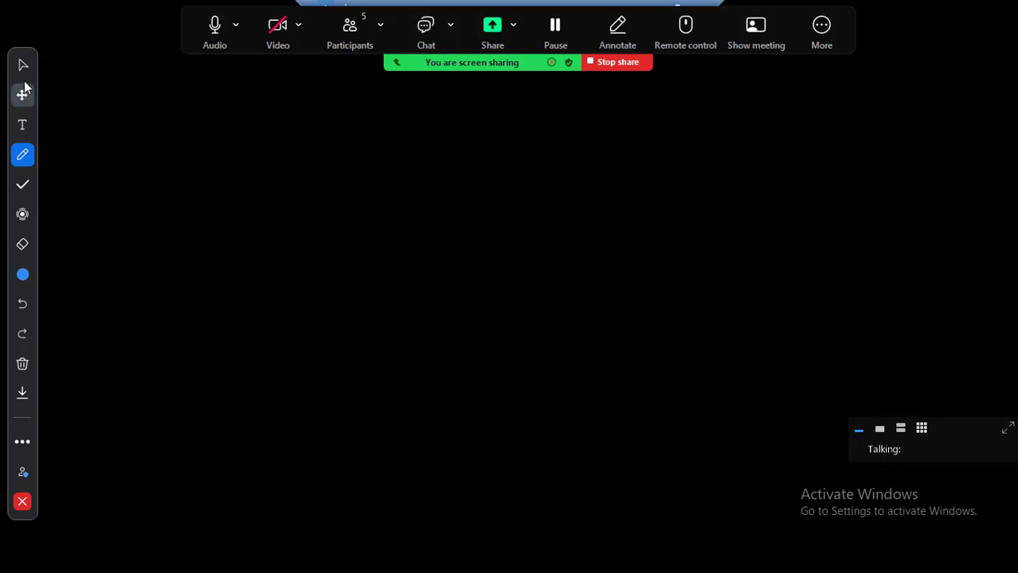
Close the annotation tools and minimize the remote desktop session.
click(20, 502)
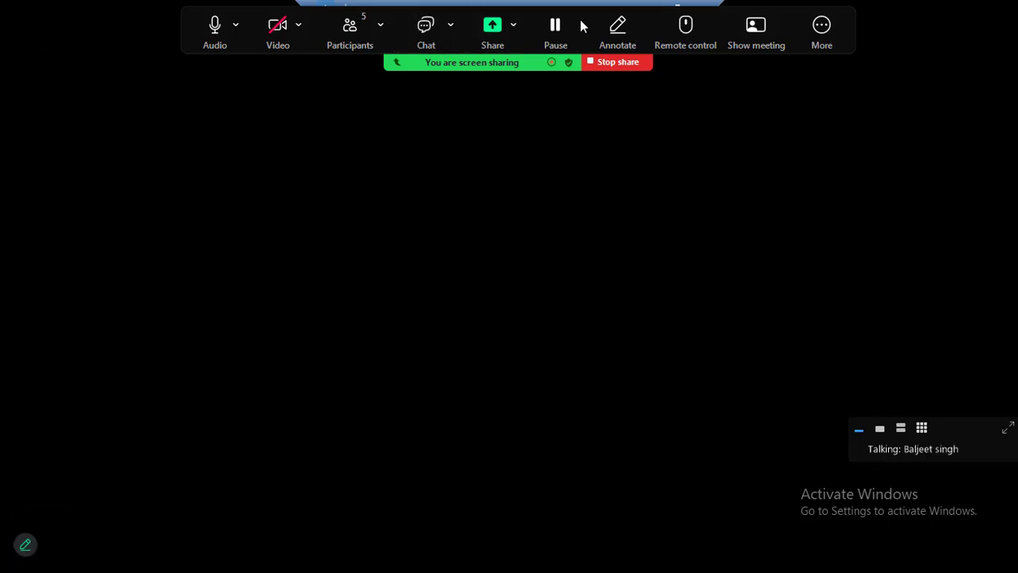
drag(577, 16, 577, 102)
click(658, 15)
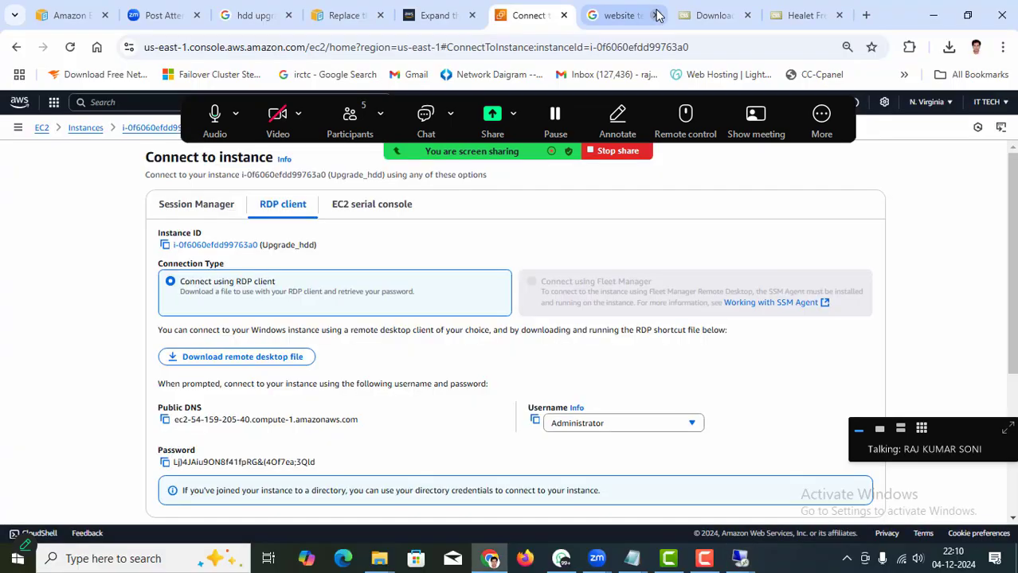
drag(586, 102, 586, 16)
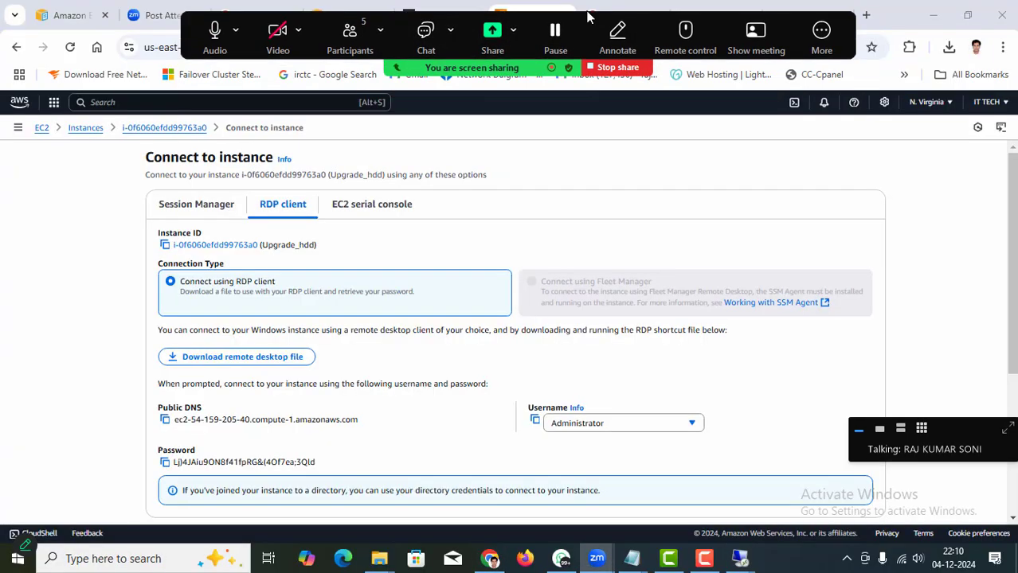
Share the entire screen in Zoom and bring the Upgrade_hdd session back to the front.
click(492, 38)
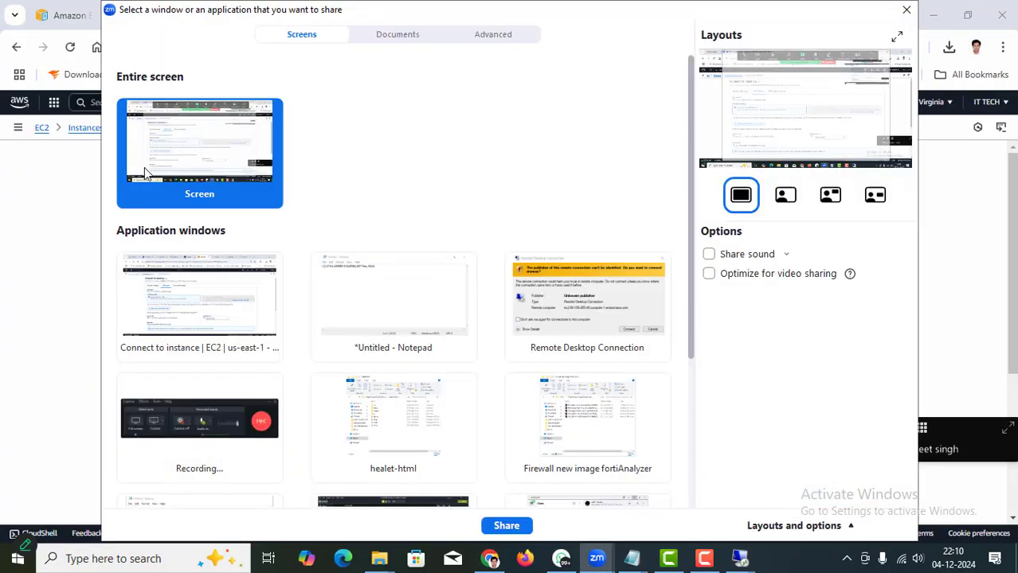
click(505, 526)
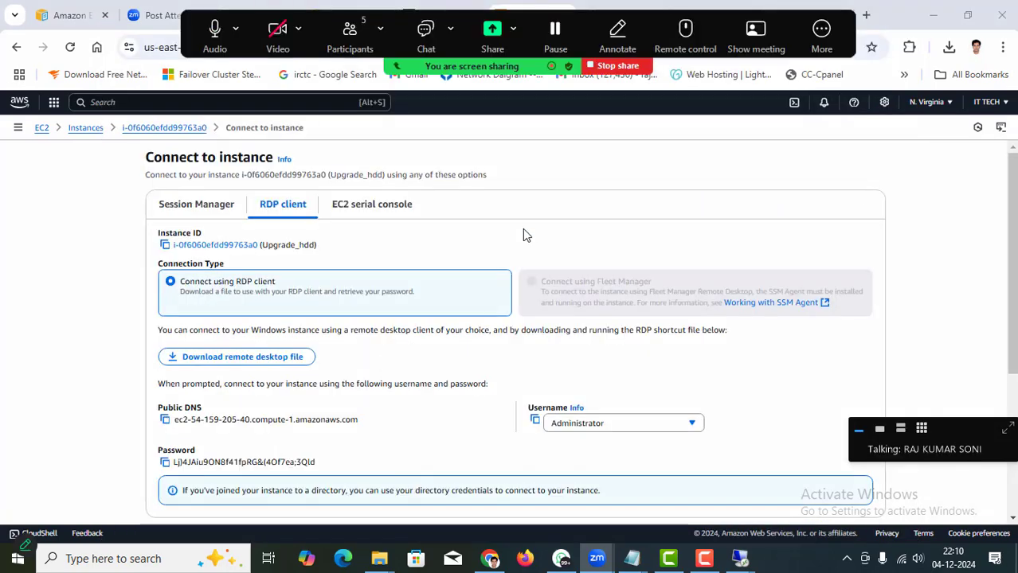
mouse_move(738, 556)
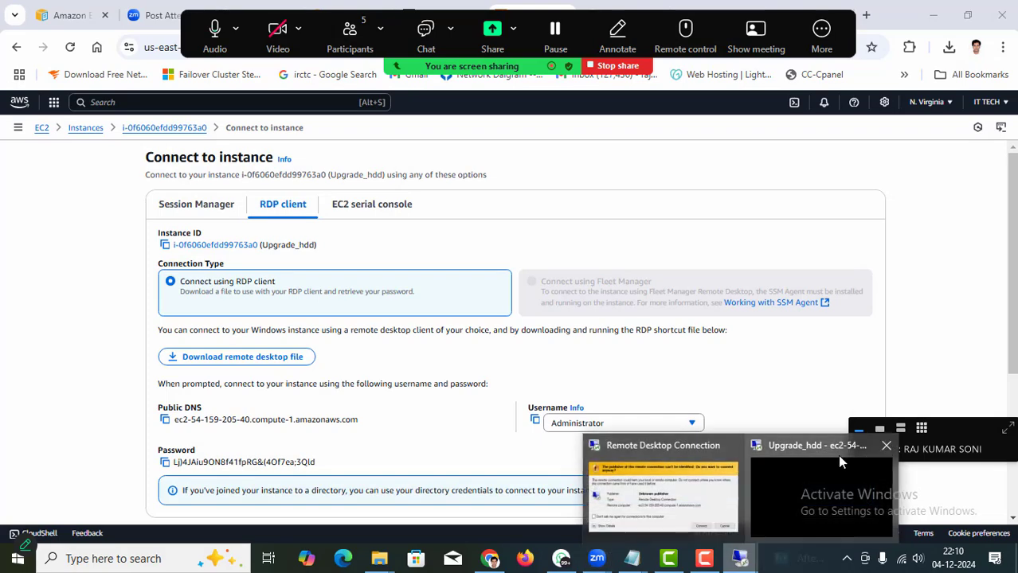
click(801, 478)
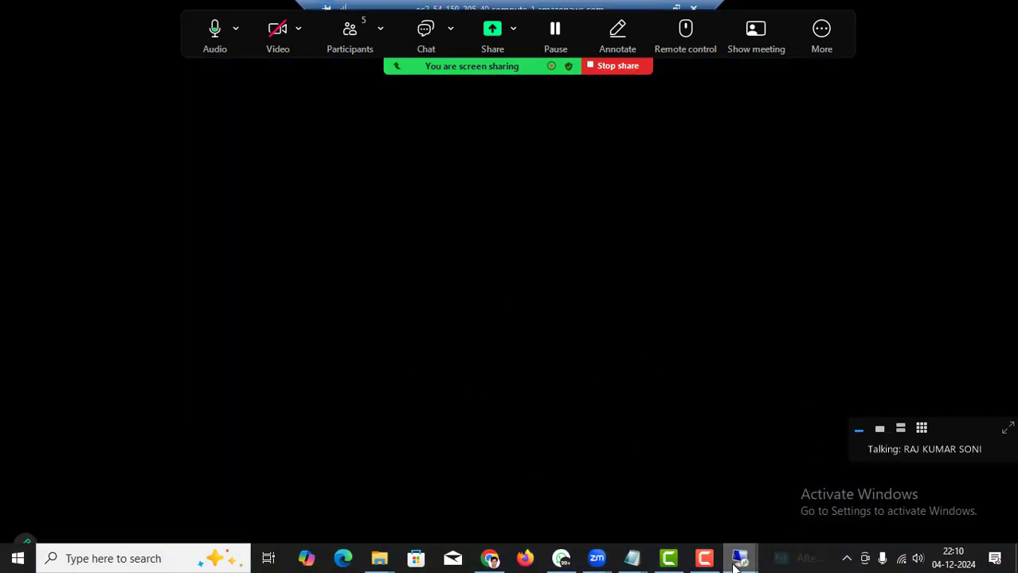
Confirm the connection to Upgrade_hdd, wait for Applying user settings, then minimize the session.
click(657, 492)
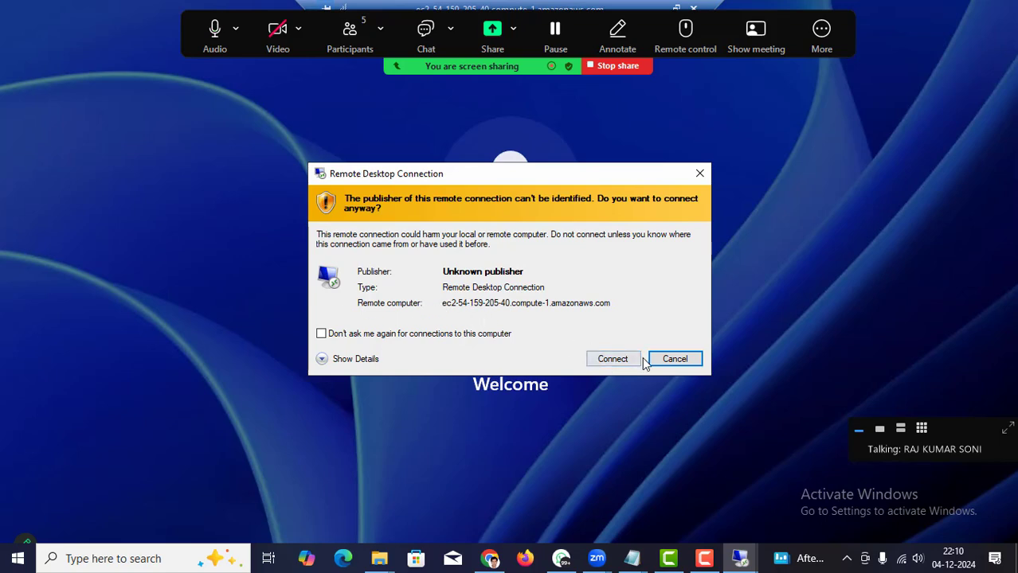
click(605, 359)
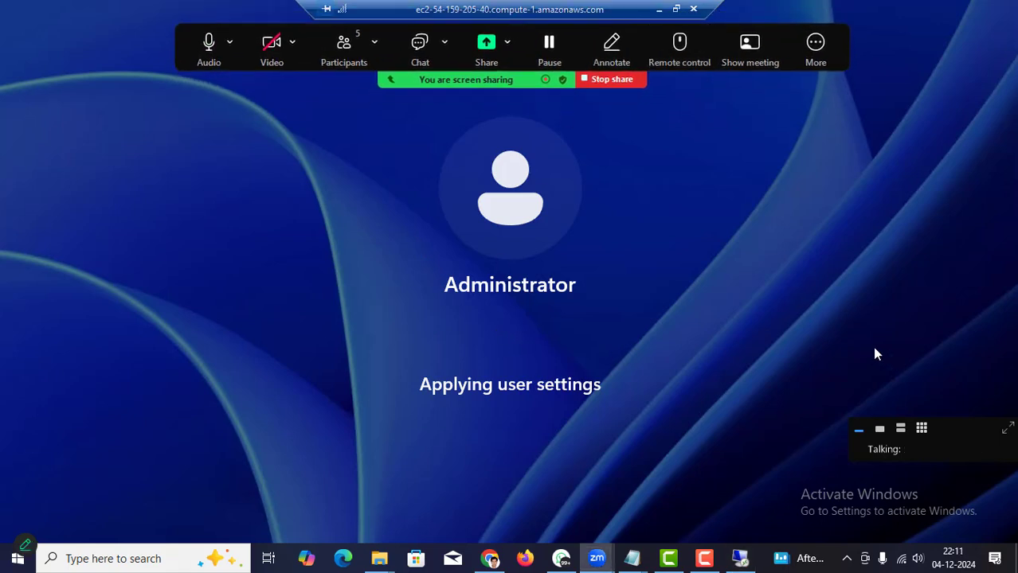
click(659, 8)
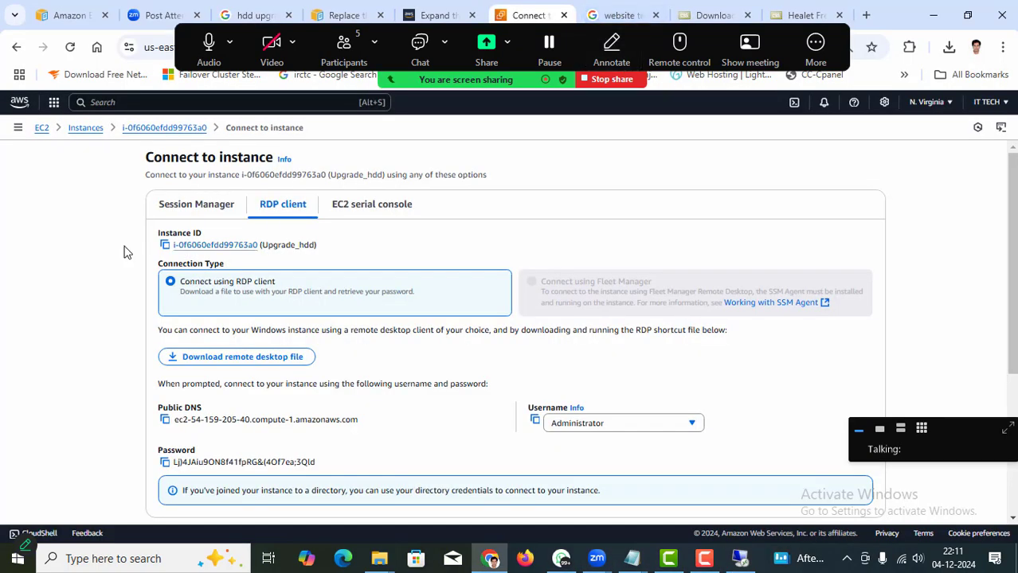
Terminate the Web-Server instance via Instance state > Terminate (delete) instance.
click(86, 127)
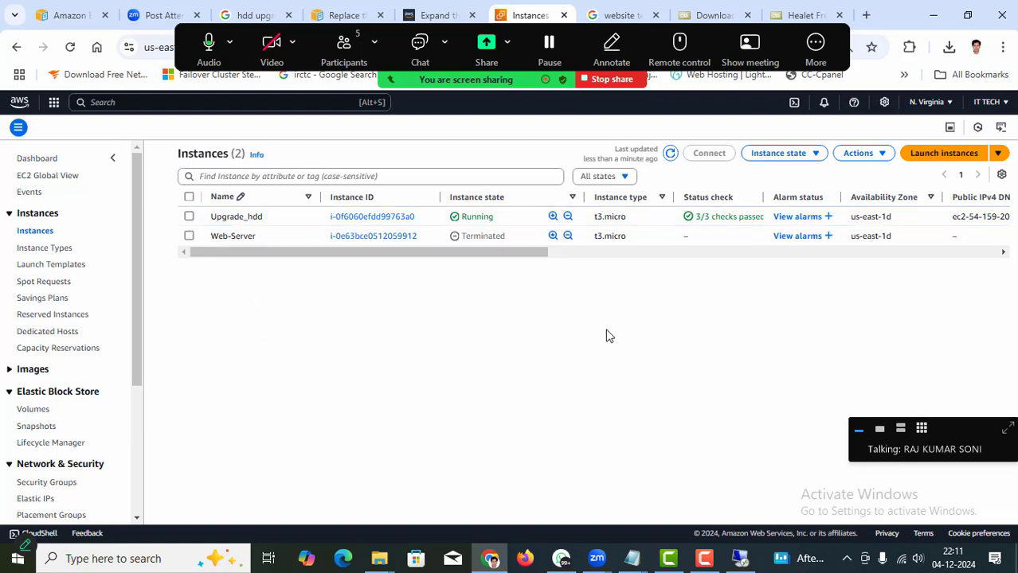
click(189, 237)
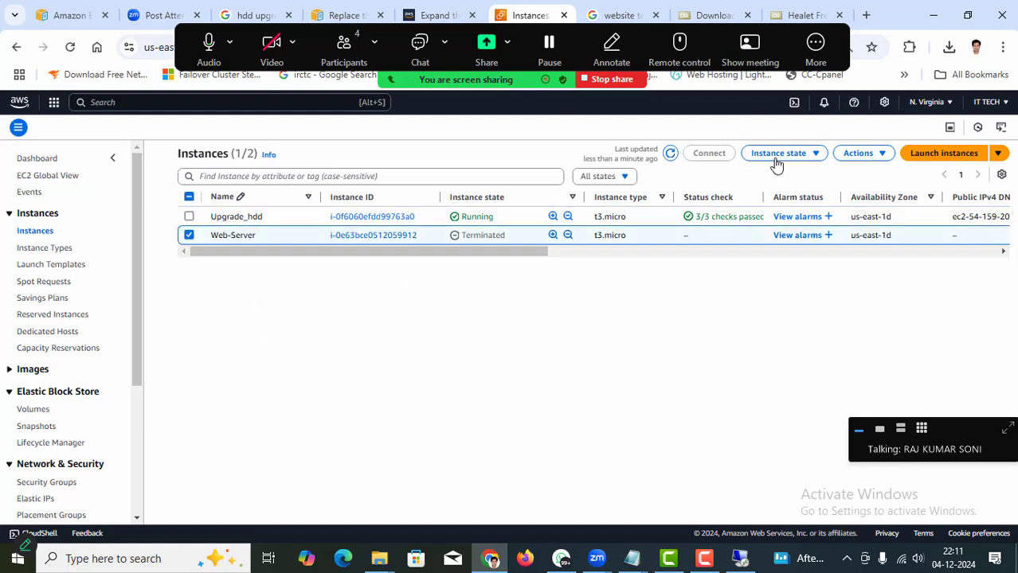
click(807, 153)
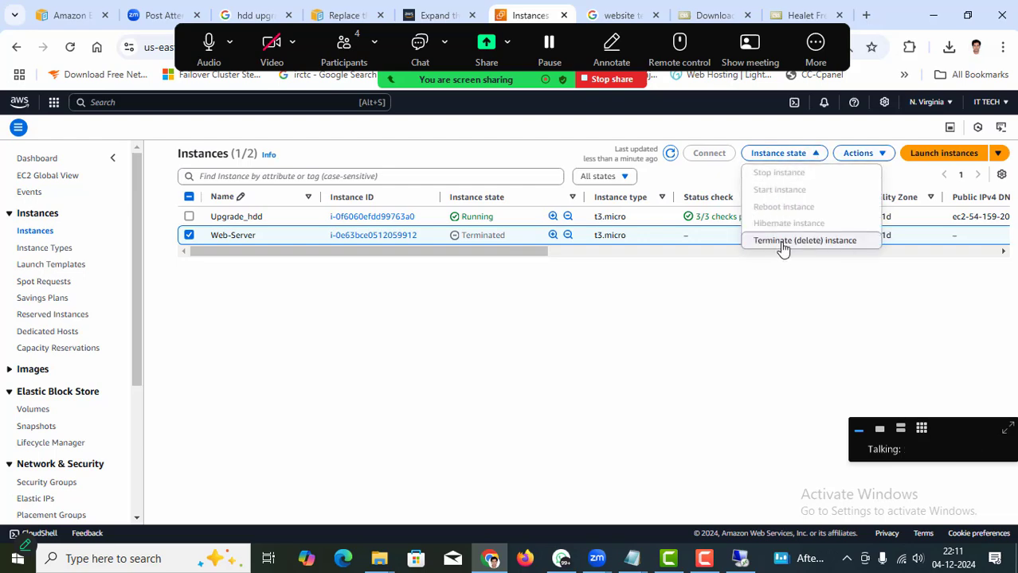
click(789, 242)
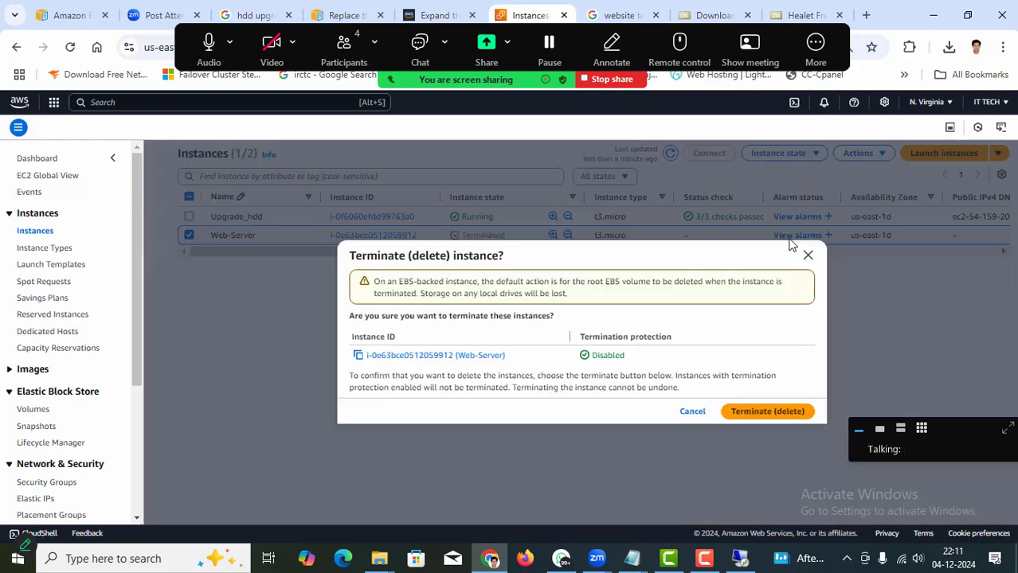
click(755, 412)
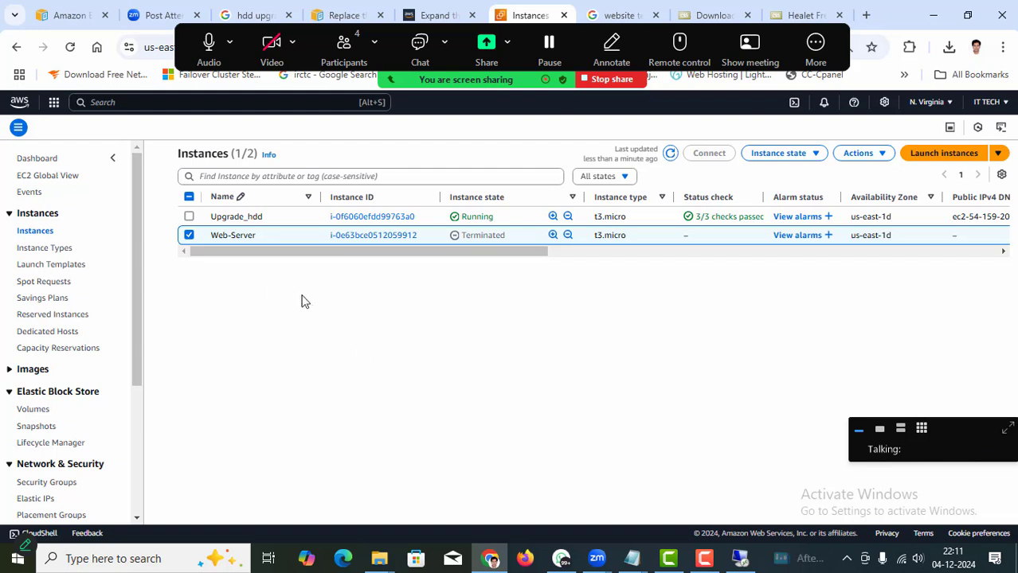
click(188, 217)
click(189, 220)
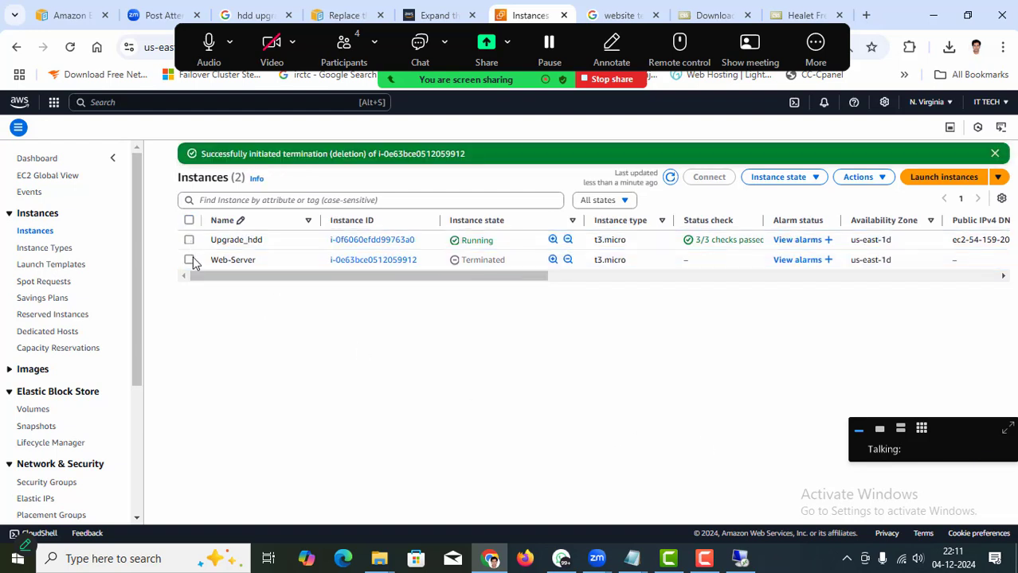
Select Upgrade_hdd and dismiss the termination success notice.
click(189, 241)
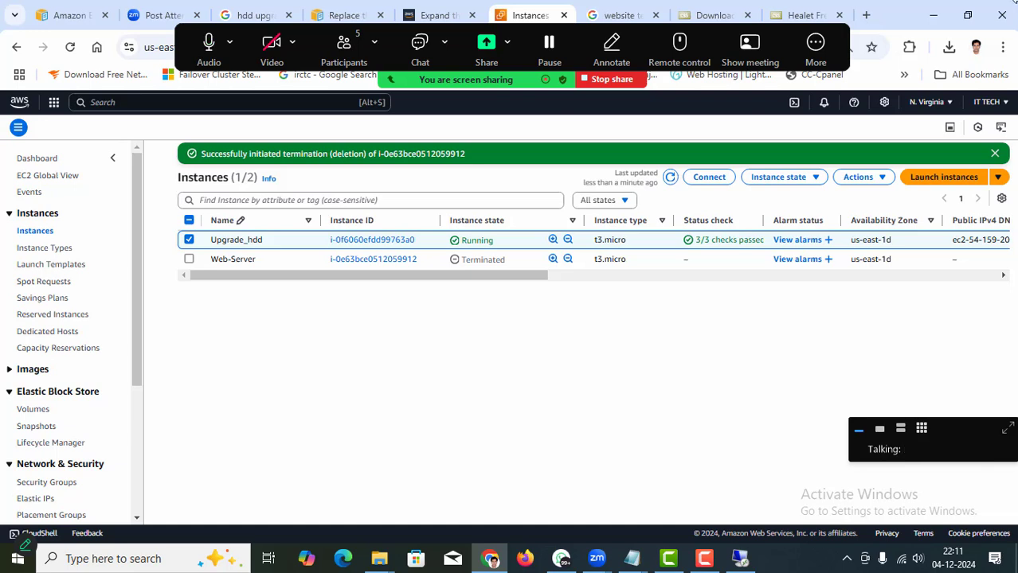
click(995, 154)
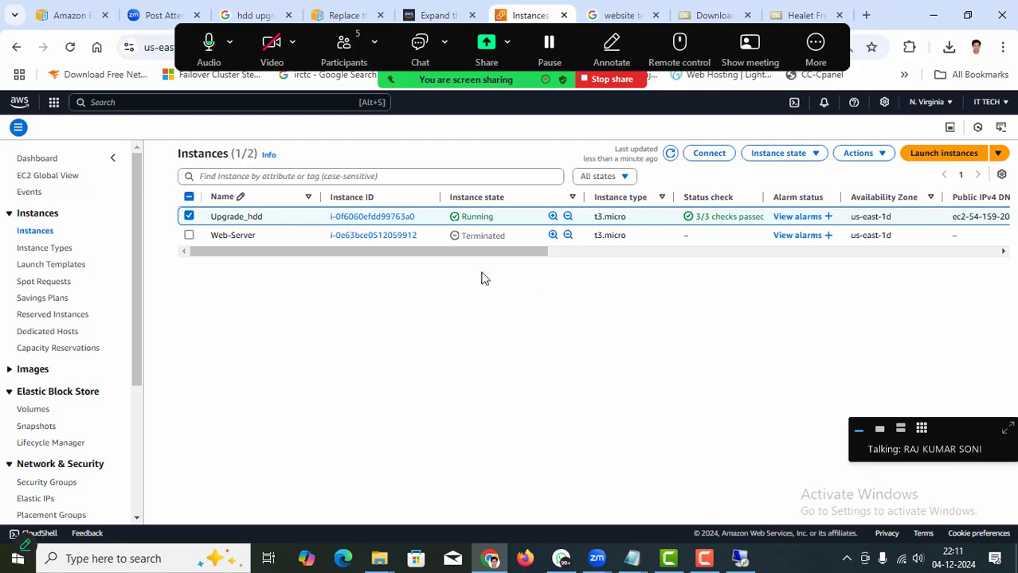
drag(461, 255, 207, 282)
Filter the instance state to Running, then back to All states, and reload the Instances list.
click(613, 179)
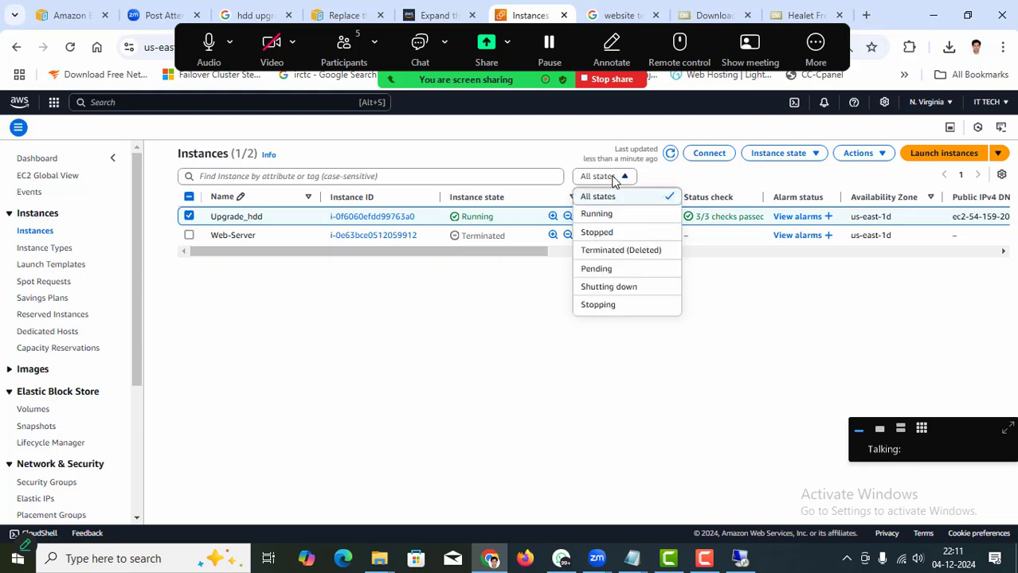
click(618, 217)
click(613, 177)
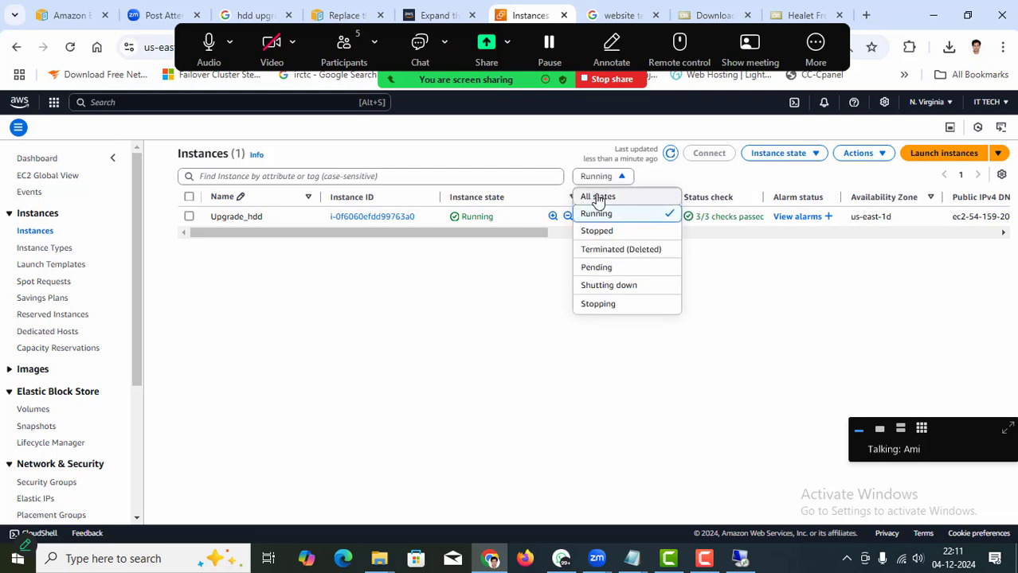
click(595, 198)
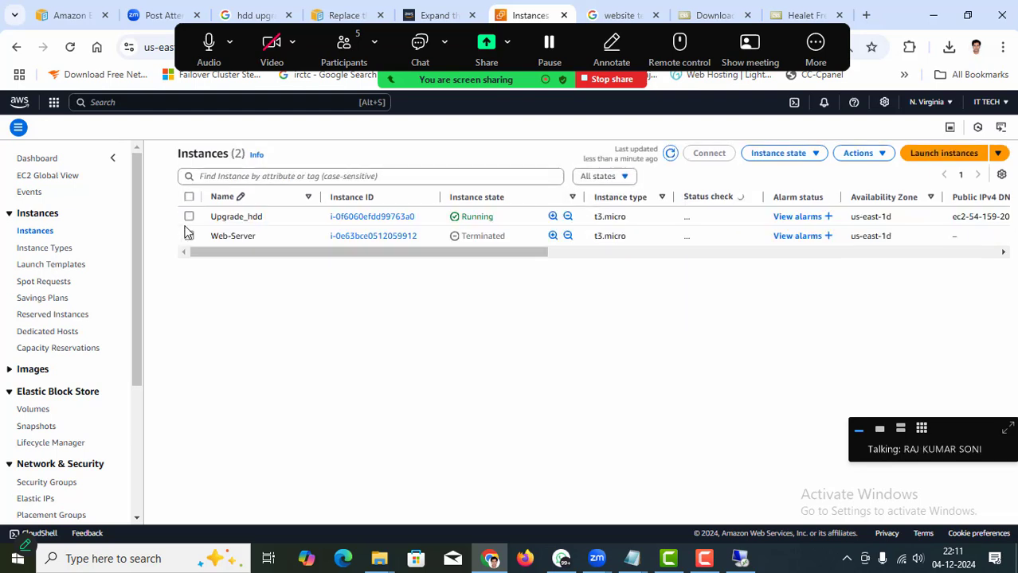
click(190, 218)
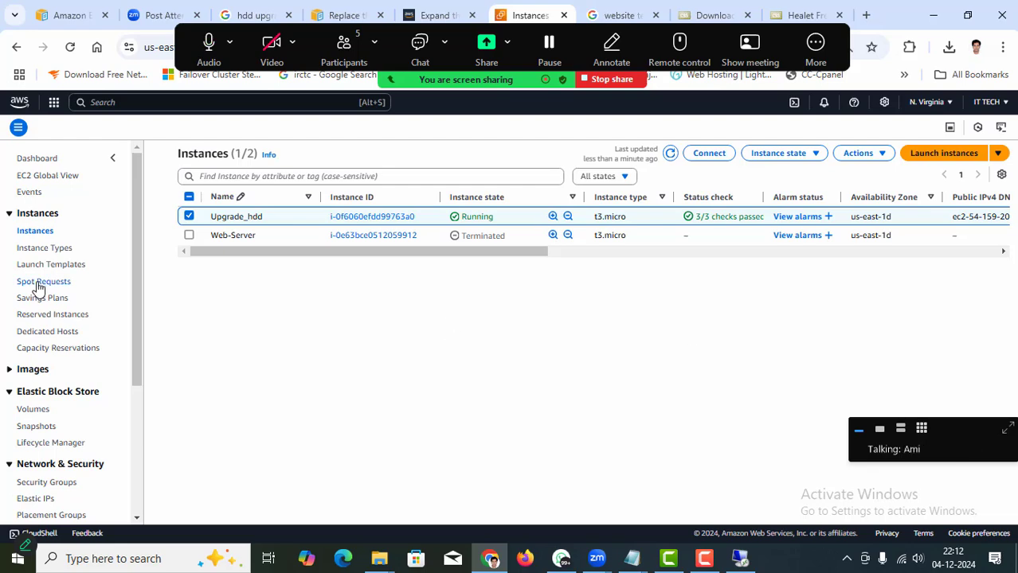
click(35, 232)
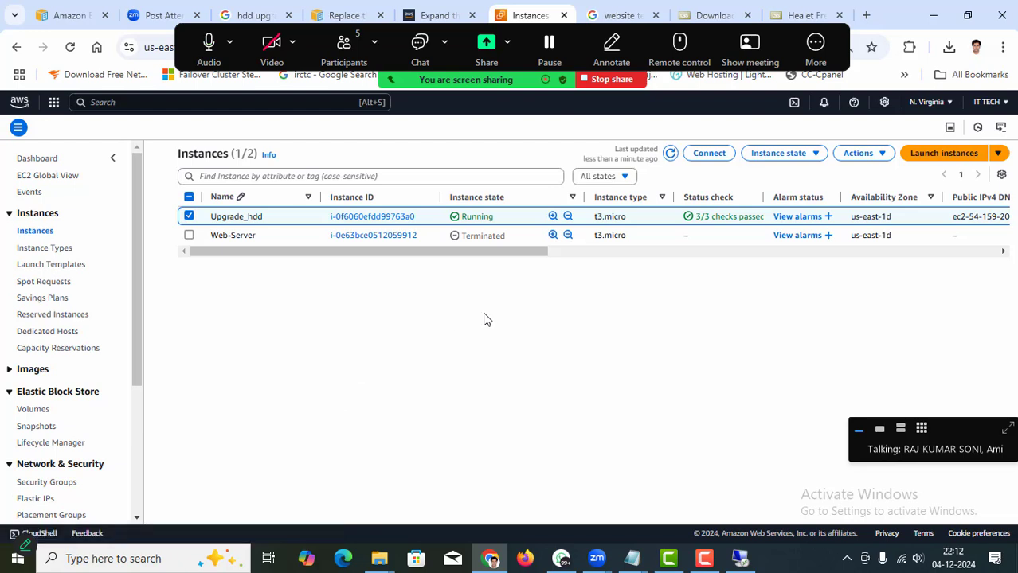
click(629, 176)
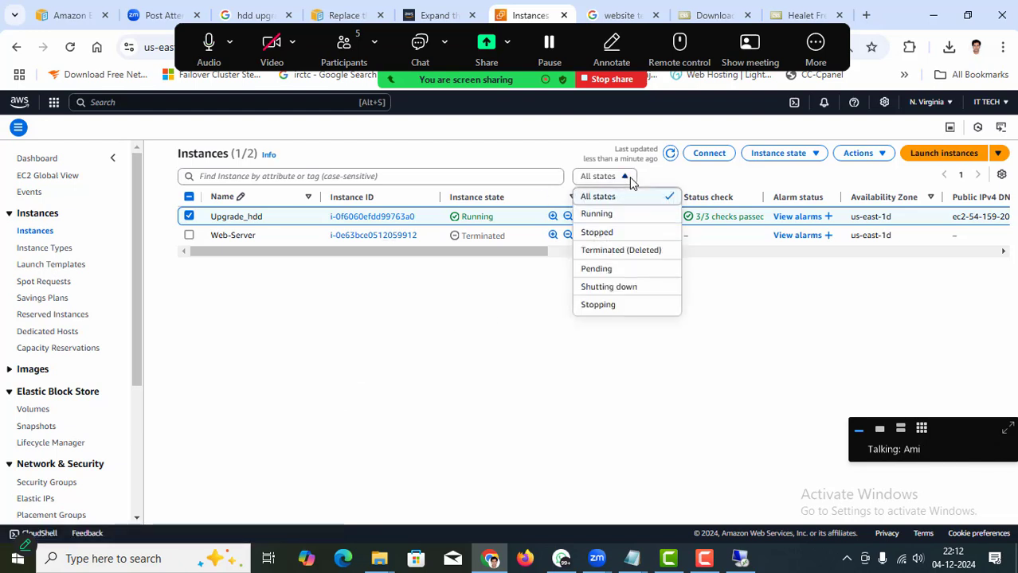
click(473, 341)
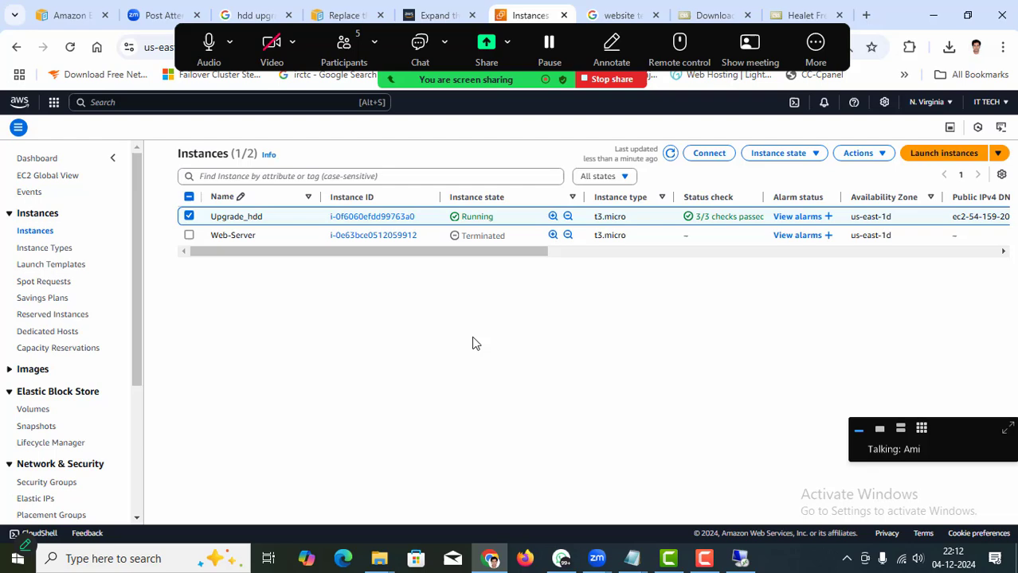
click(1001, 174)
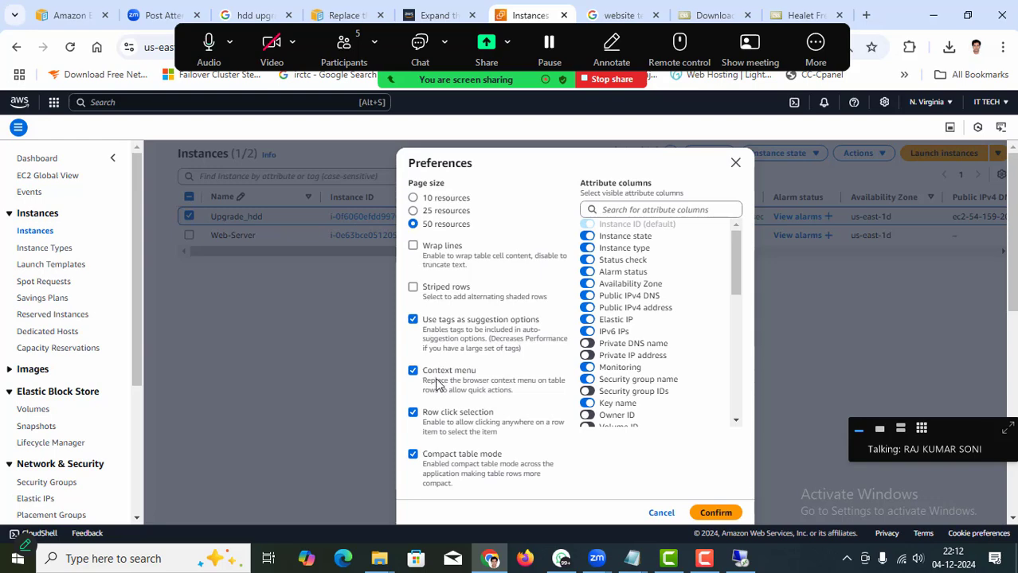
scroll(641, 327, down, 10)
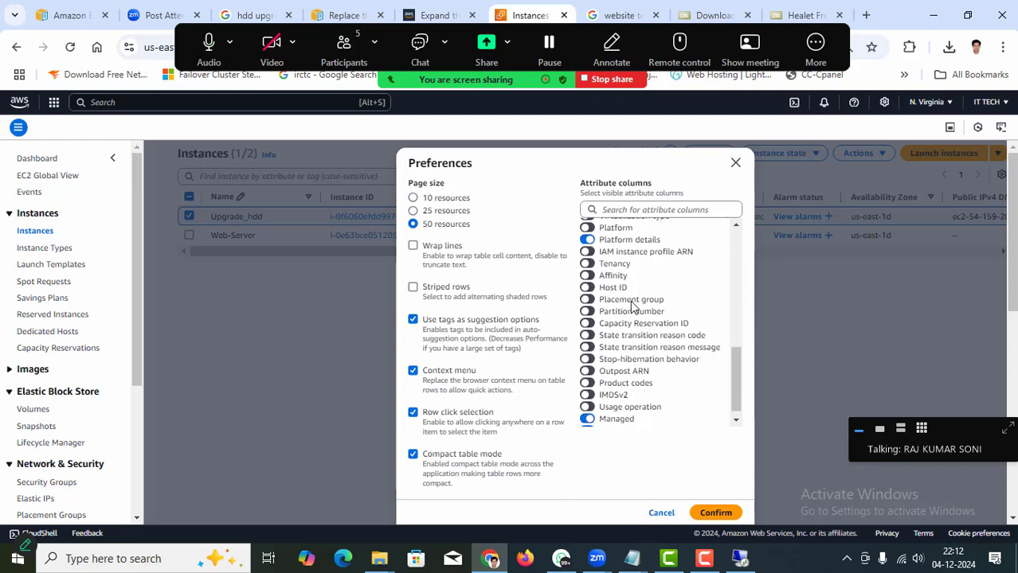
scroll(639, 343, down, 5)
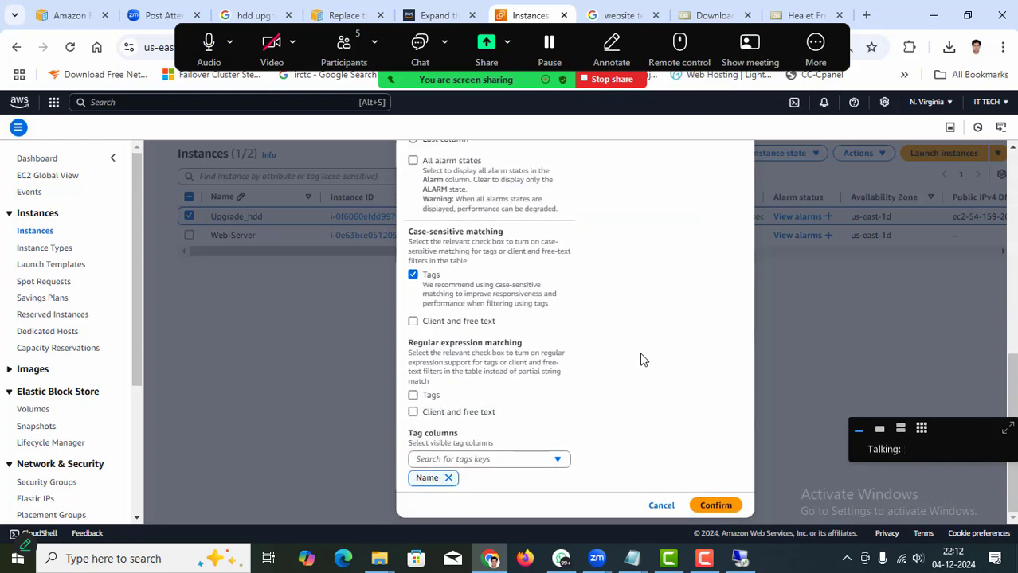
scroll(646, 388, up, 15)
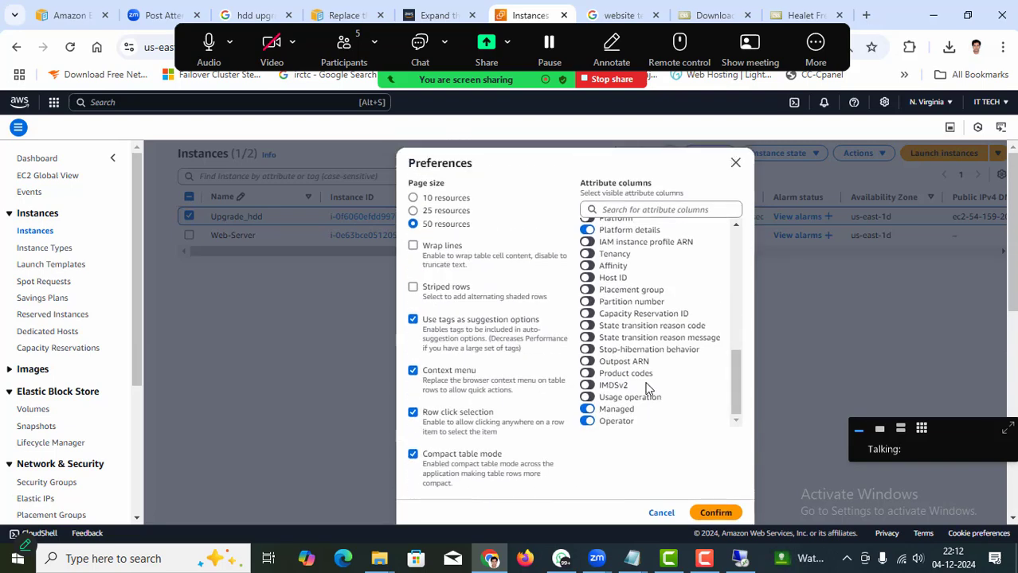
scroll(633, 318, up, 10)
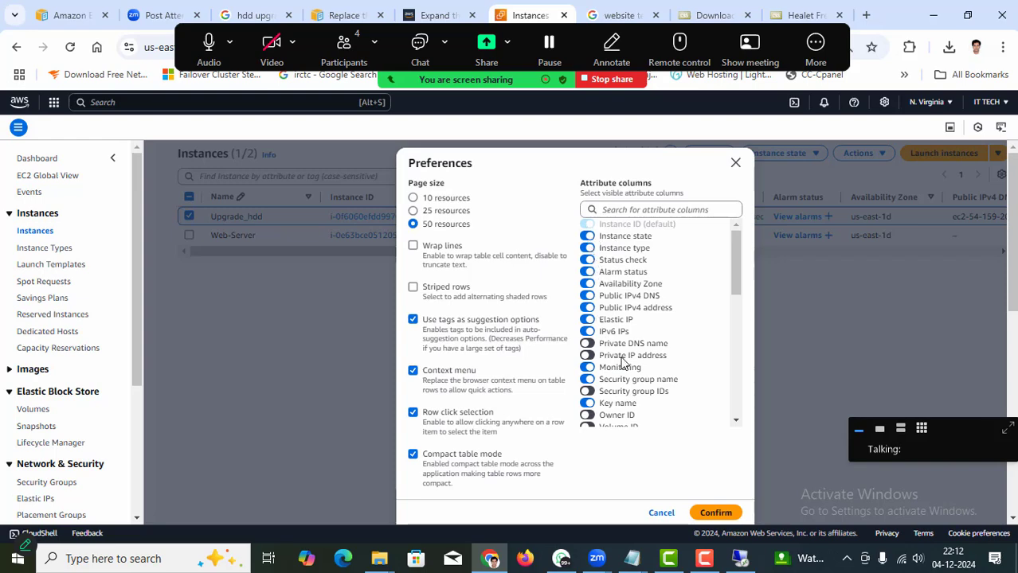
scroll(626, 368, down, 3)
scroll(625, 368, down, 5)
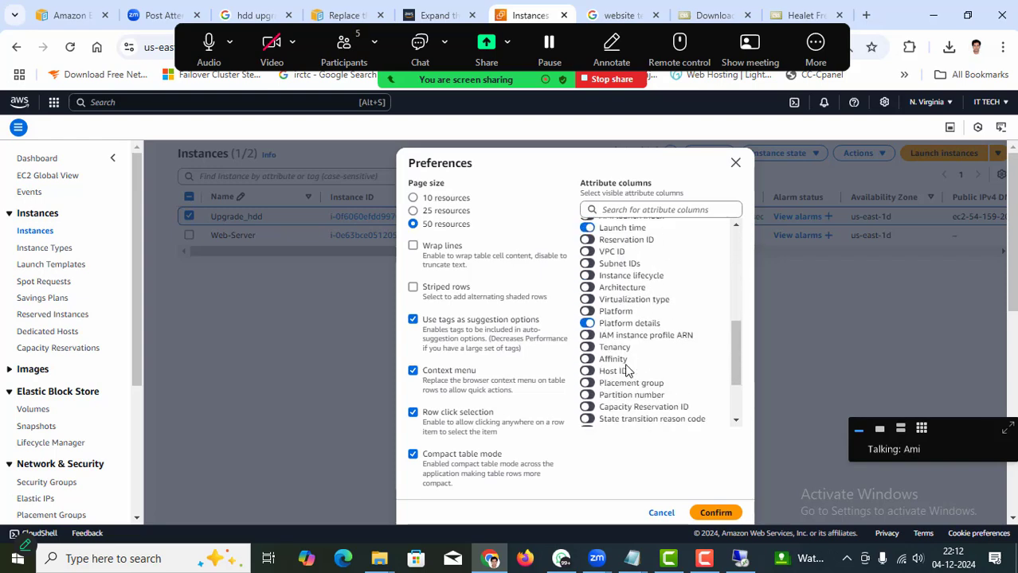
click(660, 514)
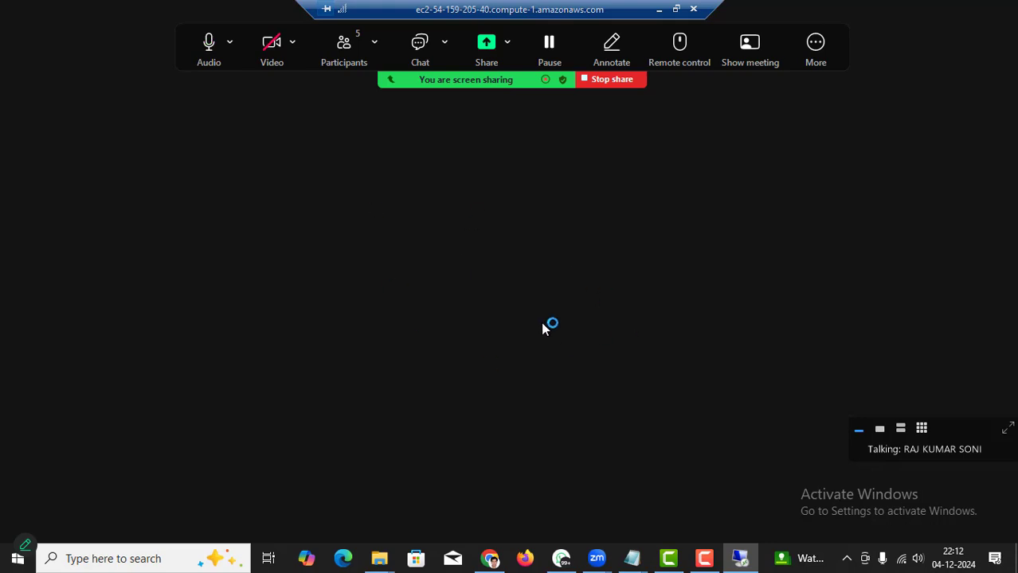
Restore the Upgrade_hdd session to full screen, then minimize it to reveal the Instances list.
click(676, 9)
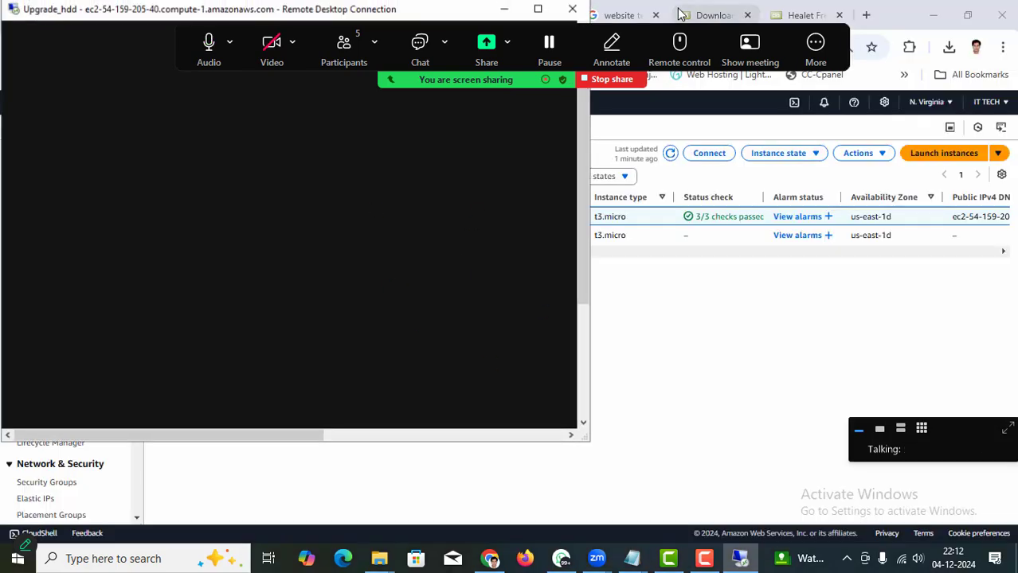
double_click(416, 16)
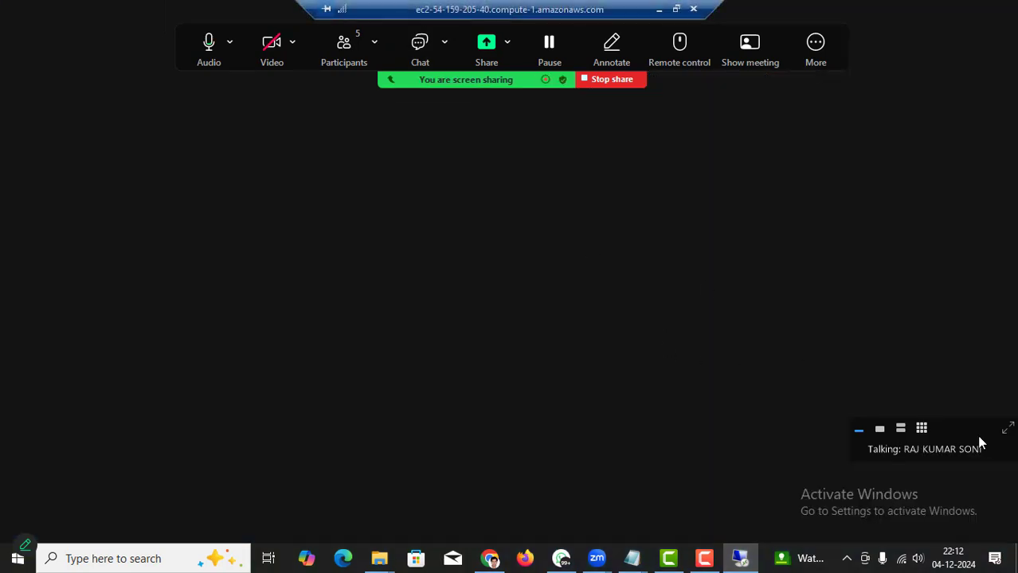
drag(979, 432, 917, 14)
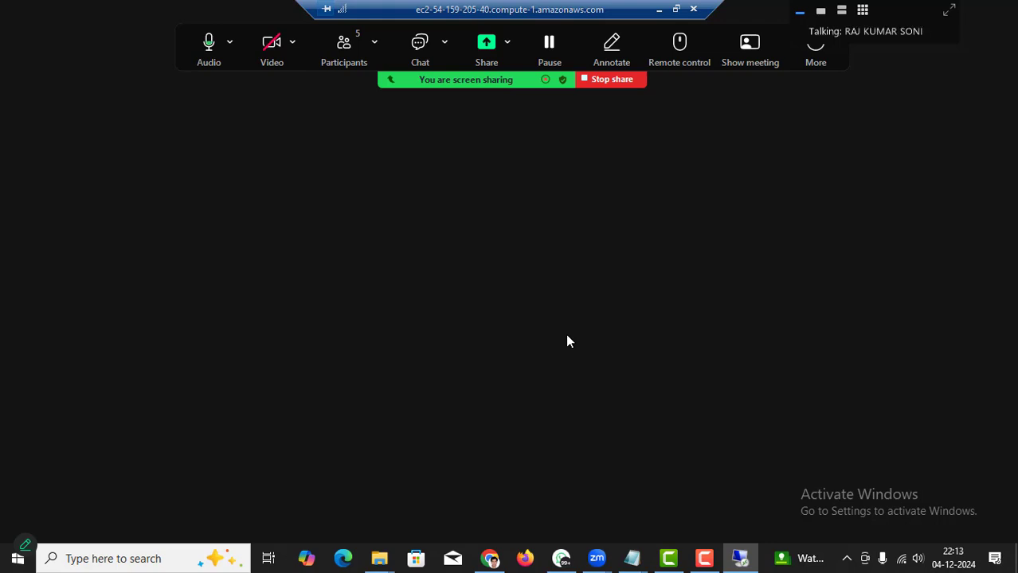
click(658, 13)
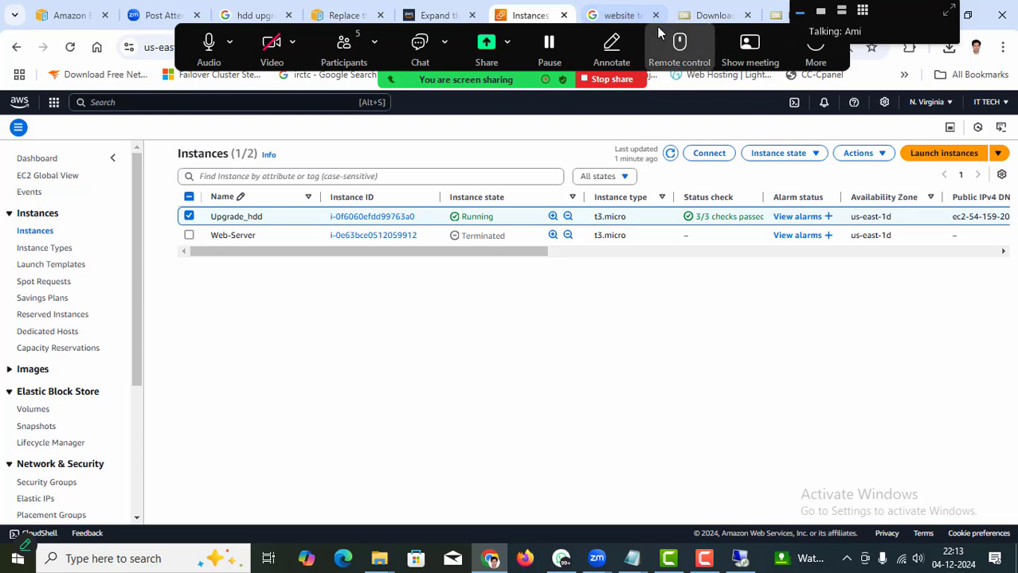
Switch to the Mumbai region and remove the 'Instance state = running' filter, showing no instances.
drag(723, 36, 662, 13)
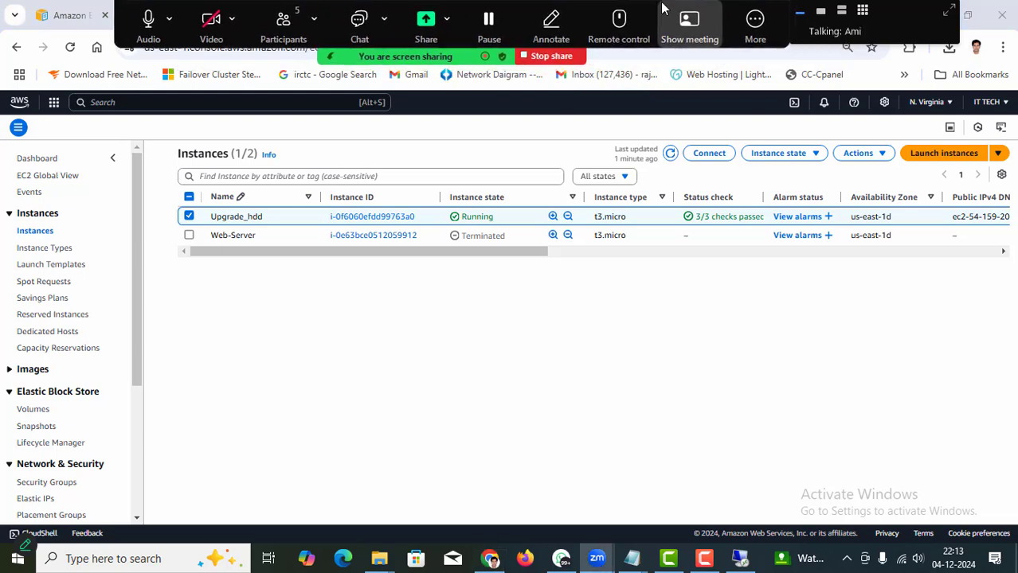
drag(884, 30, 938, 26)
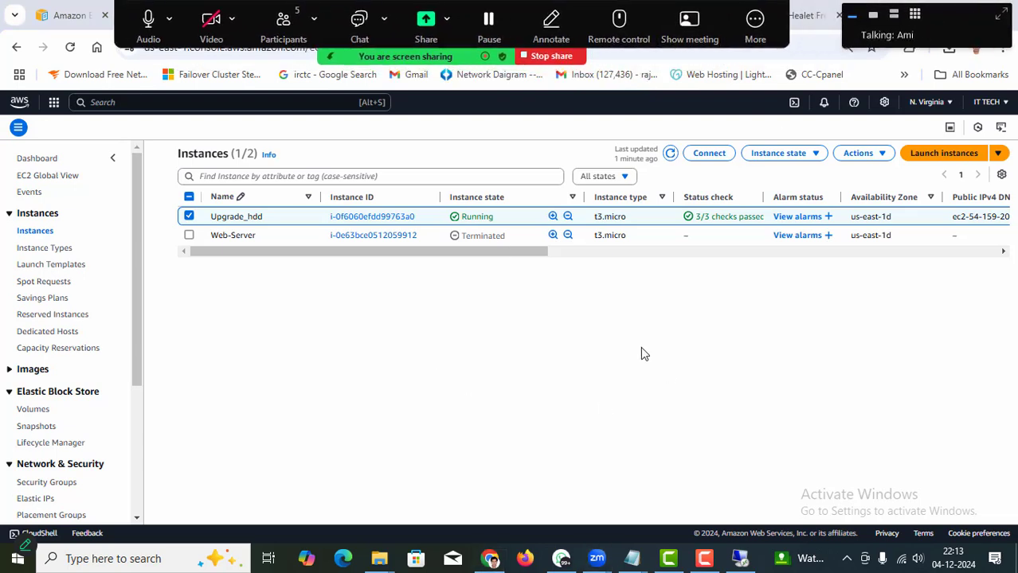
click(32, 158)
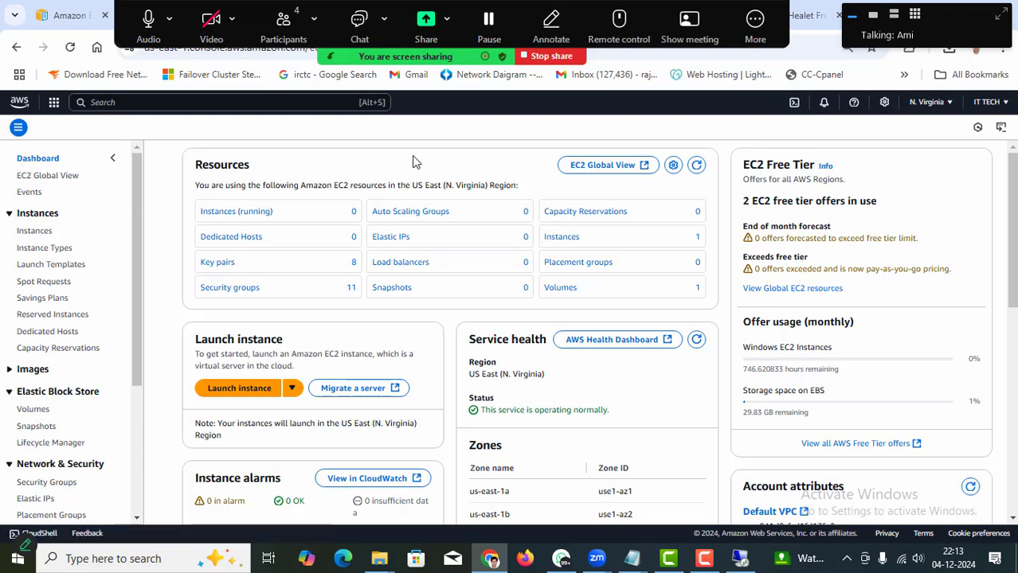
click(949, 102)
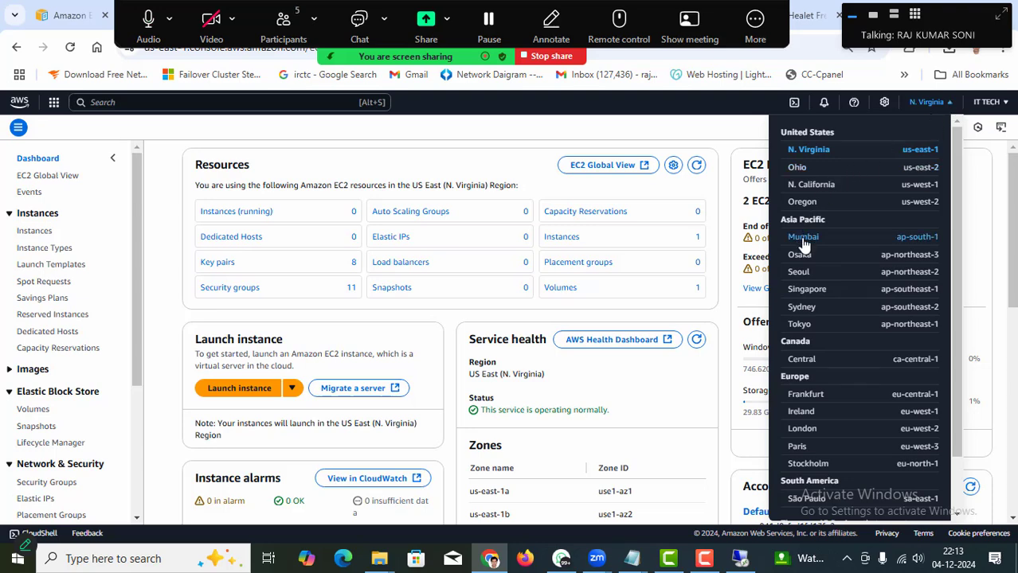
click(802, 238)
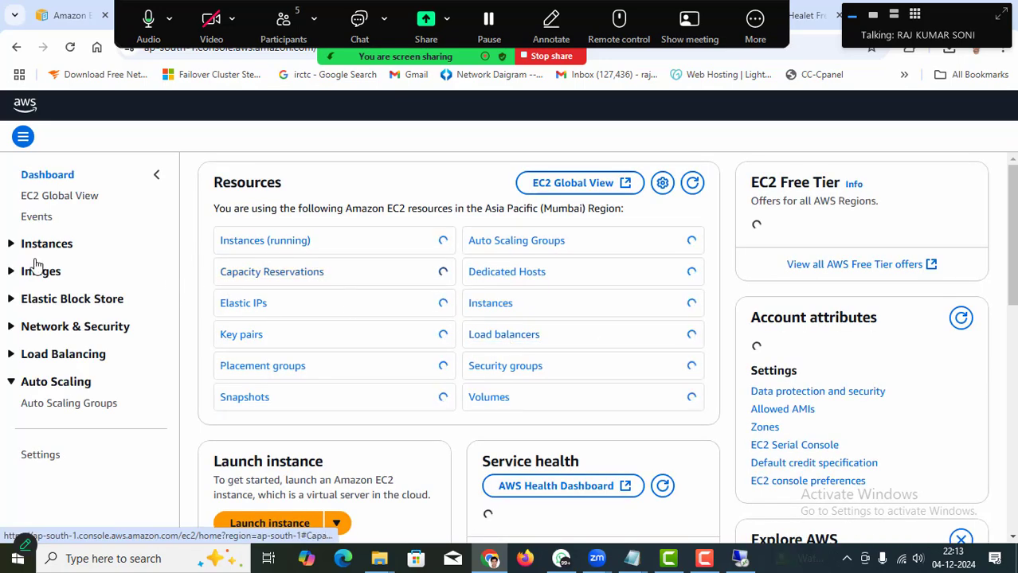
click(243, 243)
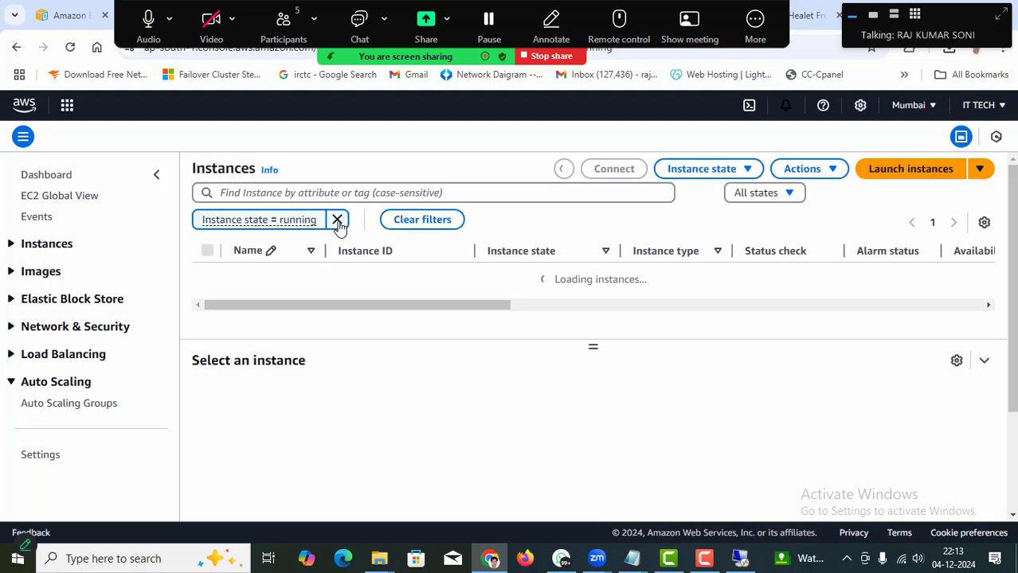
click(338, 221)
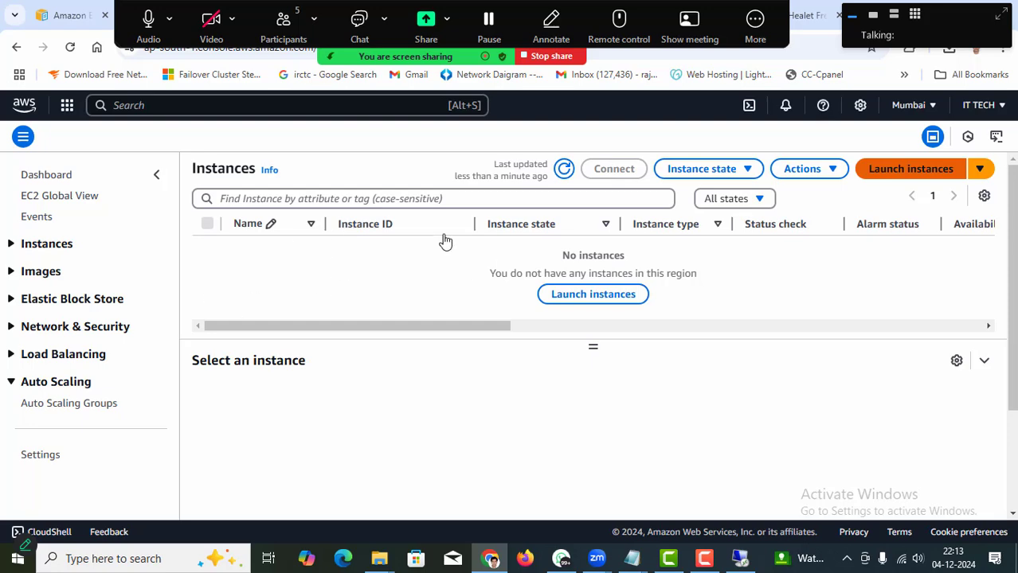
Start a new instance named Test using the Windows Server 2025 Base image.
click(899, 171)
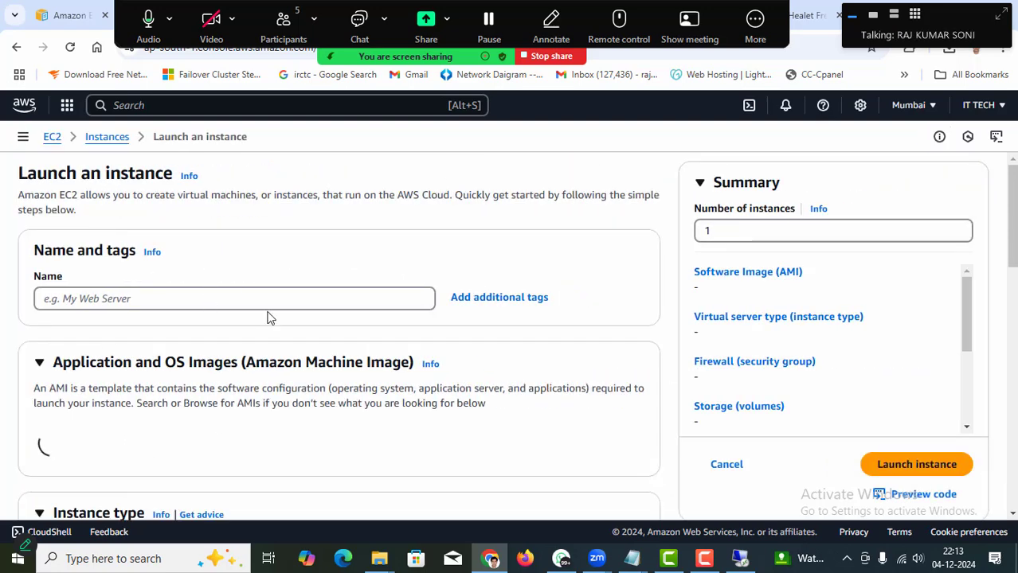
click(163, 297)
text(Test)
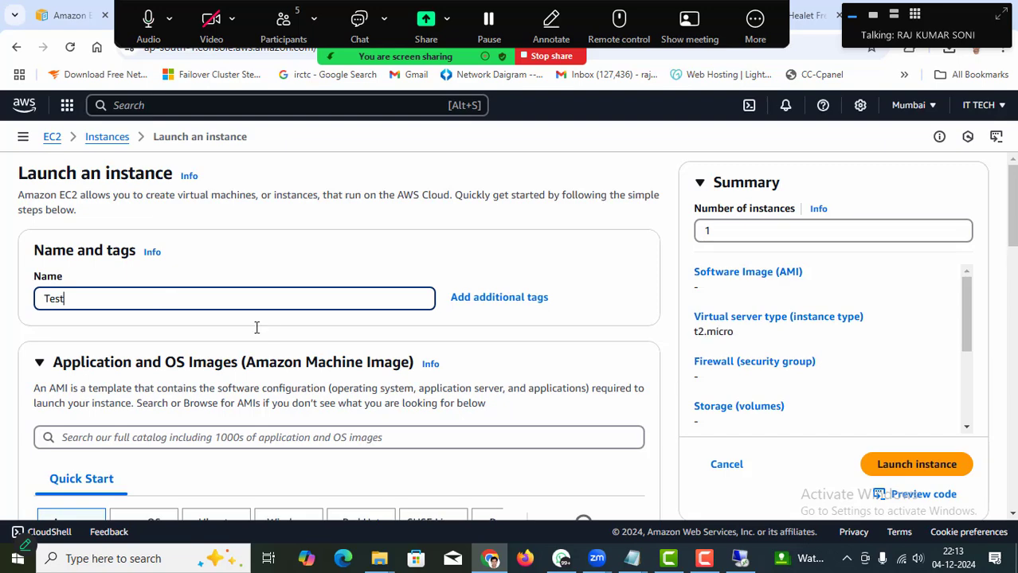
scroll(273, 336, down, 2)
scroll(272, 336, down, 1)
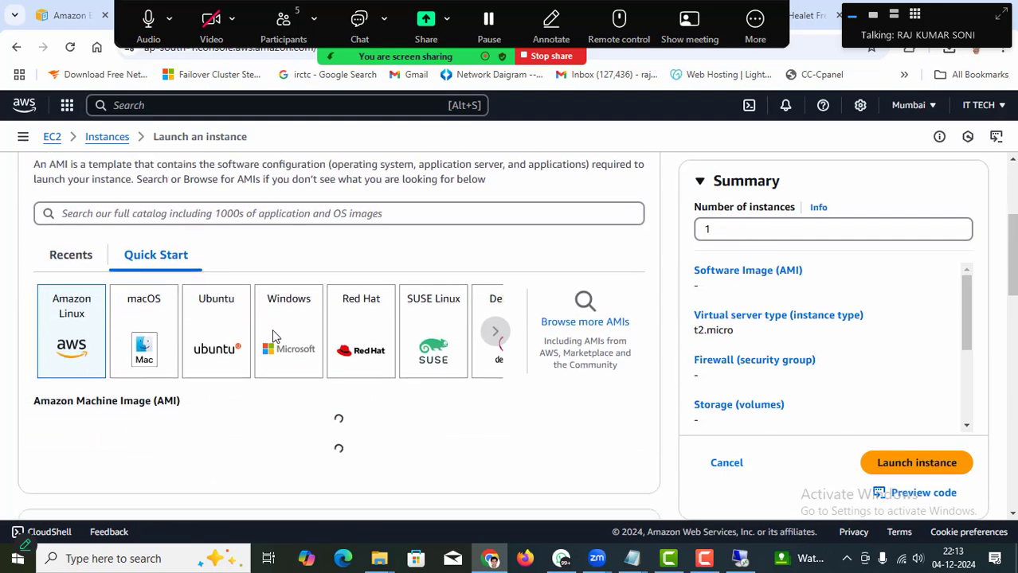
click(298, 330)
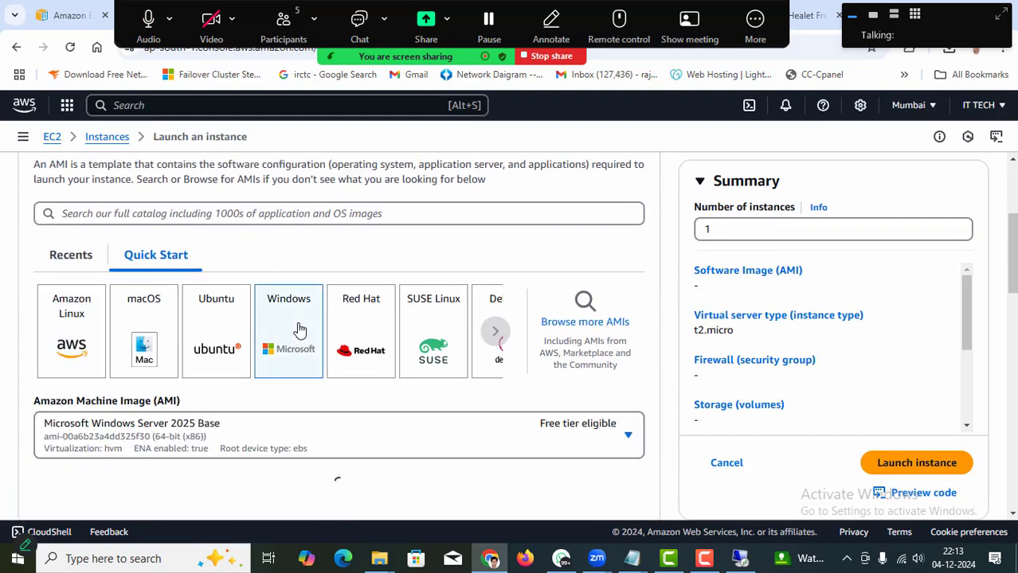
scroll(299, 329, down, 8)
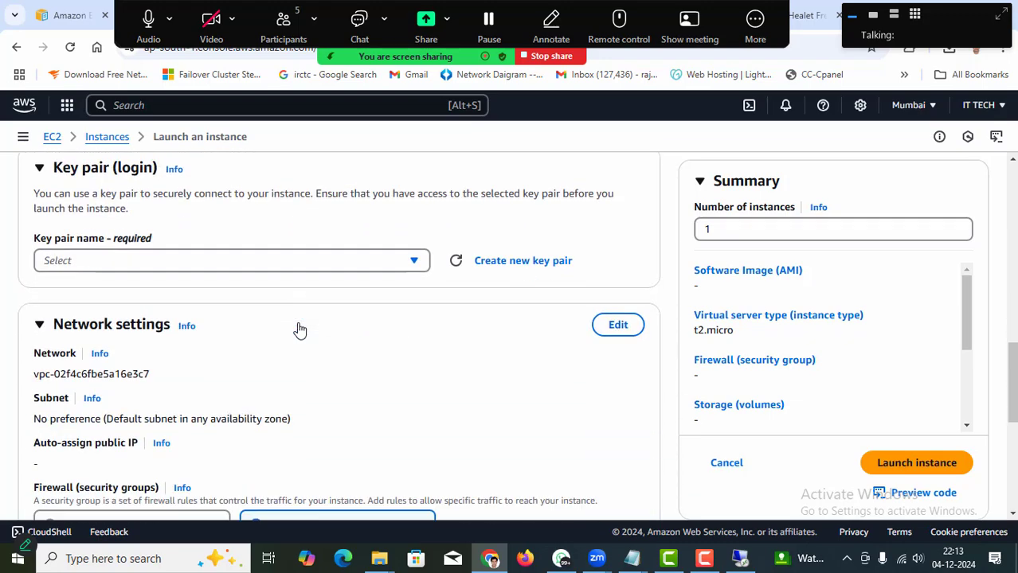
Create and download a new key pair named 123 for the instance.
click(384, 239)
click(499, 241)
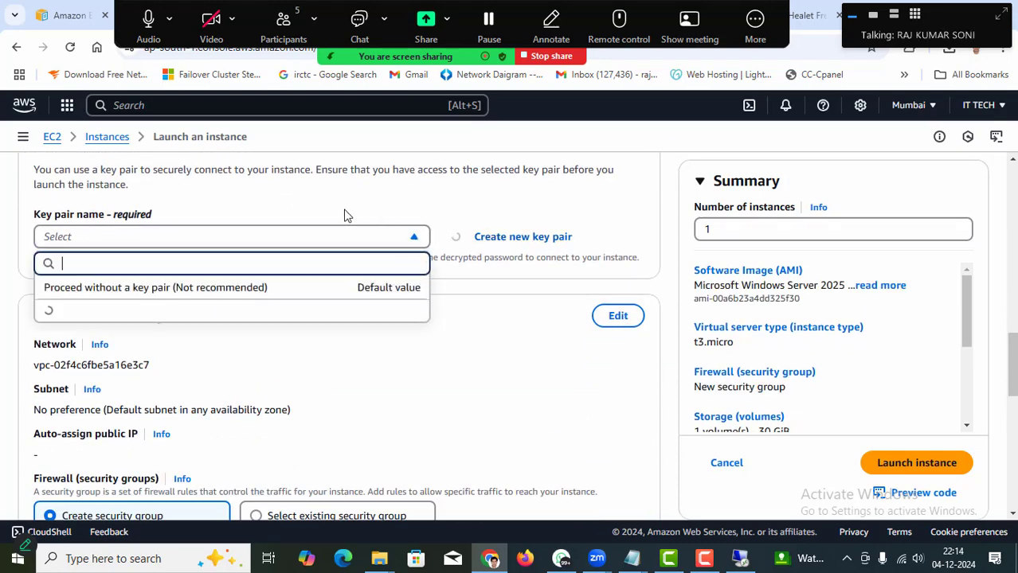
click(354, 171)
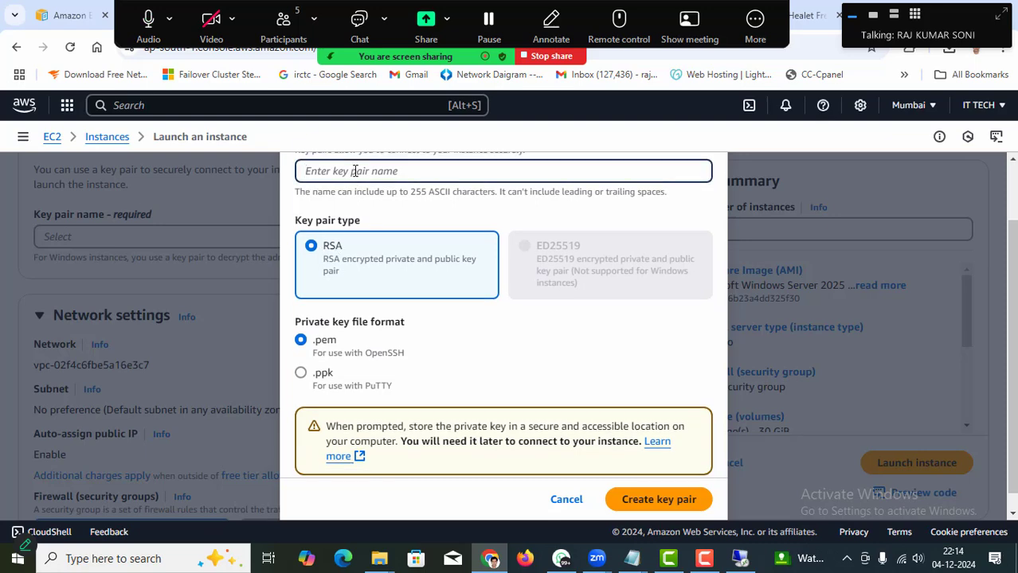
text(123)
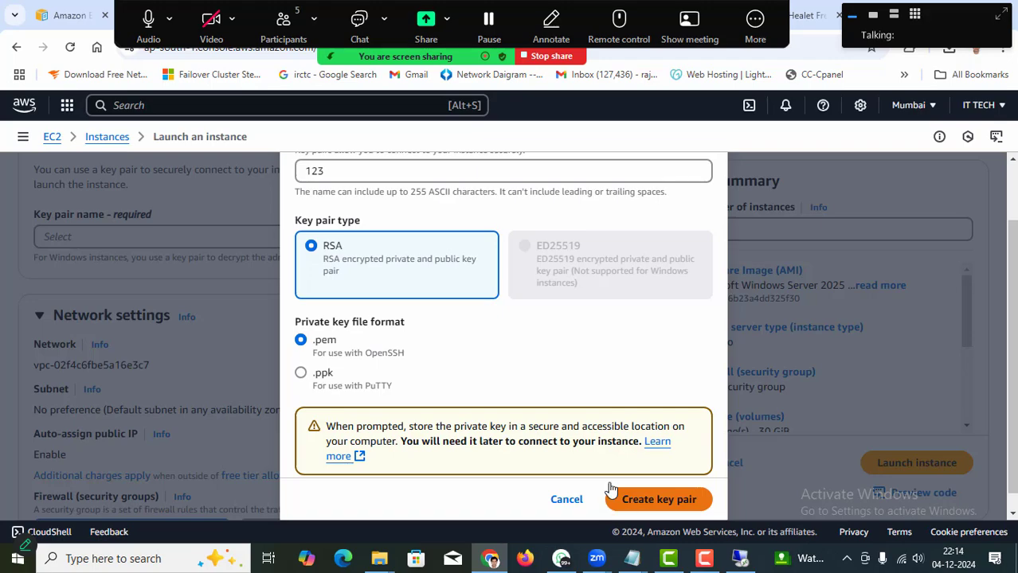
click(610, 500)
scroll(336, 390, down, 5)
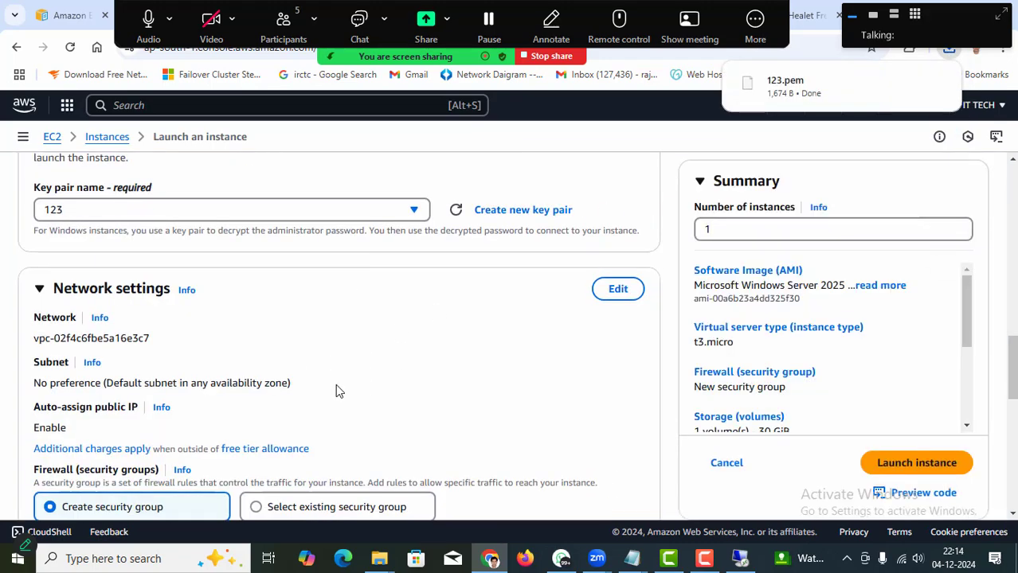
Allow HTTPS and HTTP traffic from the internet, then launch the Test instance.
click(40, 258)
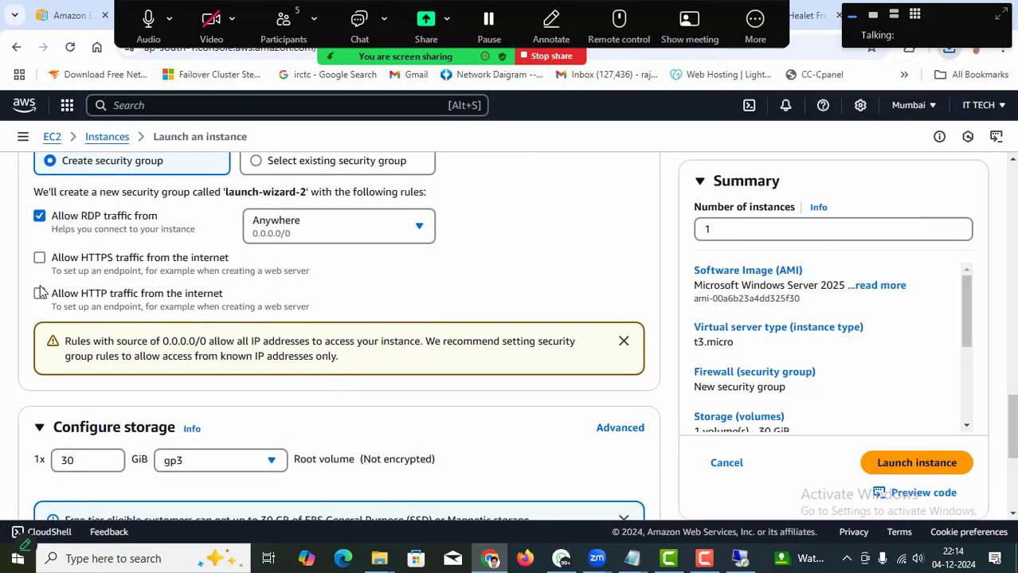
click(39, 294)
scroll(462, 370, down, 4)
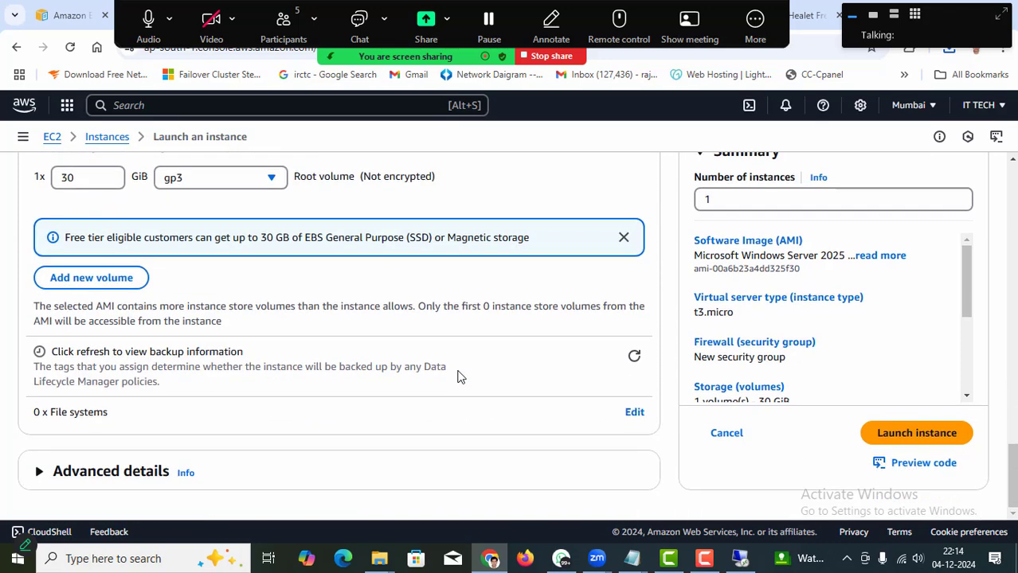
click(898, 435)
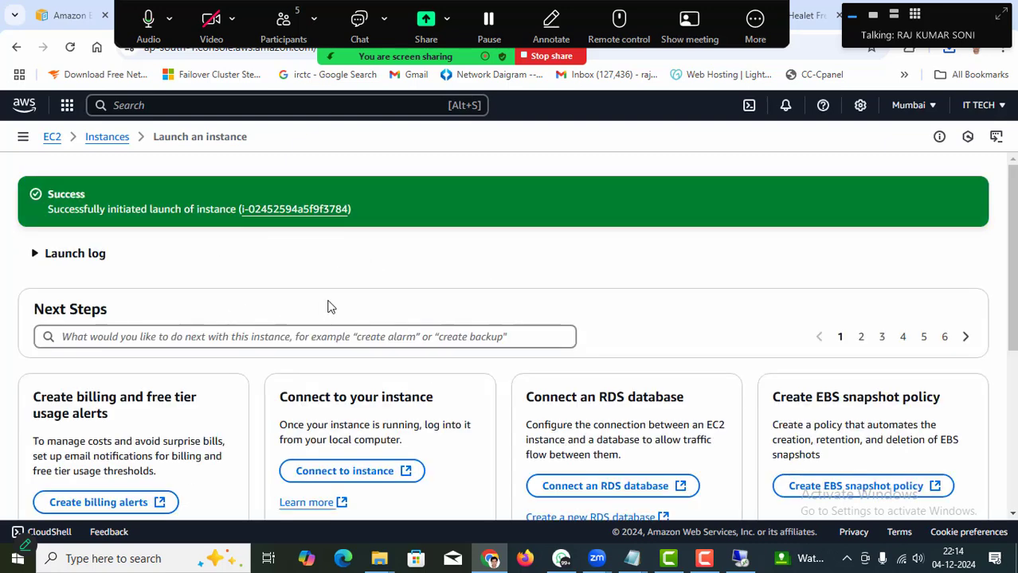
Select the Test instance in the instance list and zoom the browser page to 80%.
click(100, 142)
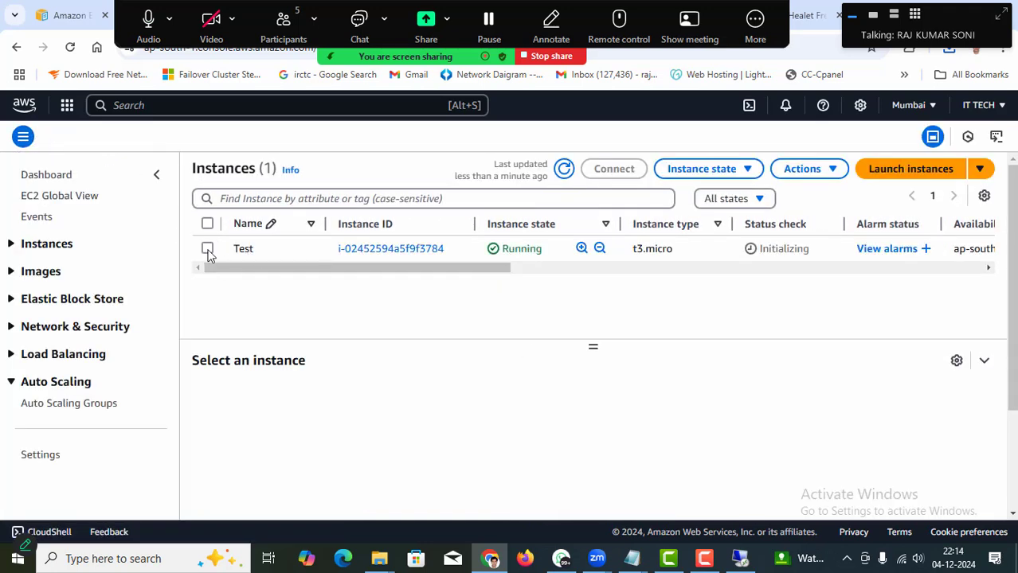
click(207, 249)
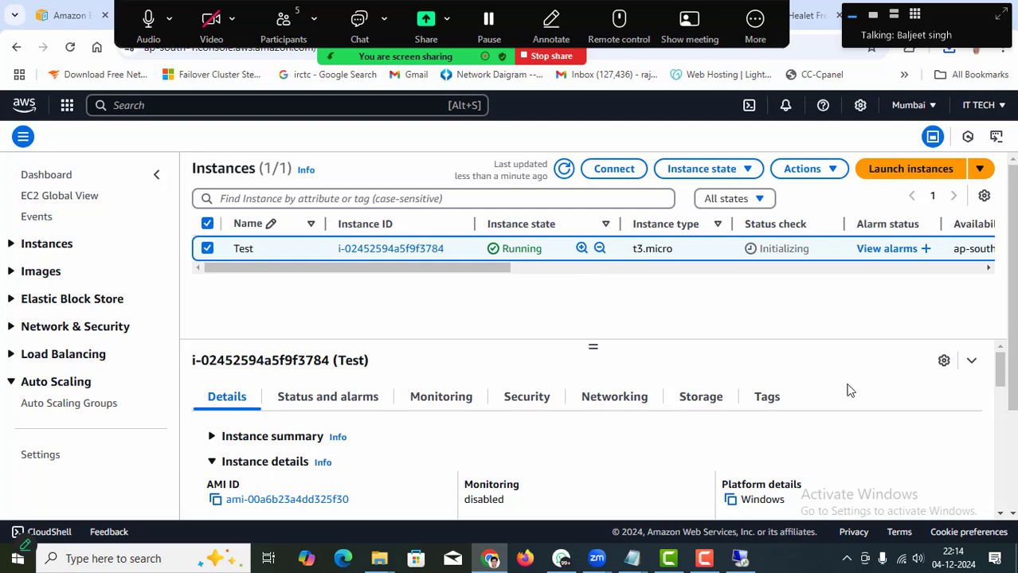
drag(955, 19, 799, 37)
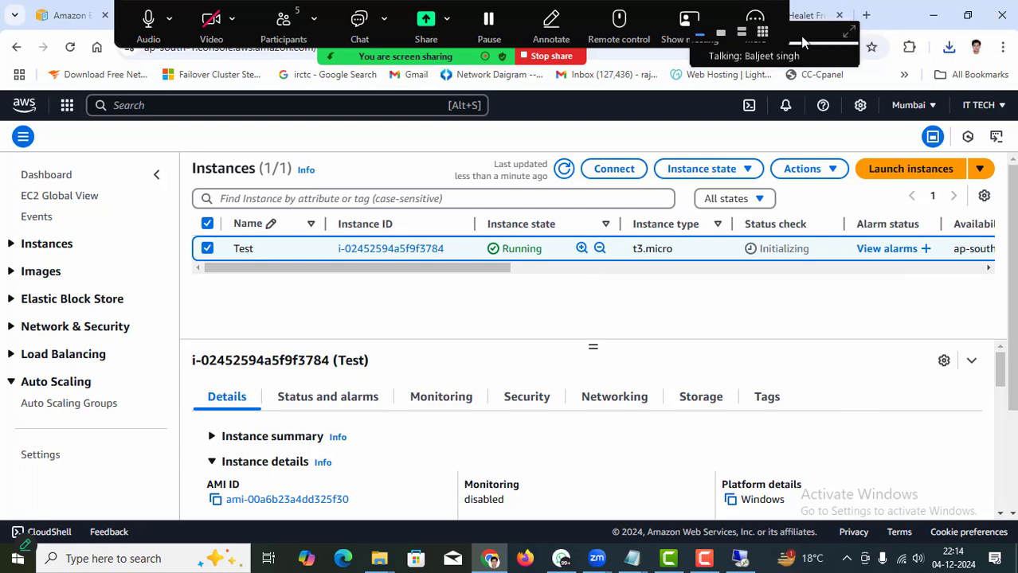
click(1003, 48)
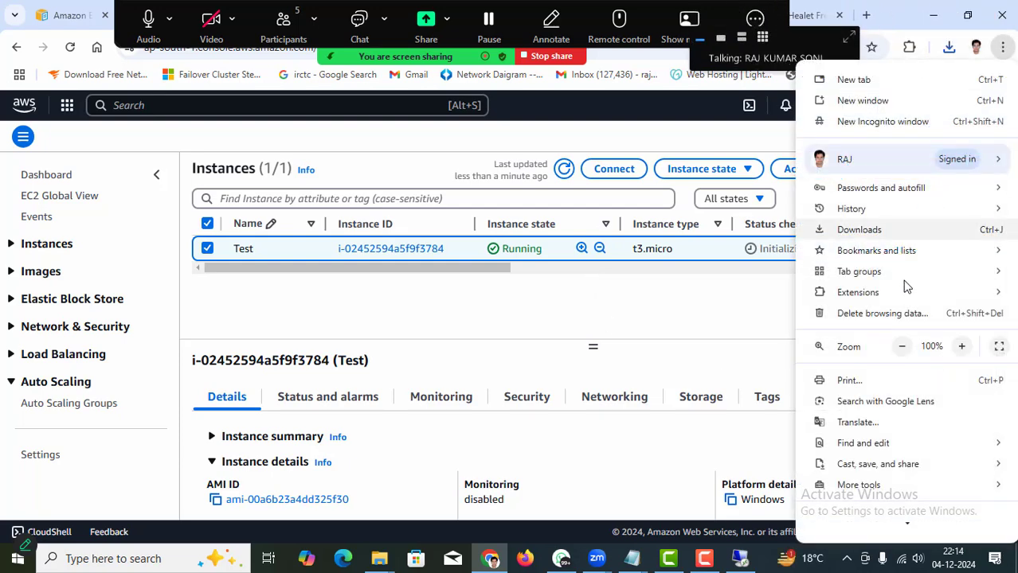
click(903, 348)
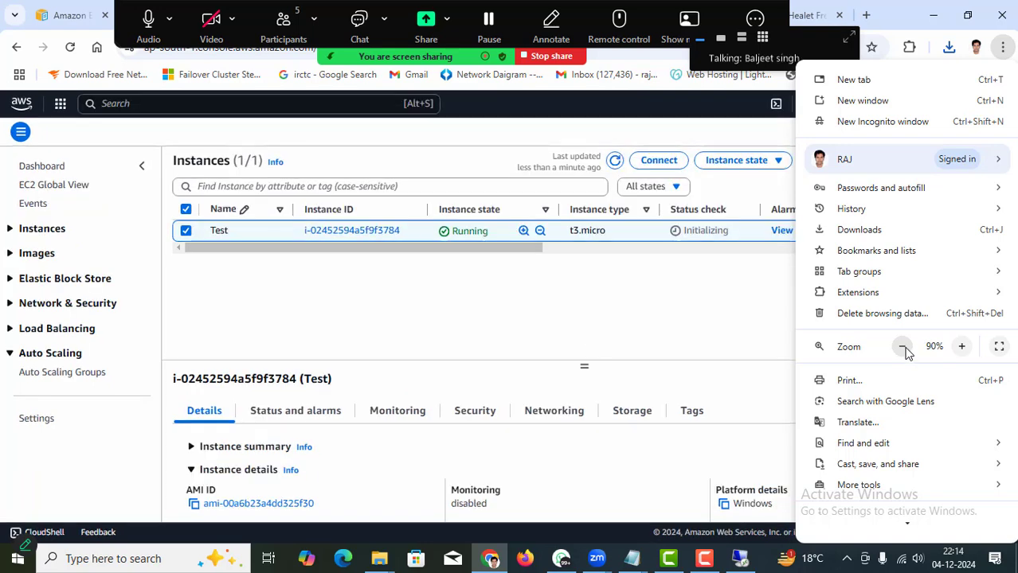
click(903, 348)
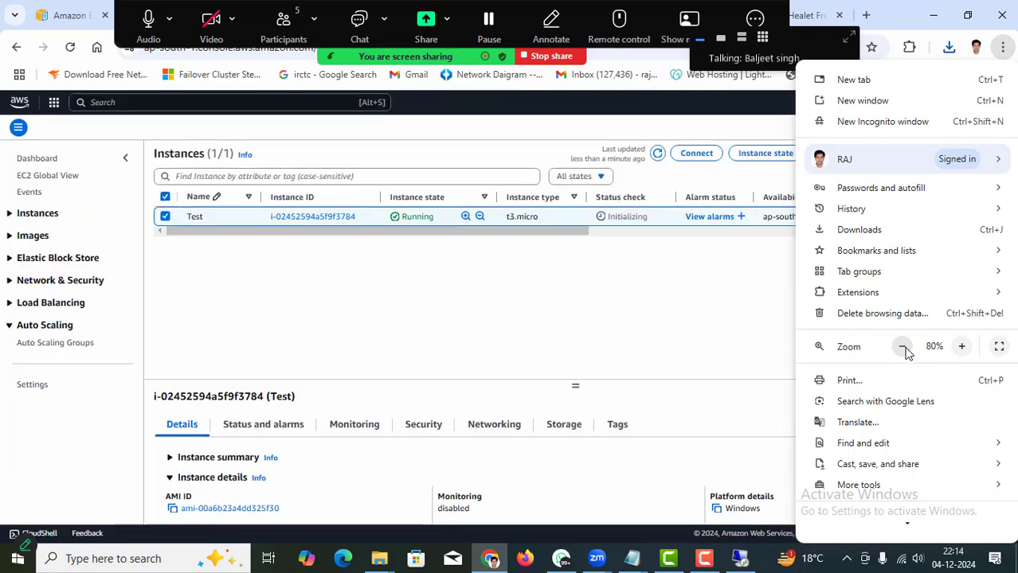
click(620, 313)
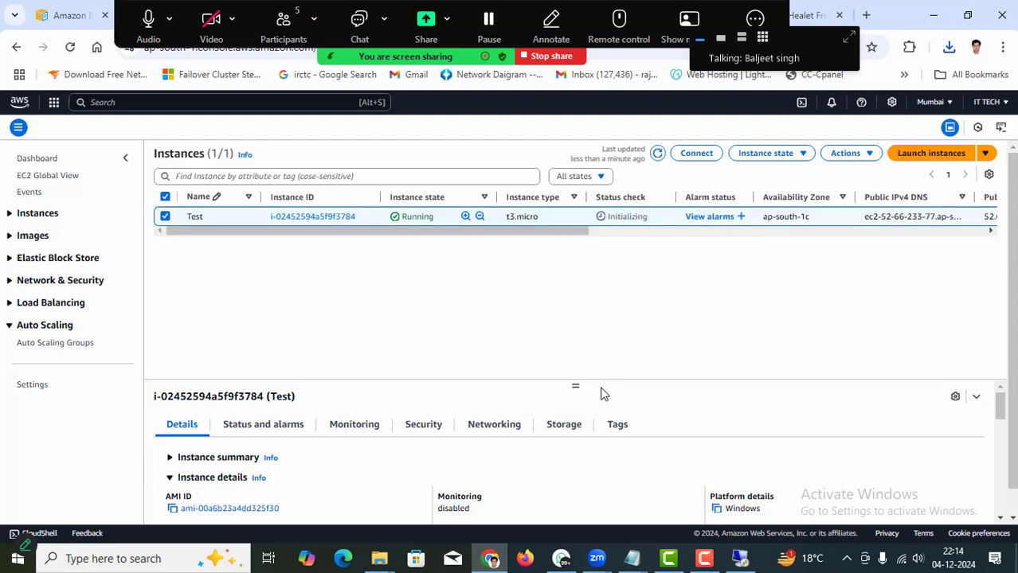
Enlarge the instance details pane and switch the region to N. Virginia.
drag(577, 384, 577, 270)
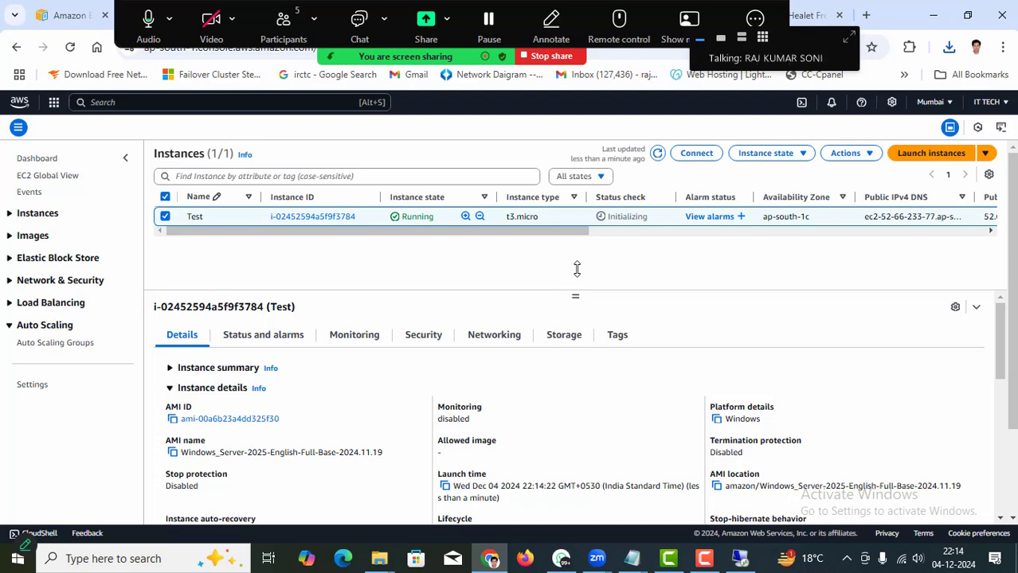
click(946, 104)
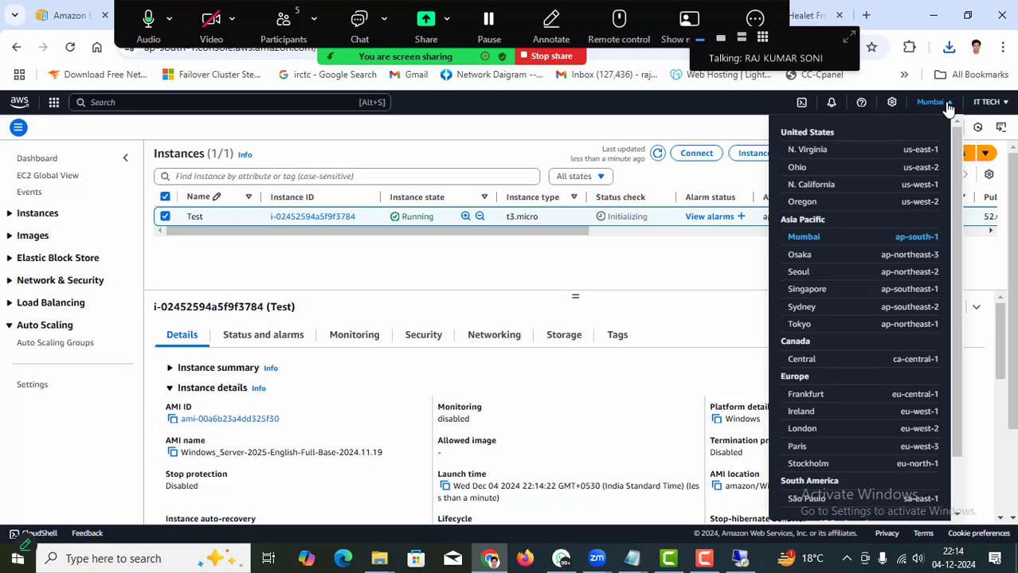
click(803, 153)
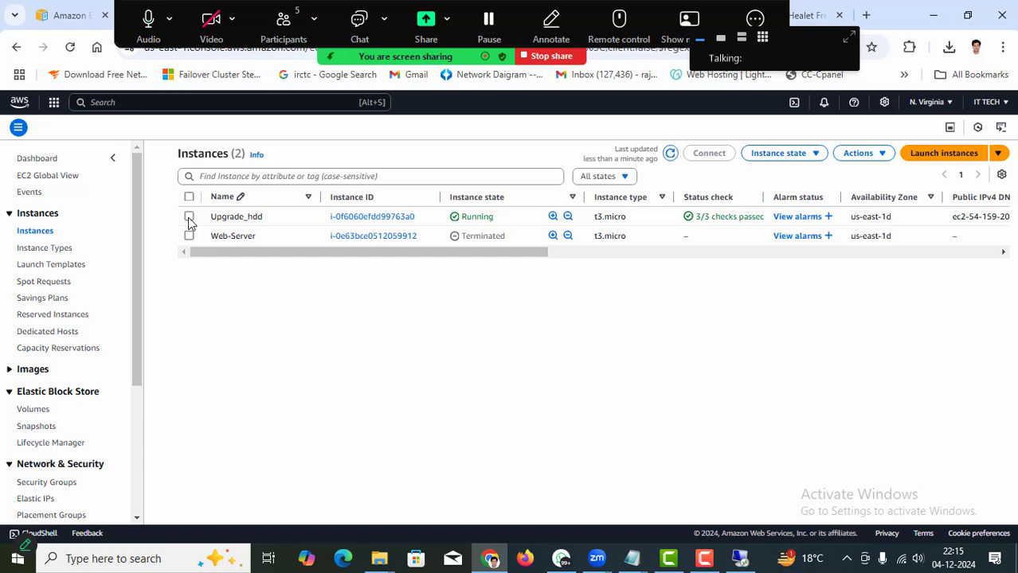
click(189, 218)
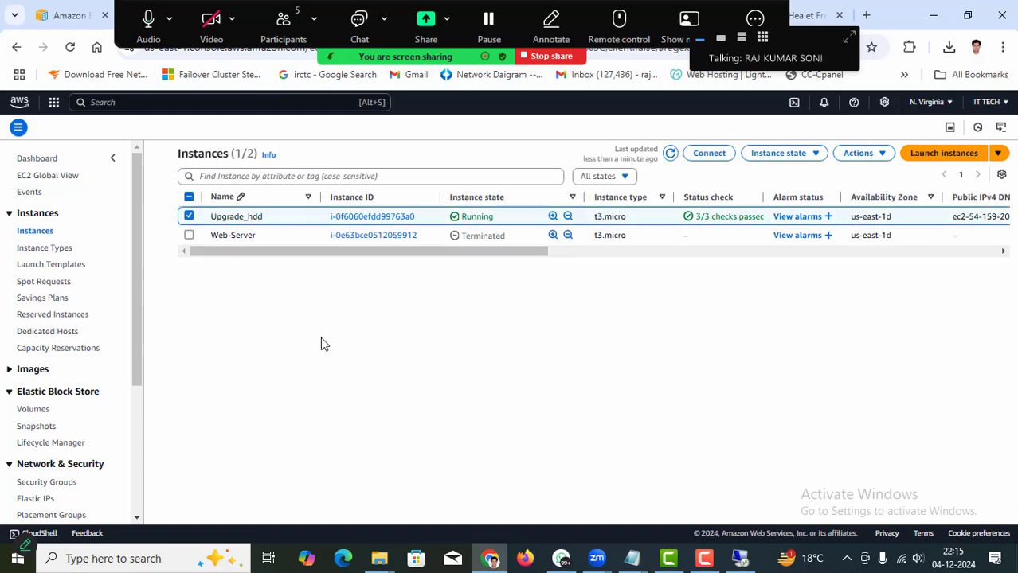
click(807, 159)
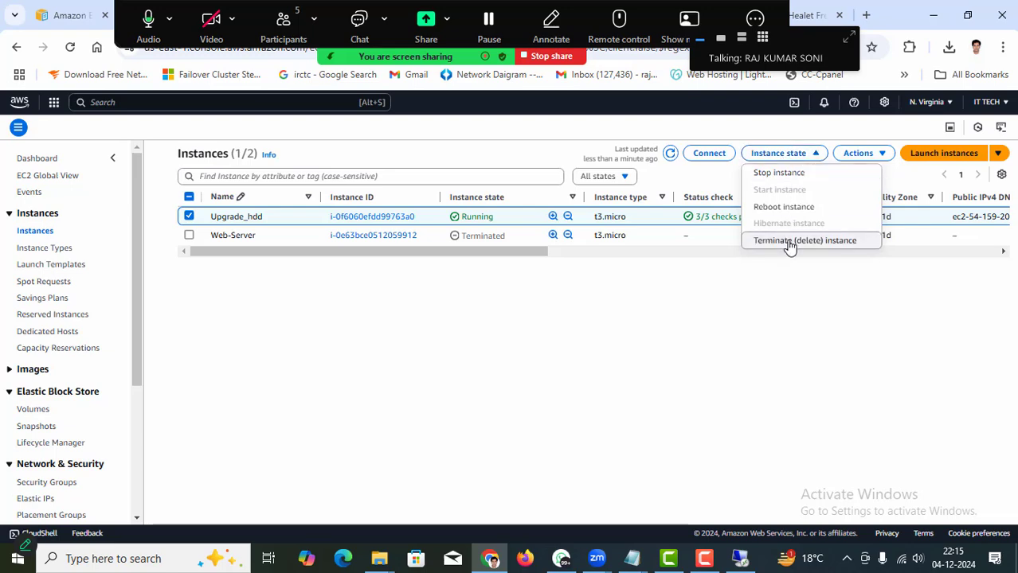
click(790, 242)
click(749, 418)
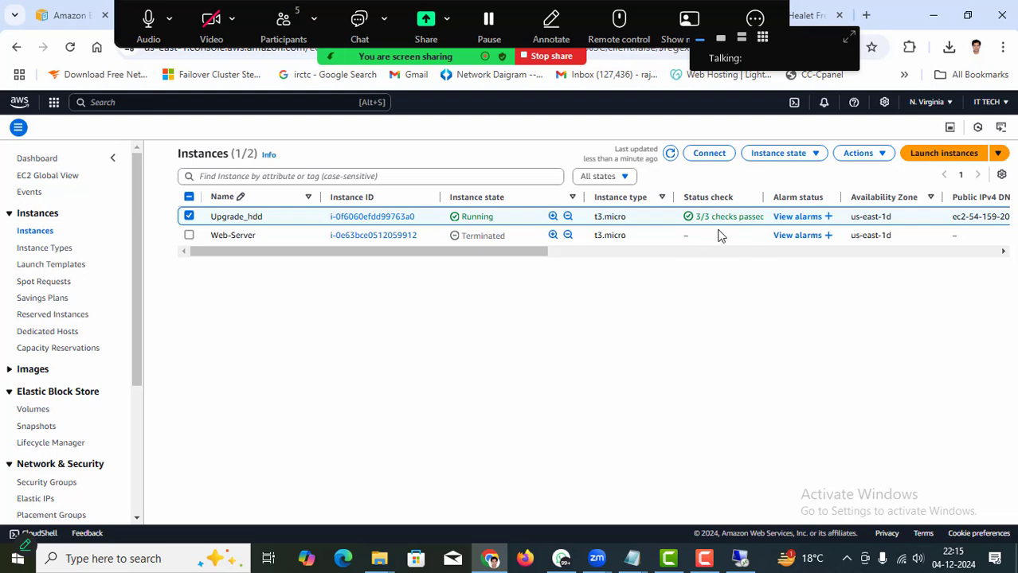
click(190, 220)
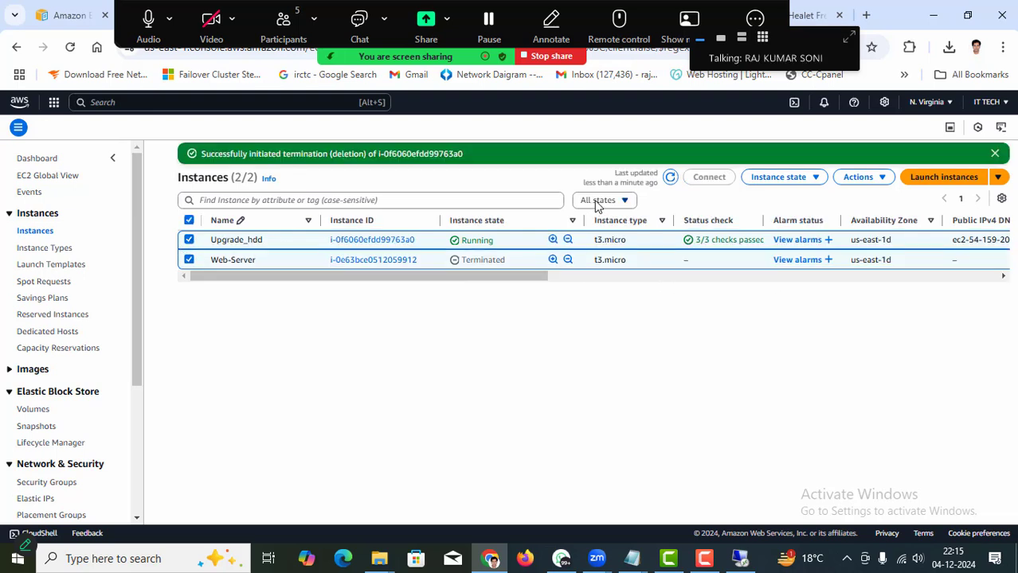
click(668, 180)
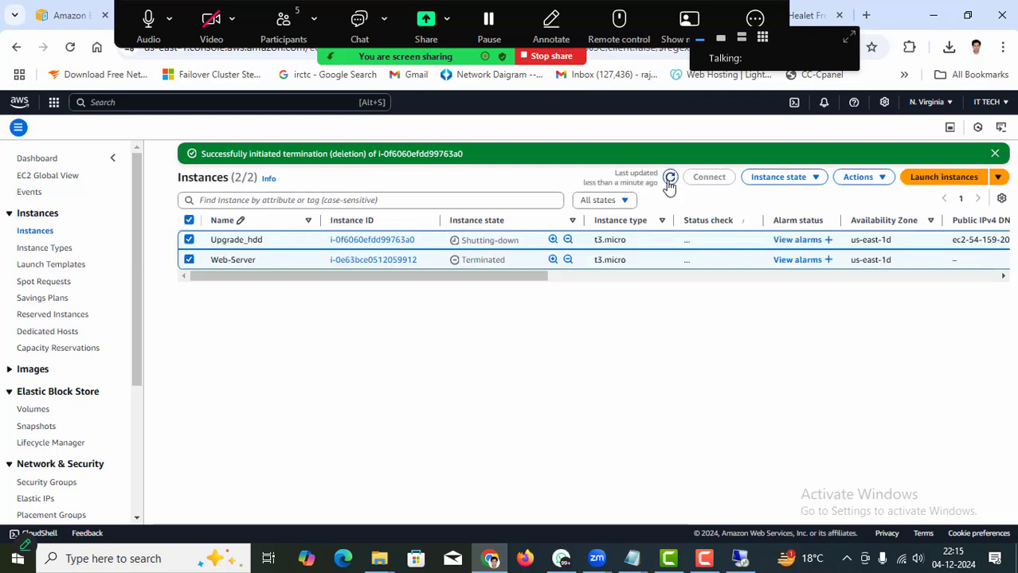
click(669, 180)
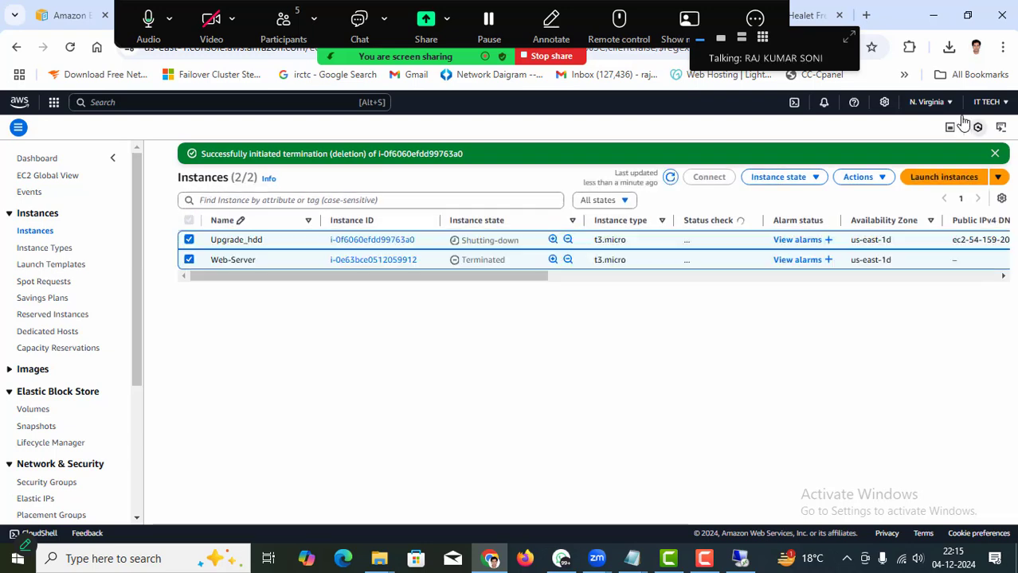
Switch to Mumbai (ap-south-1), refresh the list until 3/3 checks pass, and select Test.
click(939, 103)
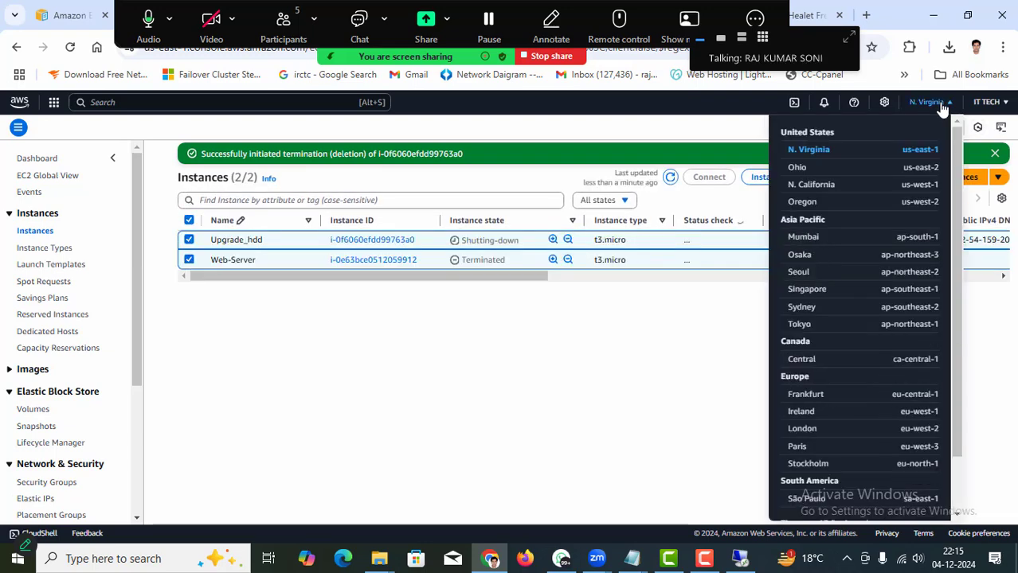
click(800, 238)
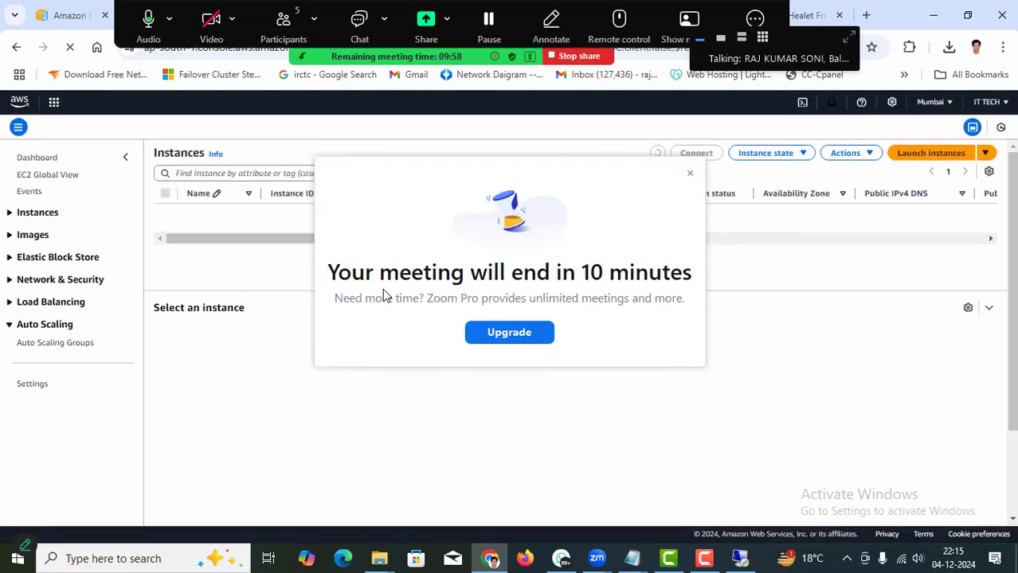
click(689, 174)
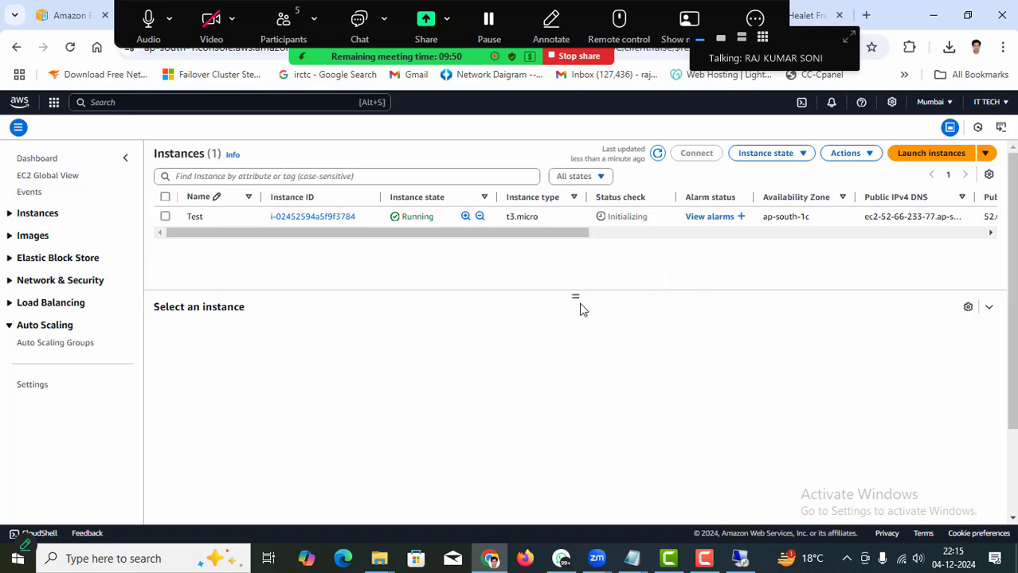
click(658, 154)
click(657, 156)
click(165, 218)
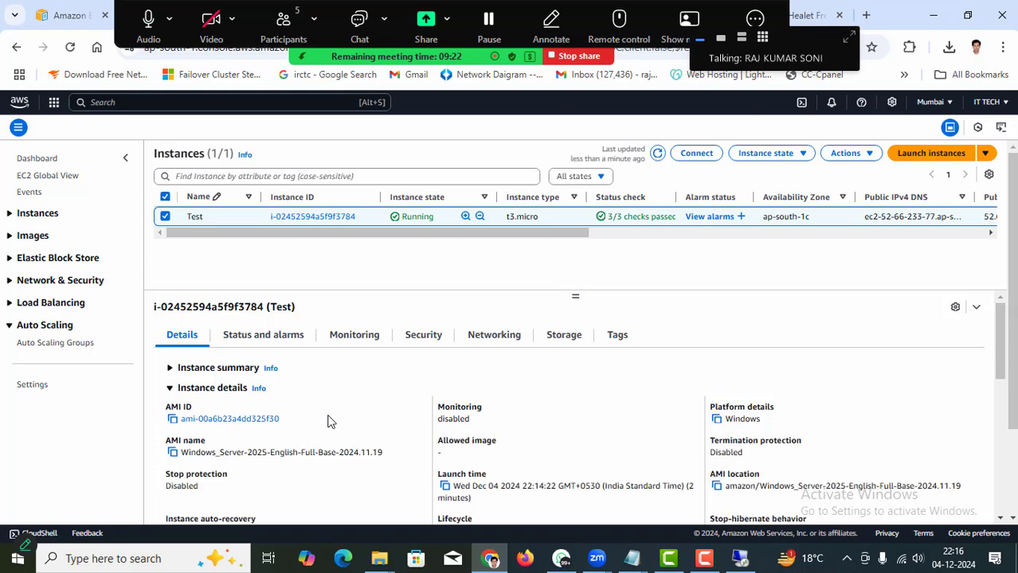
Download the remote desktop file for the Test instance from the RDP client options.
click(691, 157)
click(287, 208)
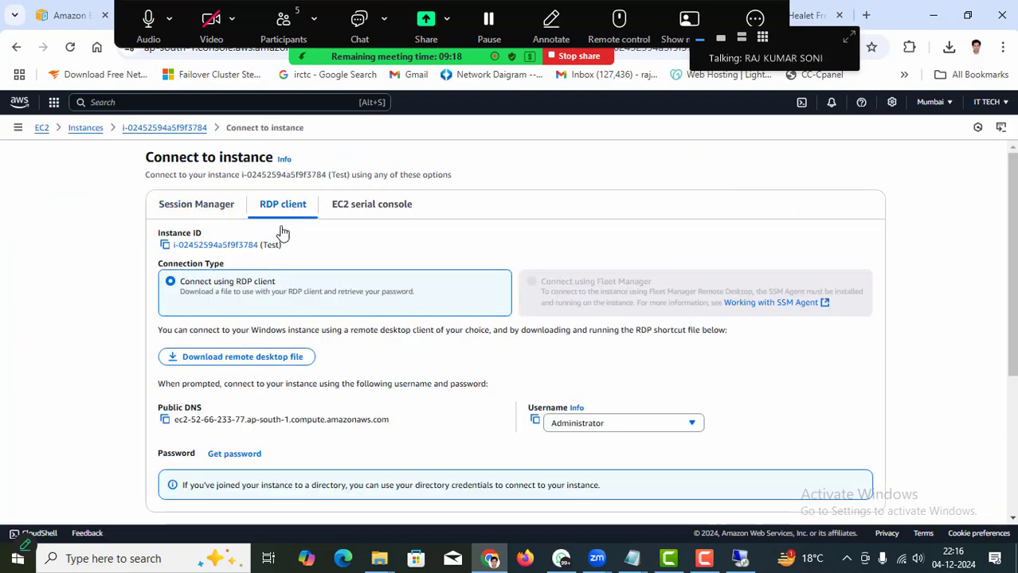
click(230, 360)
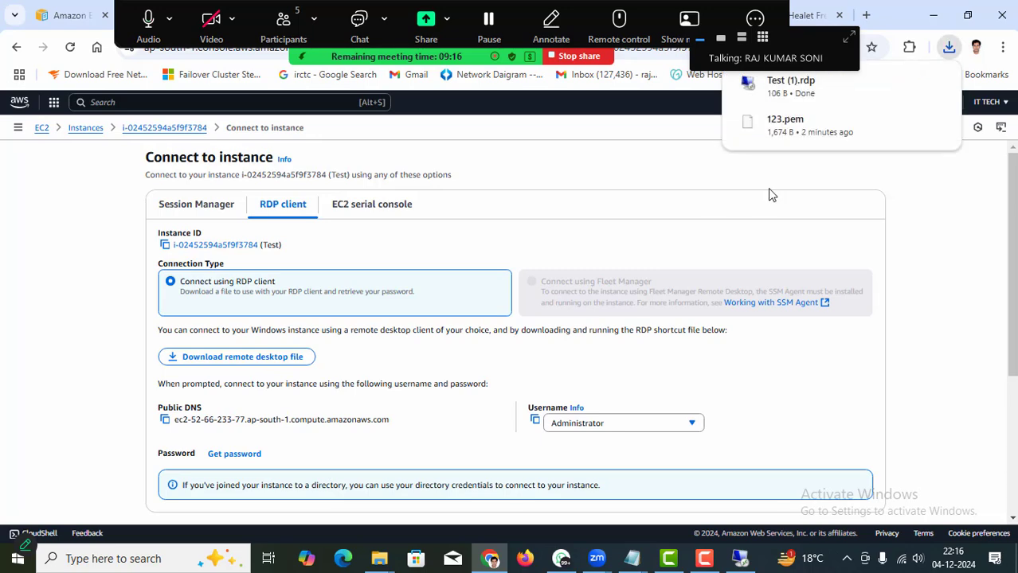
Decrypt the Administrator password using the 123.pem key and copy it.
click(227, 455)
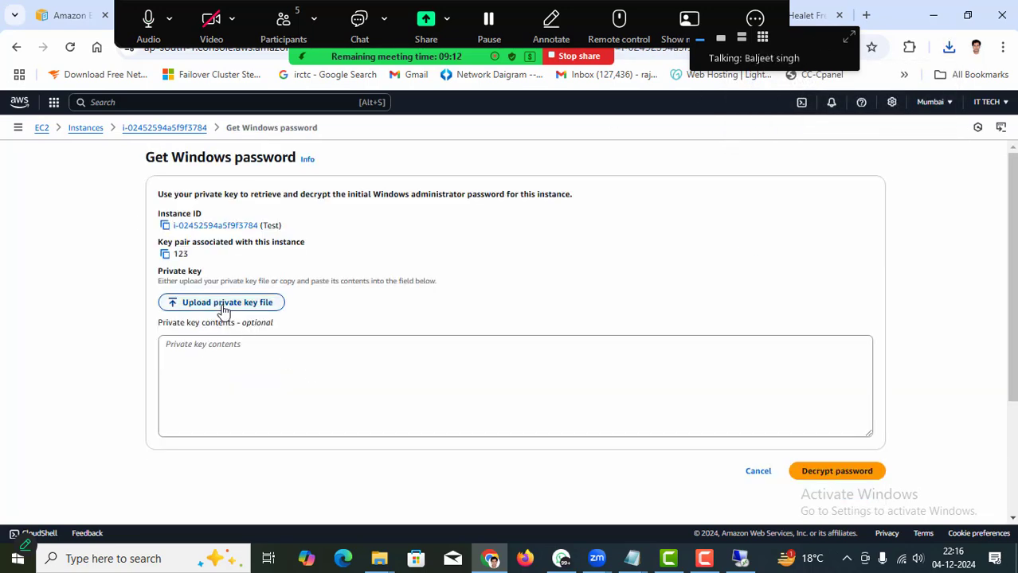
click(223, 303)
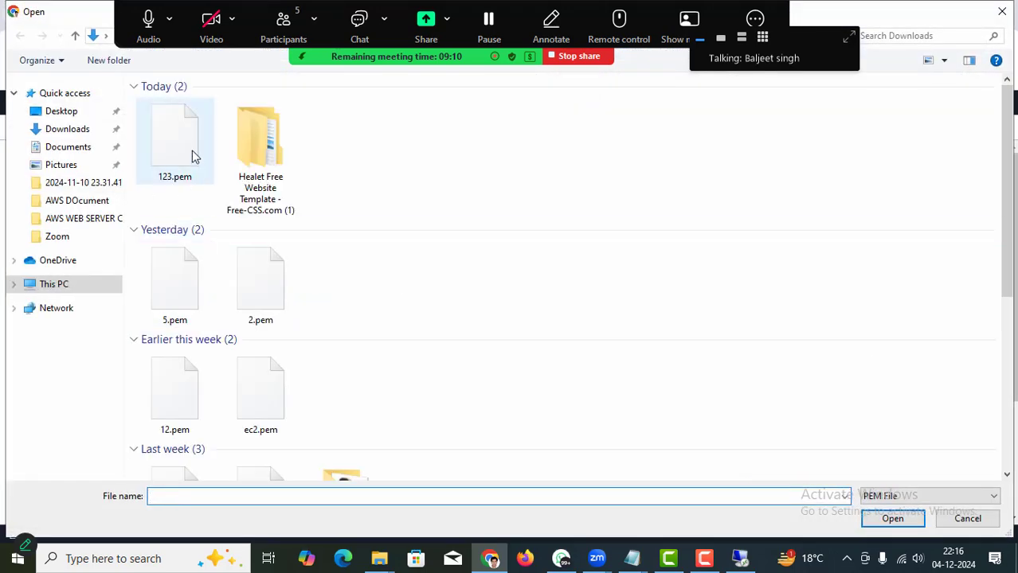
double_click(189, 148)
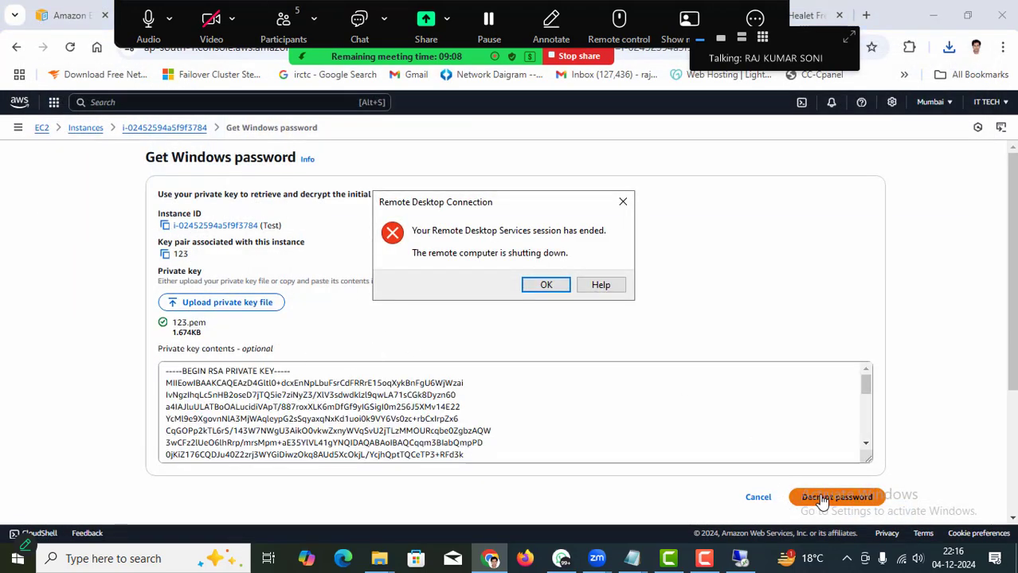
click(829, 497)
scroll(380, 400, down, 3)
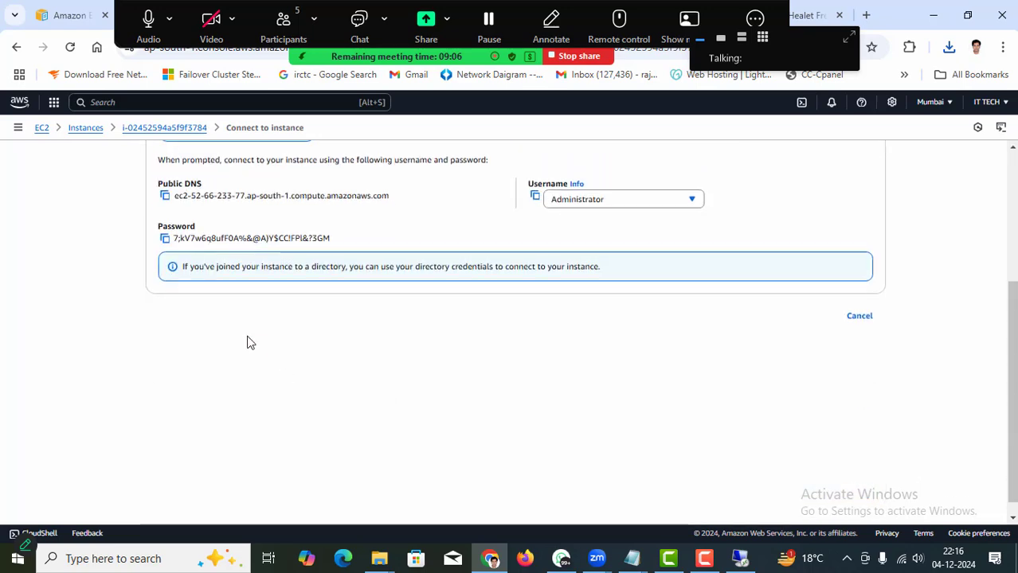
click(164, 238)
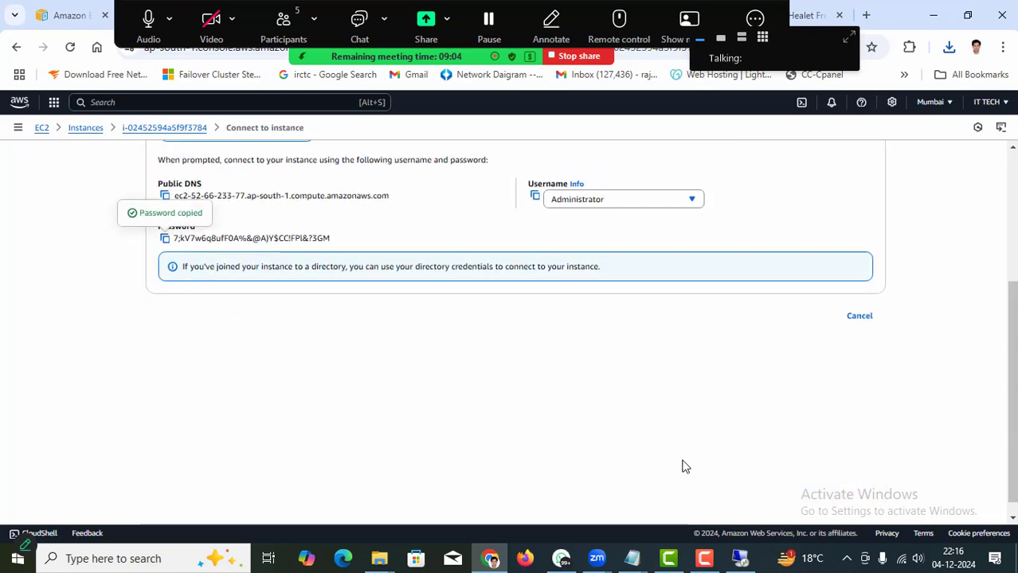
Paste the copied Administrator password into Notepad, then return to the connect page.
key(alt+Tab)
key(alt+Tab)
key(alt+Tab)
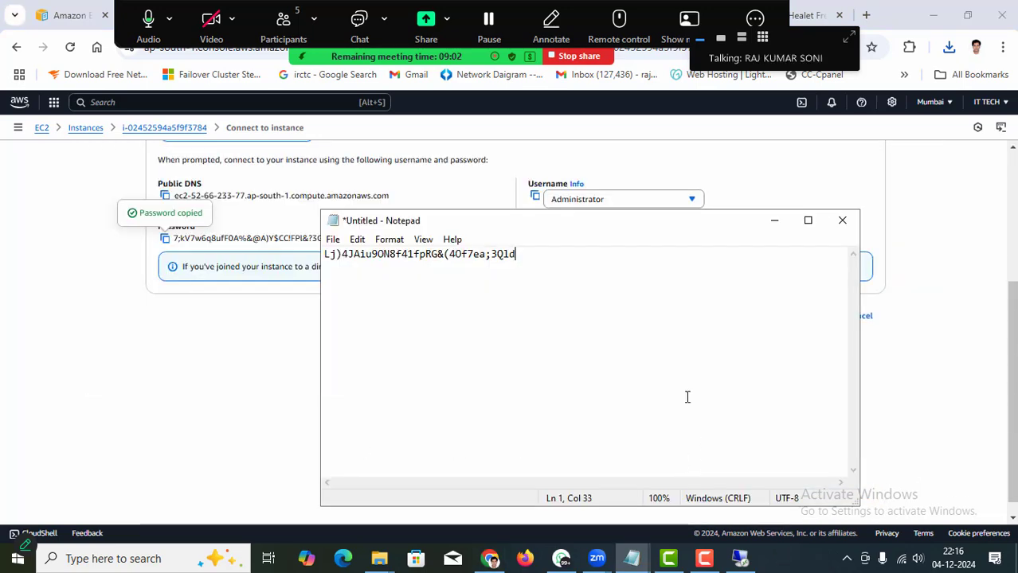
key(ctrl+a)
key(ctrl+v)
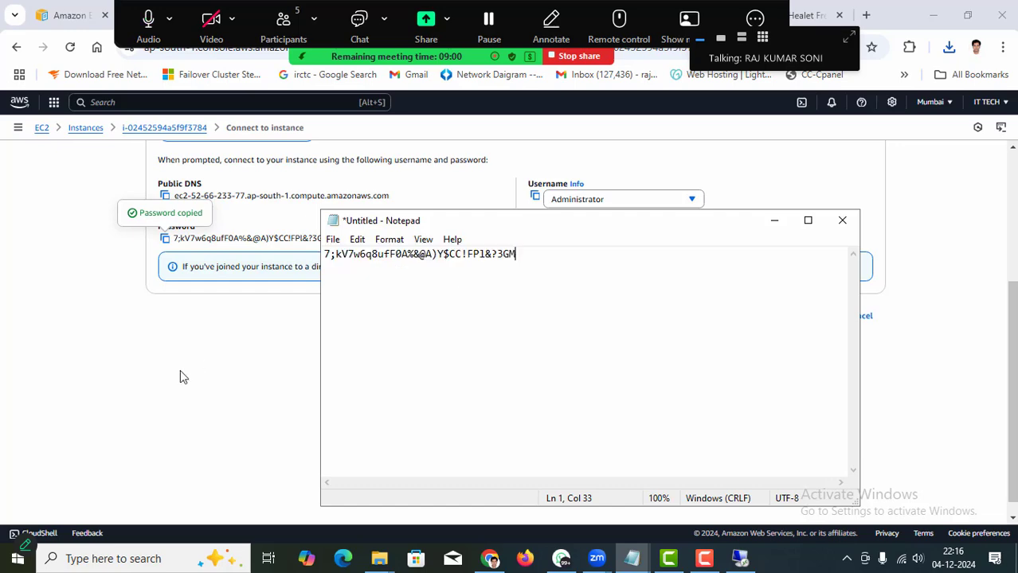
click(181, 374)
scroll(263, 393, up, 5)
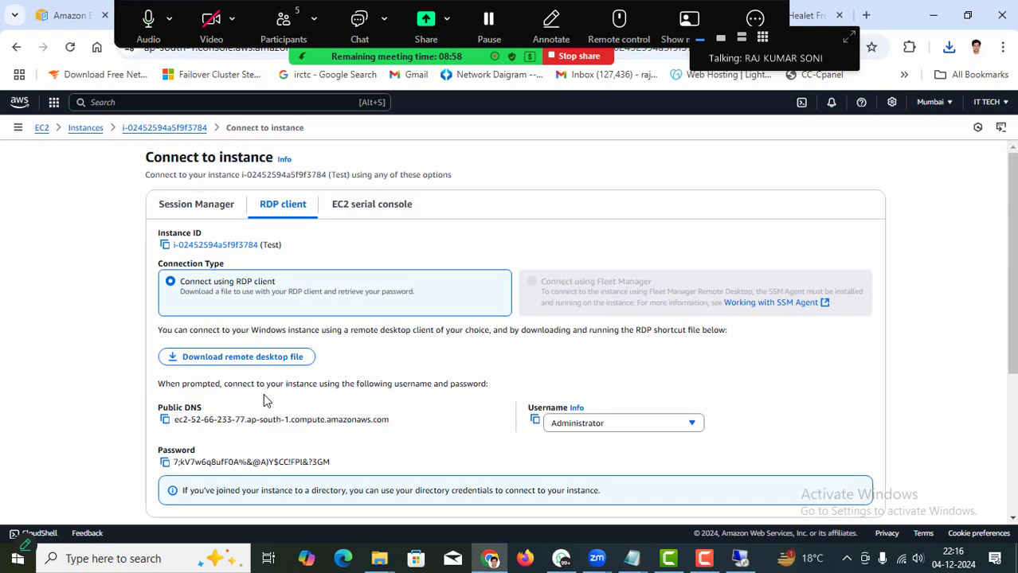
Open the downloaded Test RDP file and log in with the pasted Administrator password.
click(949, 47)
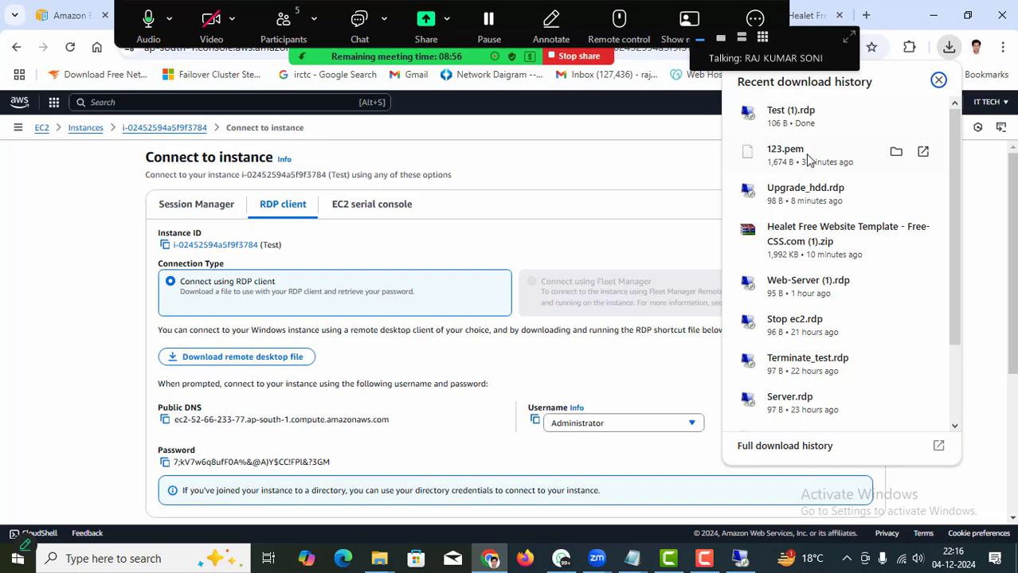
click(791, 111)
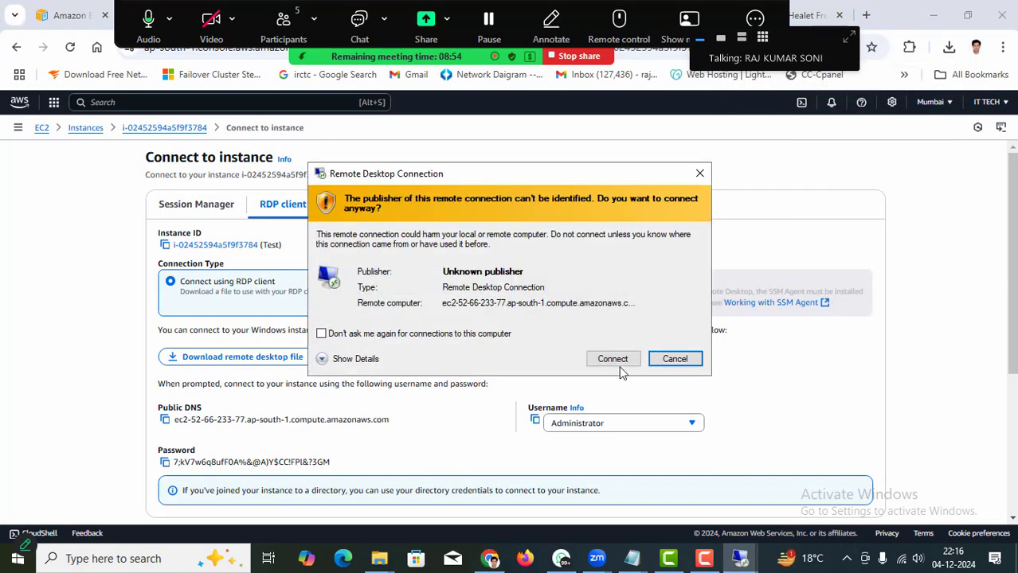
click(616, 363)
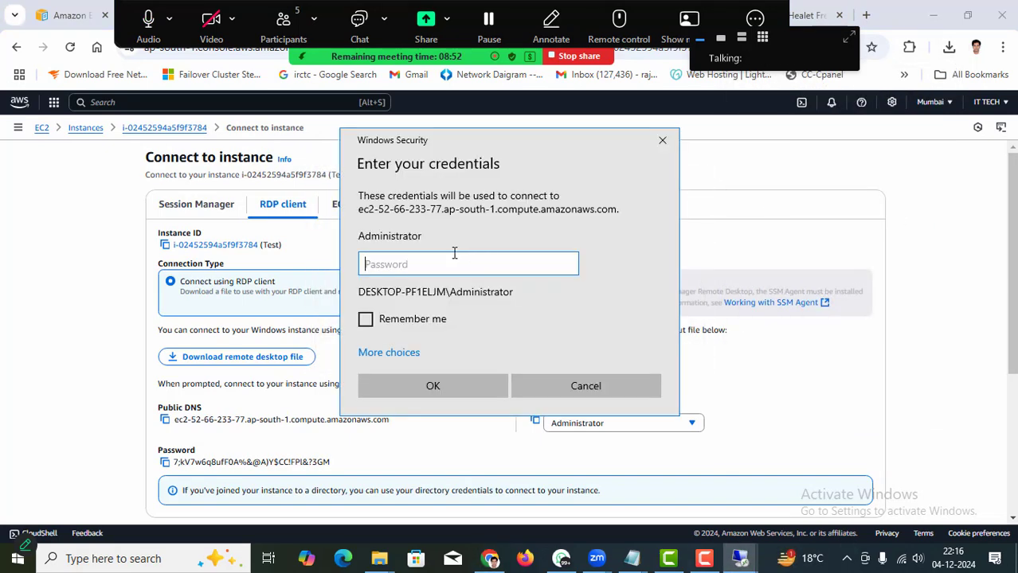
key(ctrl+v)
click(434, 385)
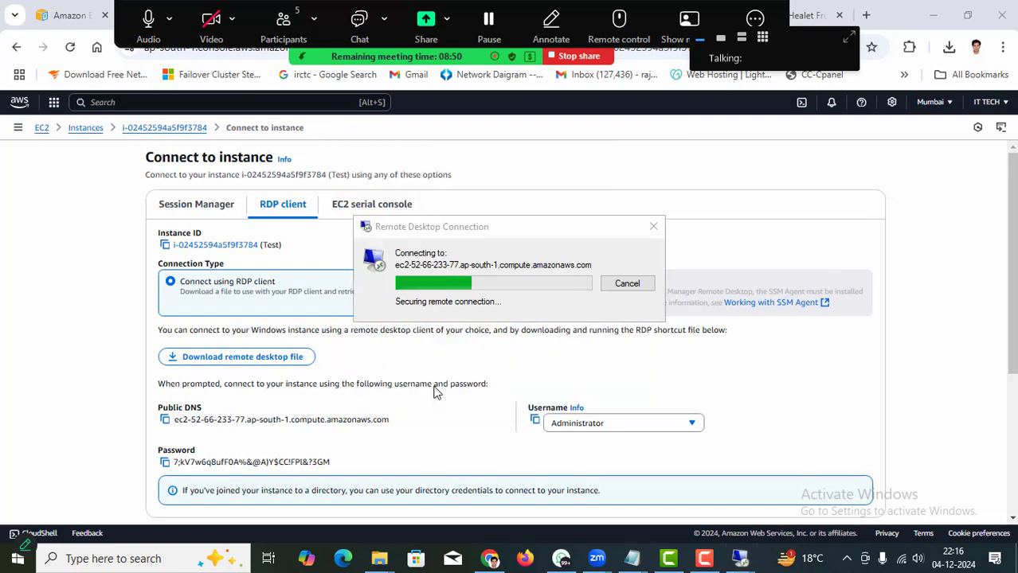
click(549, 400)
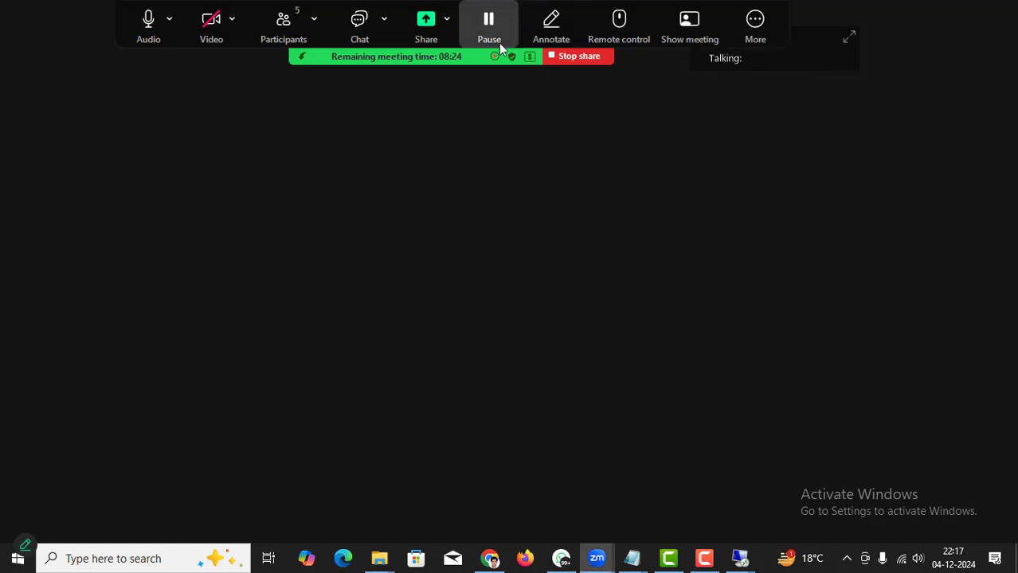
Maximize the remote desktop session to full screen, then minimize it back to Chrome.
mouse_move(524, 51)
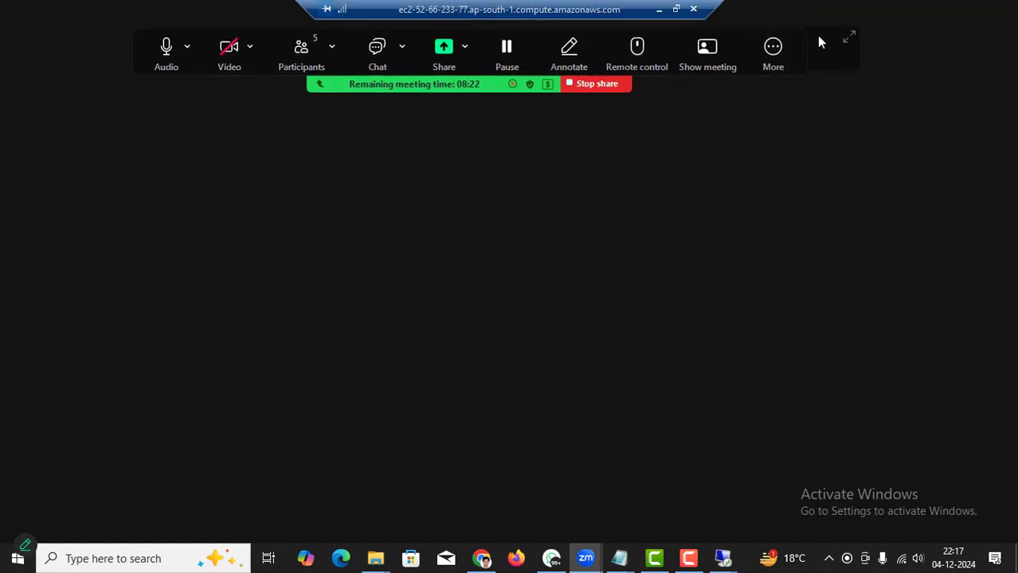
drag(819, 36, 959, 7)
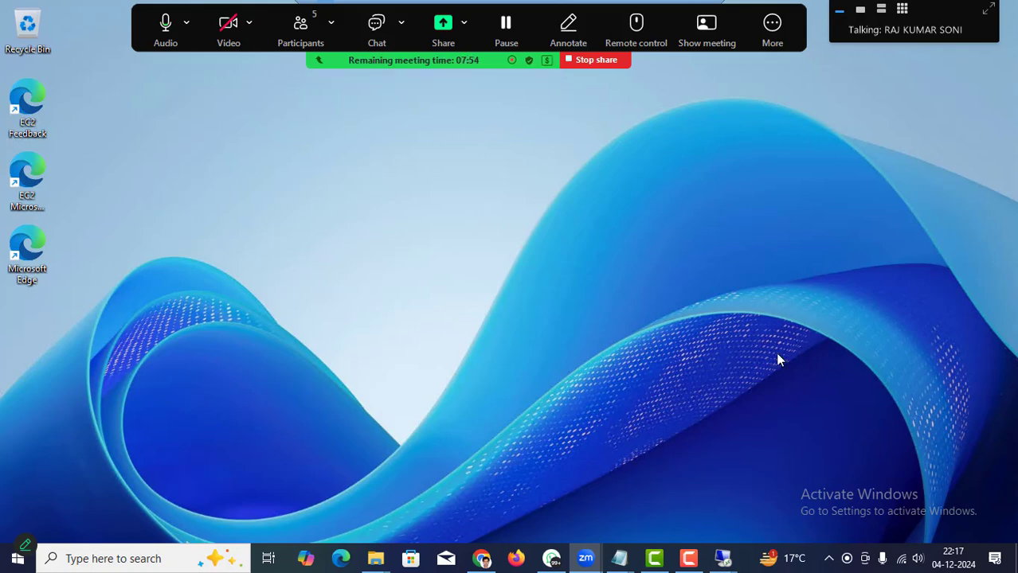
mouse_move(722, 557)
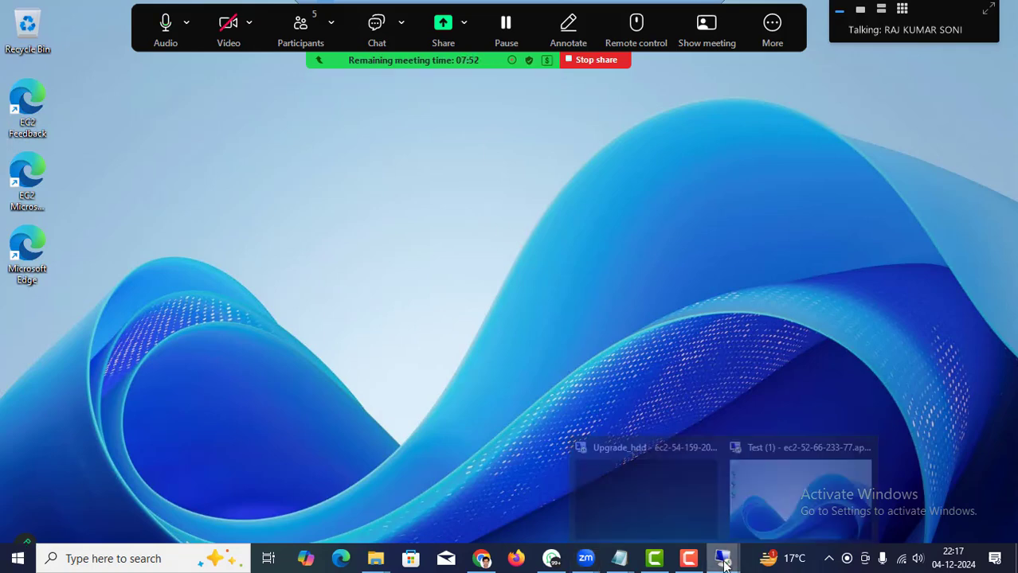
click(794, 497)
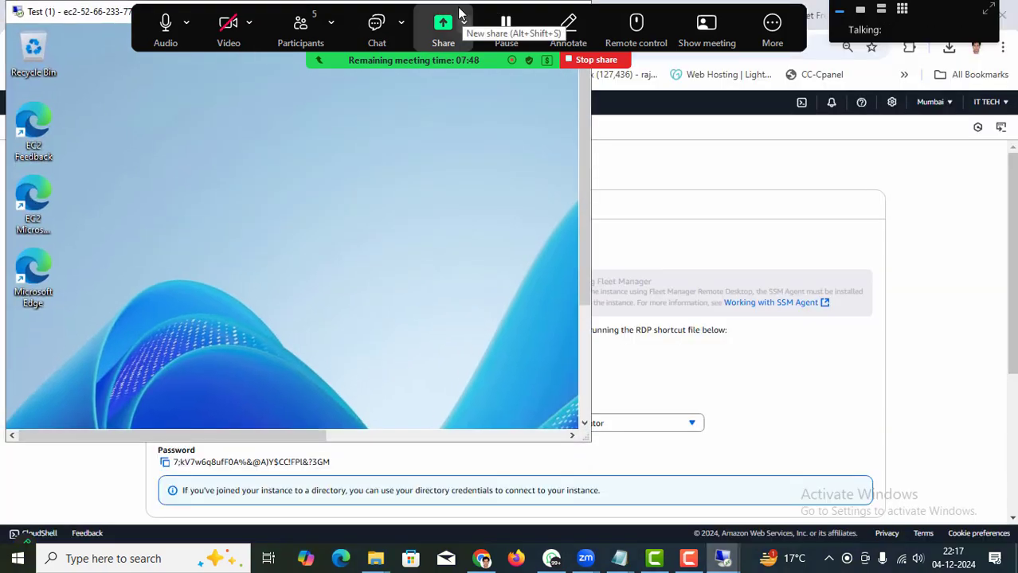
drag(454, 22, 521, 518)
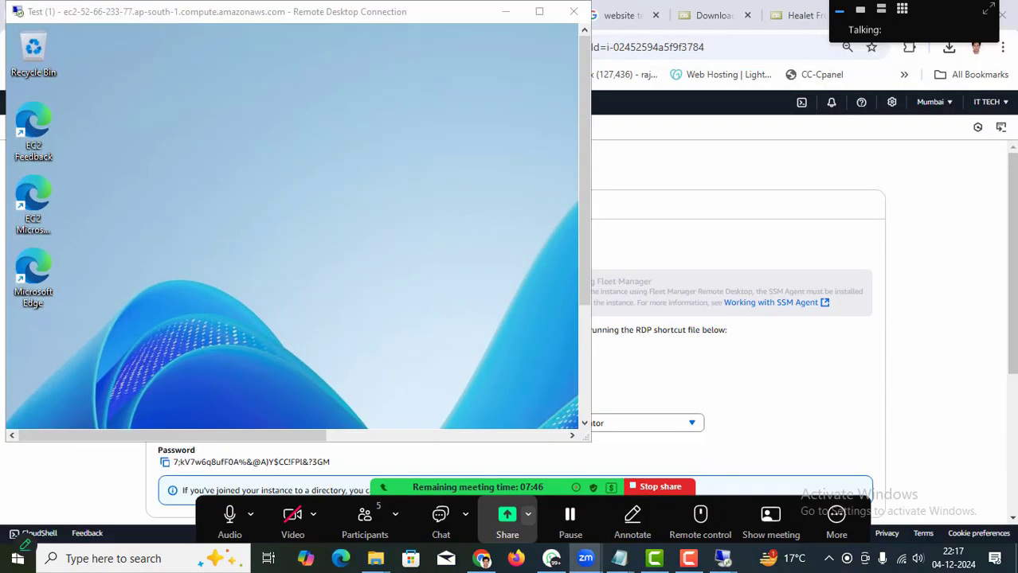
click(539, 11)
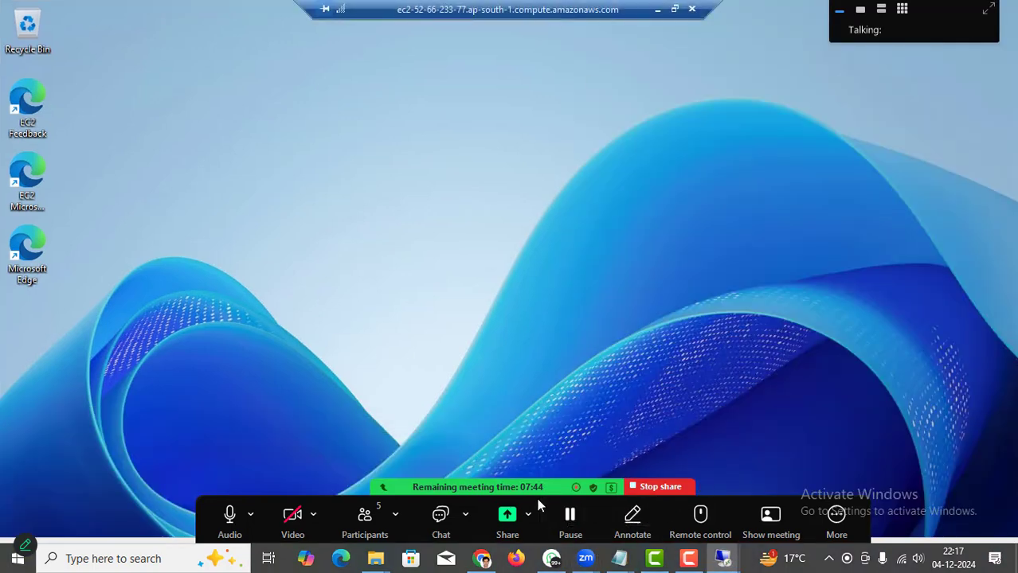
drag(599, 505, 400, 28)
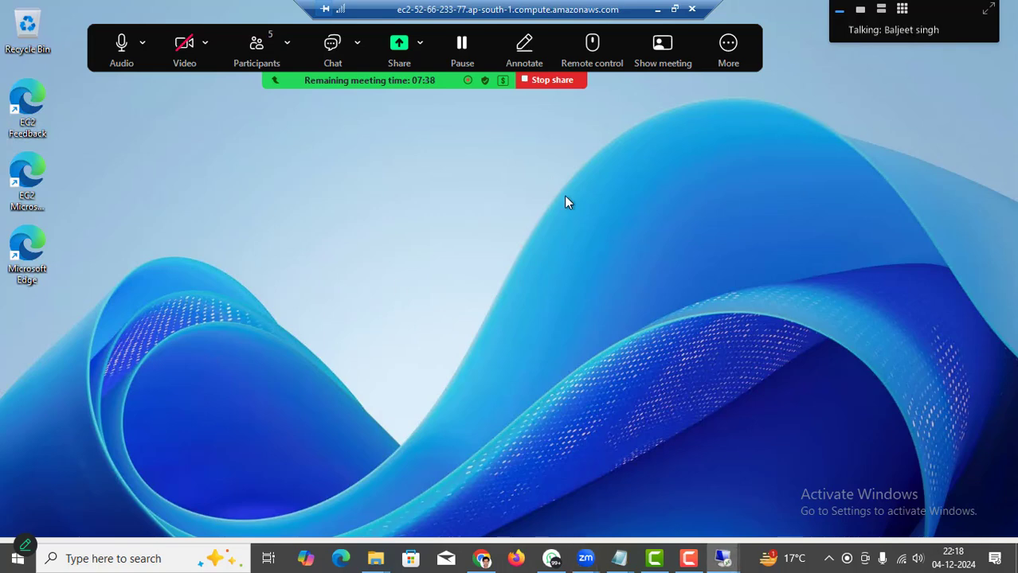
drag(487, 27, 539, 29)
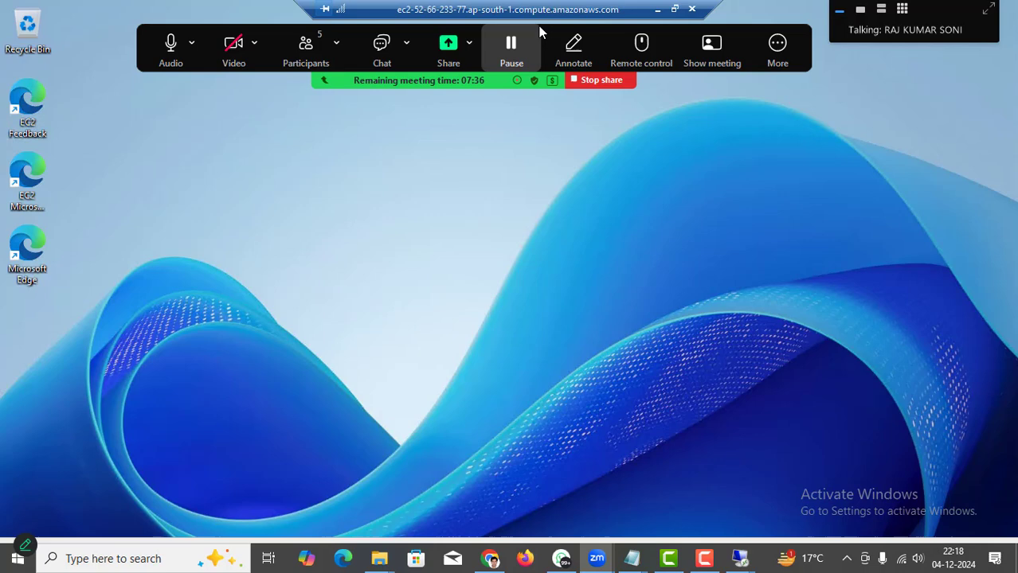
click(657, 10)
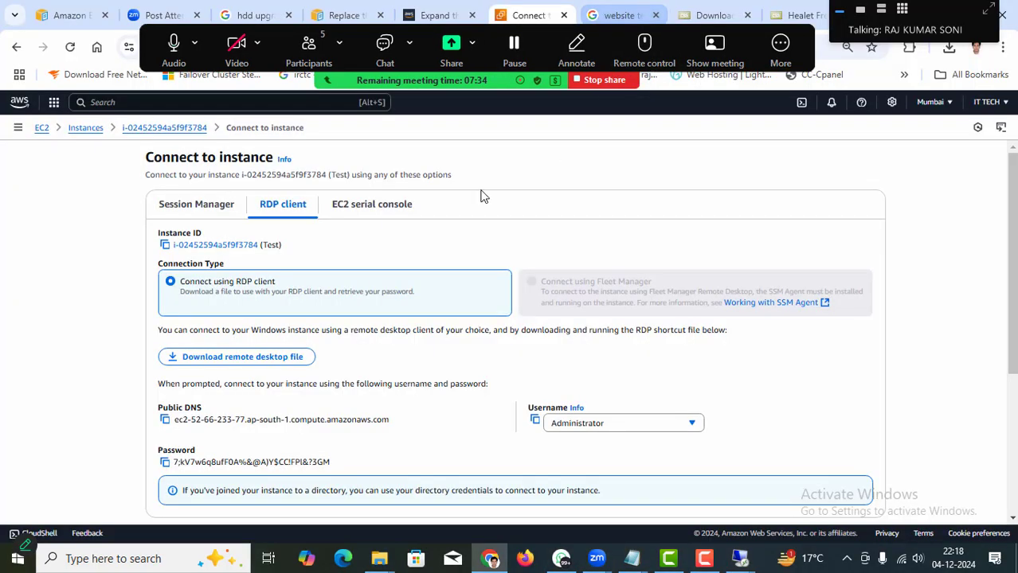
Check the Test instance's Storage tab, then open Elastic Block Store > Volumes.
click(83, 129)
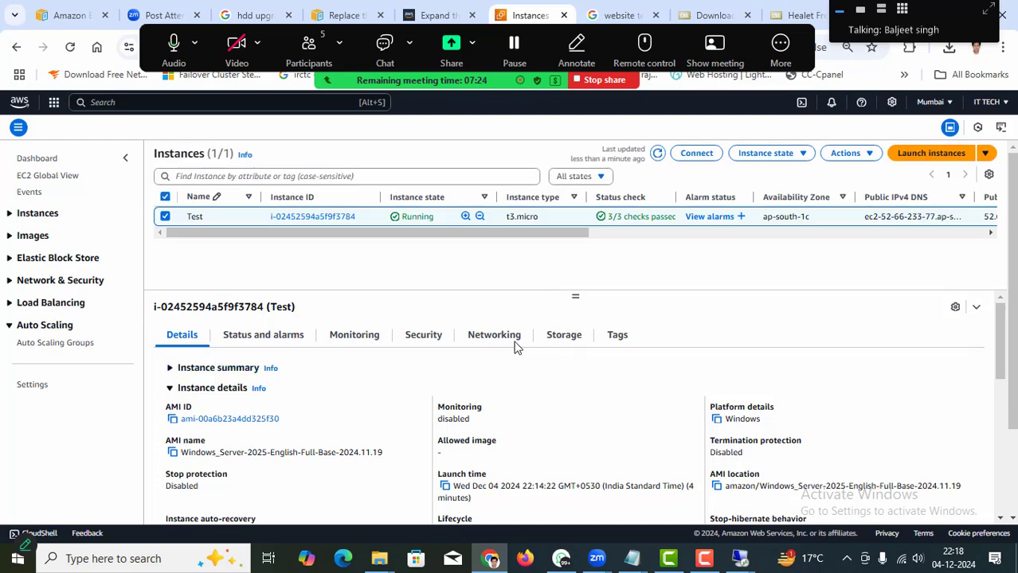
click(565, 341)
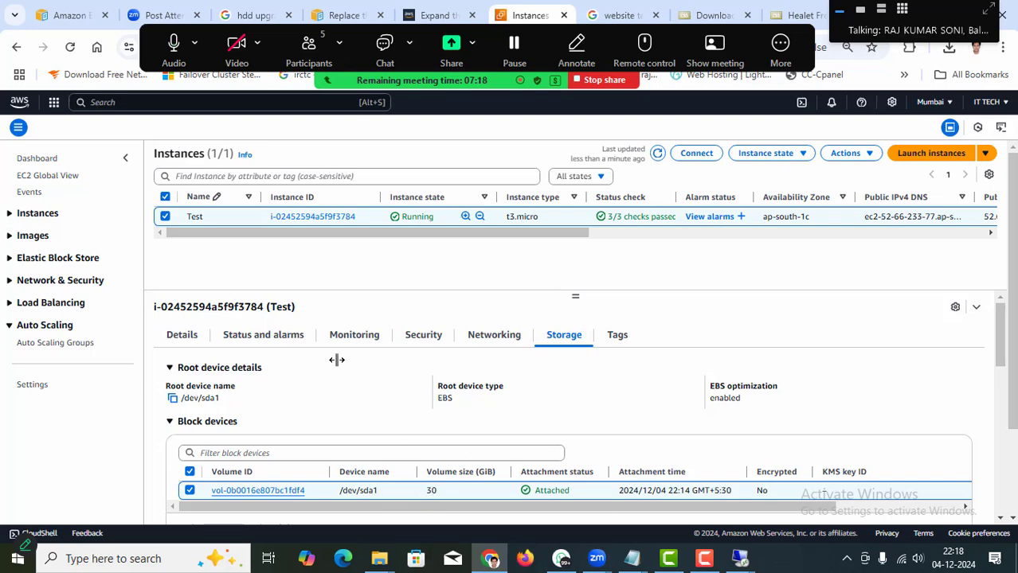
click(11, 263)
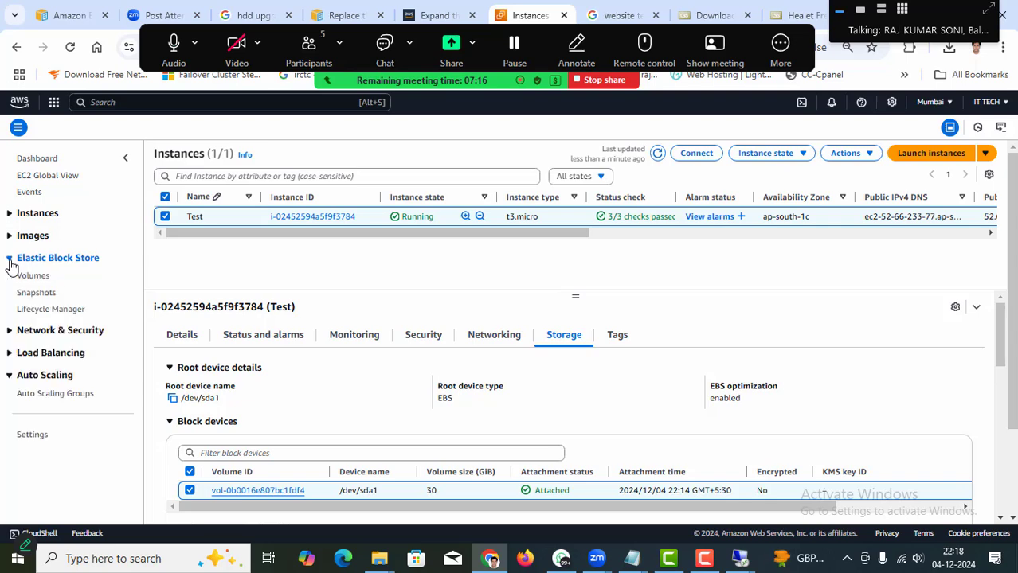
click(33, 279)
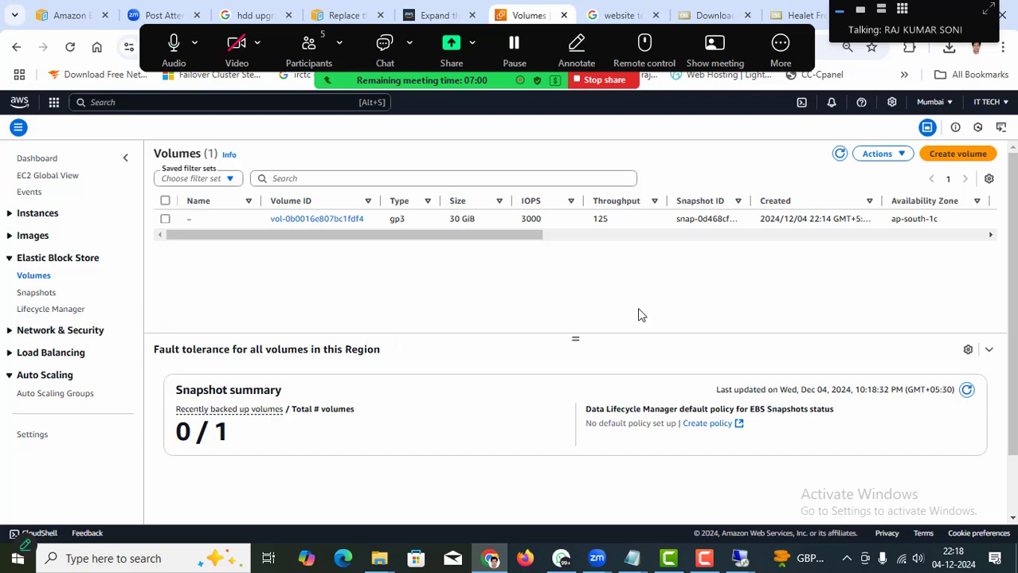
On the remote Test server, launch File Explorer and open Windows (C:) under This PC.
mouse_move(739, 560)
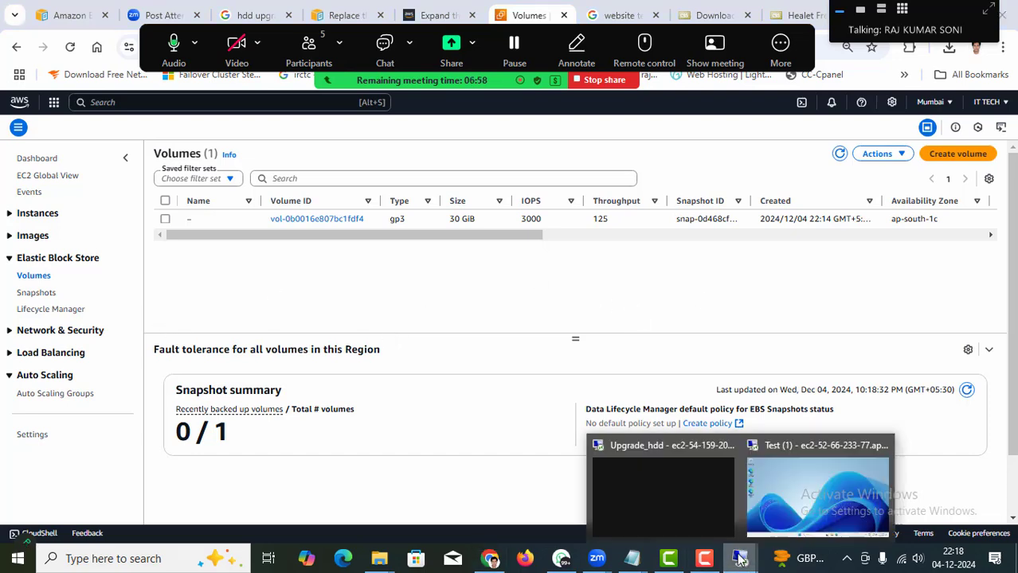
click(777, 484)
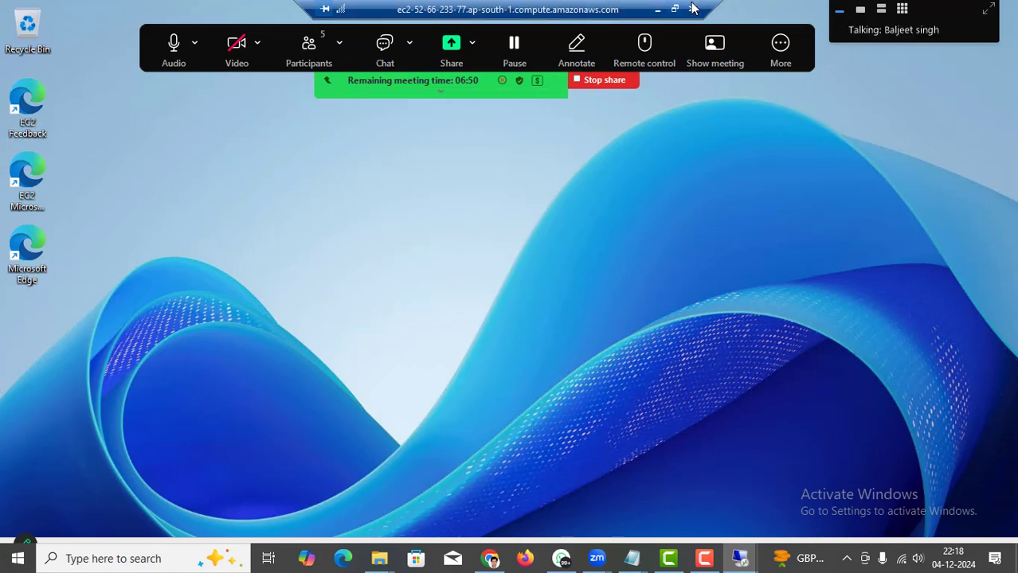
key(super)
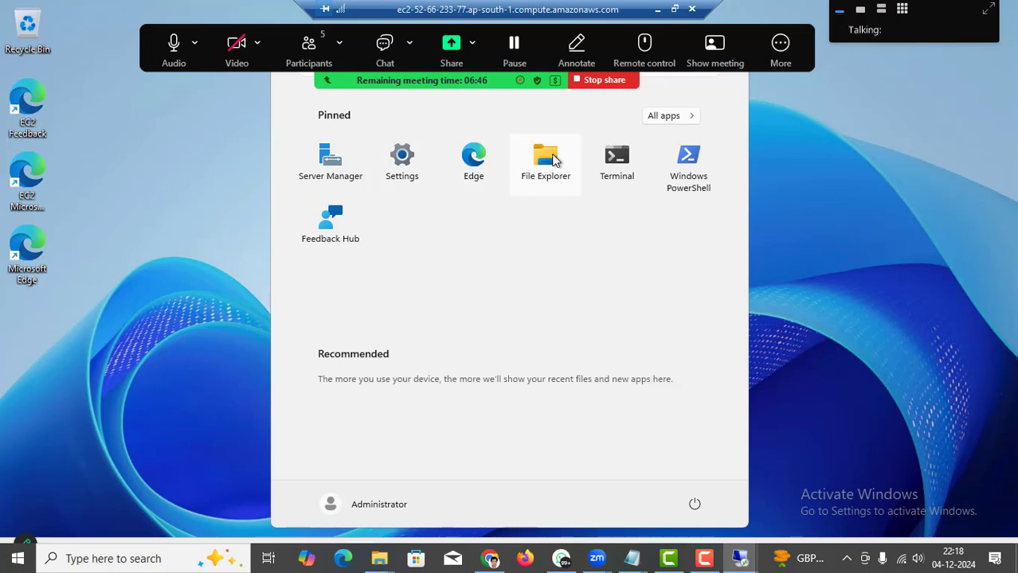
key(Escape)
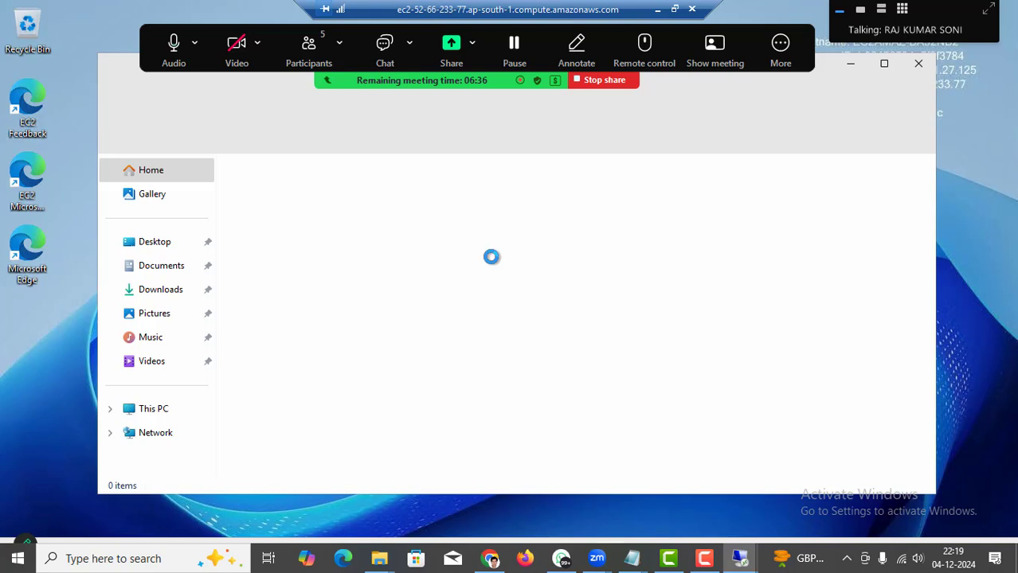
click(144, 411)
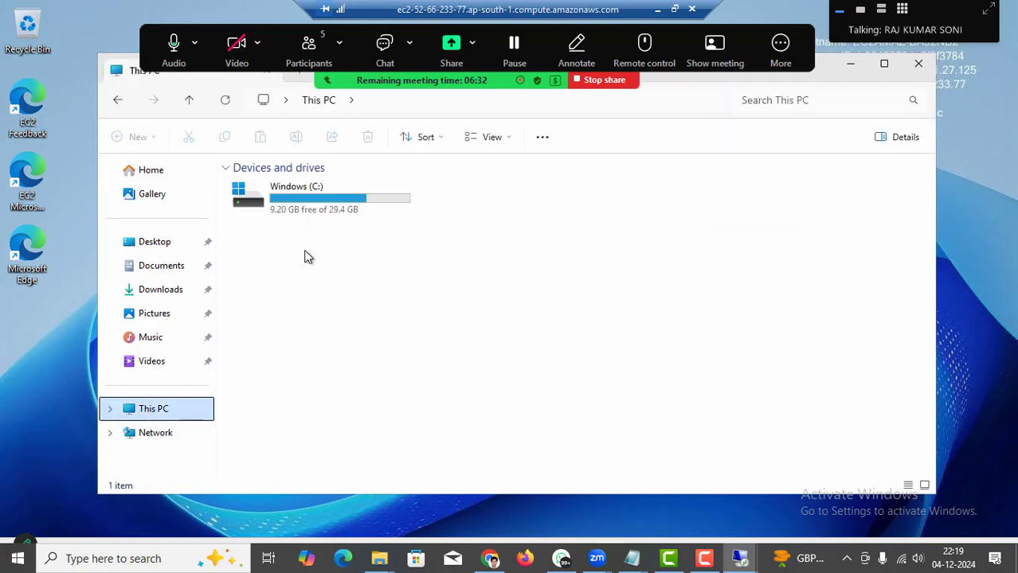
double_click(309, 201)
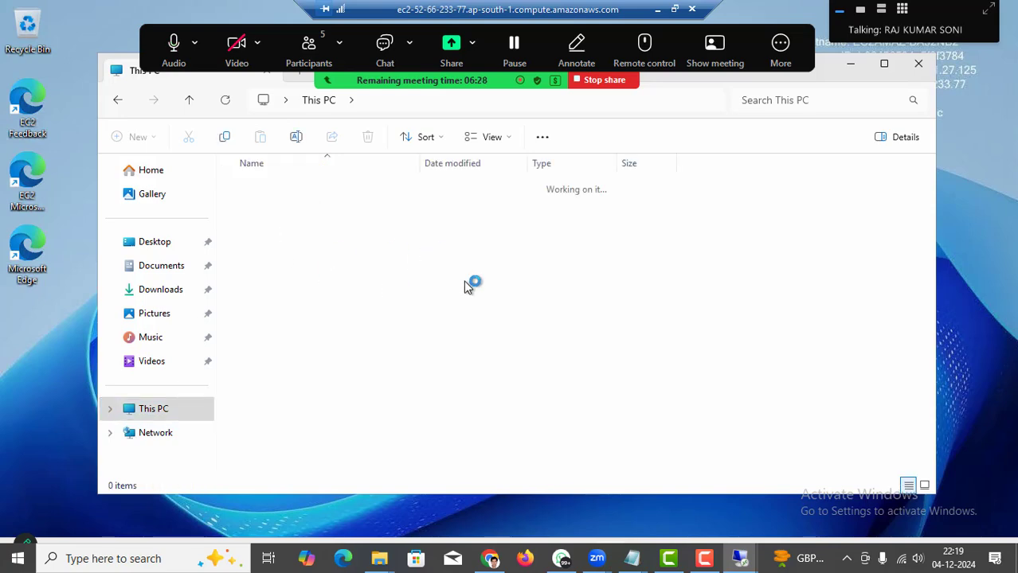
In the local Explorer window, go up one level and copy the healet-html folder.
click(658, 10)
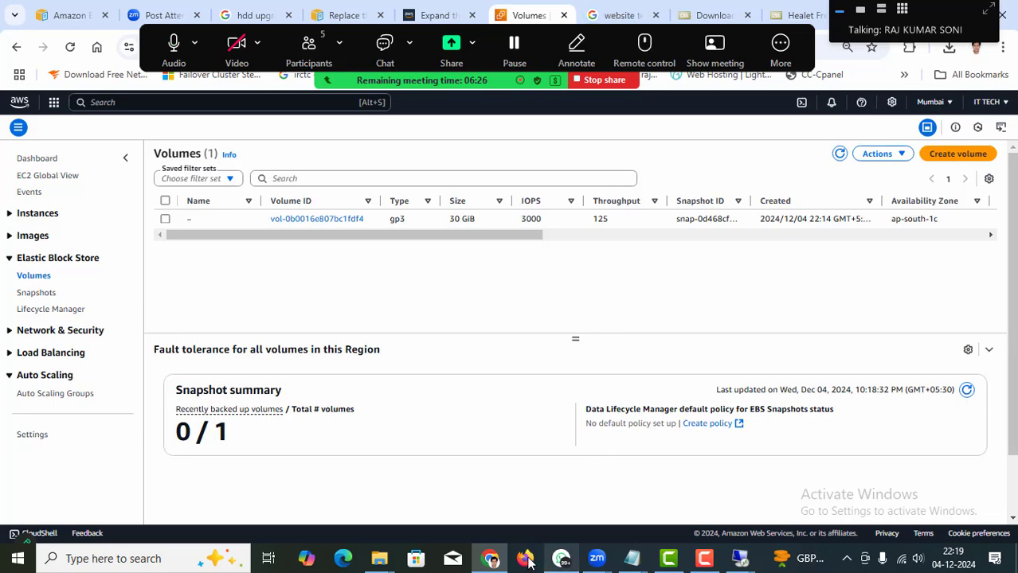
mouse_move(379, 557)
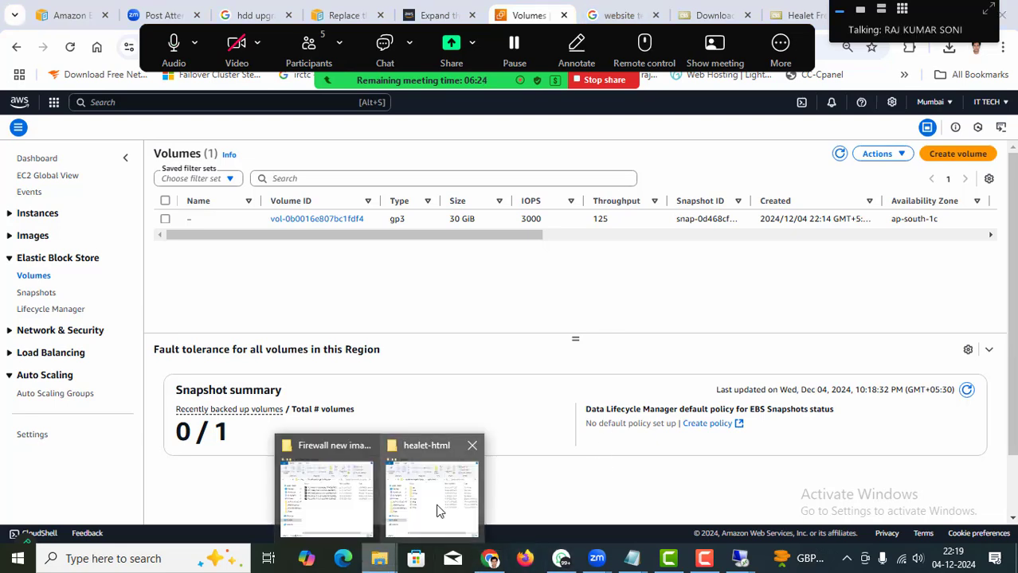
click(436, 510)
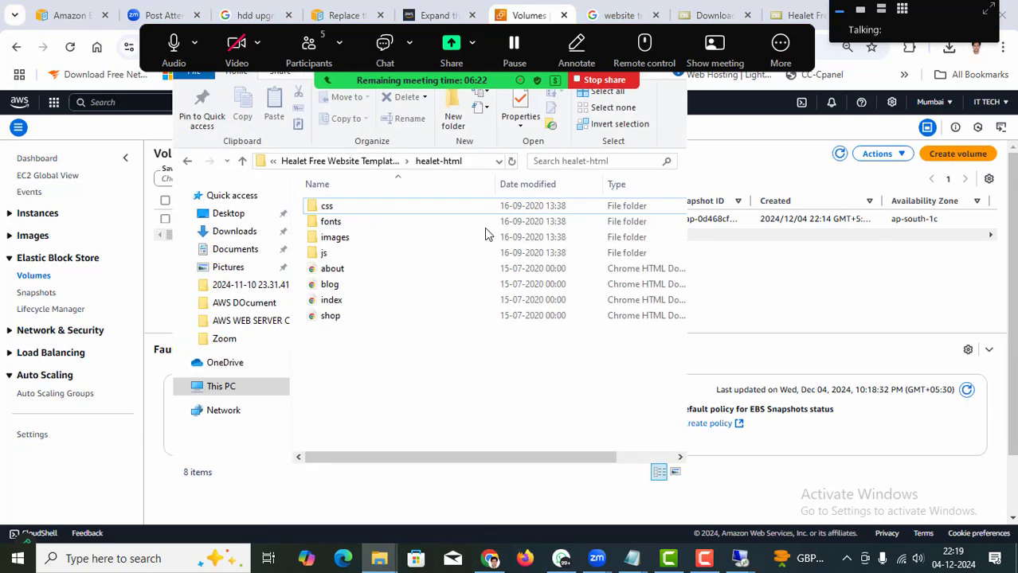
click(363, 162)
right_click(340, 213)
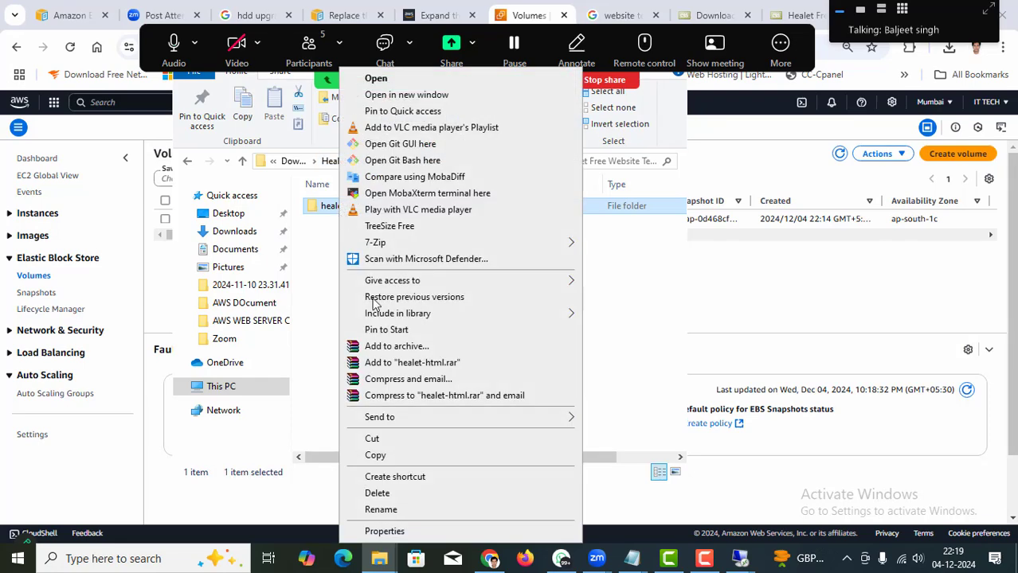
click(390, 456)
Paste the healet-html folder onto the remote Test server's desktop.
mouse_move(745, 561)
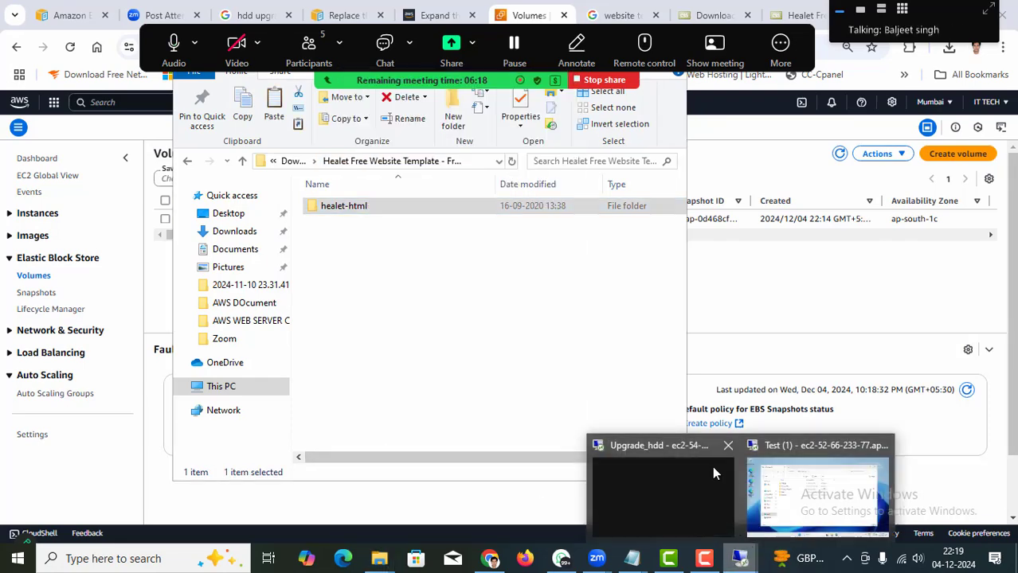
click(800, 479)
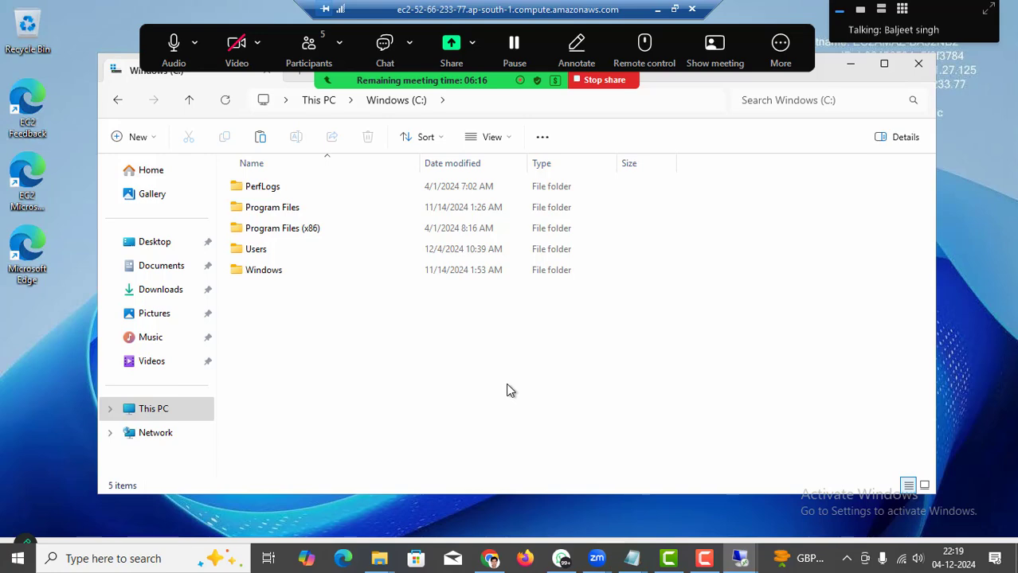
key(super+d)
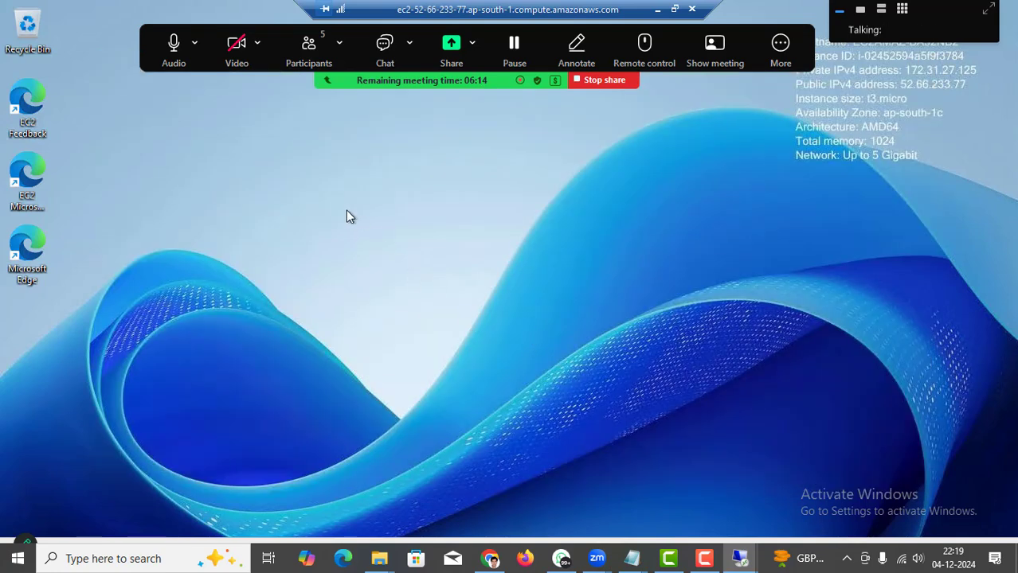
right_click(382, 255)
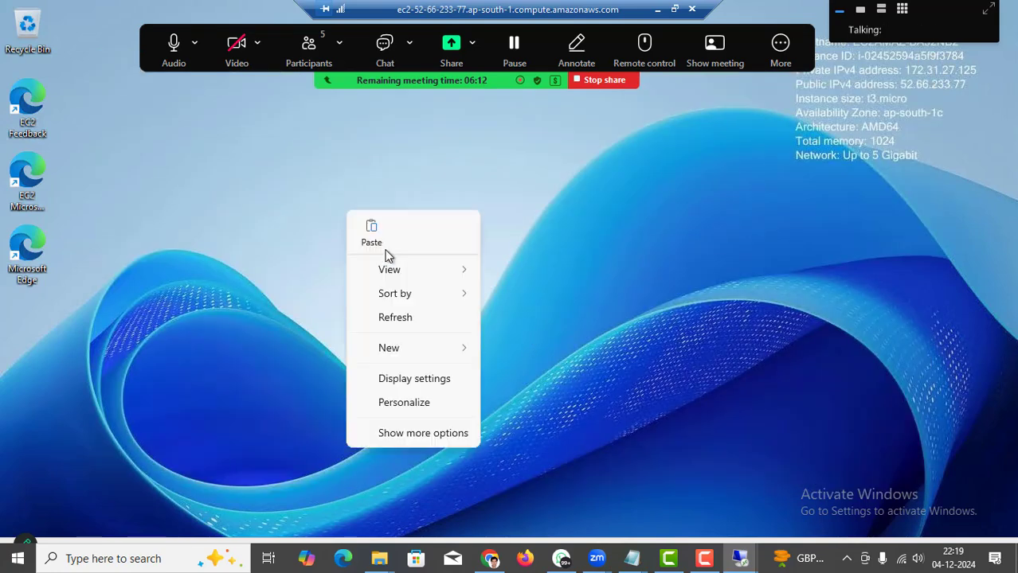
click(375, 231)
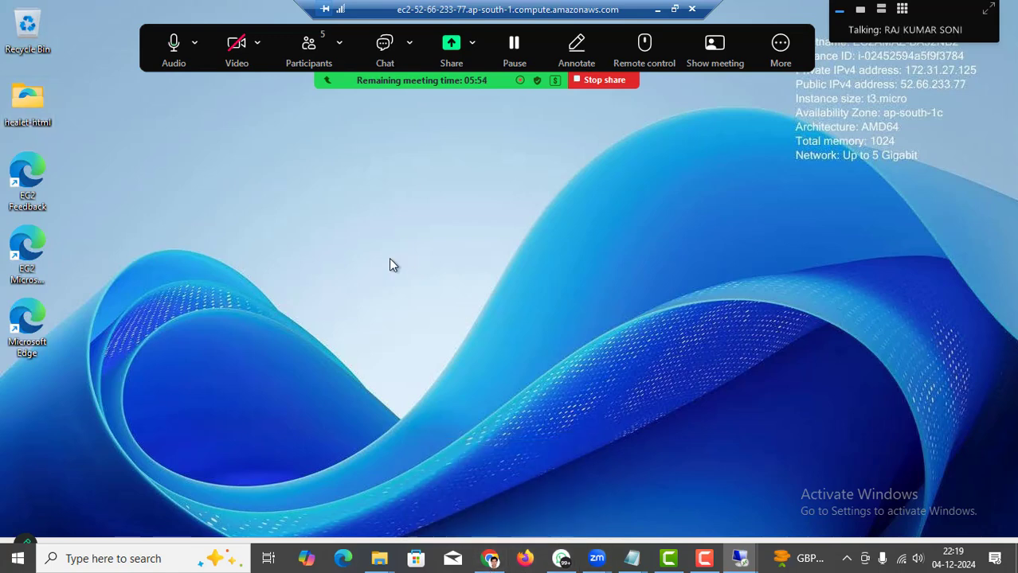
key(super)
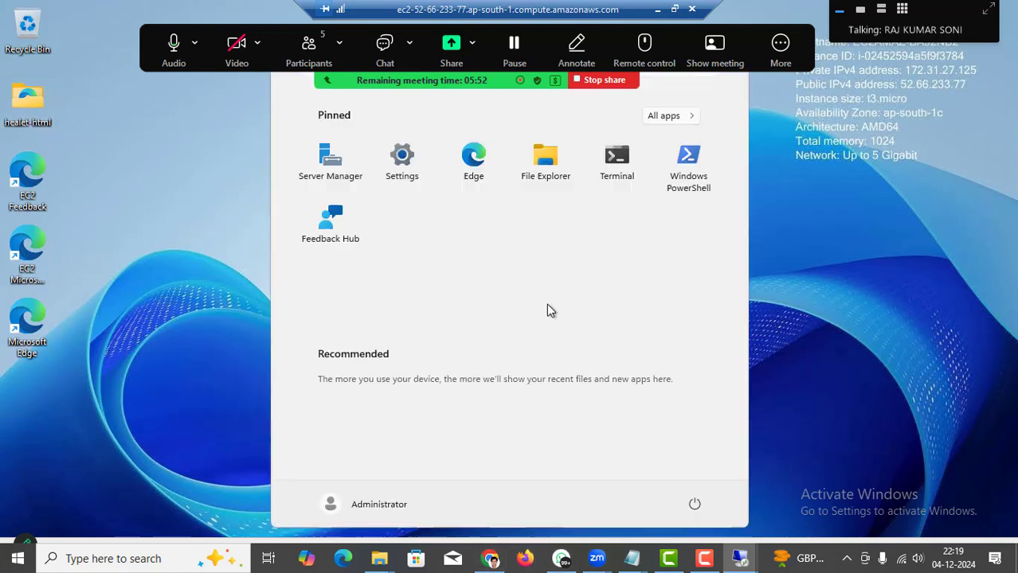
Launch Server Manager on the server and dismiss the Windows Admin Center promotion.
click(325, 160)
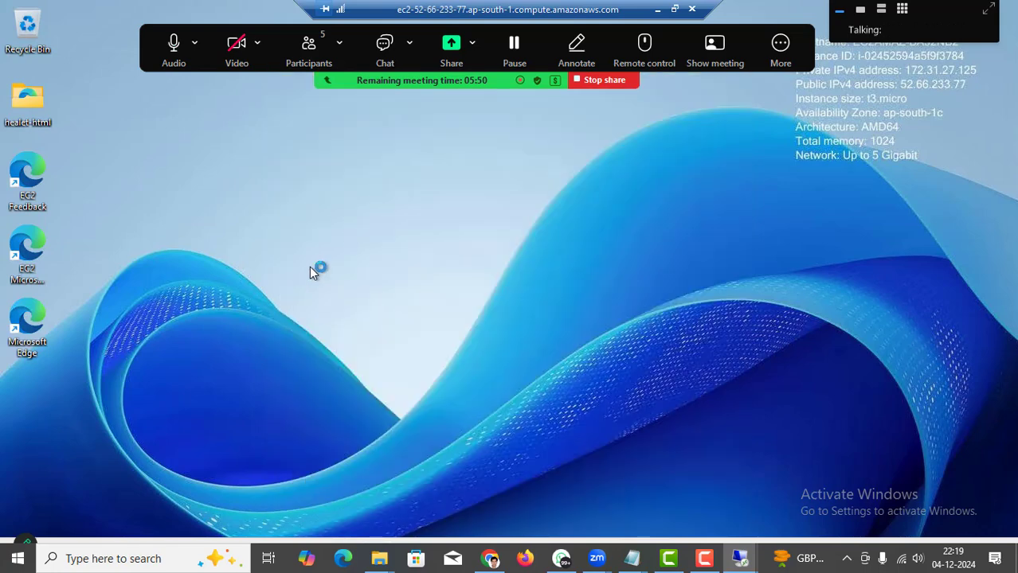
drag(544, 30, 585, 14)
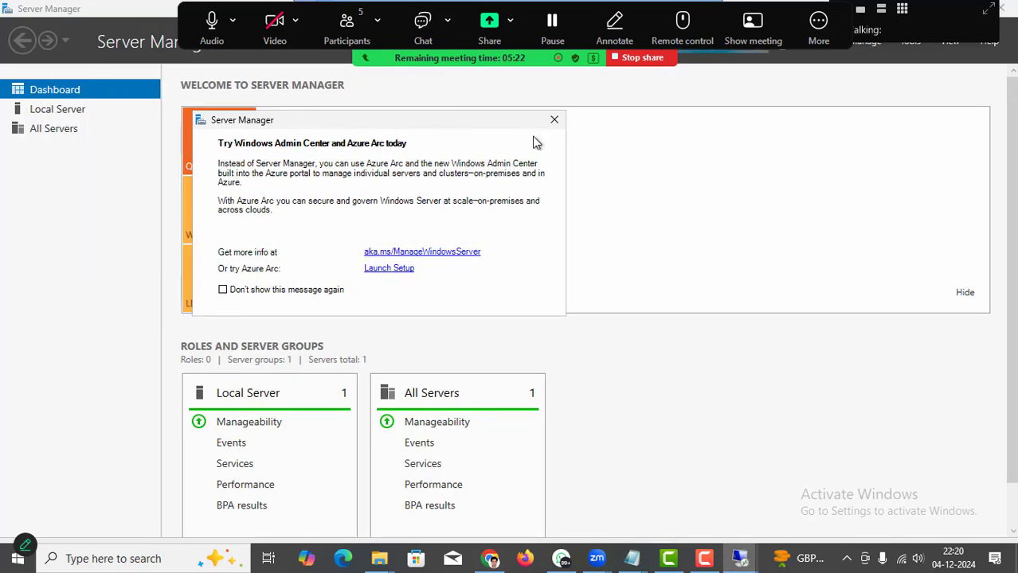
click(549, 120)
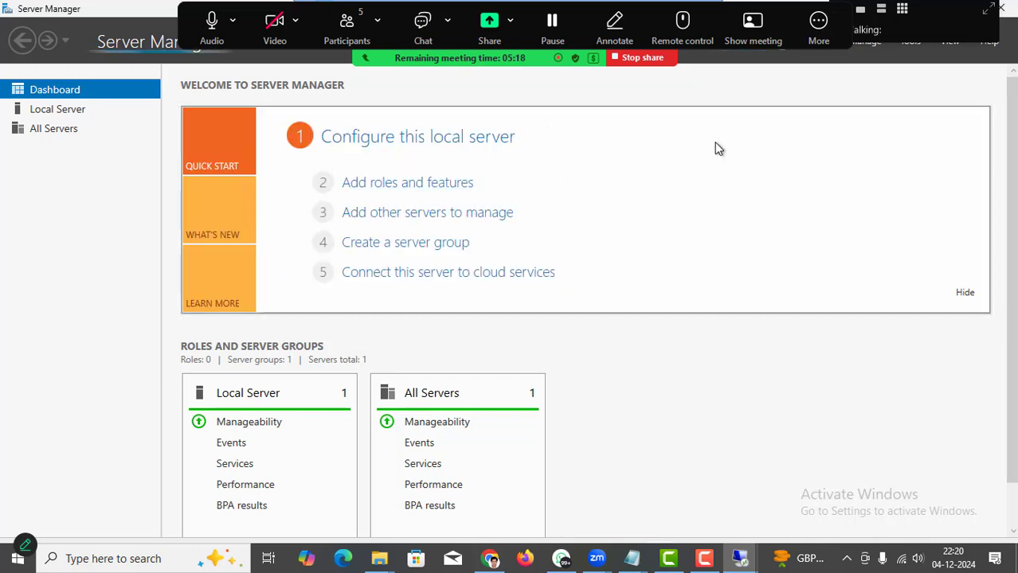
Retry Add roles and features, dismissing each inventory-collecting notice, then check Local Server and the Dashboard.
click(383, 187)
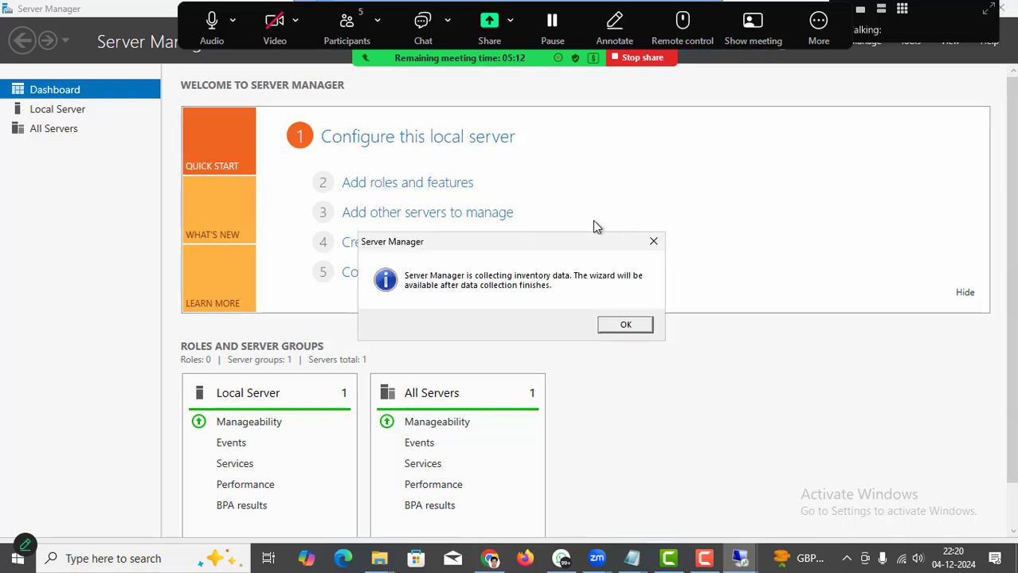
click(625, 325)
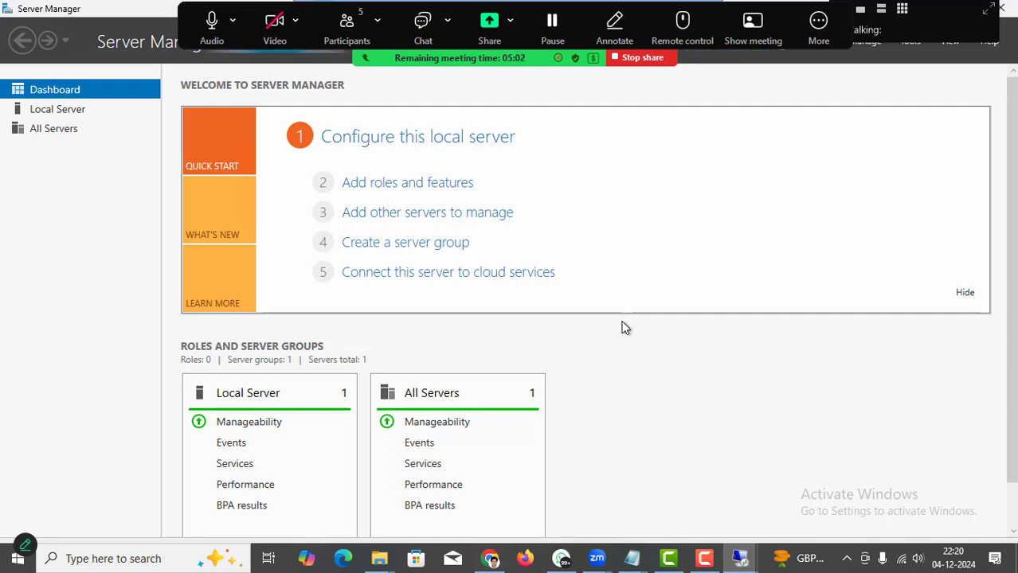
click(386, 190)
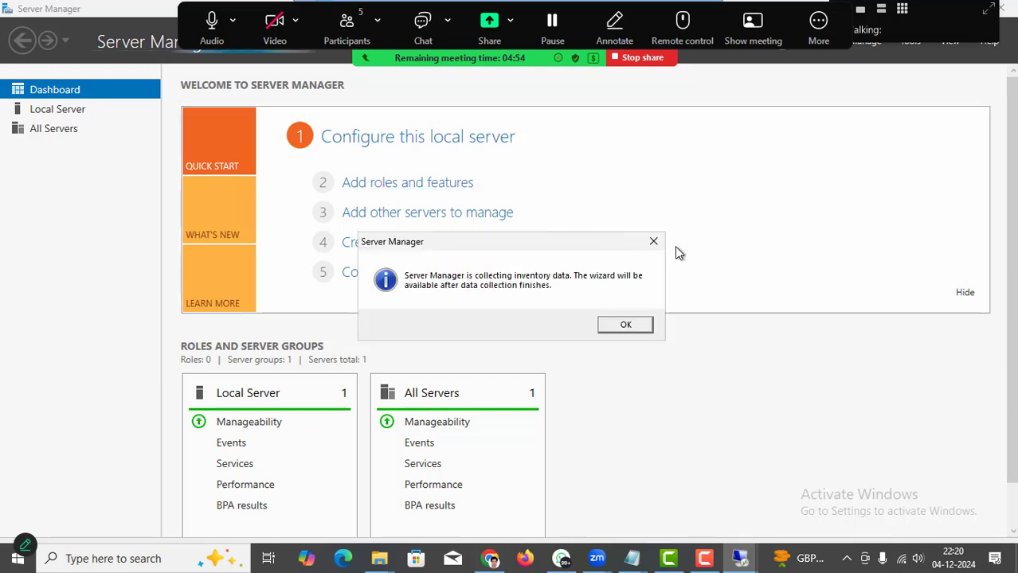
click(622, 325)
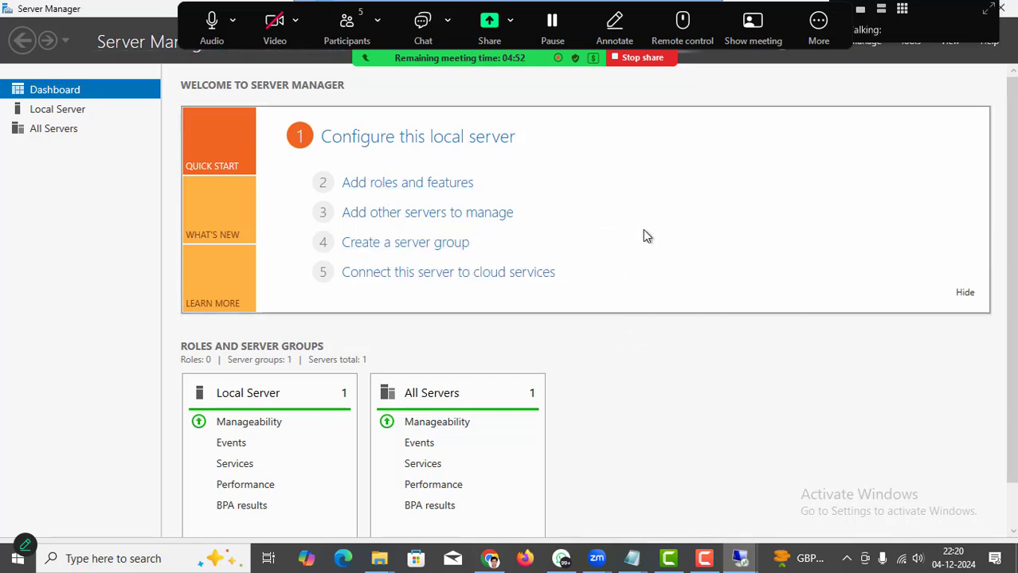
click(404, 184)
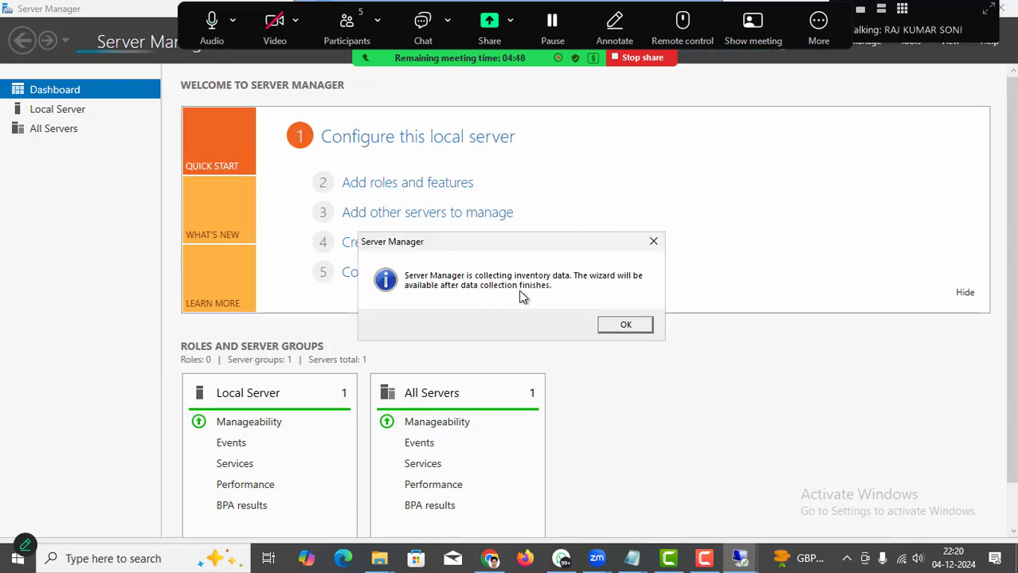
click(625, 327)
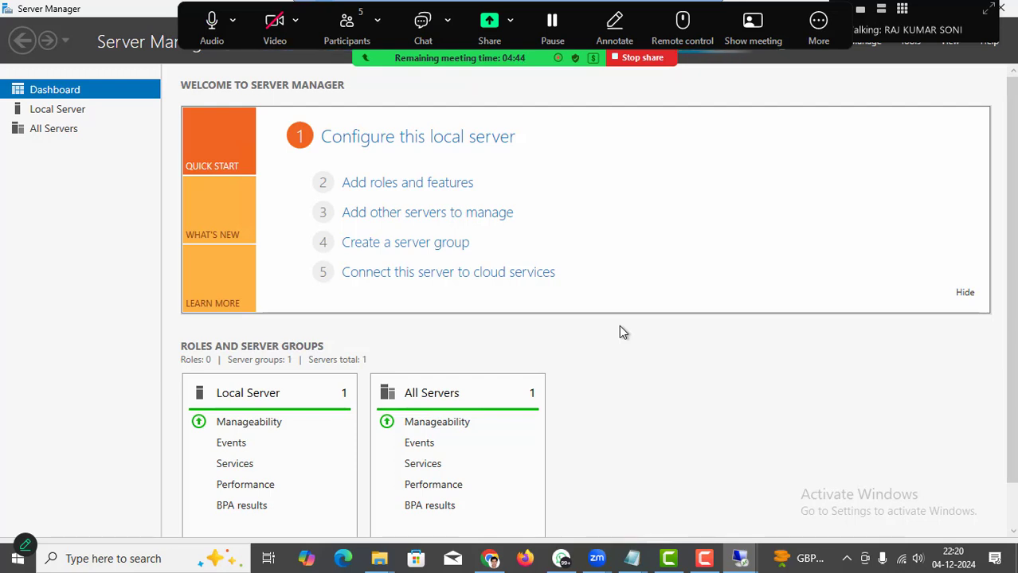
click(33, 108)
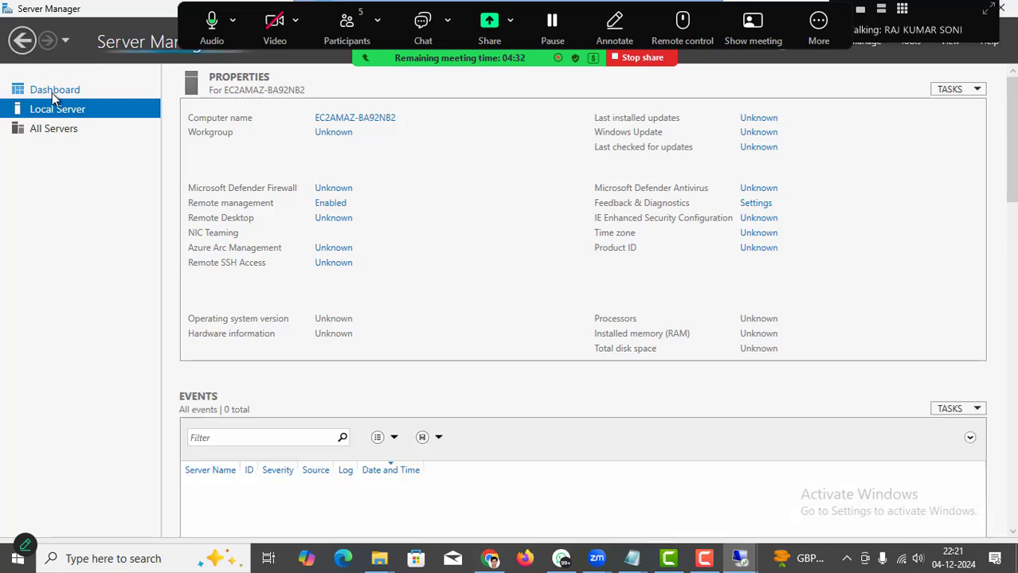
click(54, 91)
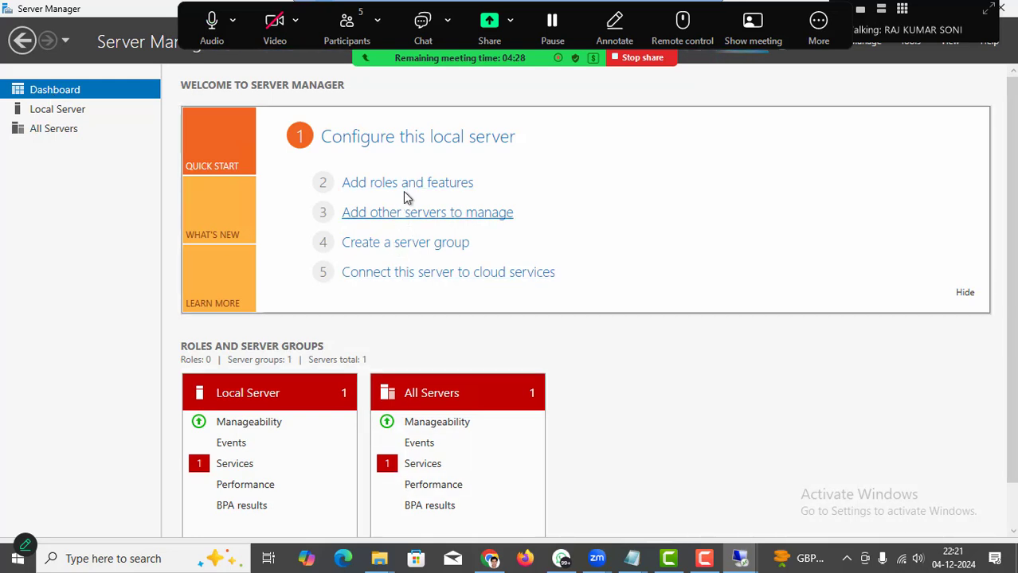
Start a role-based installation in the Add Roles and Features wizard targeting server EC2AMAZ-BA92NB2.
click(451, 188)
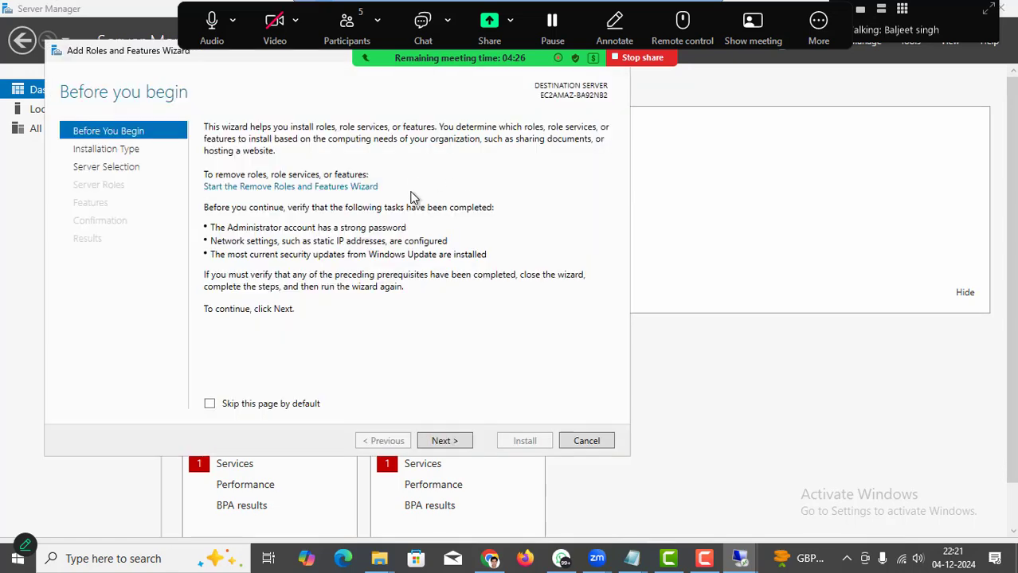
click(446, 441)
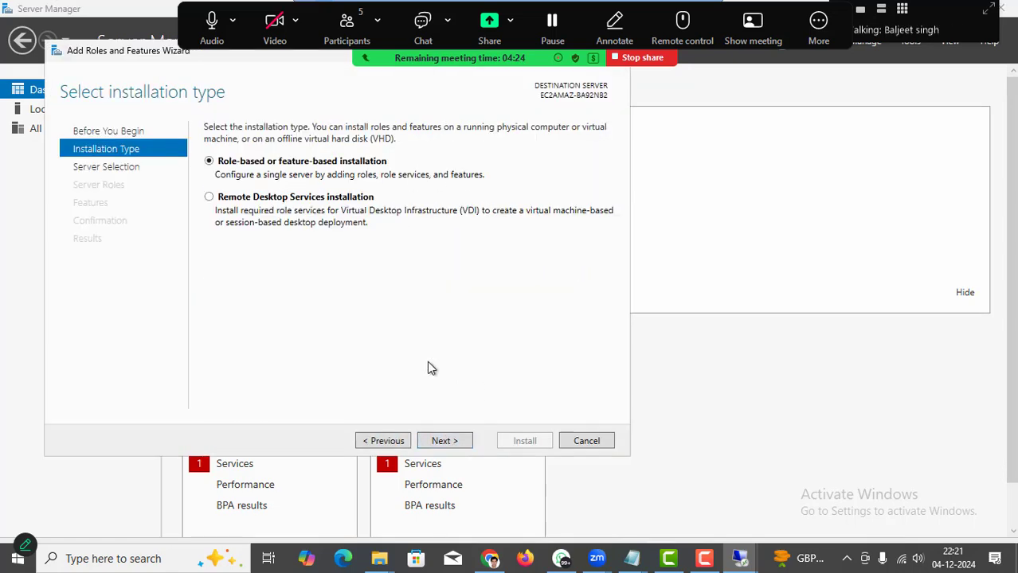
click(446, 443)
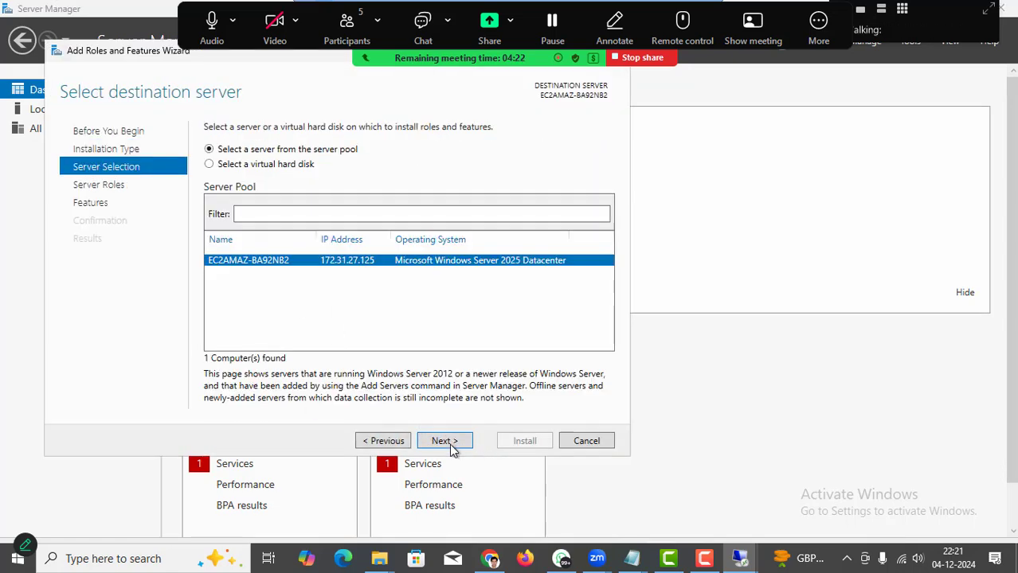
click(449, 448)
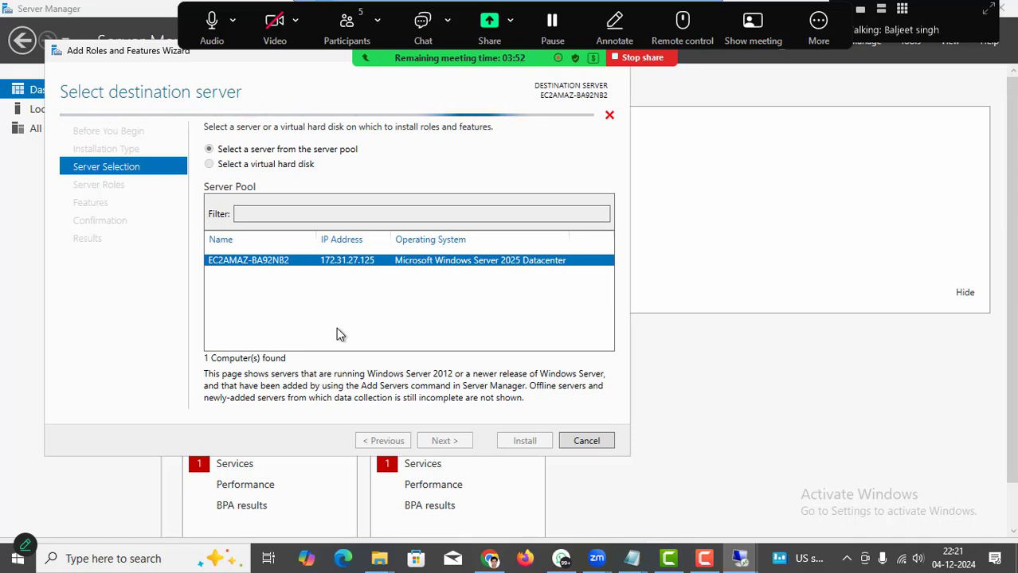
Select the Web Server (IIS) role, adding its required features, and advance to Features.
scroll(215, 356, down, 1)
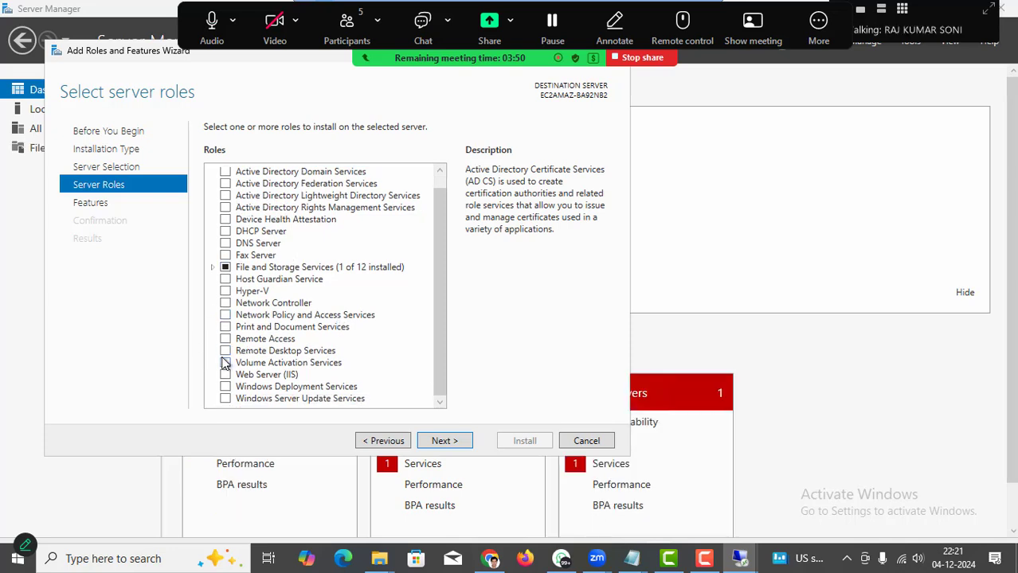
click(226, 375)
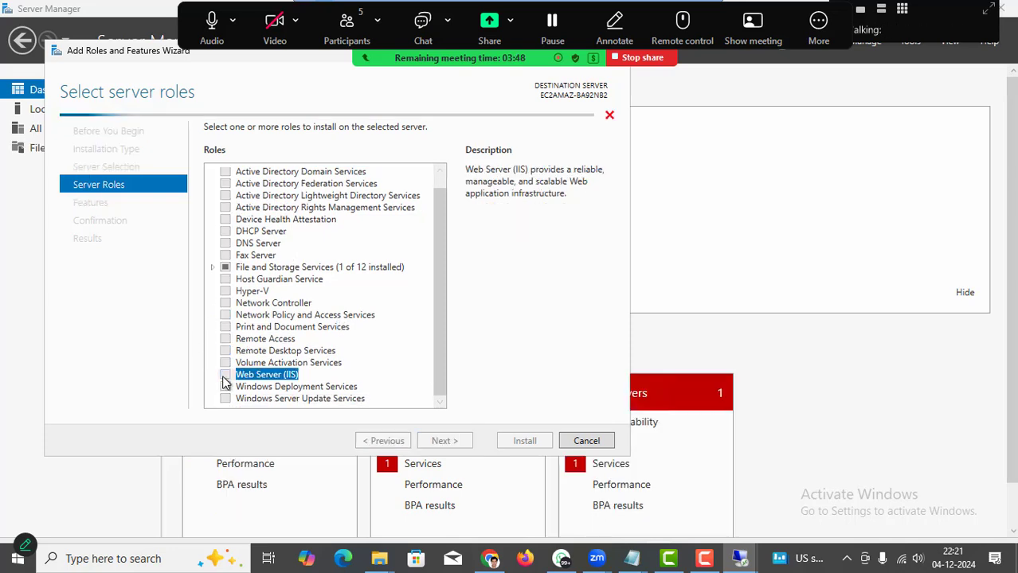
click(381, 375)
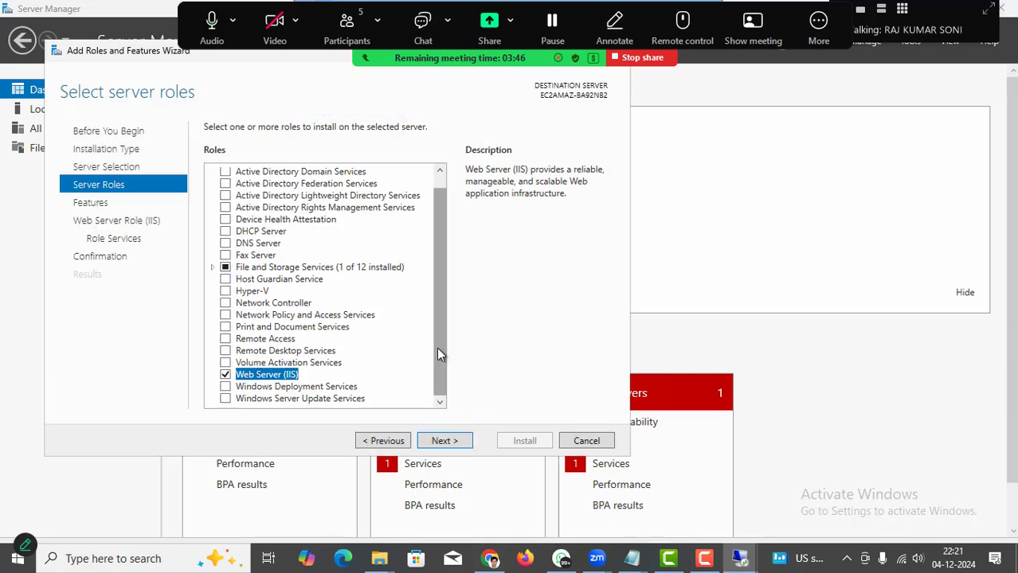
click(446, 438)
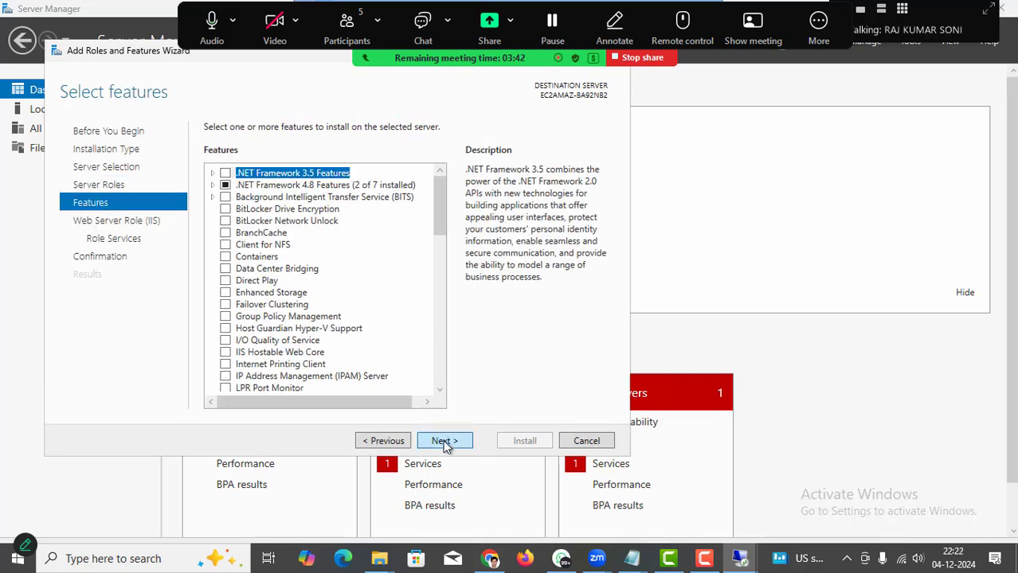
Keep no extra features and the default IIS role services, then begin the installation.
click(445, 445)
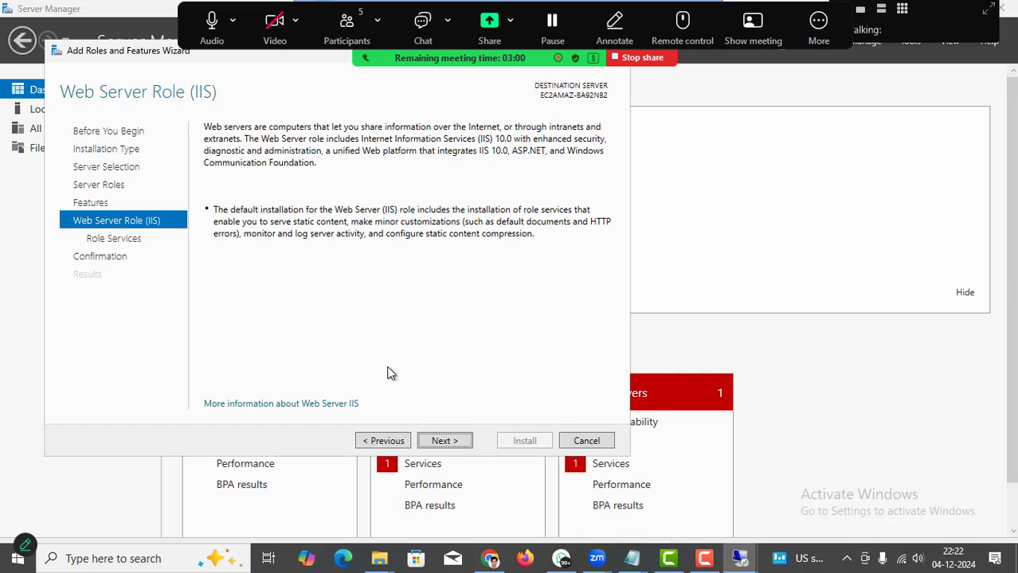
click(443, 442)
click(443, 443)
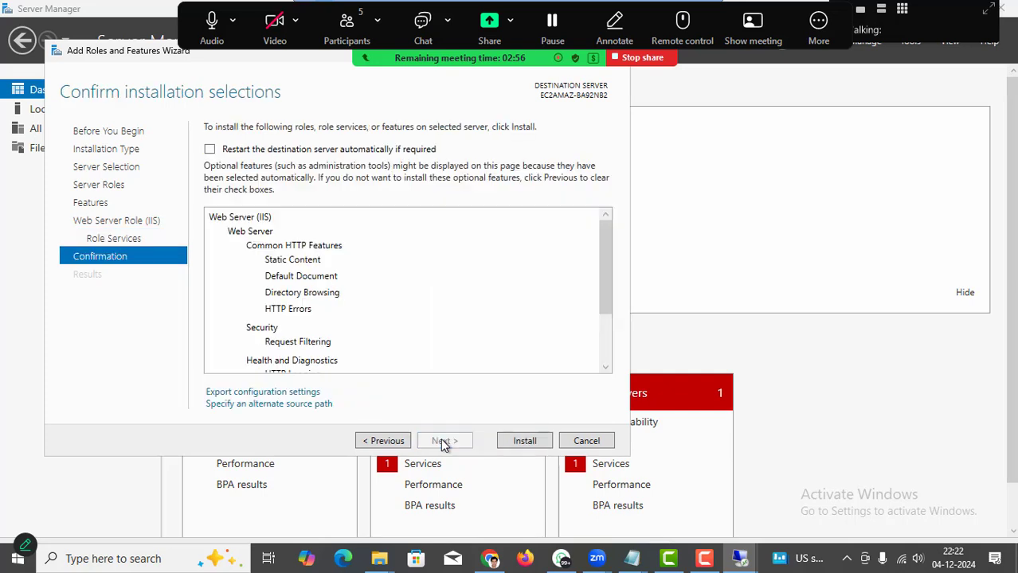
click(520, 446)
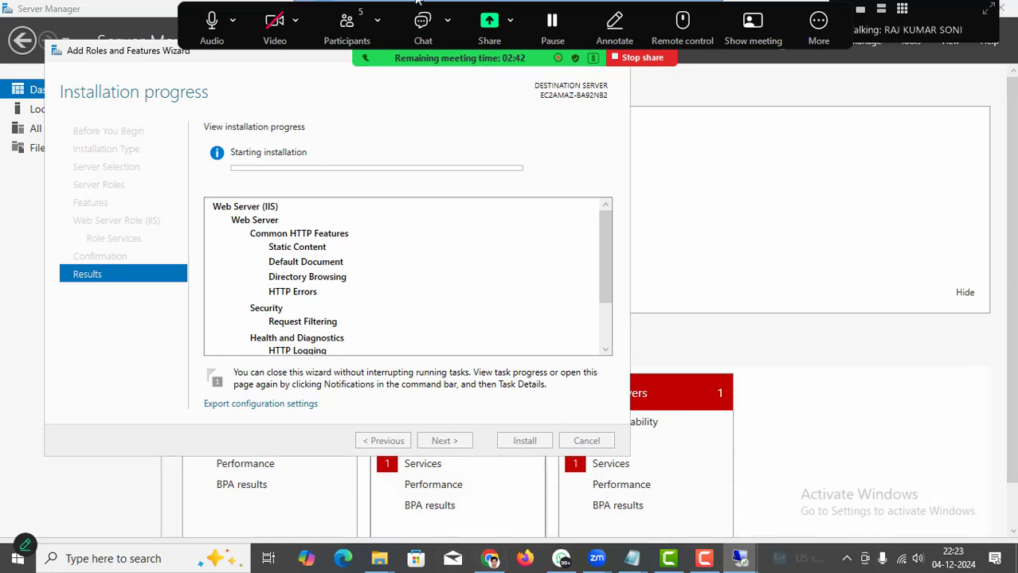
drag(139, 60, 236, 77)
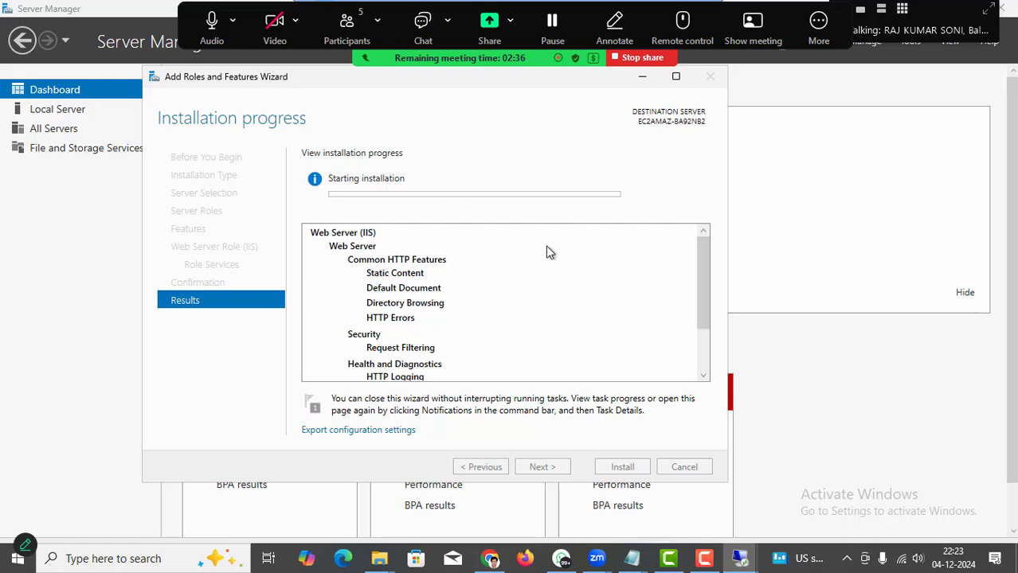
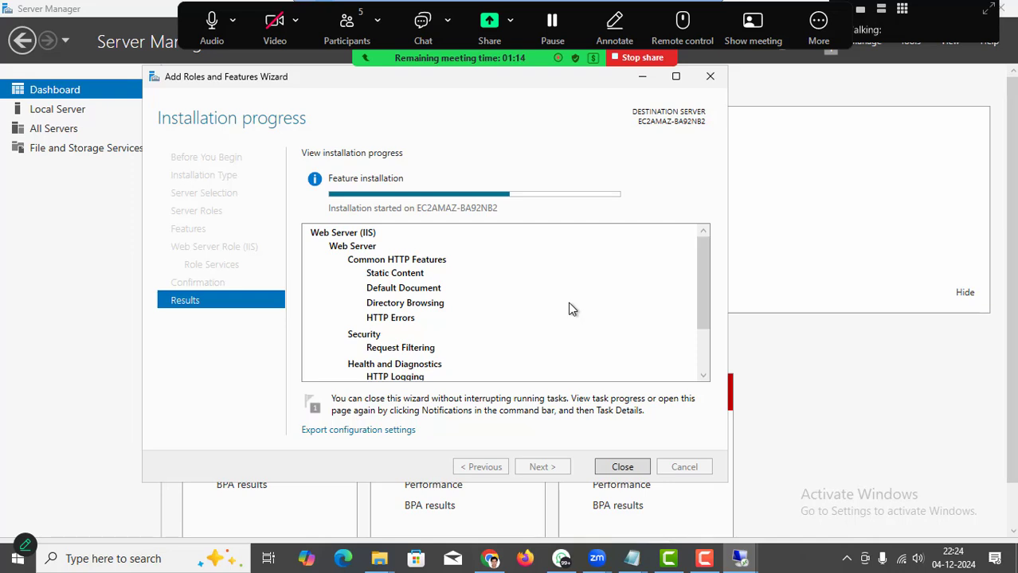
Close the completed Add Roles and Features wizard, then move and minimize the Remote Desktop window.
click(613, 468)
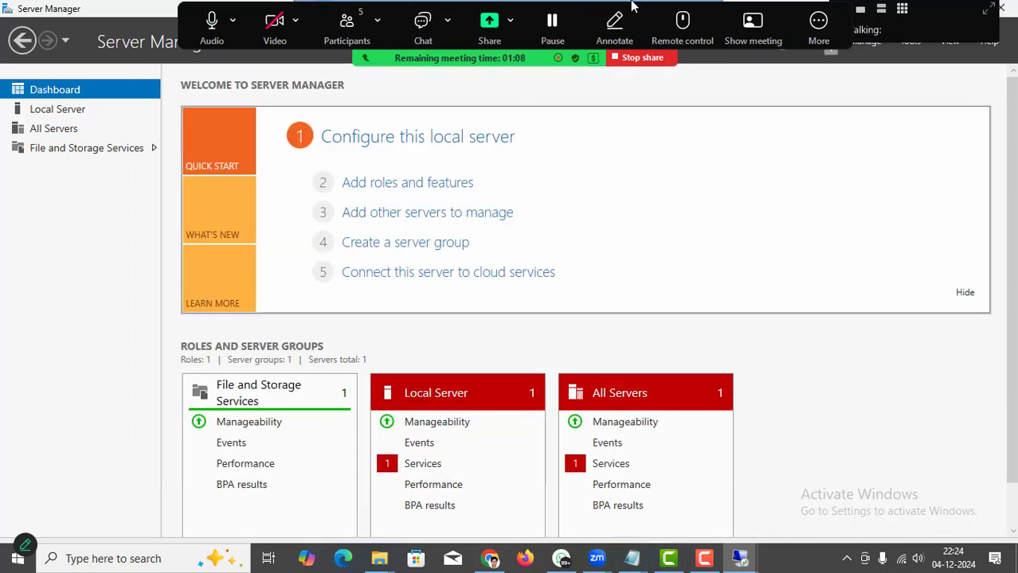
click(634, 7)
drag(114, 18, 266, 127)
click(670, 121)
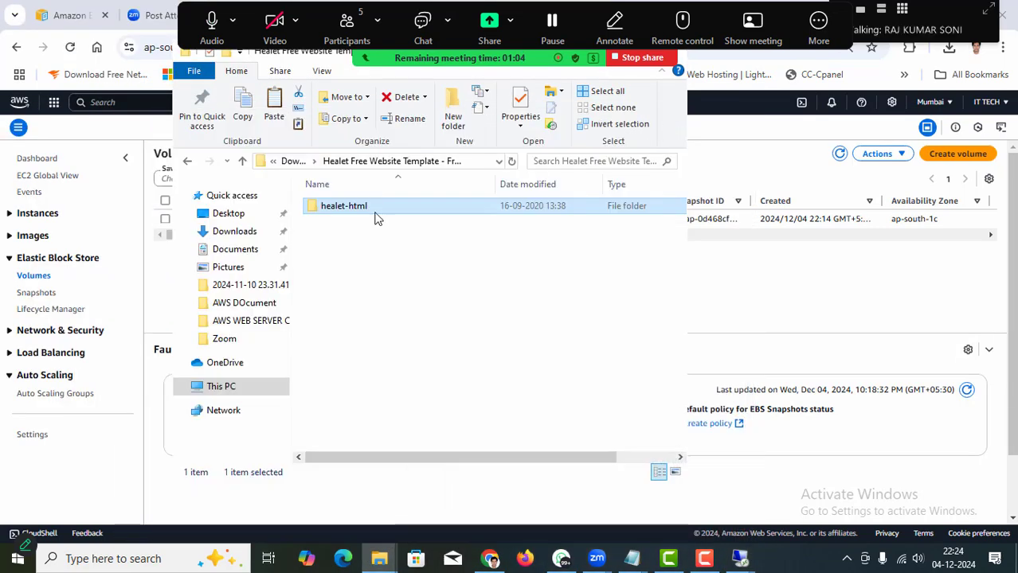
Select the Test instance's 30 GiB gp3 volume and enlarge its details pane.
click(28, 457)
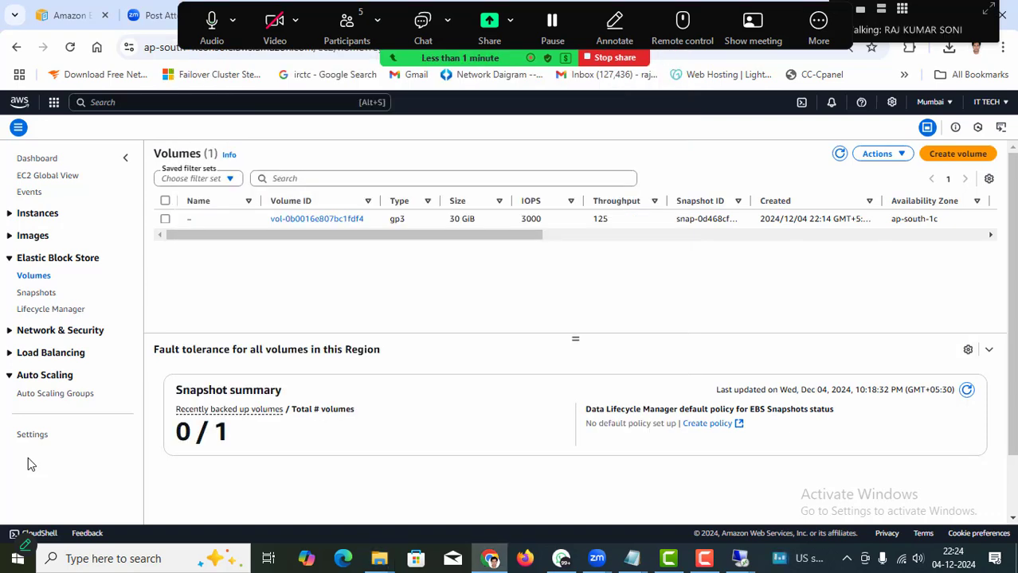
click(165, 220)
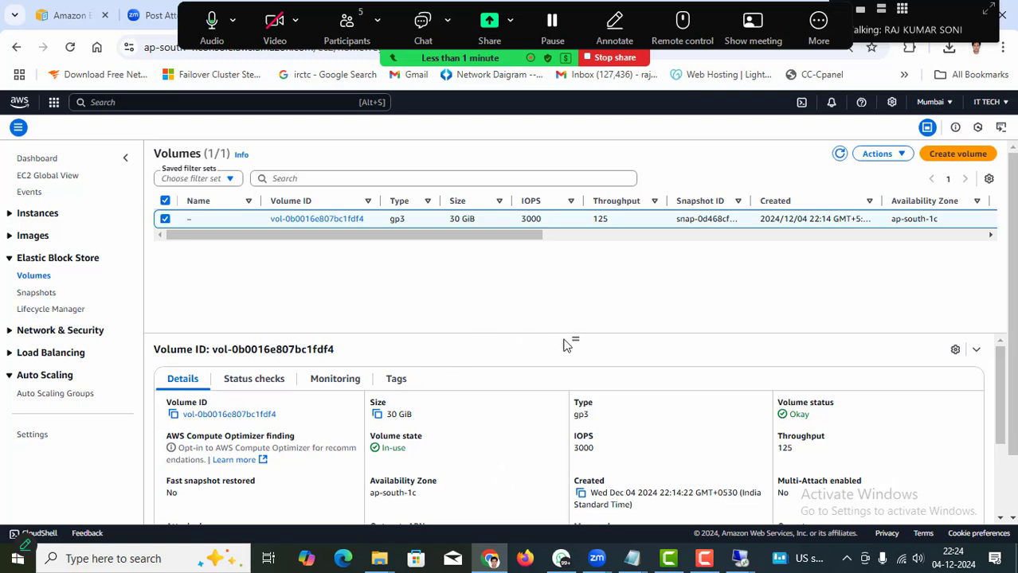
drag(573, 338, 574, 293)
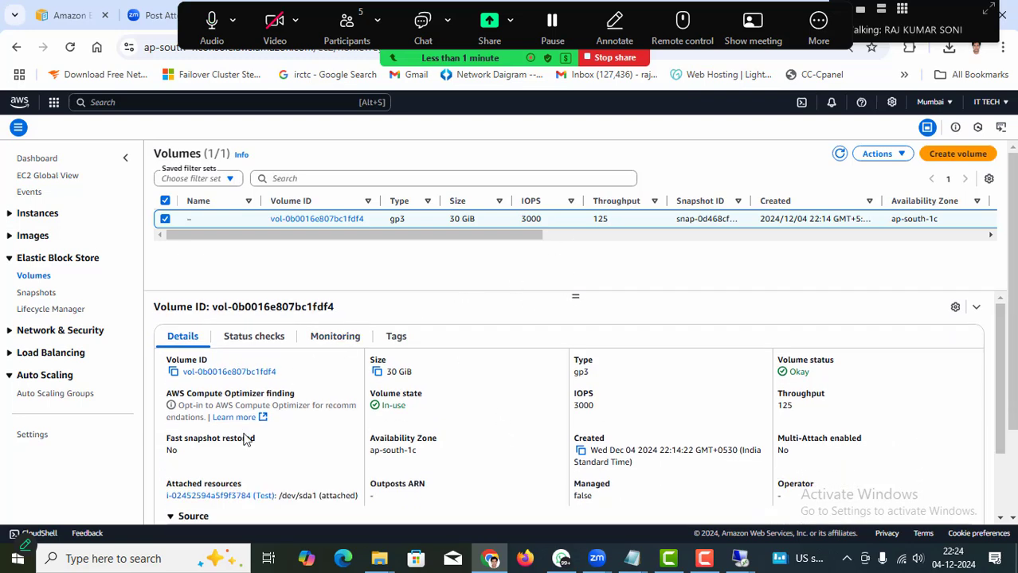
scroll(291, 453, down, 2)
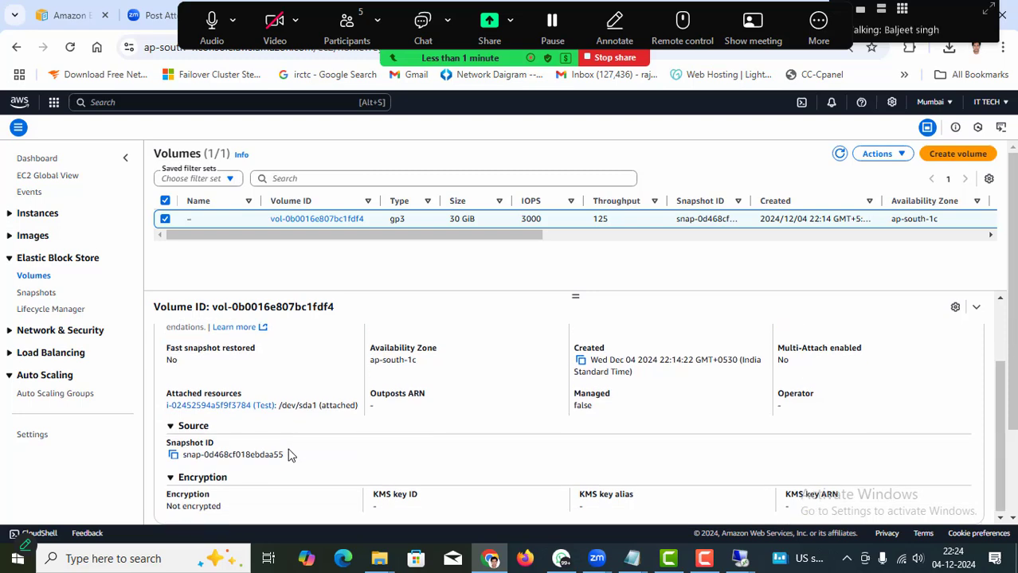
scroll(294, 466, up, 2)
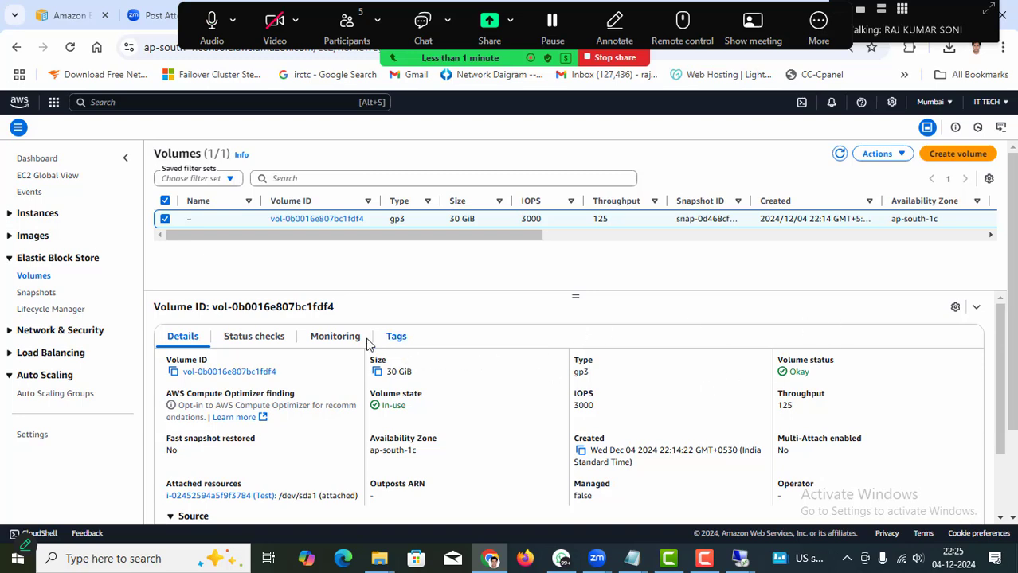
Review the volume's Status checks, Monitoring and Tags, then return to Details.
click(238, 343)
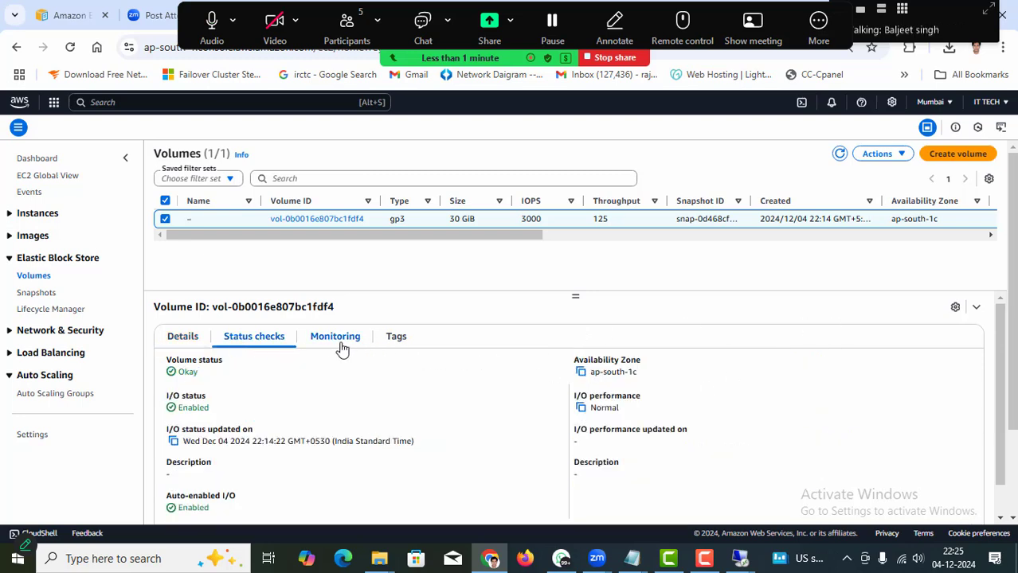
scroll(375, 439, down, 1)
scroll(382, 457, up, 2)
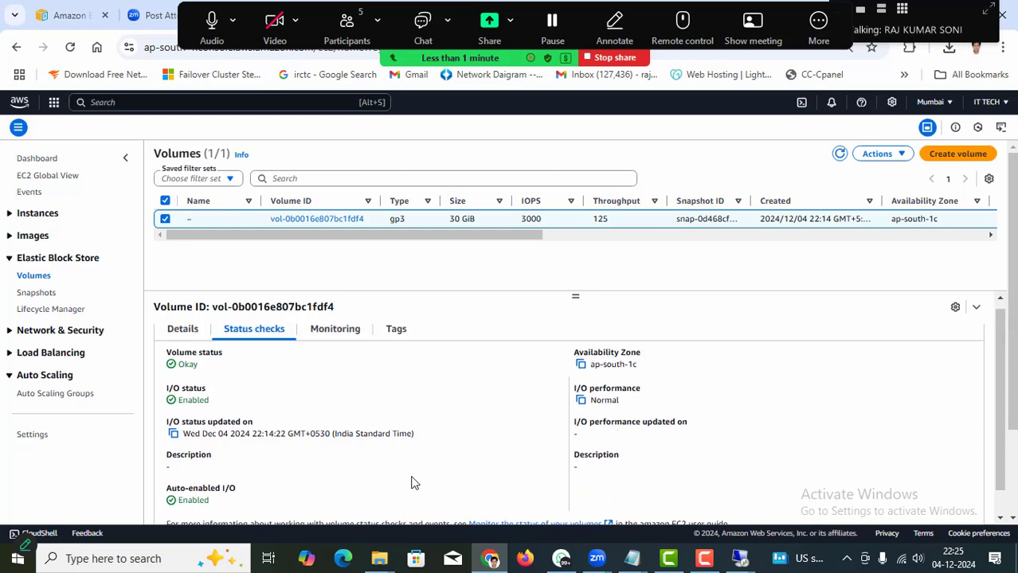
click(341, 344)
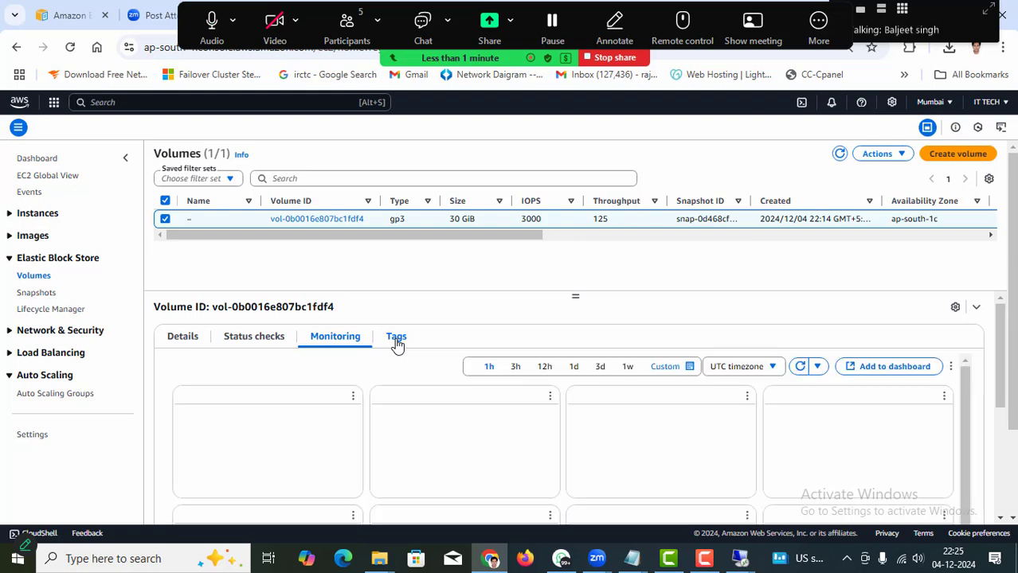
click(396, 342)
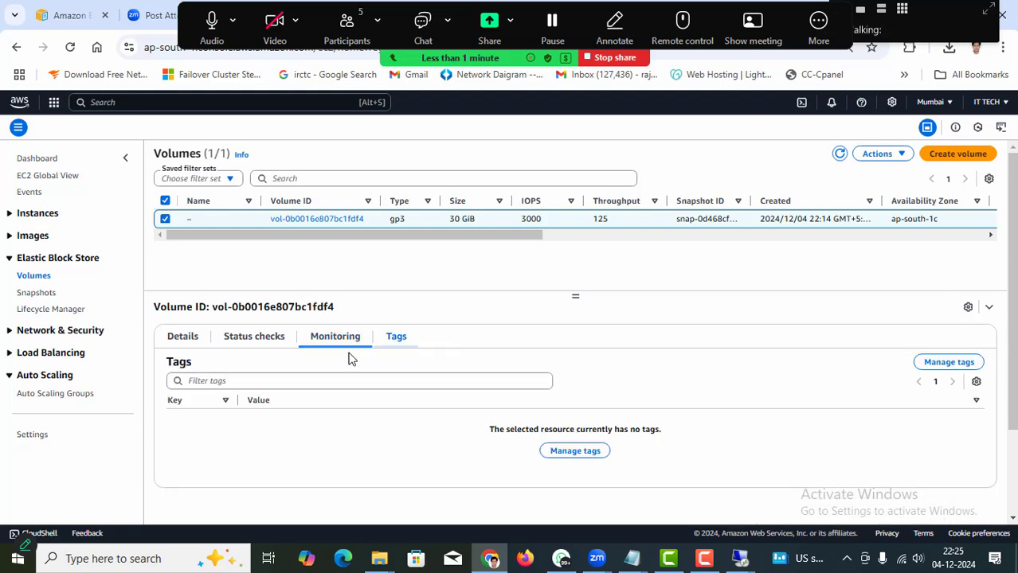
click(182, 337)
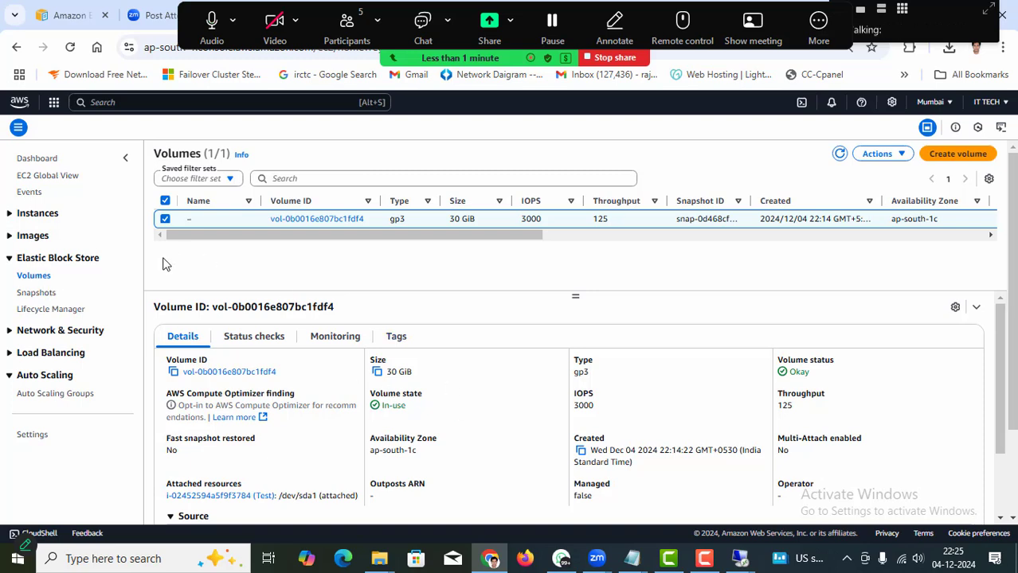
click(11, 217)
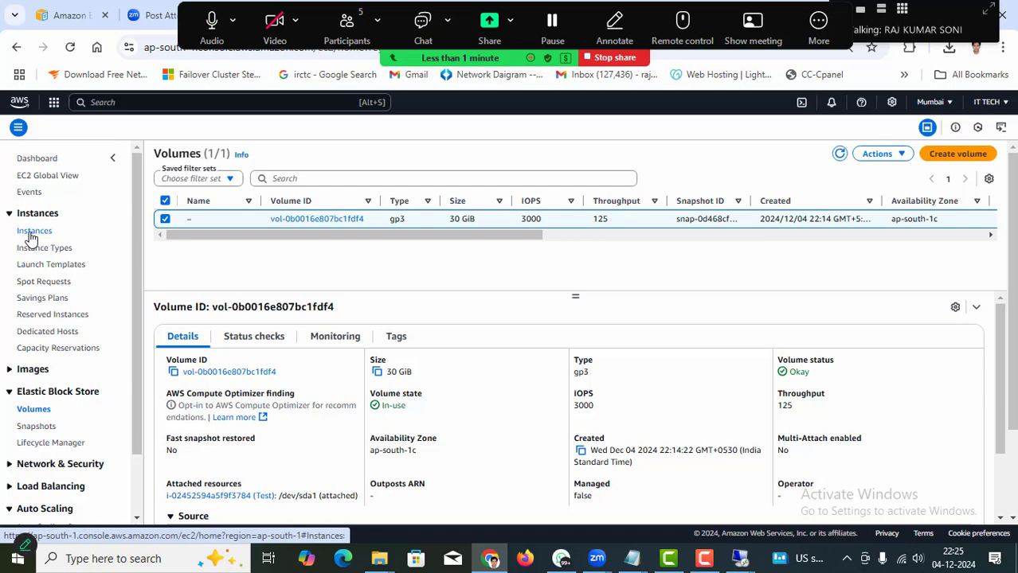
Copy the Test instance's public IPv4 address 52.66.233.77 from its summary and open a new tab.
click(32, 232)
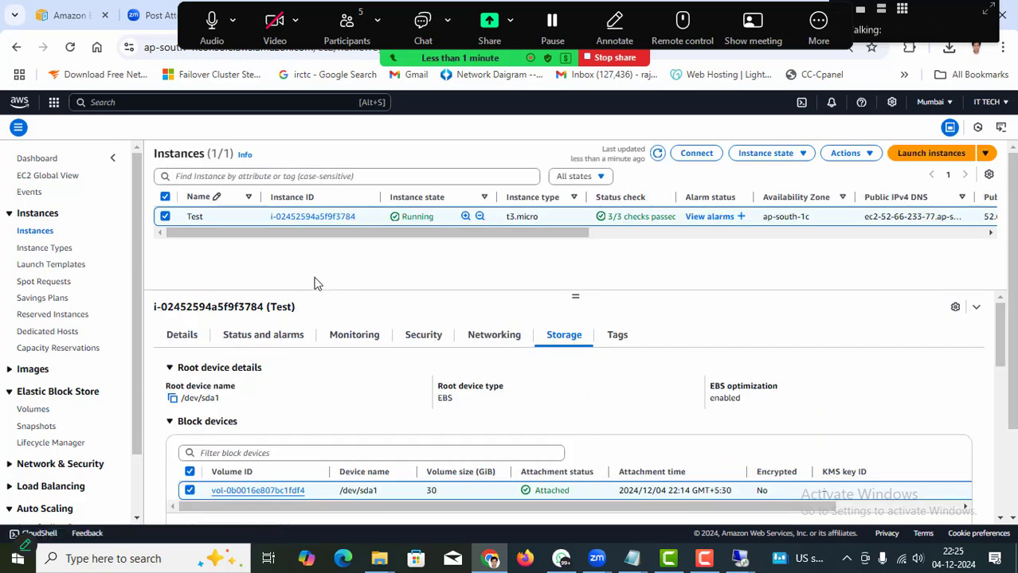
click(189, 340)
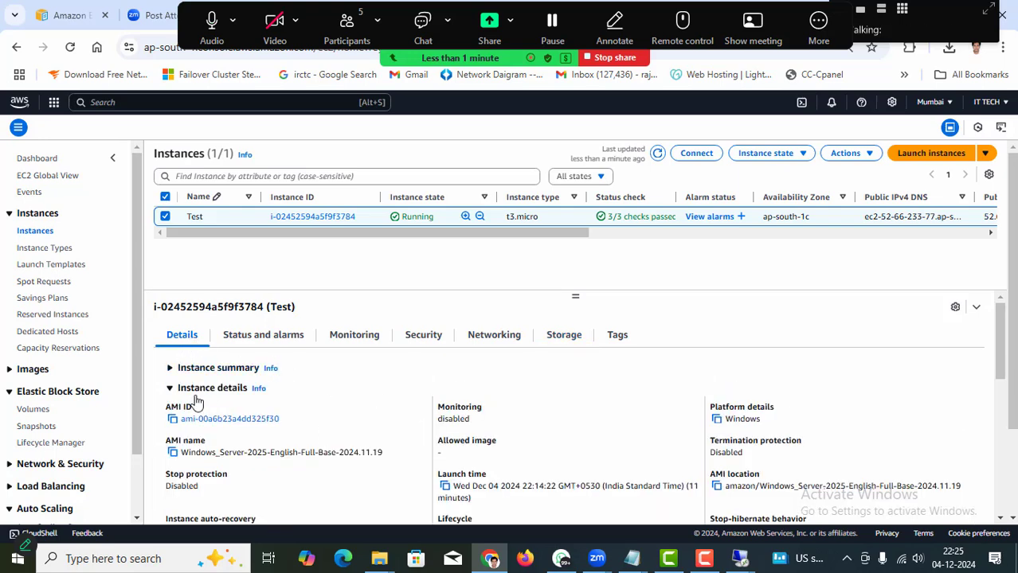
click(170, 369)
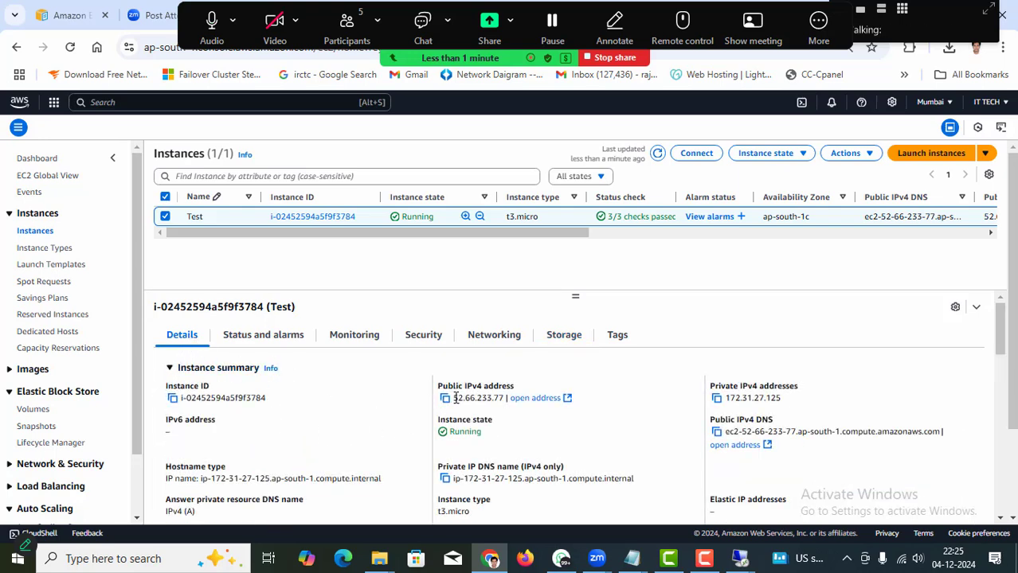
click(444, 398)
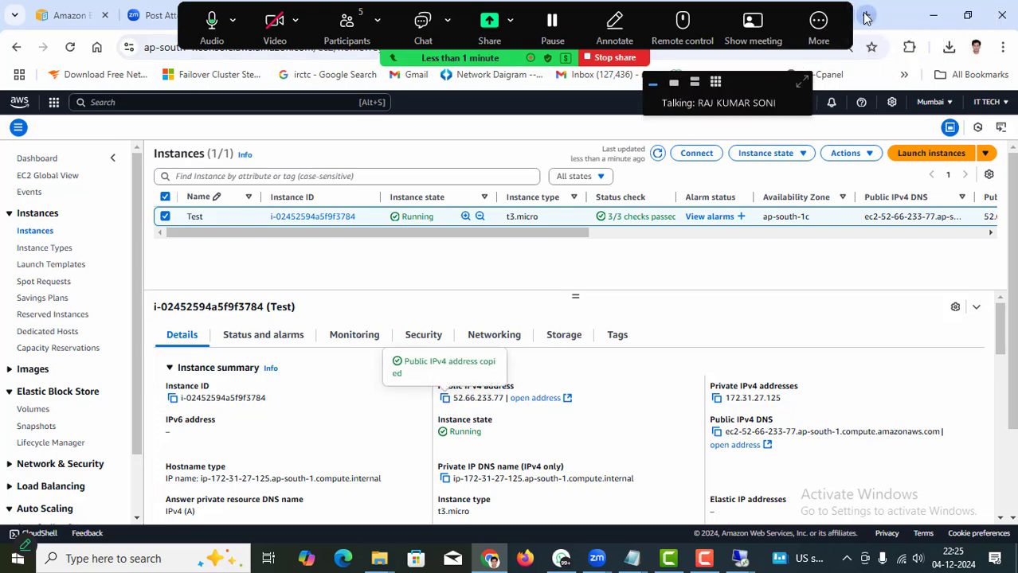
click(866, 15)
Load 52.66.233.77 in the new tab and retry once; it times out.
click(148, 47)
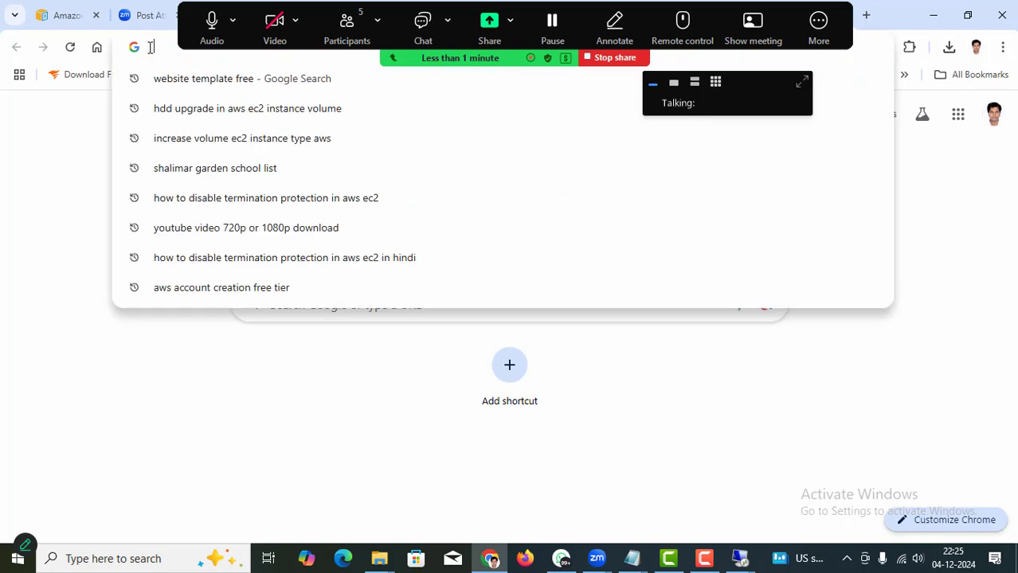
key(ctrl+v)
key(Return)
click(164, 48)
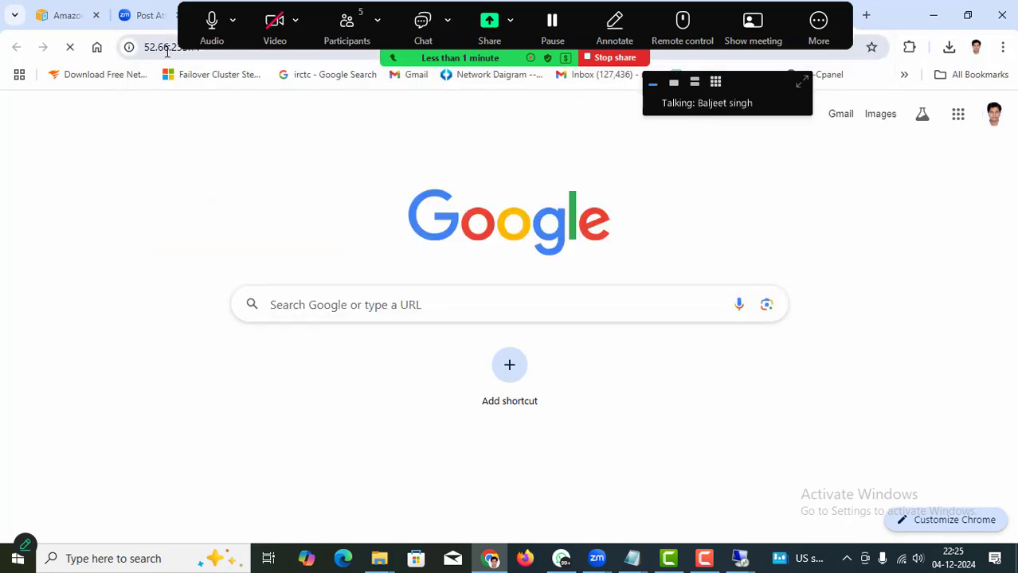
click(169, 49)
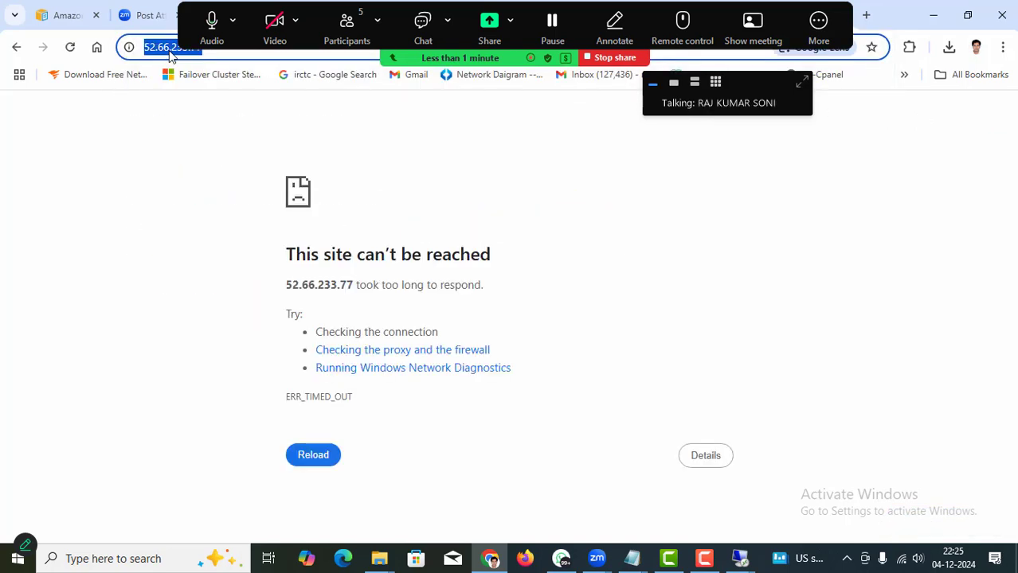
key(Return)
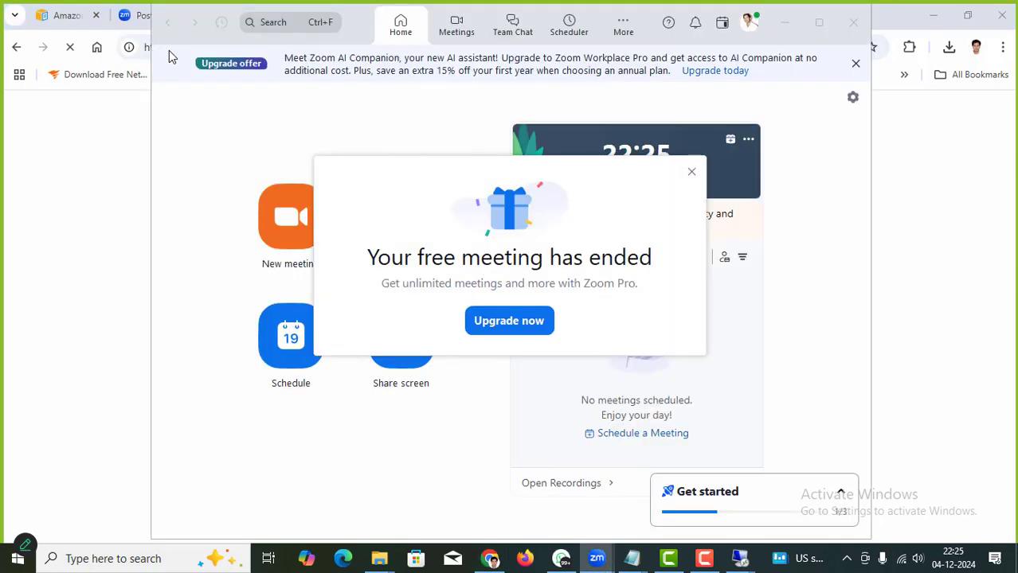
Dismiss the meeting-ended popup and bring the browser back to the front.
click(691, 172)
click(4, 215)
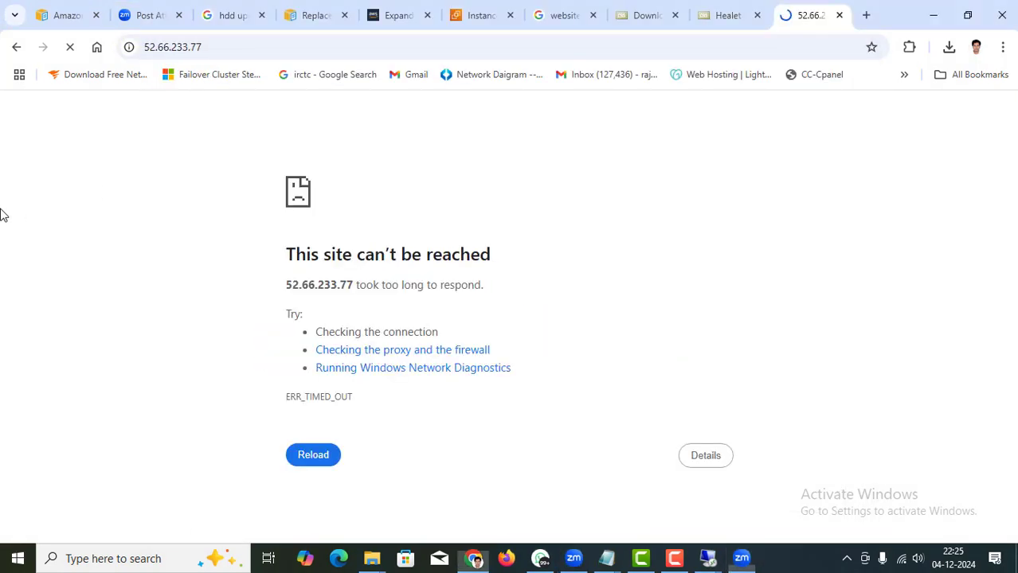
click(674, 559)
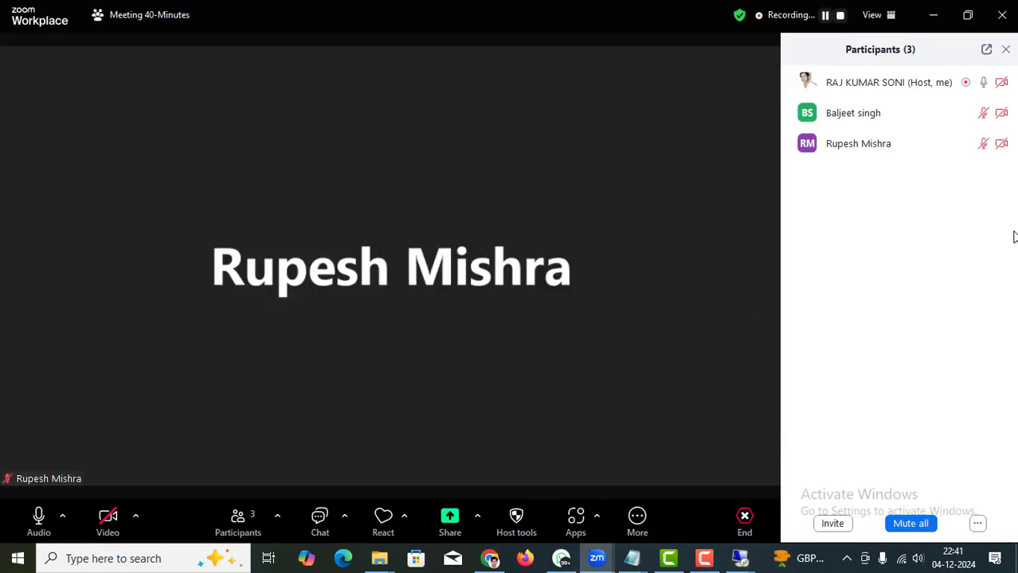
Share the entire Screen in the Zoom meeting, collapse the video panel, and return to Chrome.
click(932, 15)
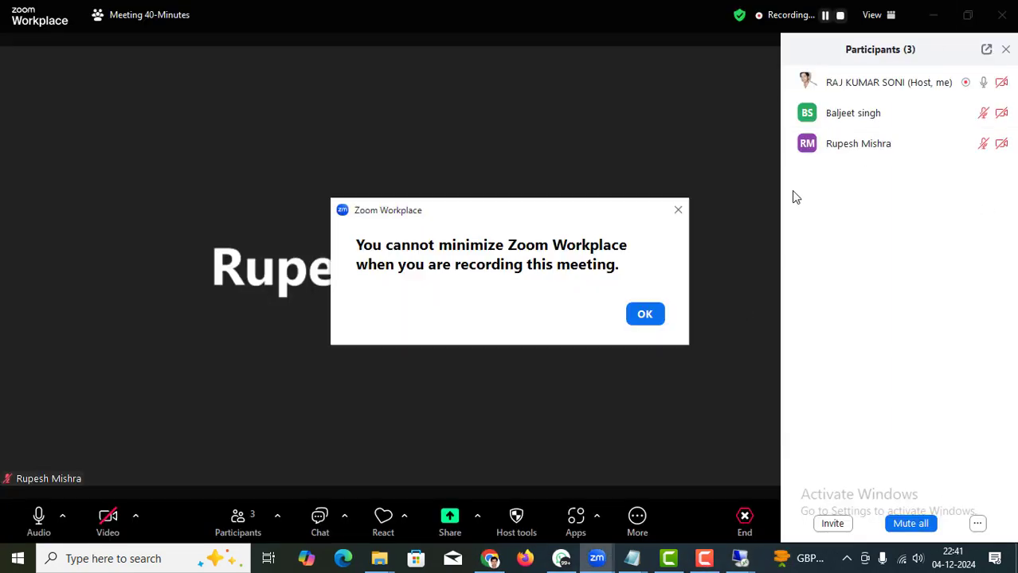
click(641, 315)
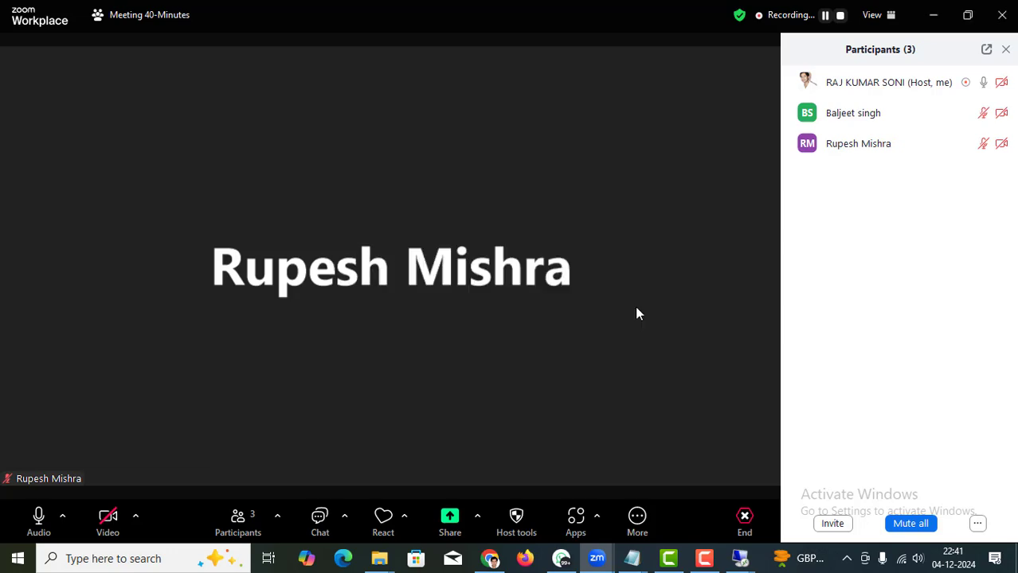
click(449, 521)
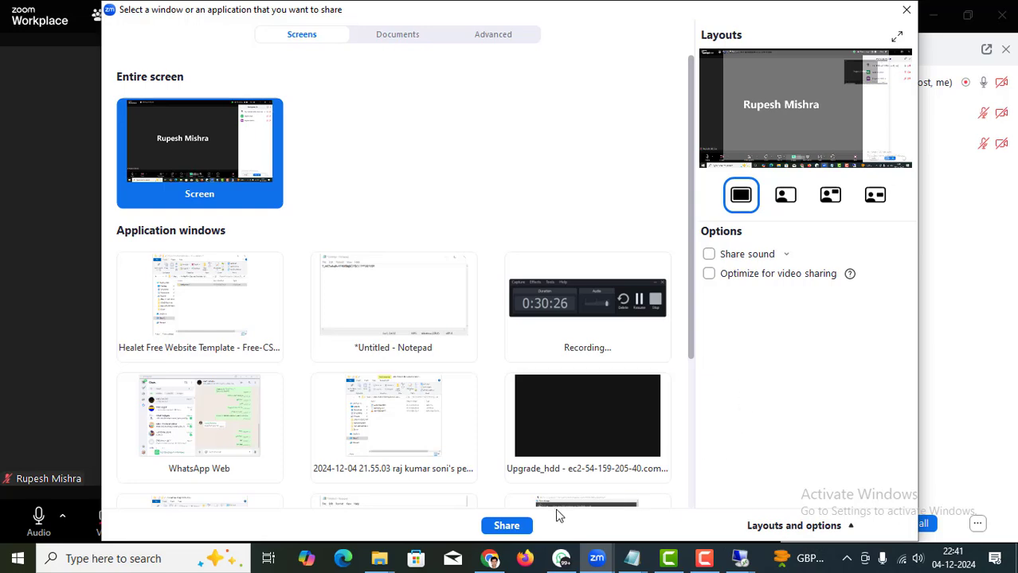
click(507, 527)
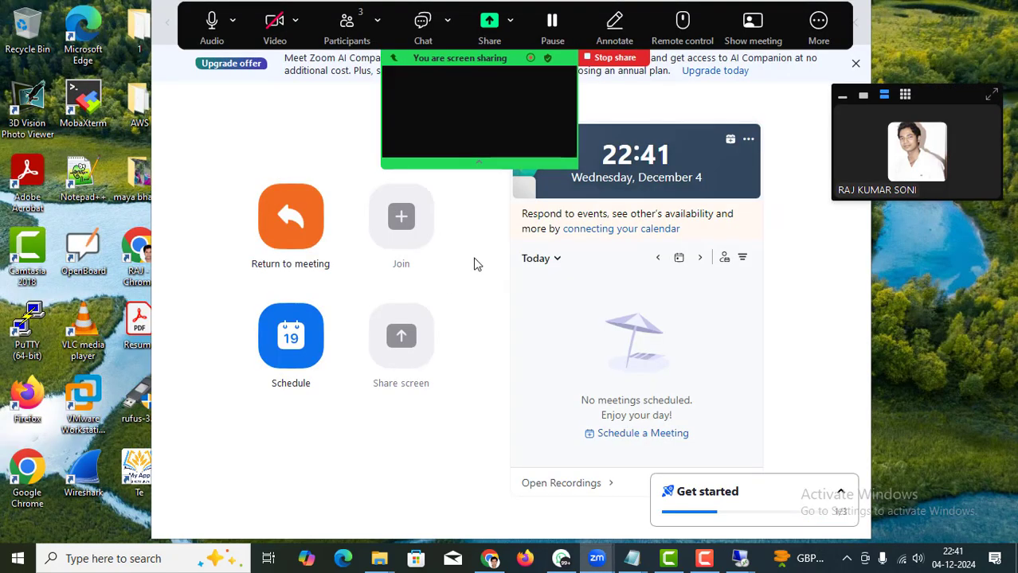
click(842, 96)
drag(913, 110, 895, 31)
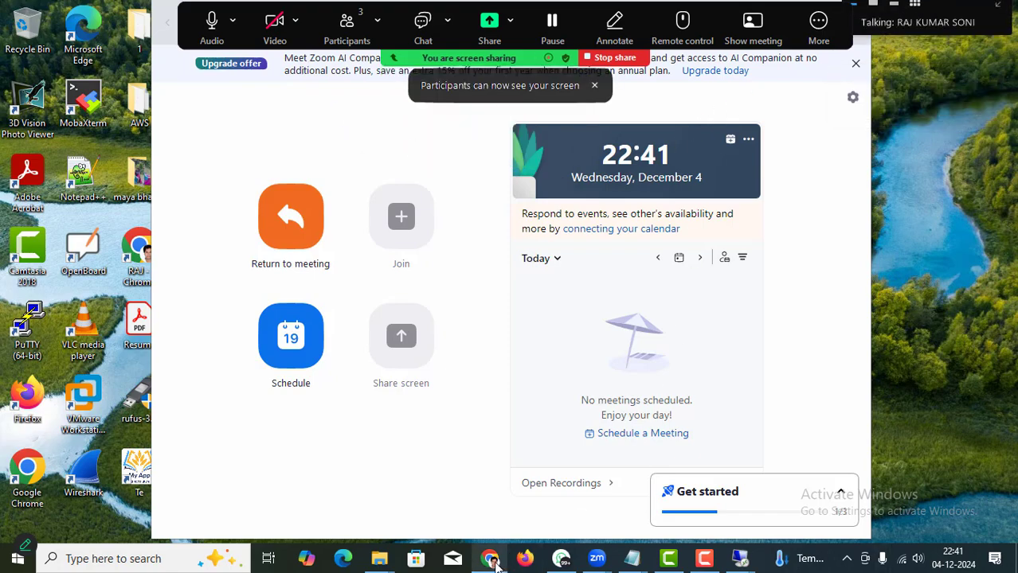
click(489, 558)
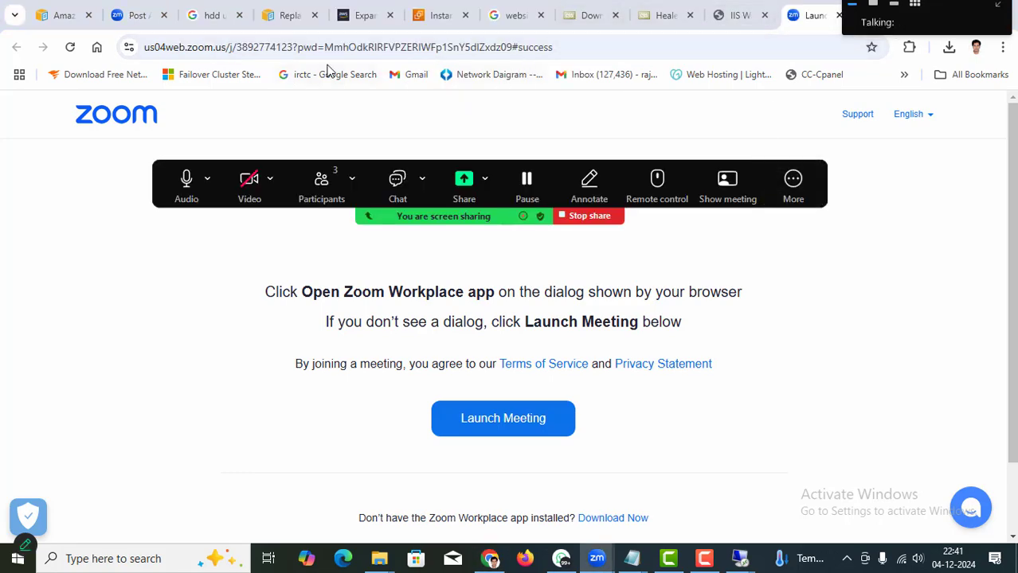
Reselect the Test instance on the EC2 Instances tab to show its details.
click(437, 15)
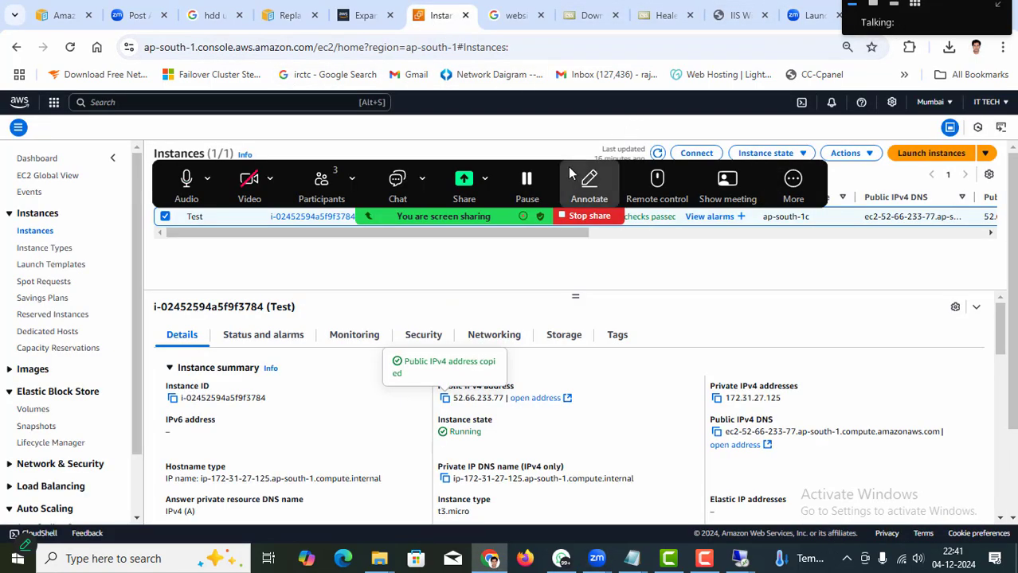
drag(585, 176, 585, 102)
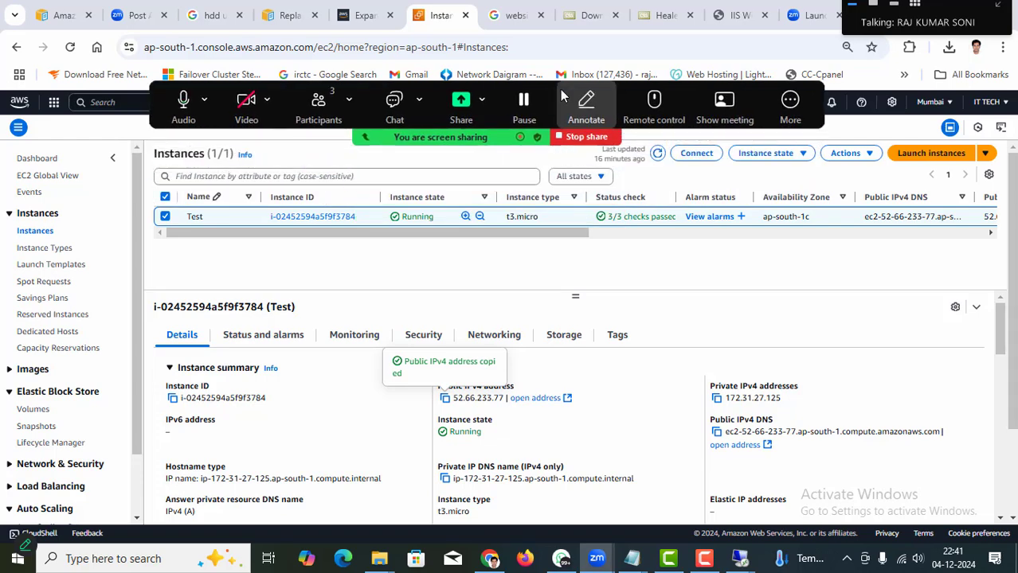
click(165, 218)
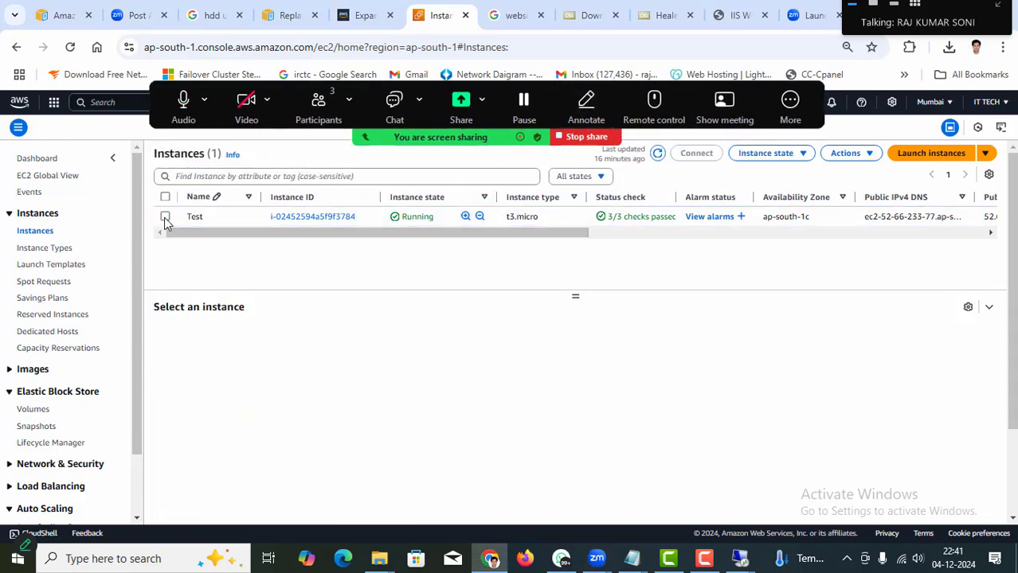
click(165, 218)
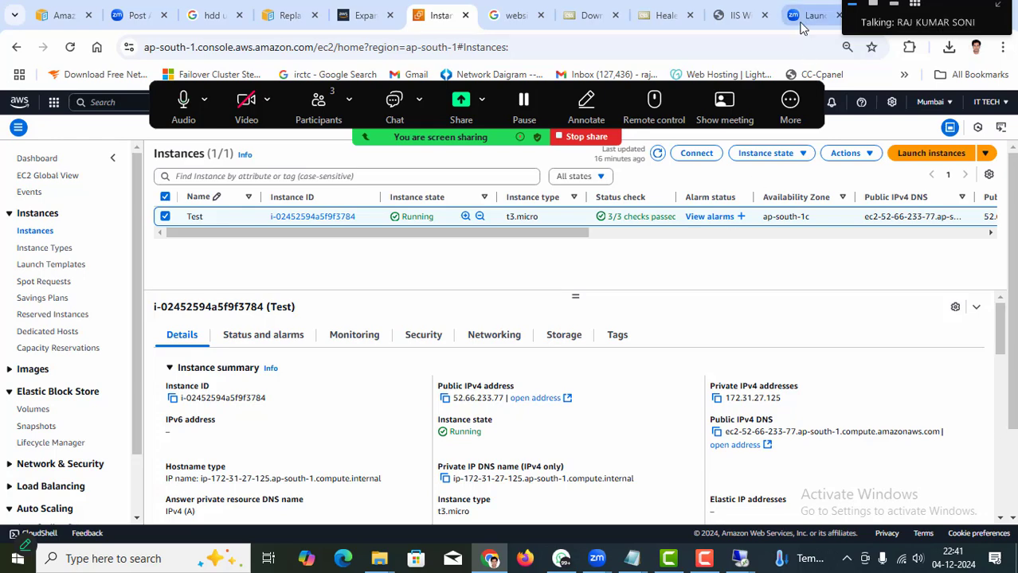
Reload 52.66.233.77 to confirm the IIS welcome page, then bring up the remote desktop.
click(739, 15)
click(609, 46)
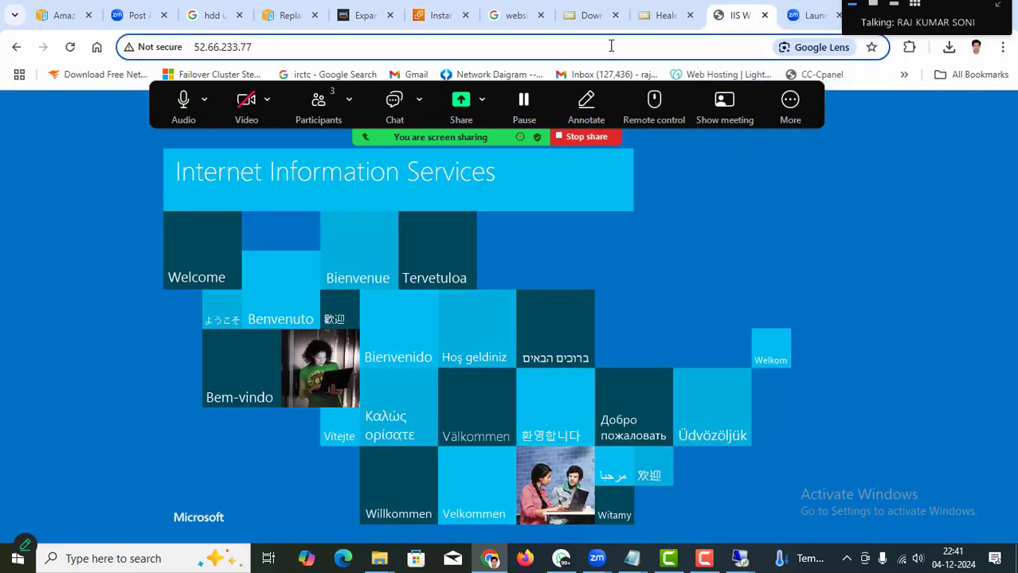
key(Return)
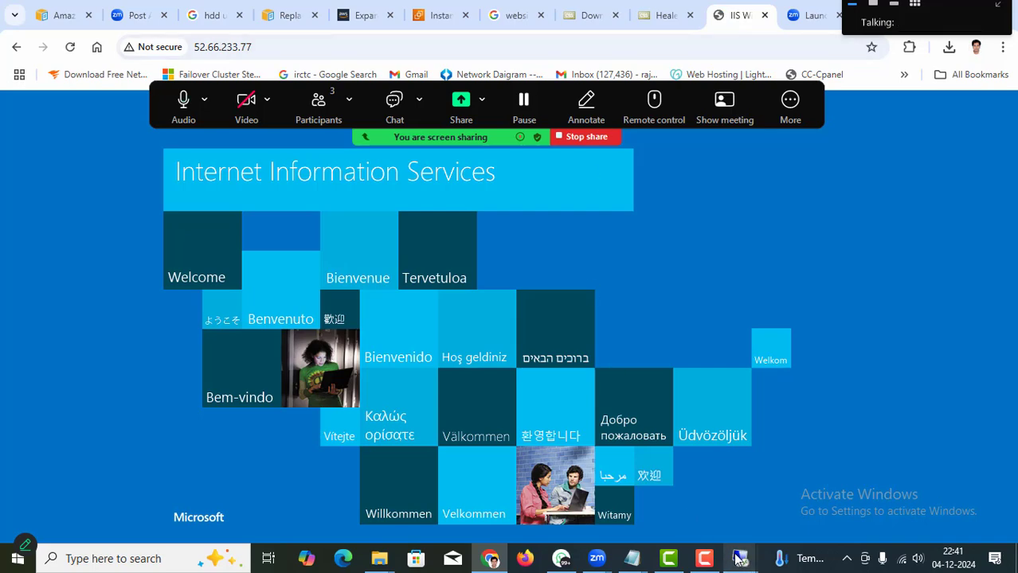
click(780, 491)
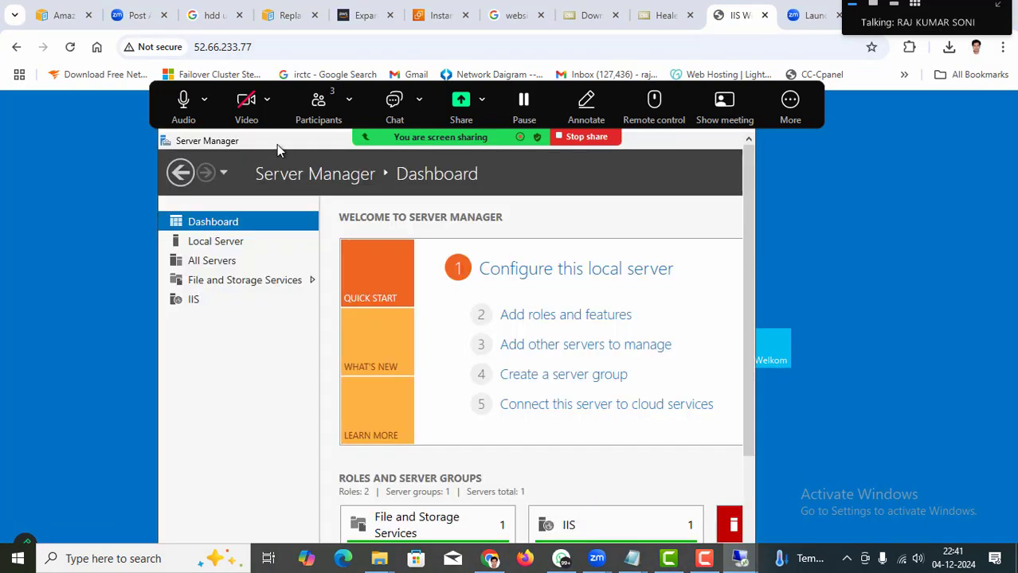
Make the remote desktop fill the screen and hide Server Manager to reveal the desktop.
double_click(276, 144)
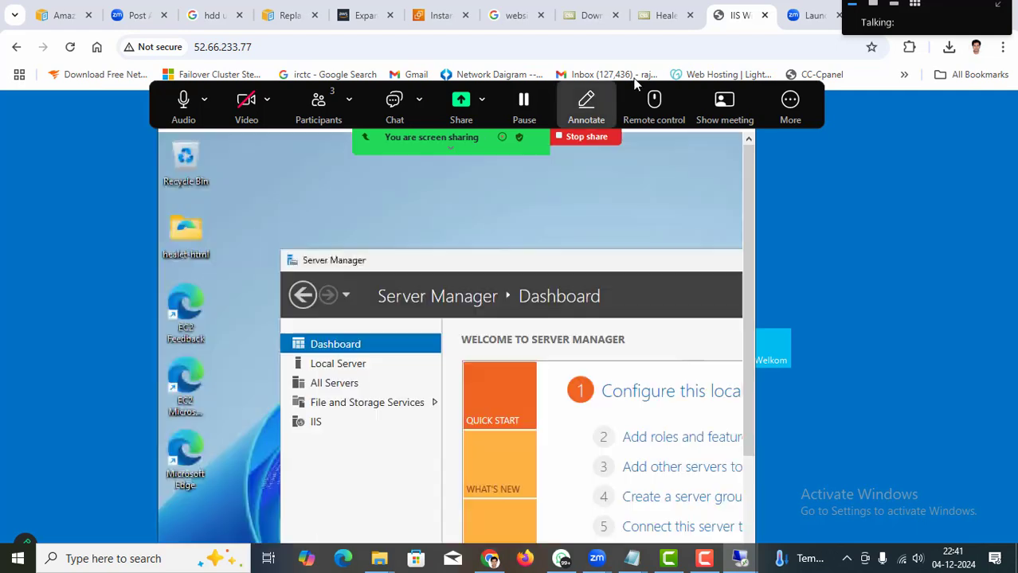
drag(731, 86, 719, 4)
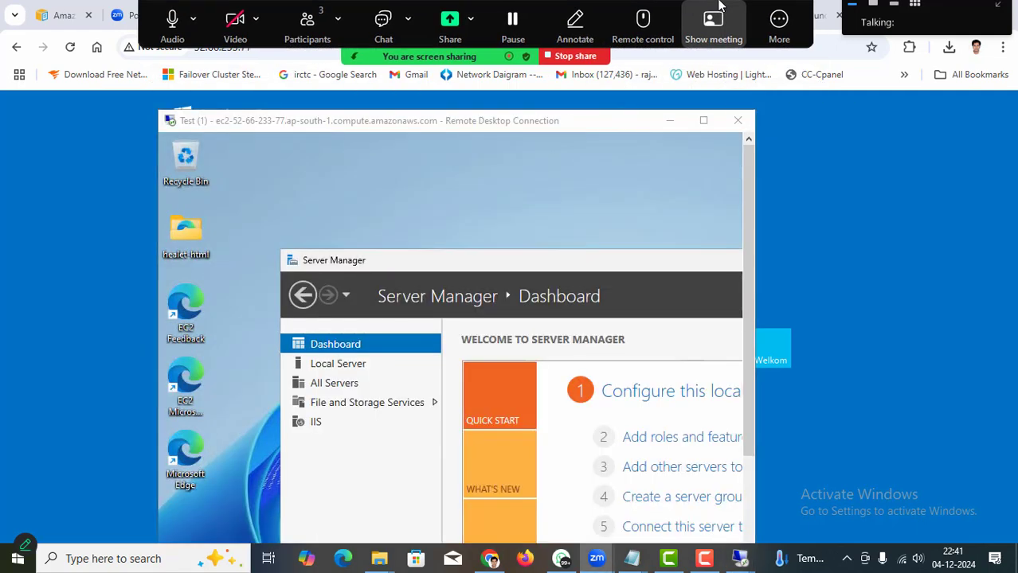
click(703, 121)
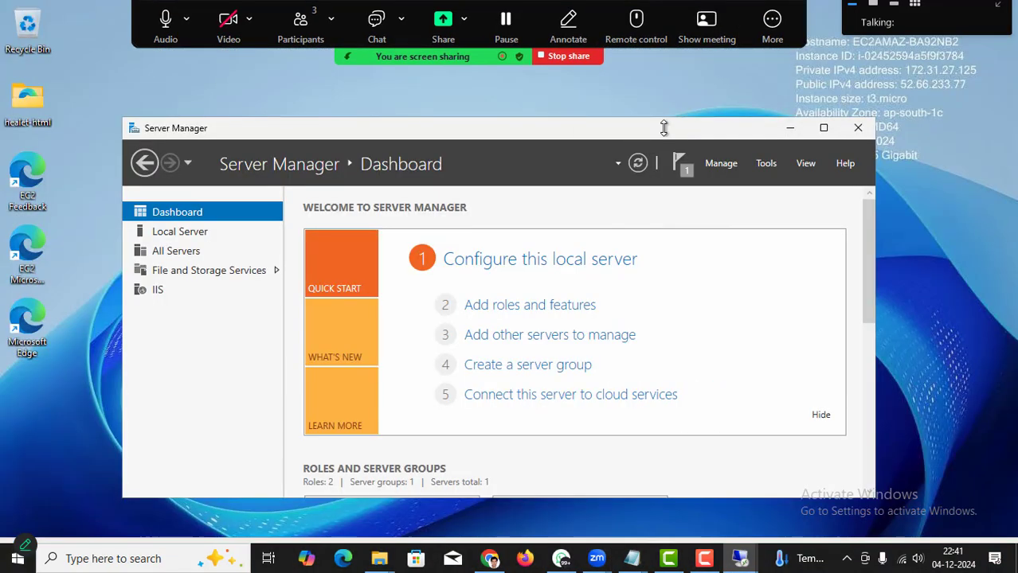
click(786, 128)
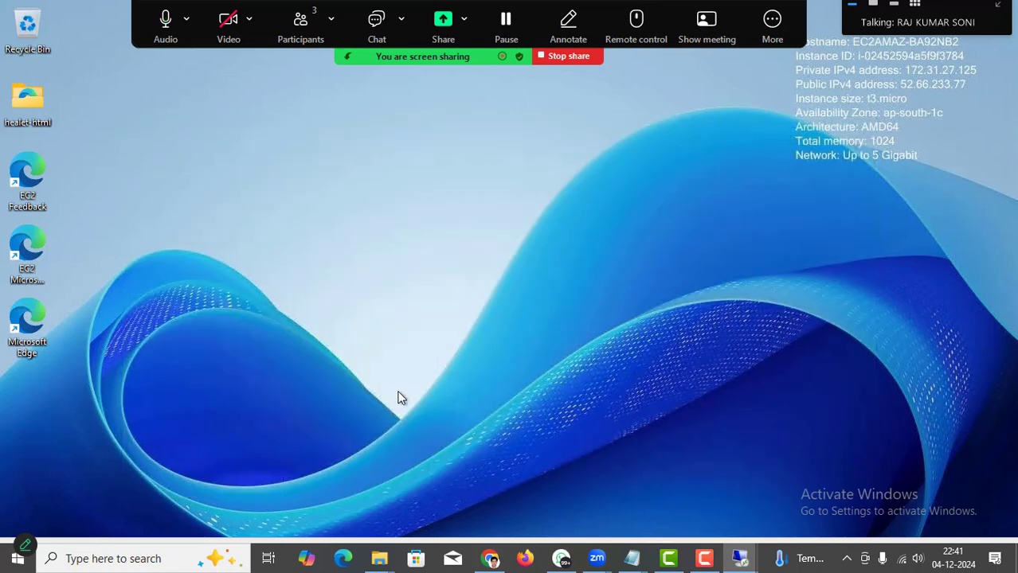
Open the healet-html folder and select all its site files and folders.
double_click(28, 100)
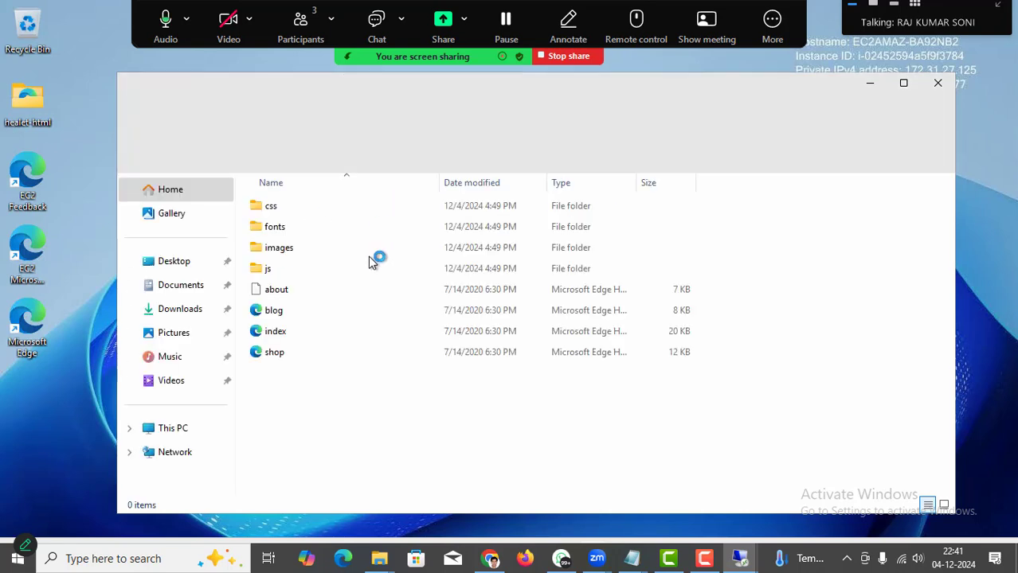
click(287, 250)
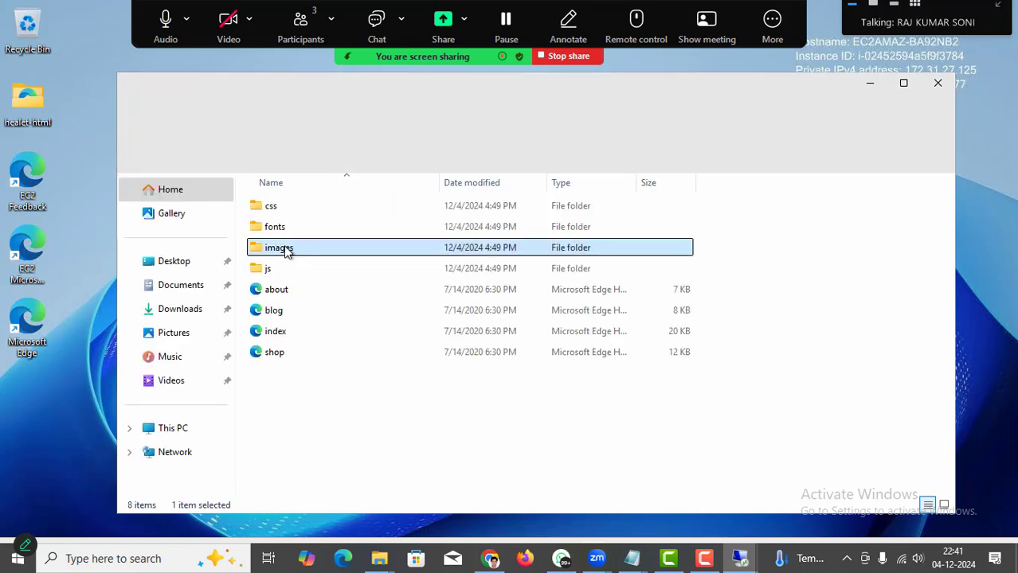
key(Down)
key(Down)
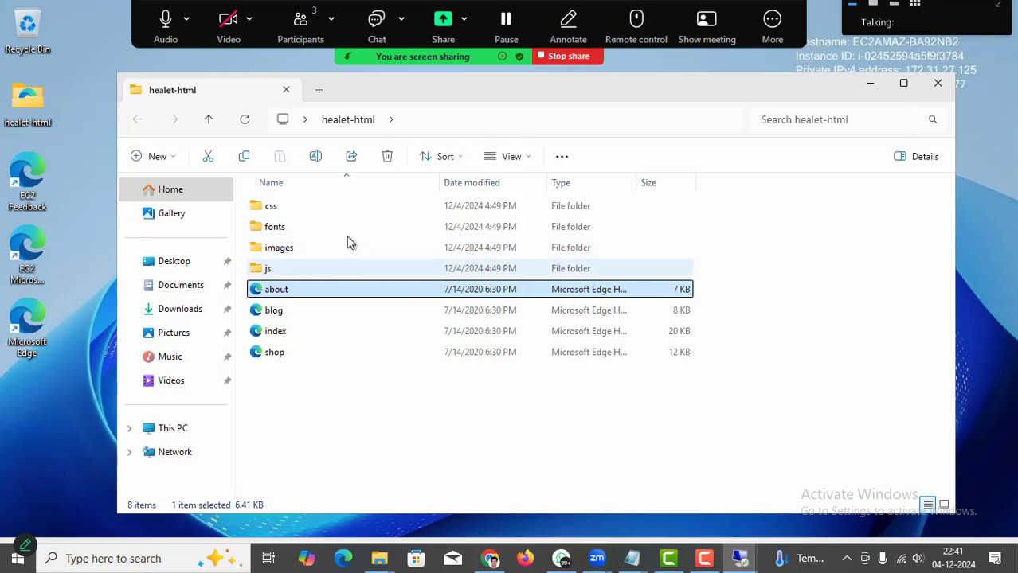
click(292, 252)
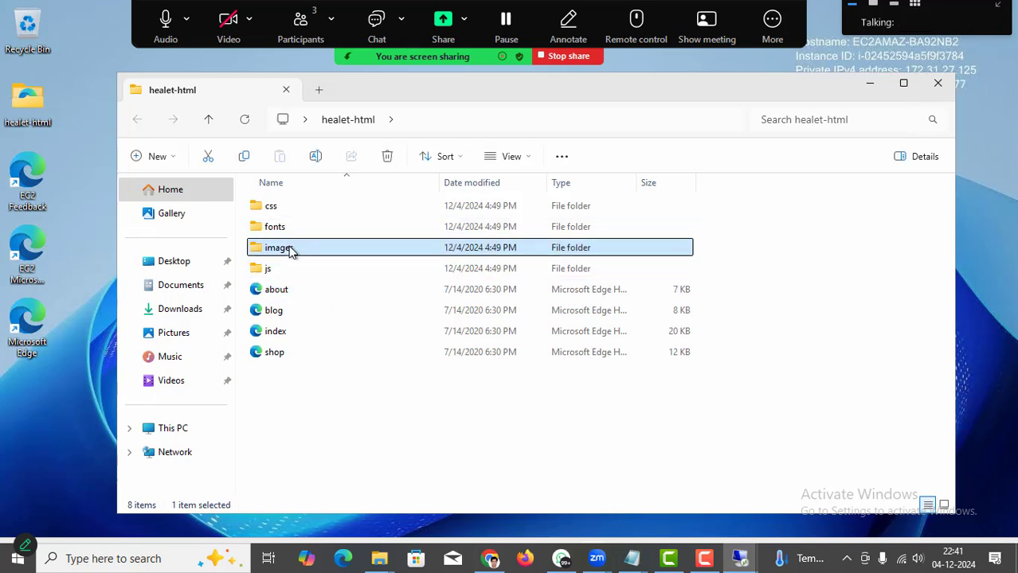
key(ctrl+a)
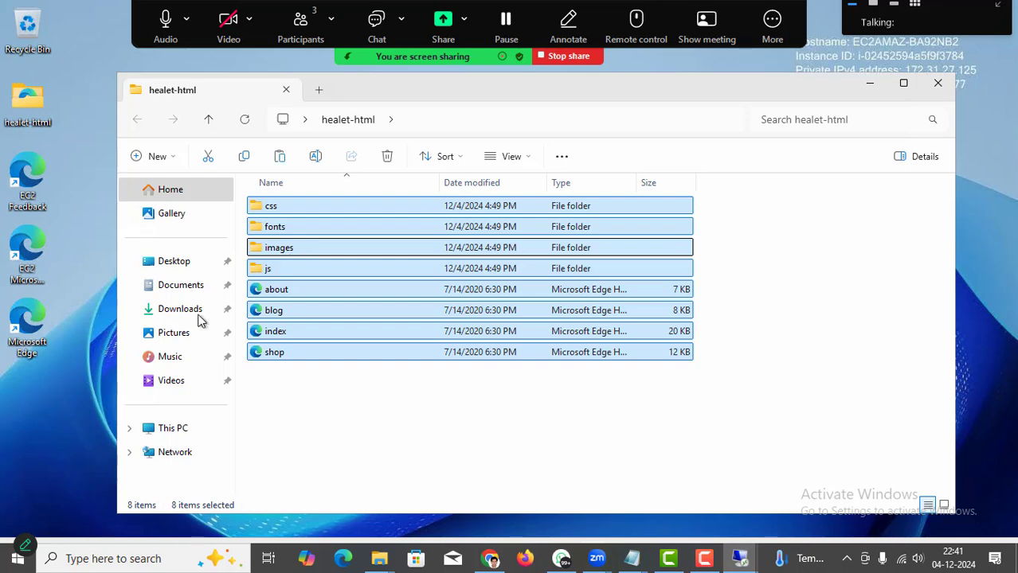
Navigate to C:\inetpub\wwwroot on the server.
click(173, 429)
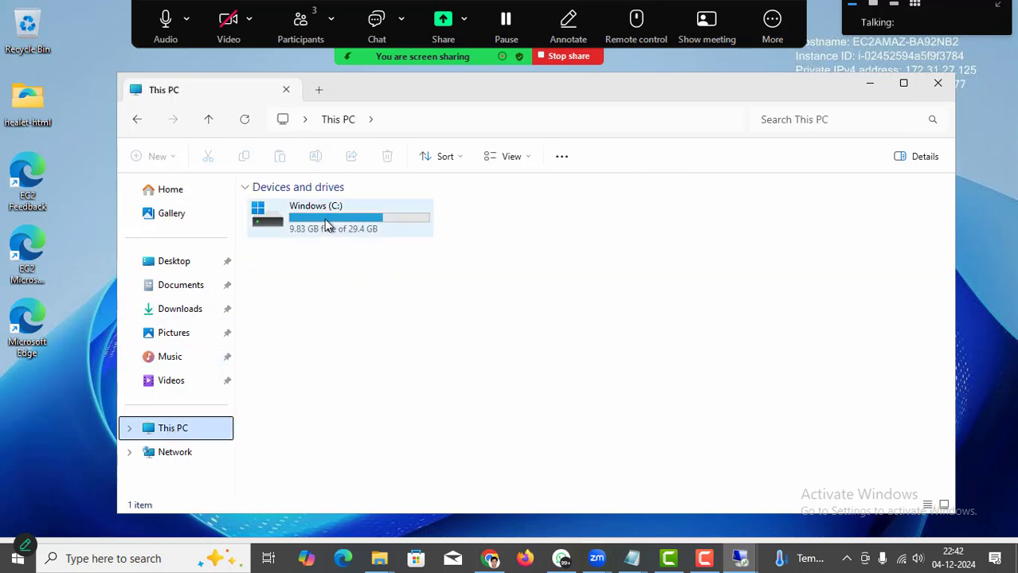
double_click(324, 223)
double_click(290, 207)
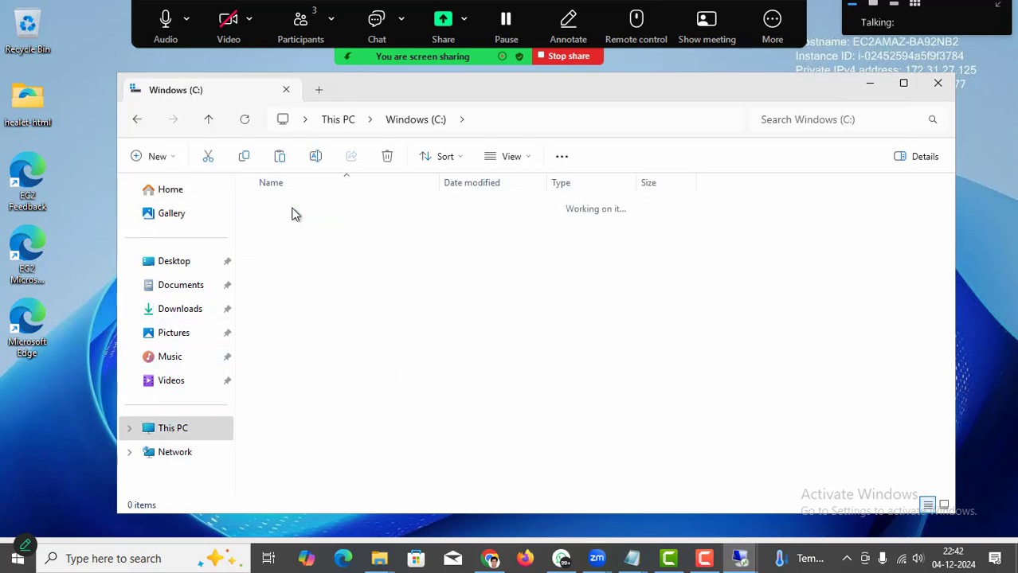
click(410, 121)
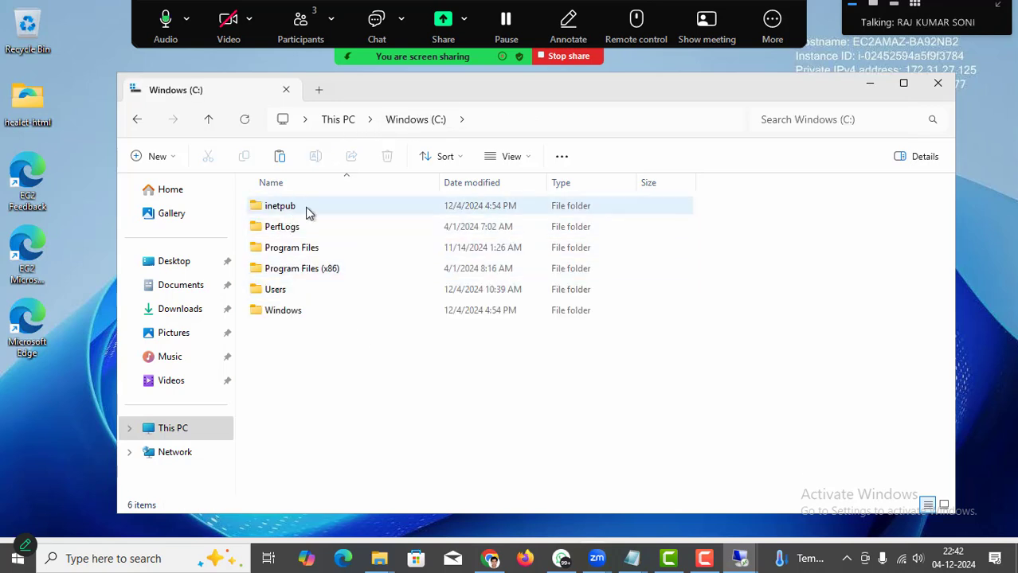
double_click(307, 210)
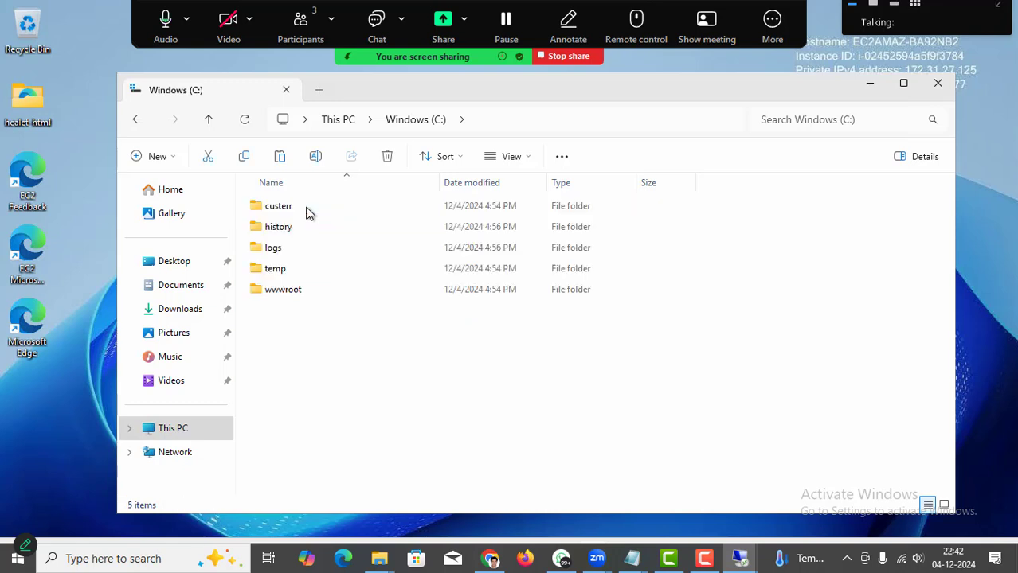
double_click(288, 292)
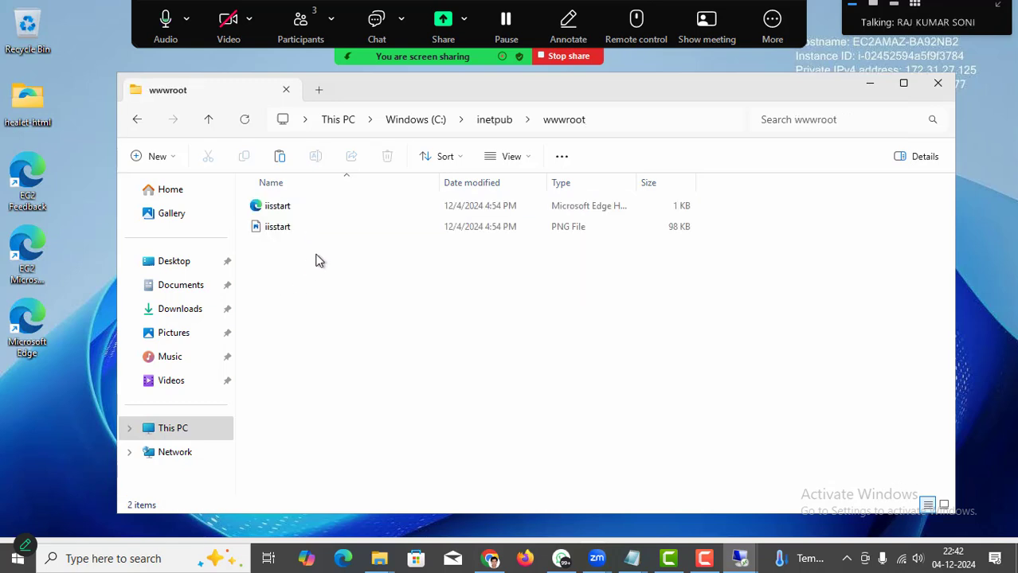
Delete the iisstart files, paste the healet-html site files, and minimize the remote session.
key(ctrl+a)
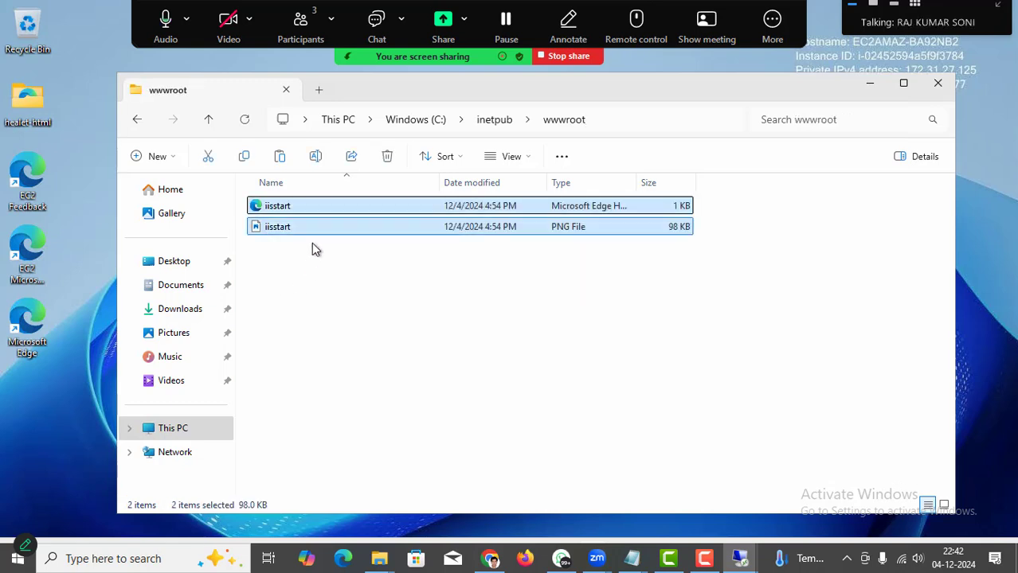
key(Delete)
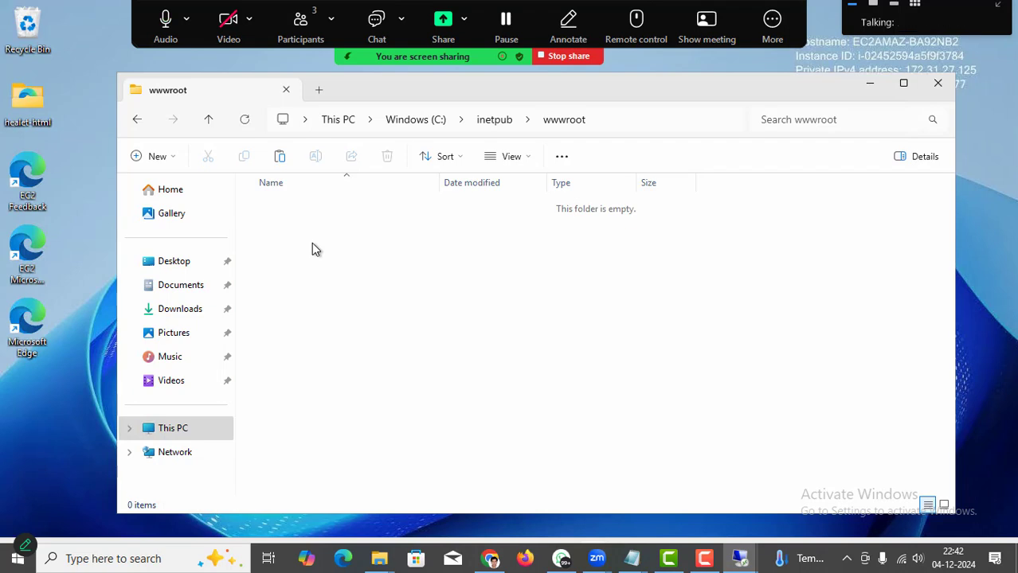
key(ctrl+v)
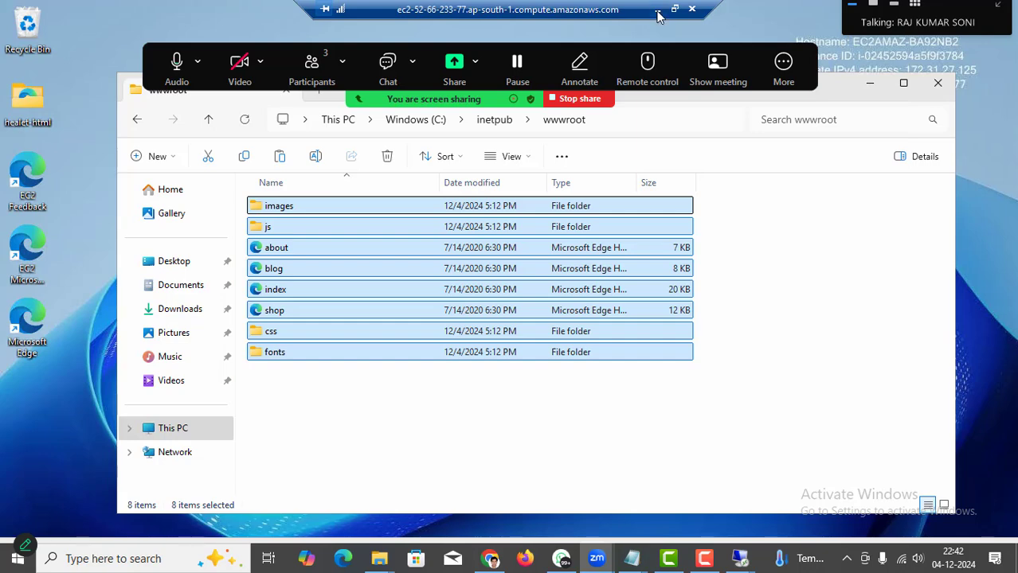
click(657, 11)
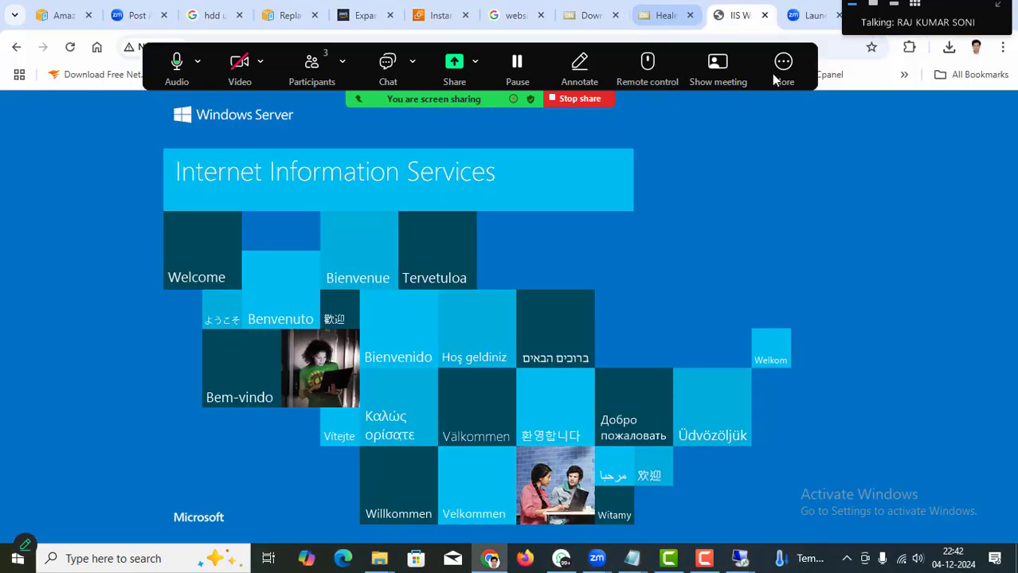
Reload 52.66.233.77 in Chrome to show the new Healet site.
click(836, 49)
click(641, 303)
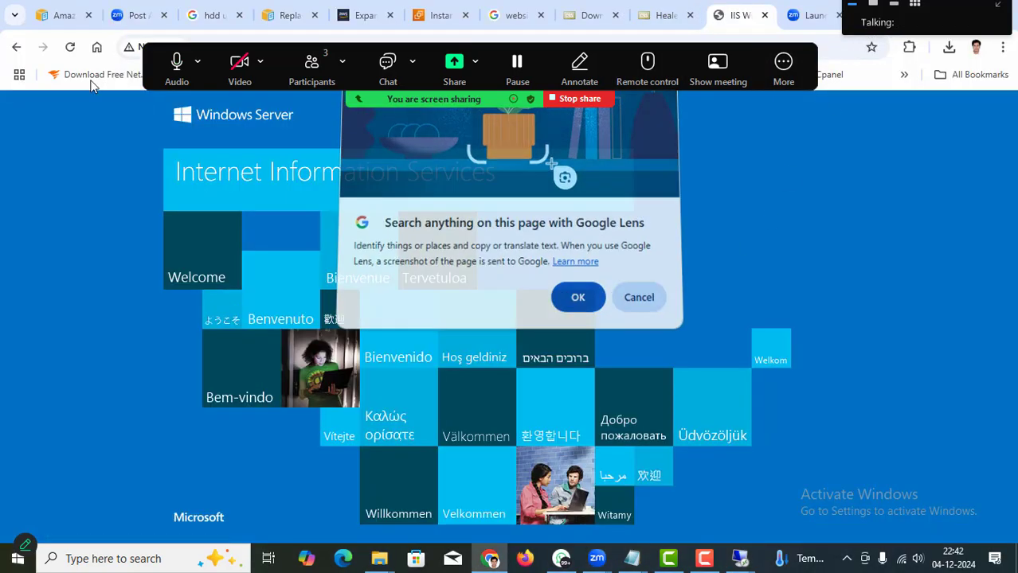
drag(394, 53, 374, 462)
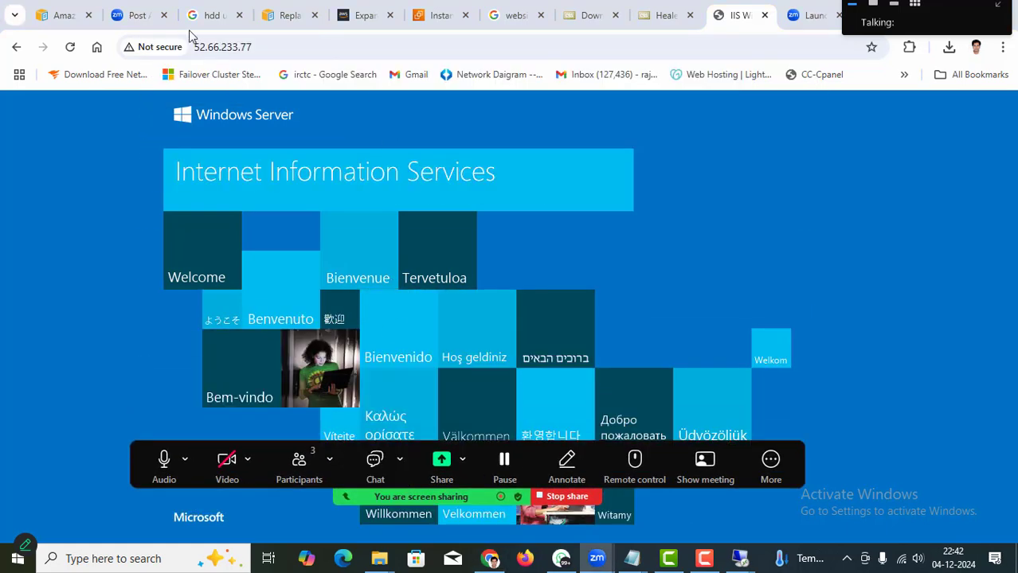
click(78, 49)
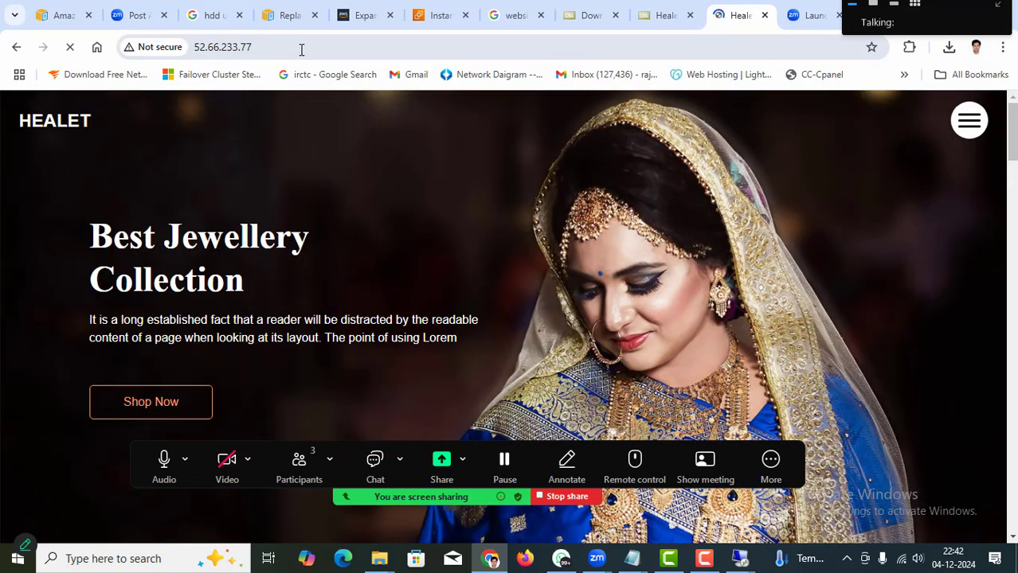
click(301, 50)
key(ctrl+c)
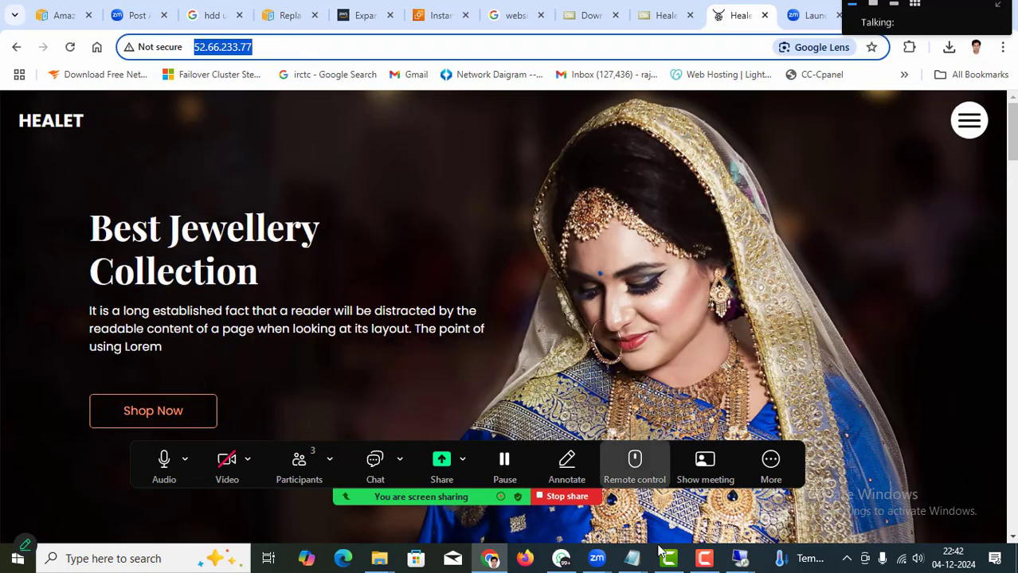
mouse_move(589, 561)
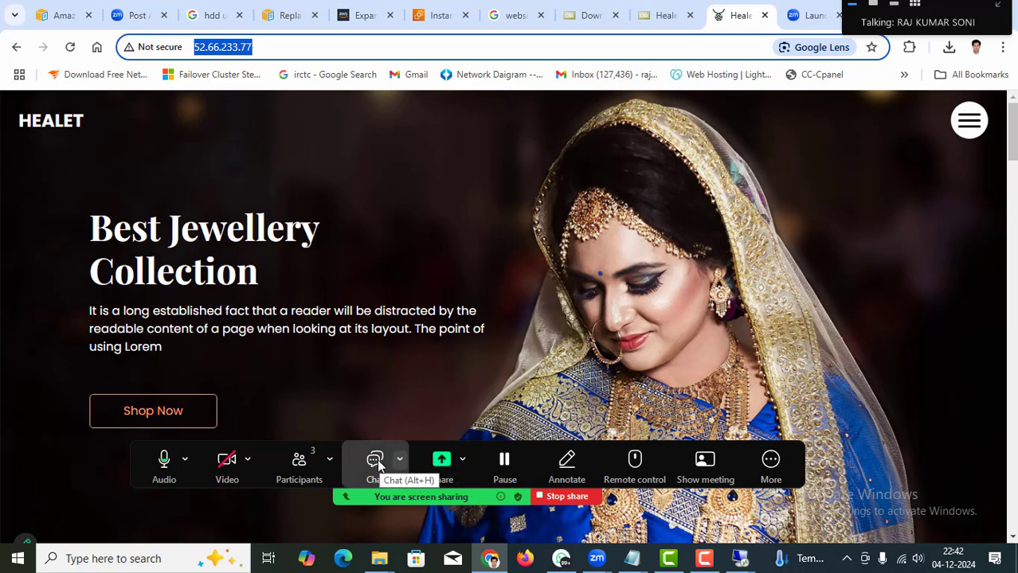
click(375, 462)
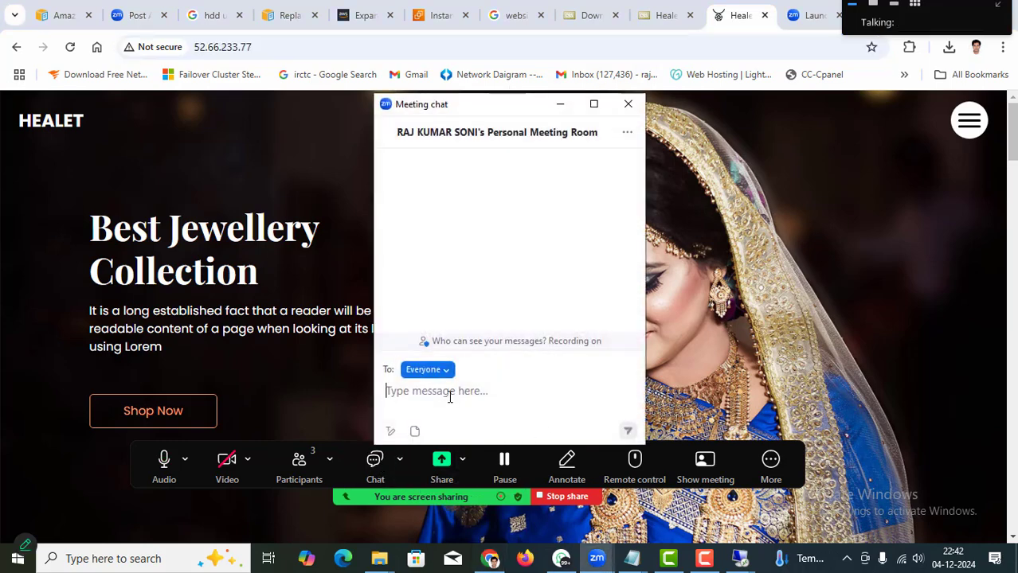
key(ctrl+v)
key(Return)
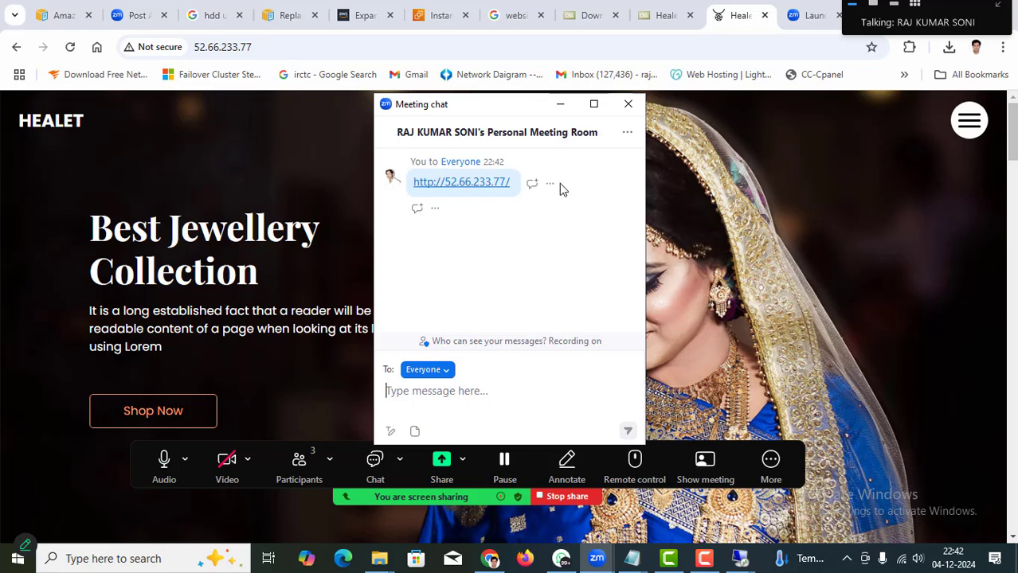
click(559, 106)
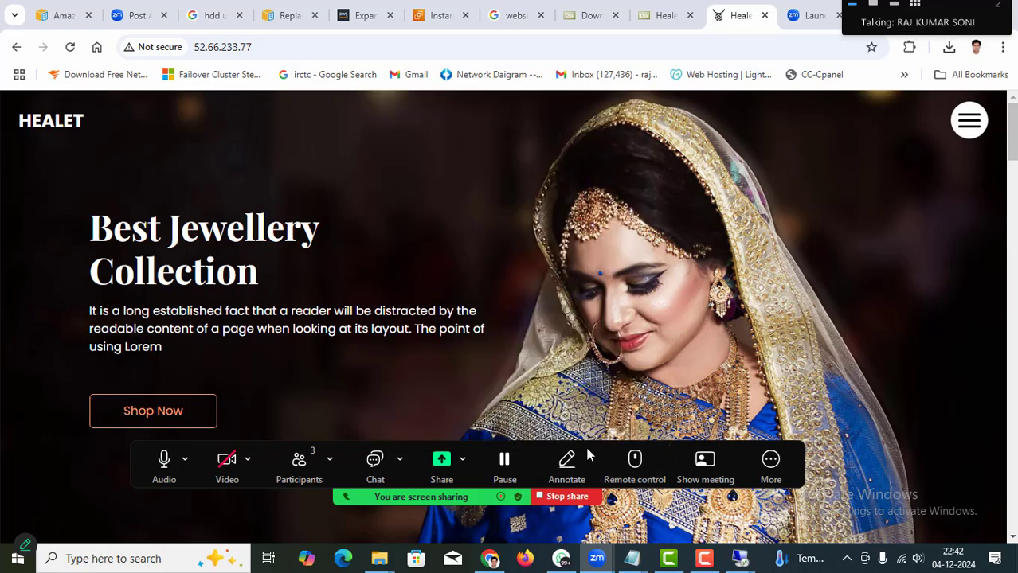
drag(410, 451, 478, 144)
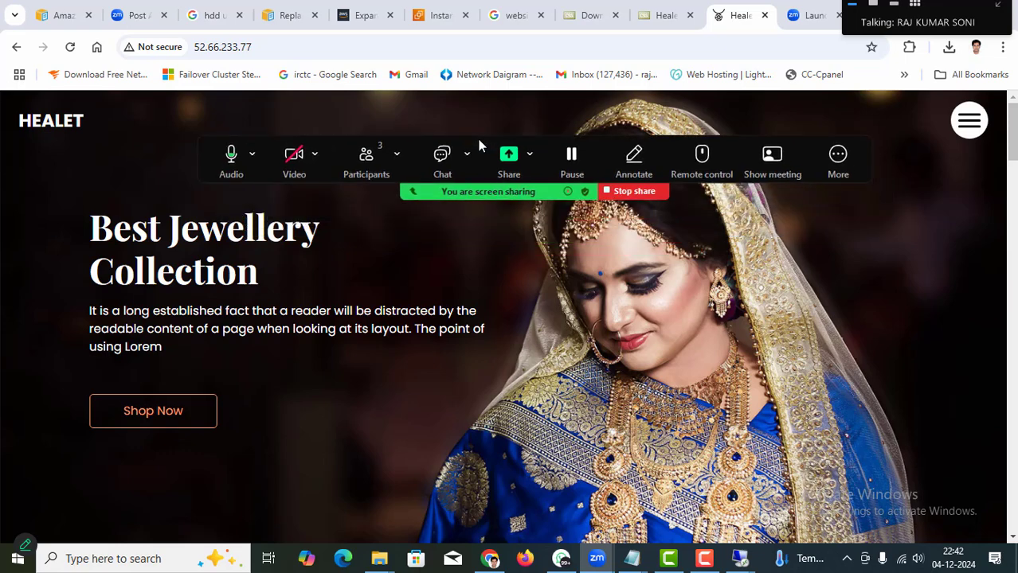
View the Test instance's Storage details on the EC2 Instances page.
click(438, 18)
drag(596, 146, 594, 472)
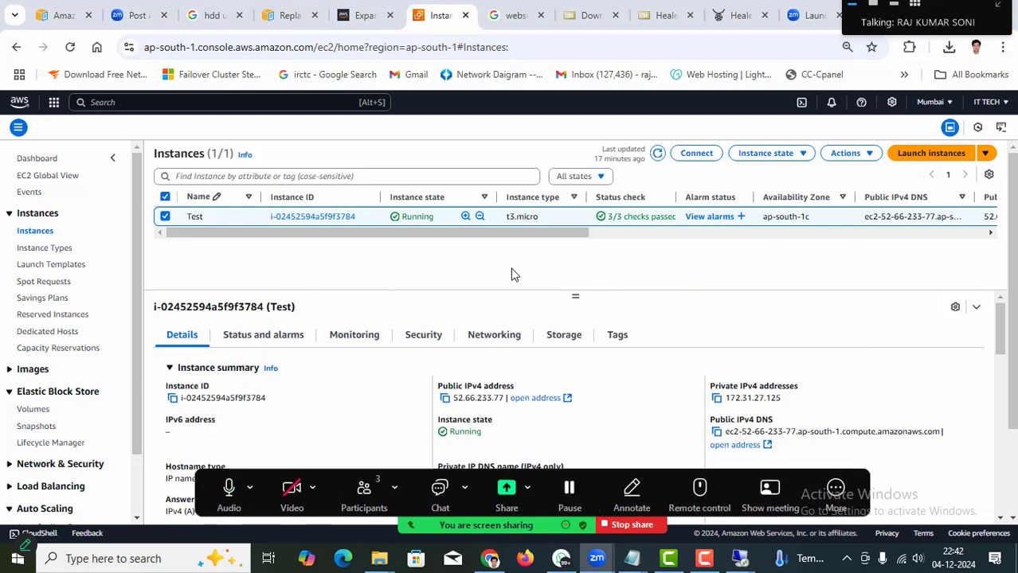
click(557, 335)
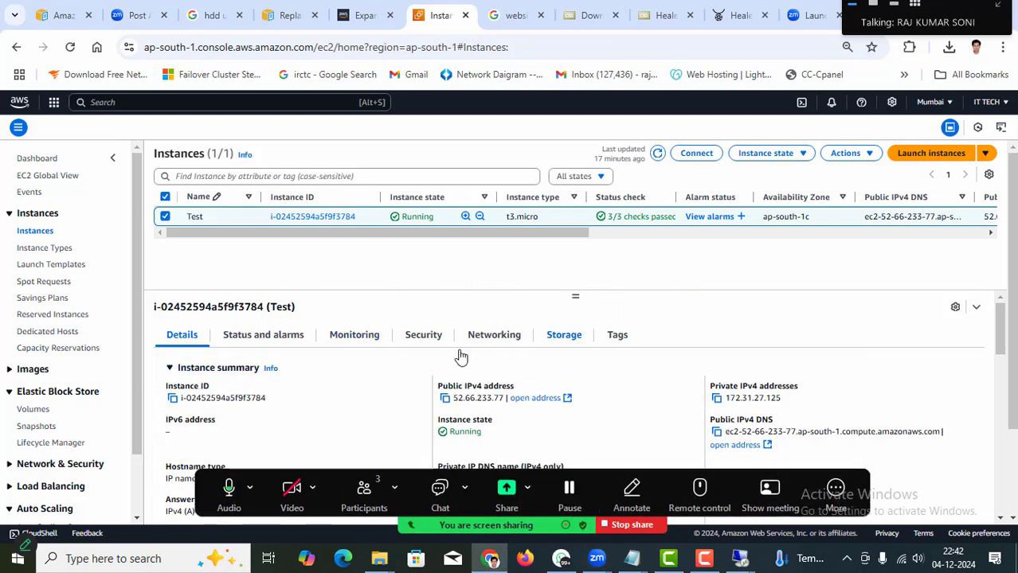
scroll(318, 374, down, 5)
scroll(312, 379, up, 3)
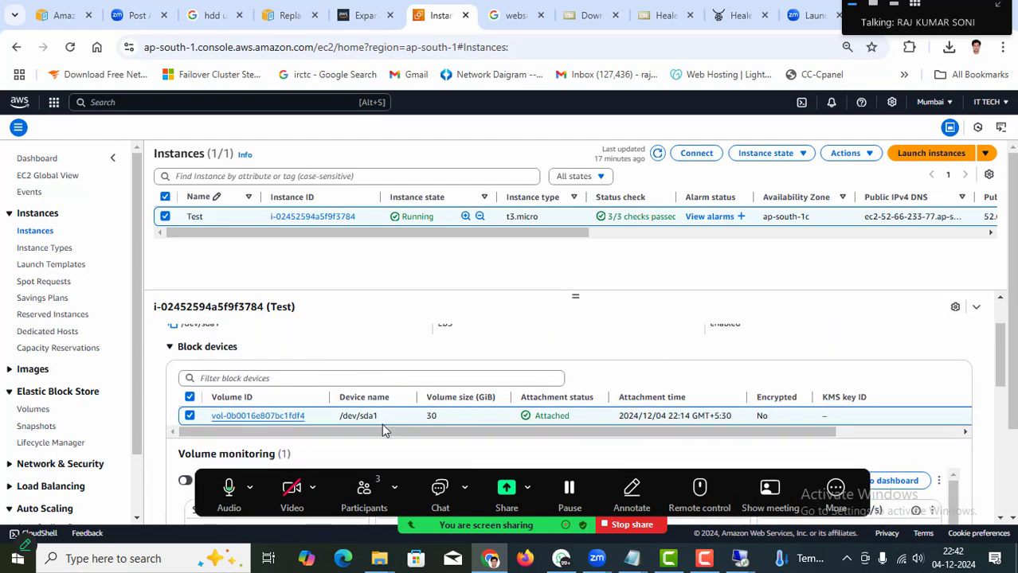
Select the 30 GiB root volume on the Volumes page and open its Actions menu.
click(33, 409)
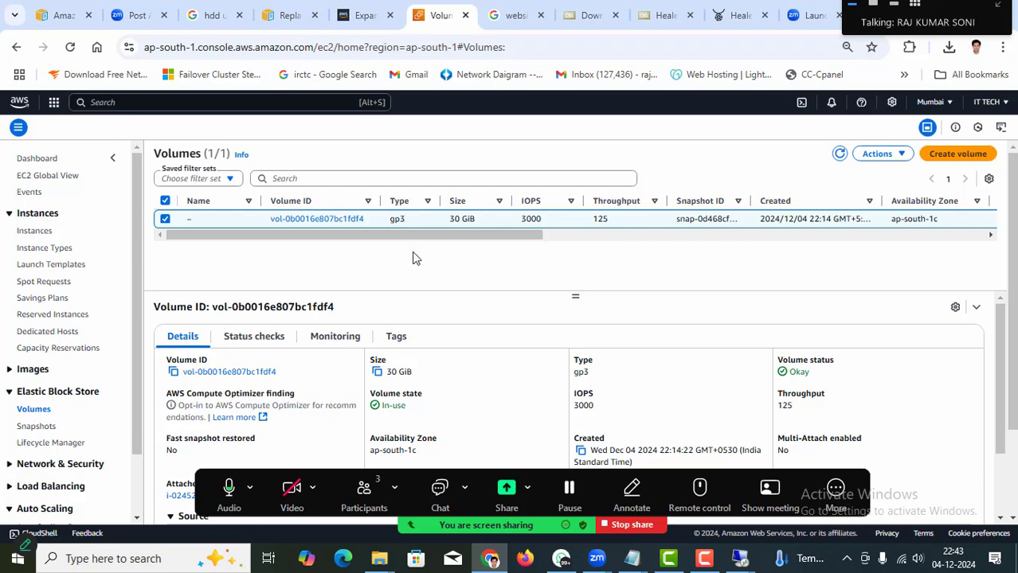
click(166, 220)
click(166, 220)
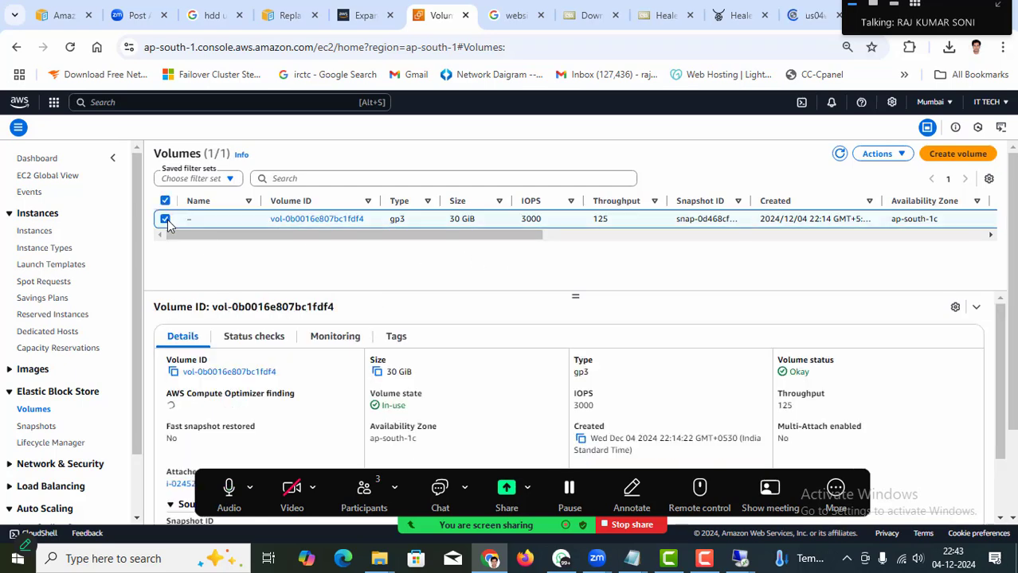
click(897, 157)
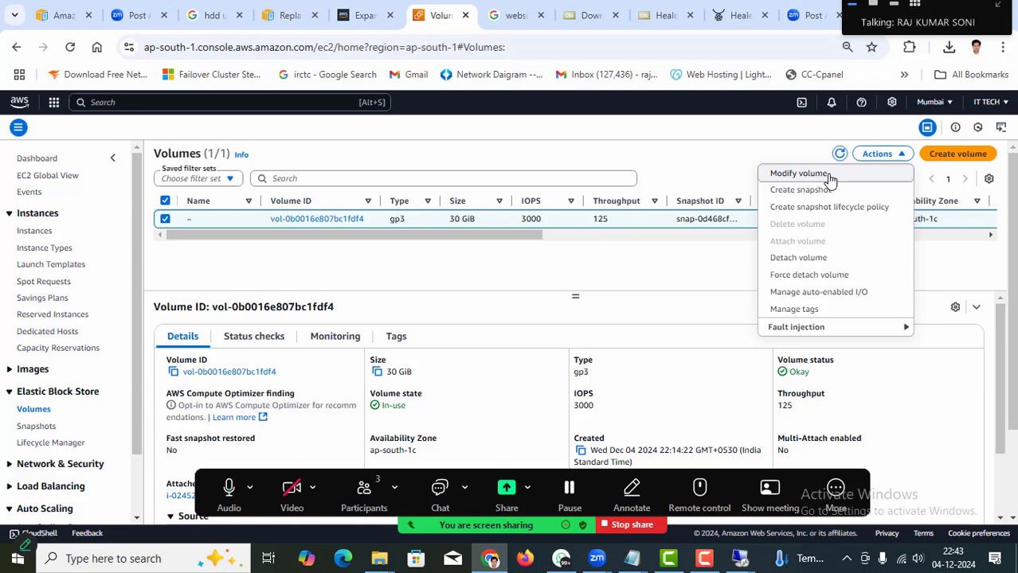
Modify the root volume to type io2 with size 60 GiB and confirm the change.
click(828, 177)
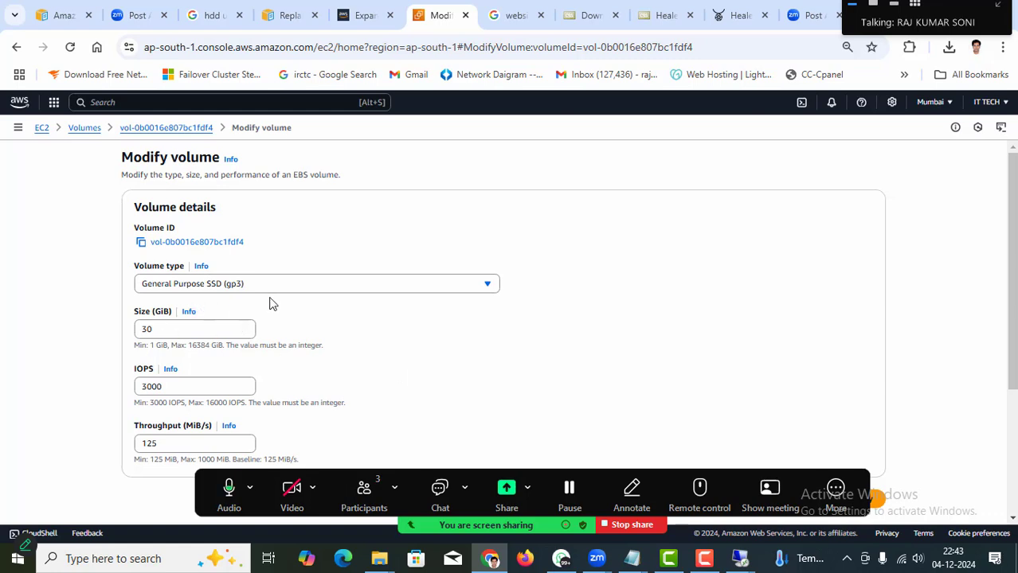
click(343, 288)
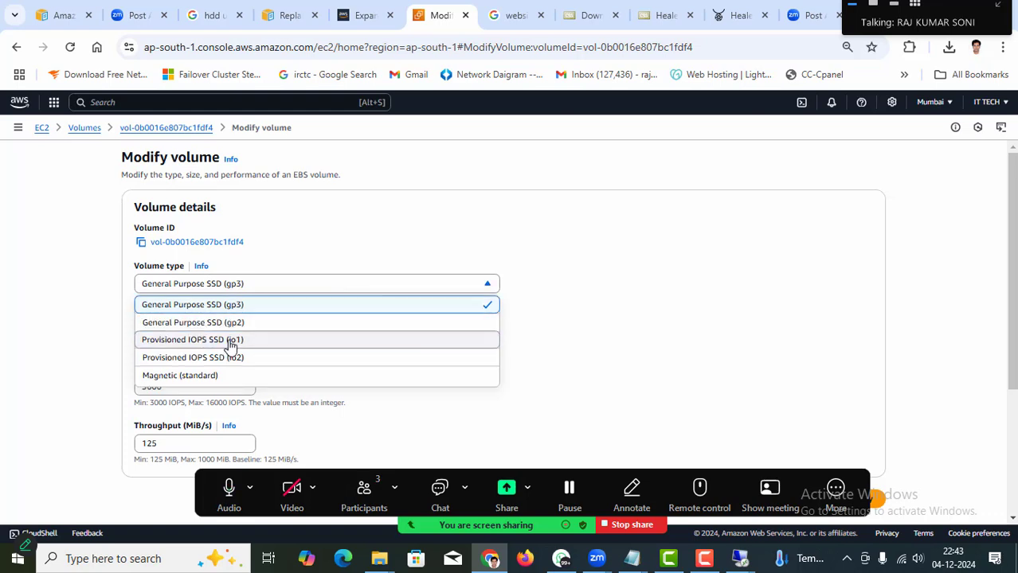
scroll(203, 378, down, 1)
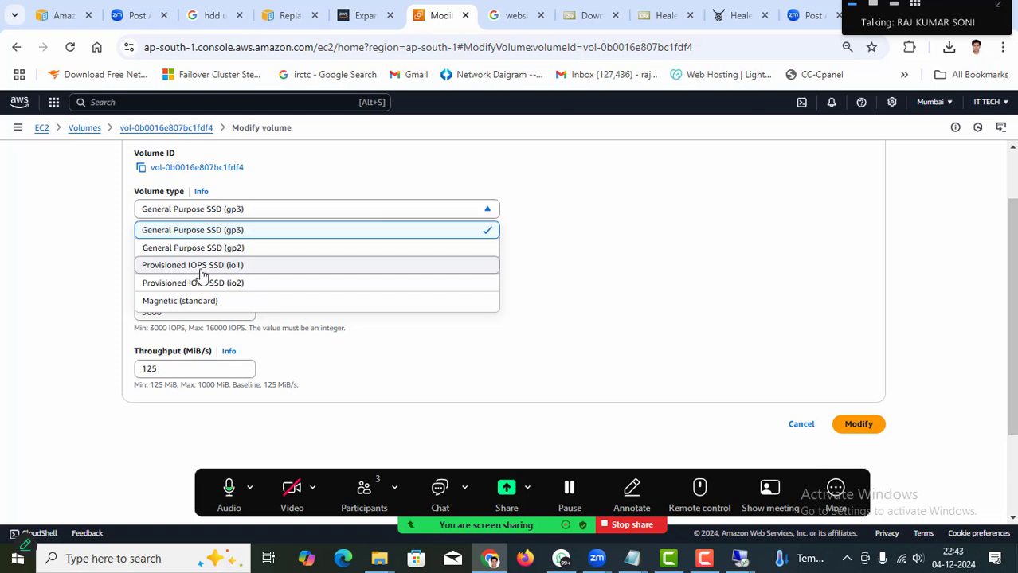
click(196, 287)
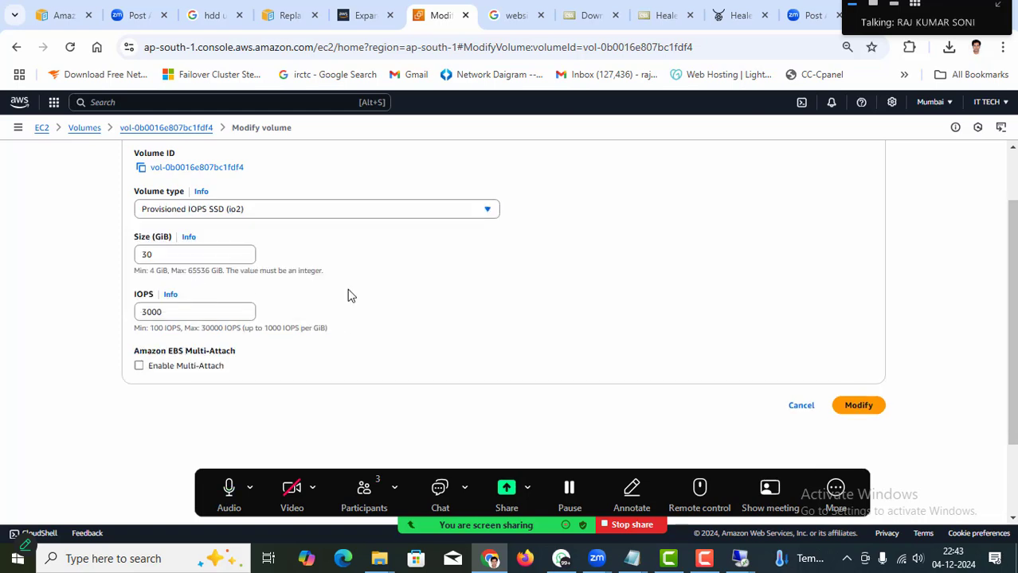
double_click(135, 254)
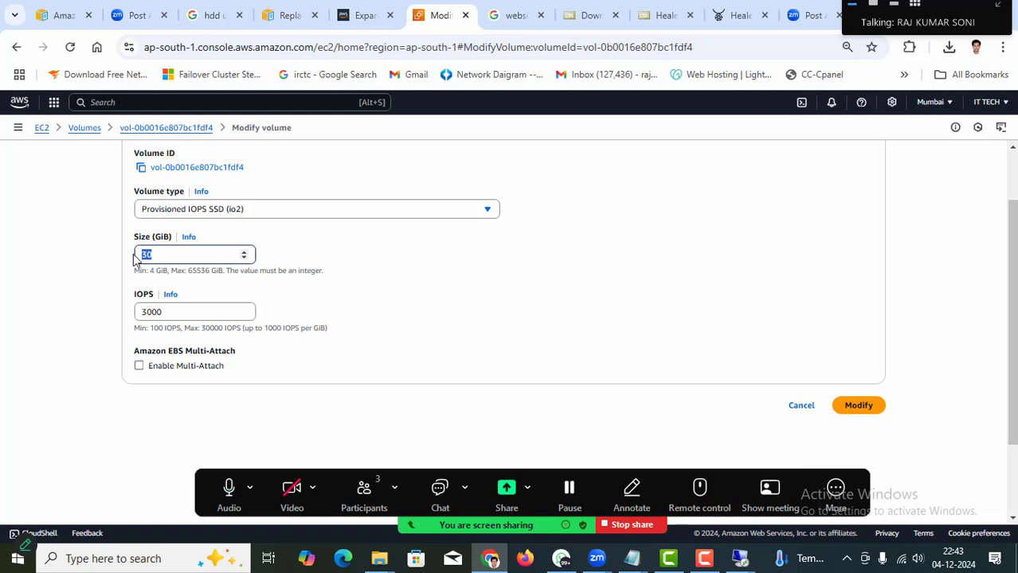
key(BackSpace)
text(60)
click(474, 288)
scroll(475, 288, down, 2)
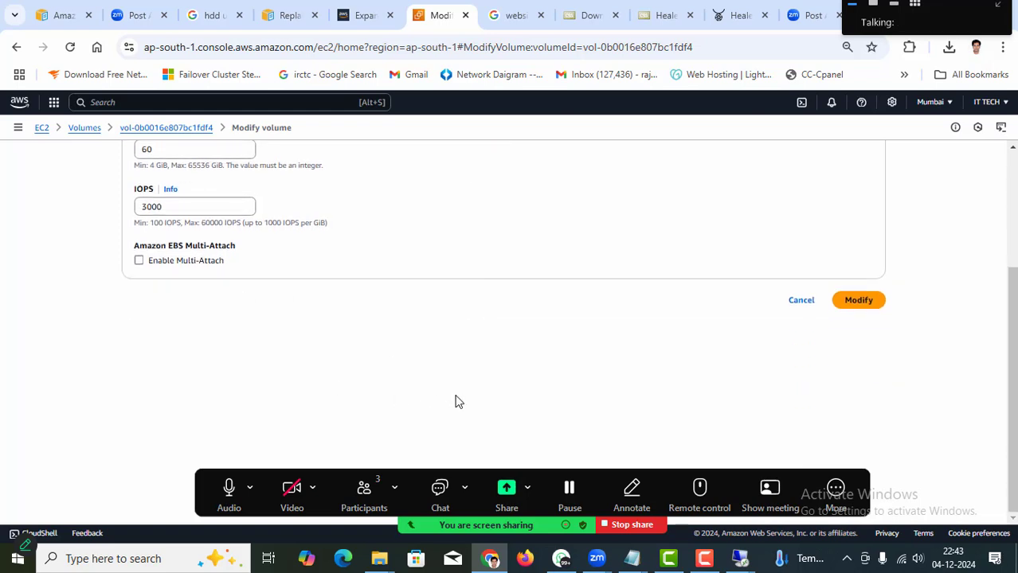
scroll(456, 402, up, 2)
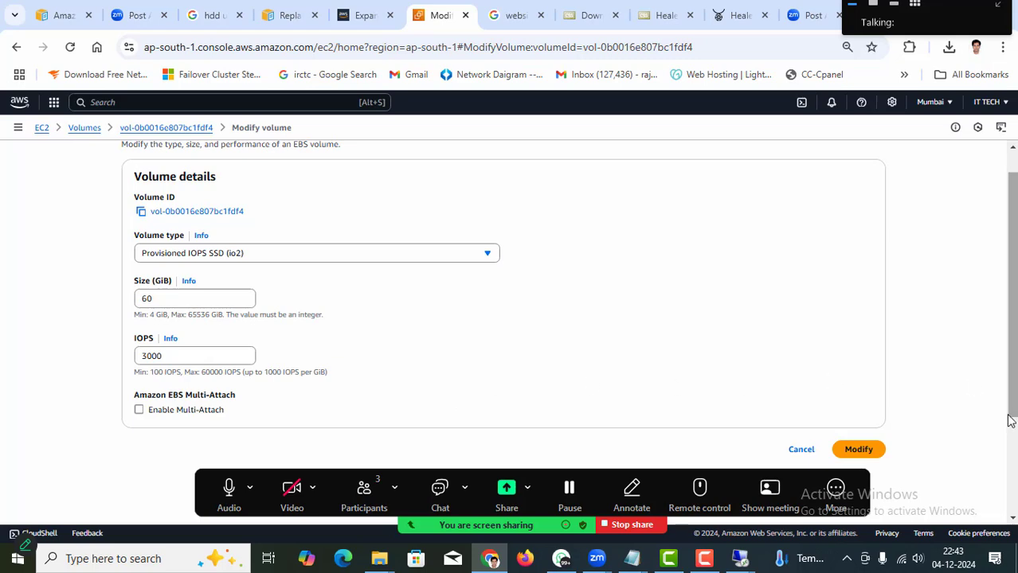
click(858, 451)
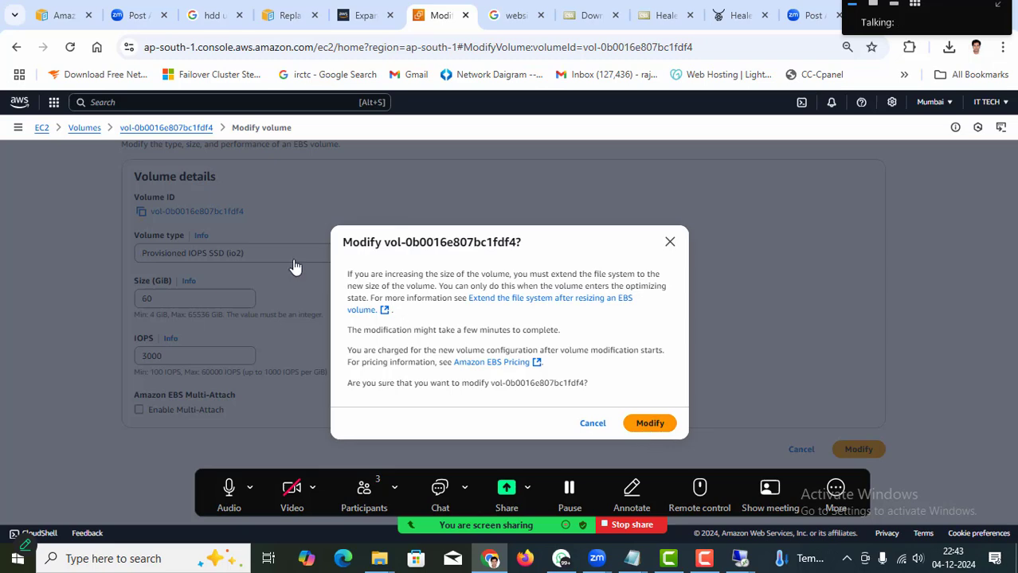
click(648, 426)
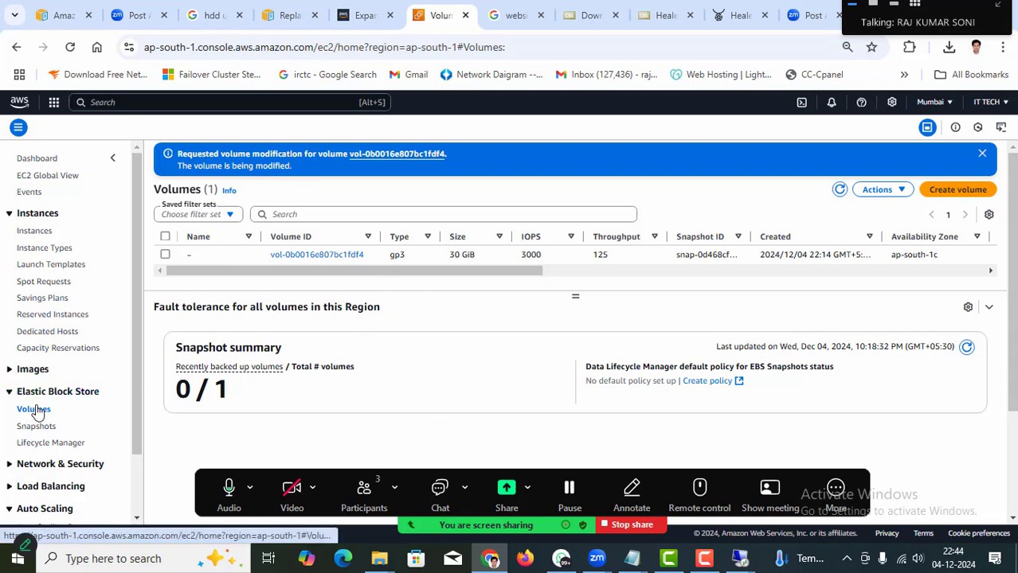
Refresh the Volumes list to confirm io2 at 60 GiB and close the five spare browser tabs.
click(840, 191)
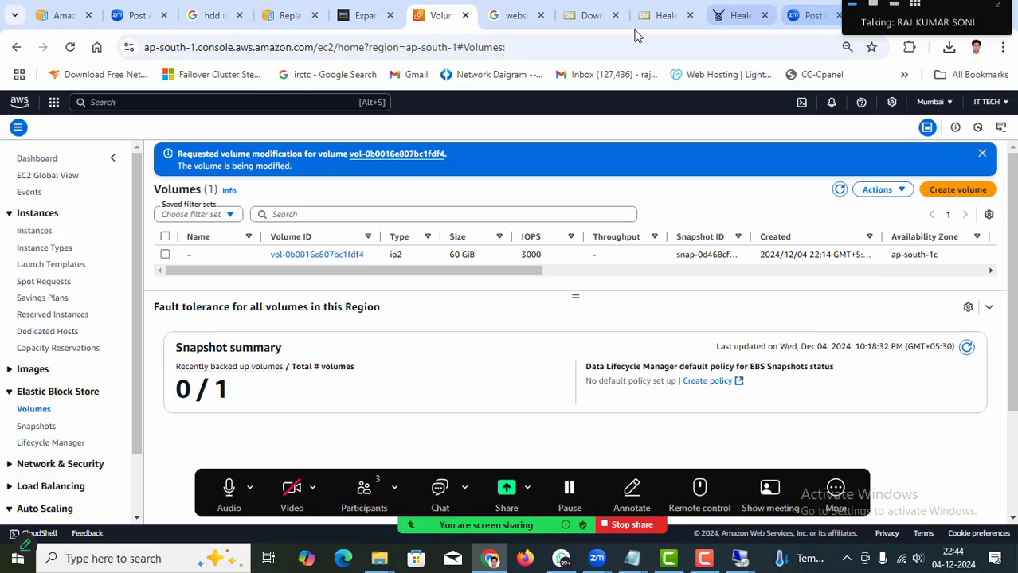
click(540, 16)
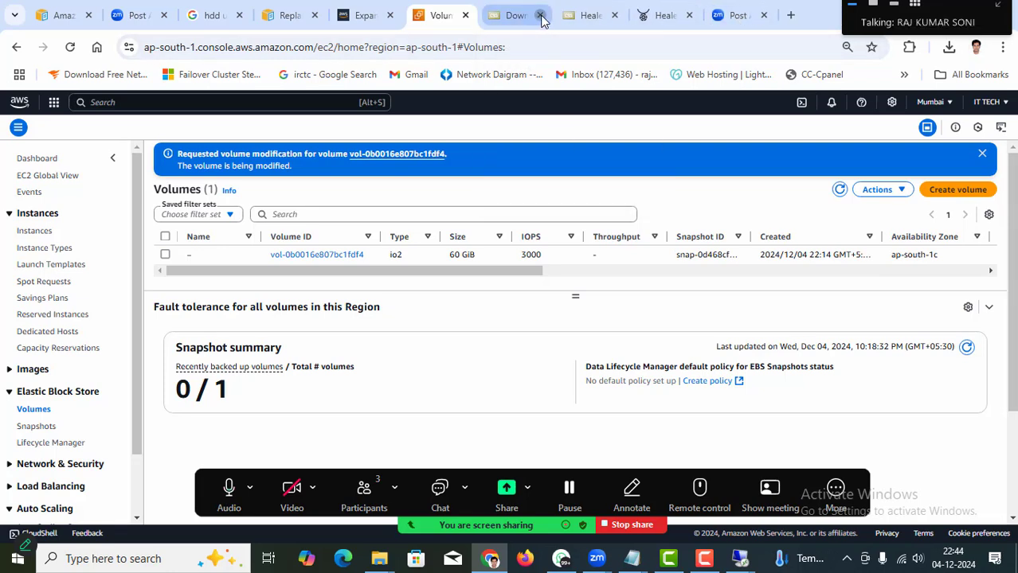
click(541, 16)
click(540, 16)
click(541, 16)
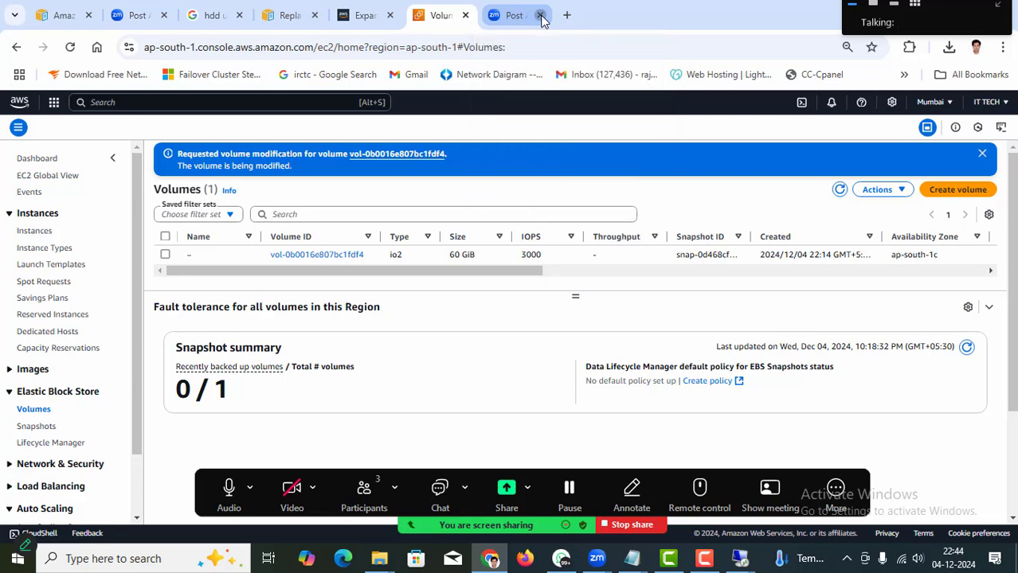
click(540, 16)
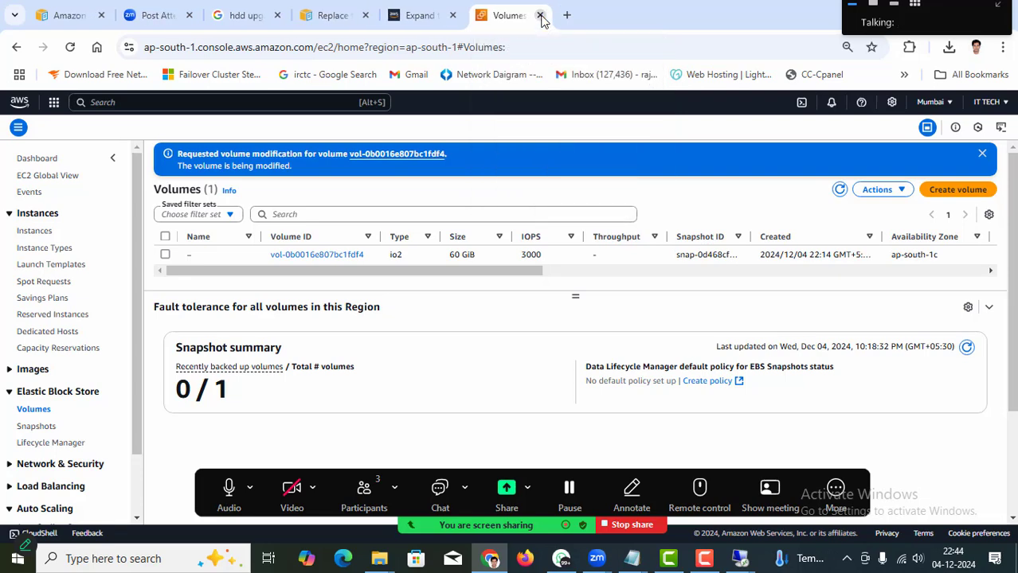
Return to the EC2 instances list and select the Test instance to show its summary.
click(40, 231)
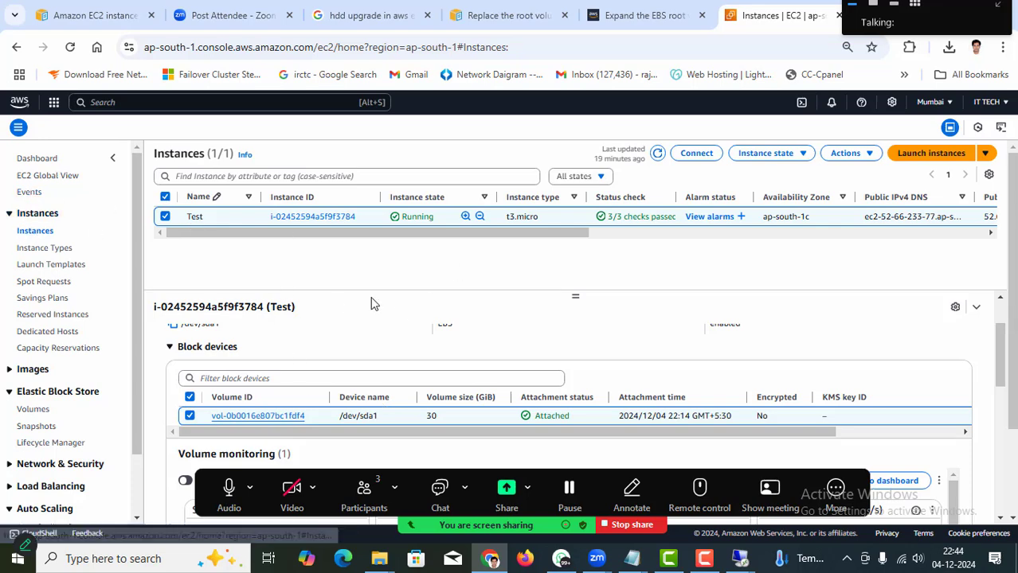
scroll(224, 384, down, 5)
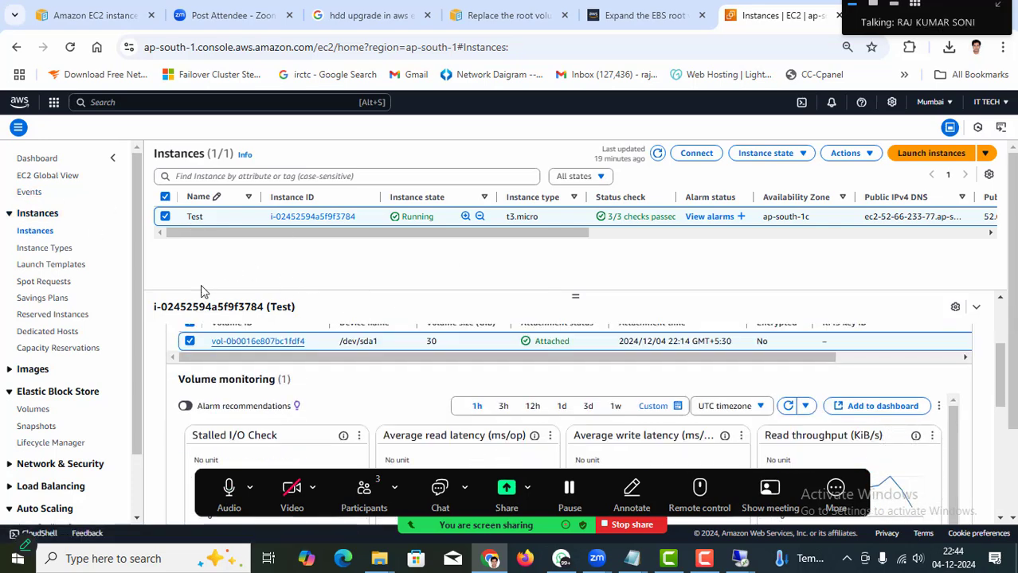
click(41, 247)
click(35, 237)
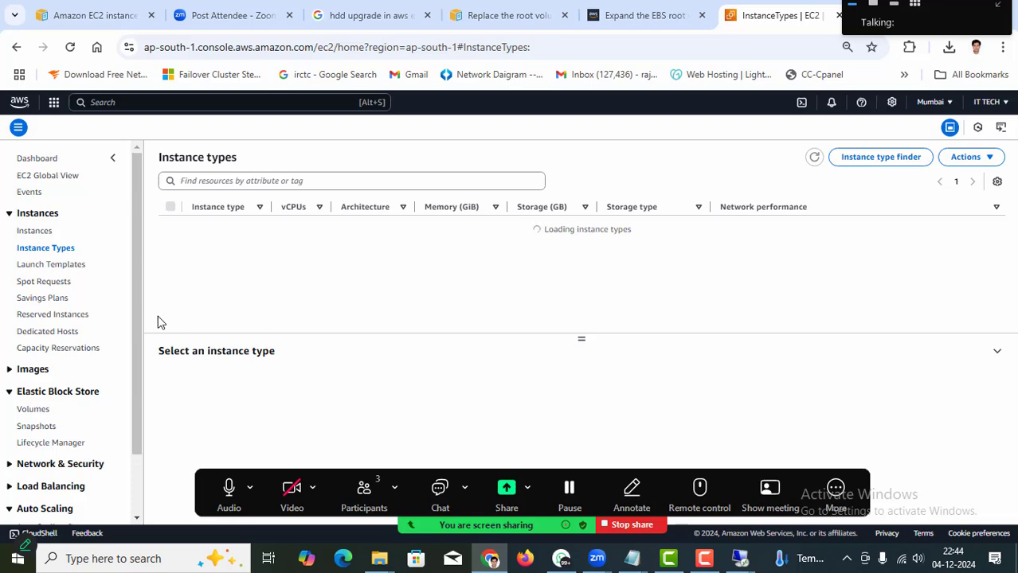
click(23, 231)
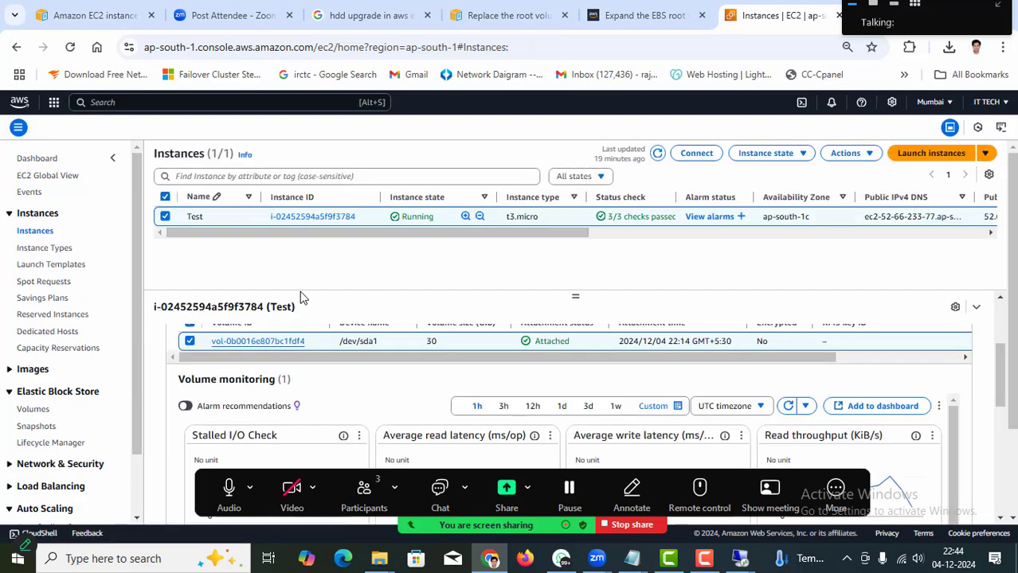
click(533, 87)
click(166, 216)
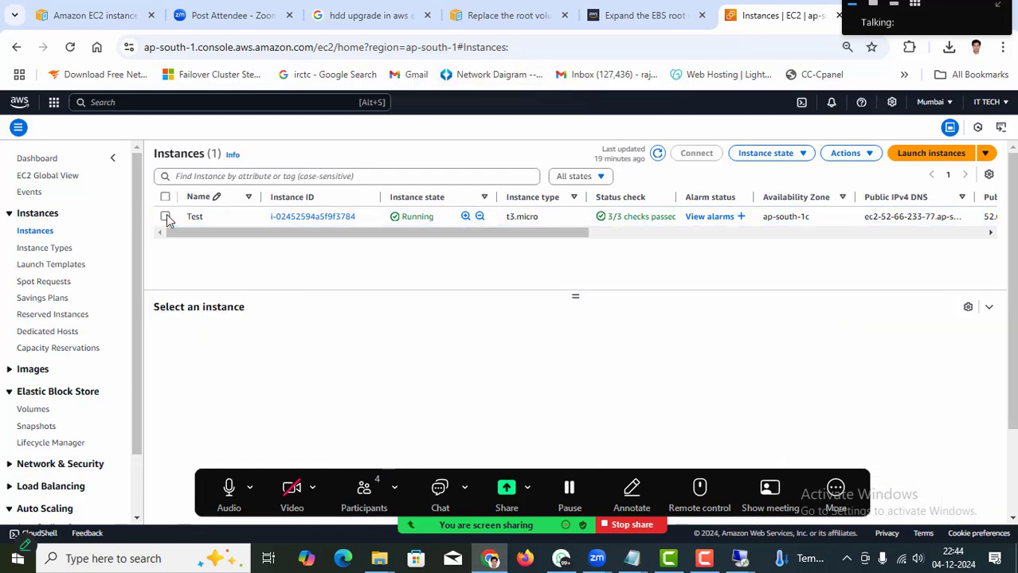
click(166, 217)
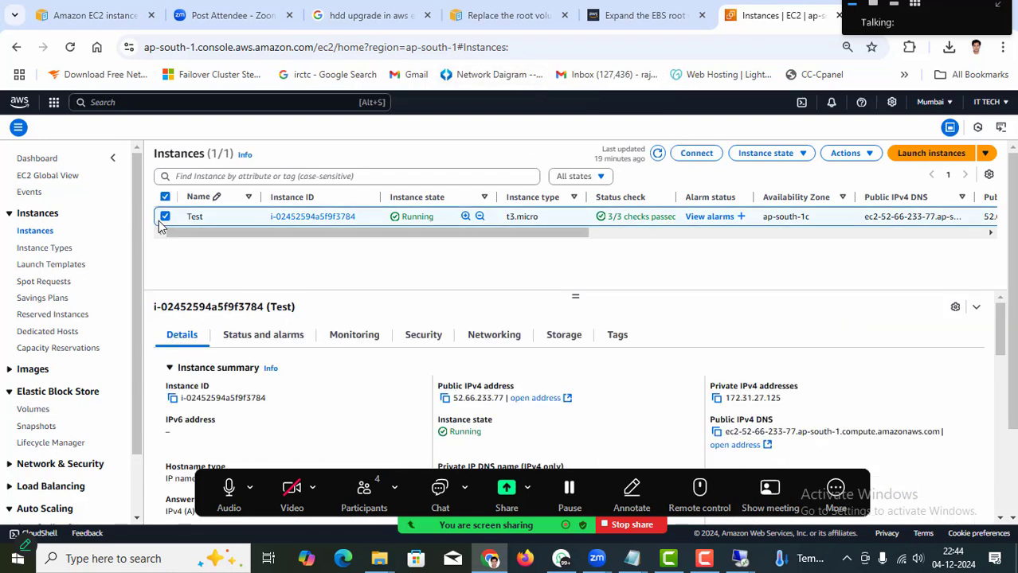
Copy the Test instance's public IPv4 address and load 52.66.233.77 in the browser.
click(447, 399)
click(364, 17)
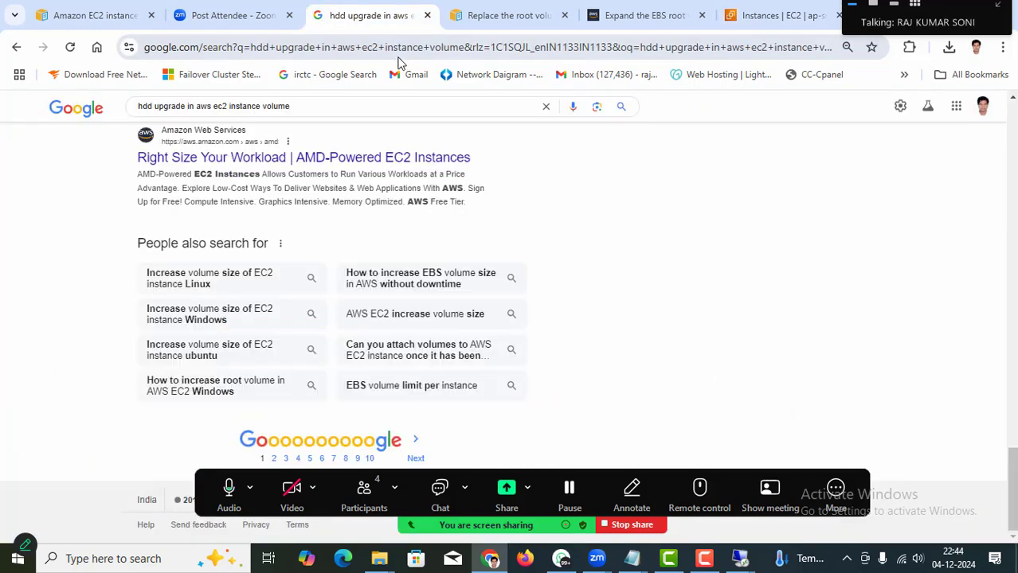
click(405, 49)
key(ctrl+v)
key(Return)
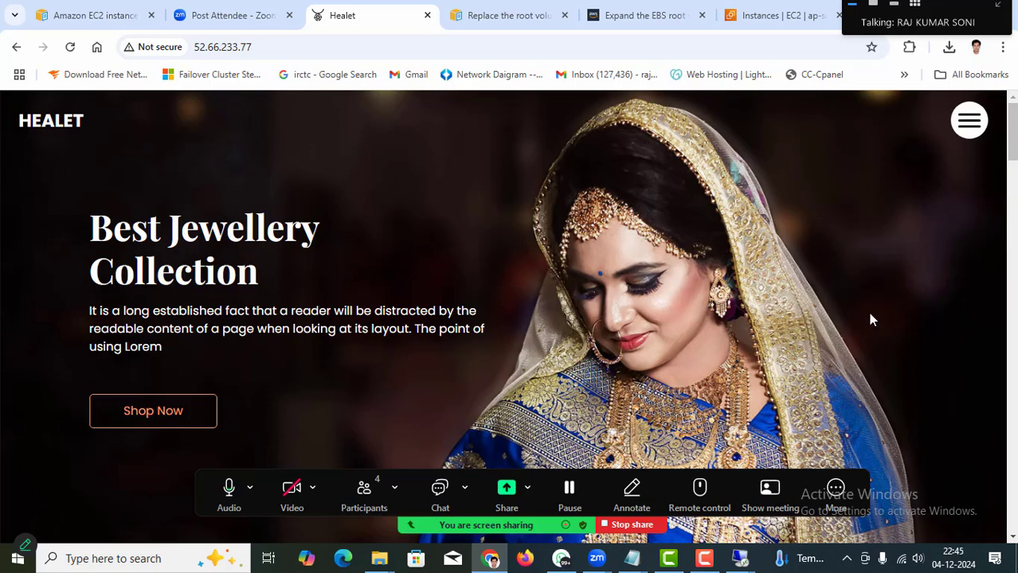
Restore the remote desktop and show This PC with the Windows (C:) drive in File Explorer.
mouse_move(740, 558)
click(809, 488)
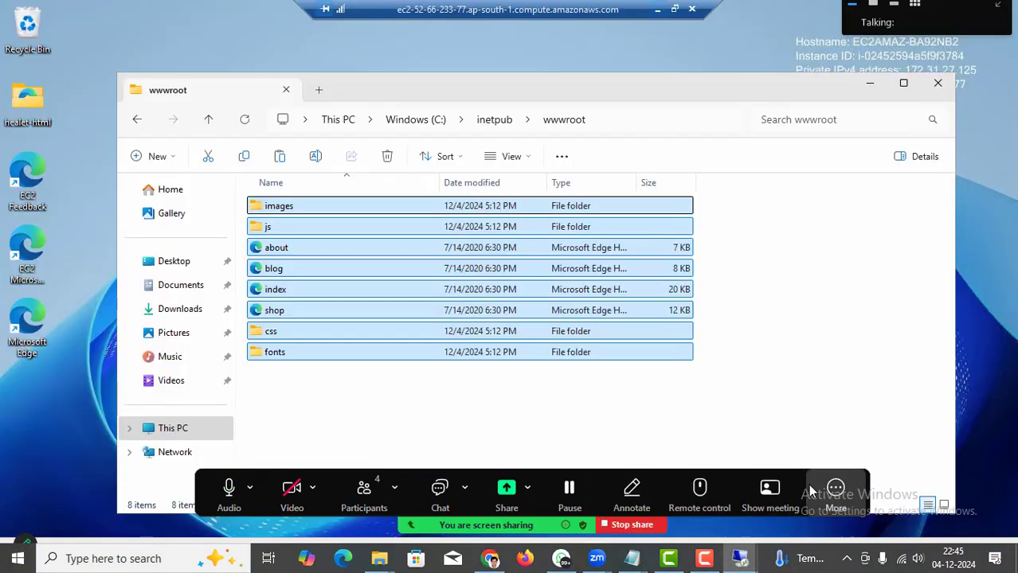
click(159, 430)
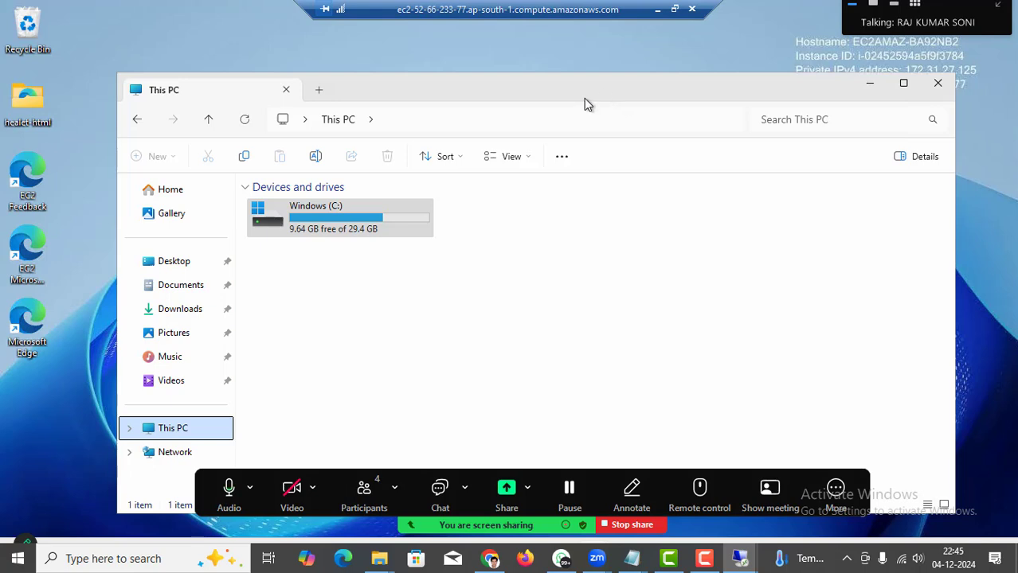
click(326, 228)
drag(682, 46, 682, 40)
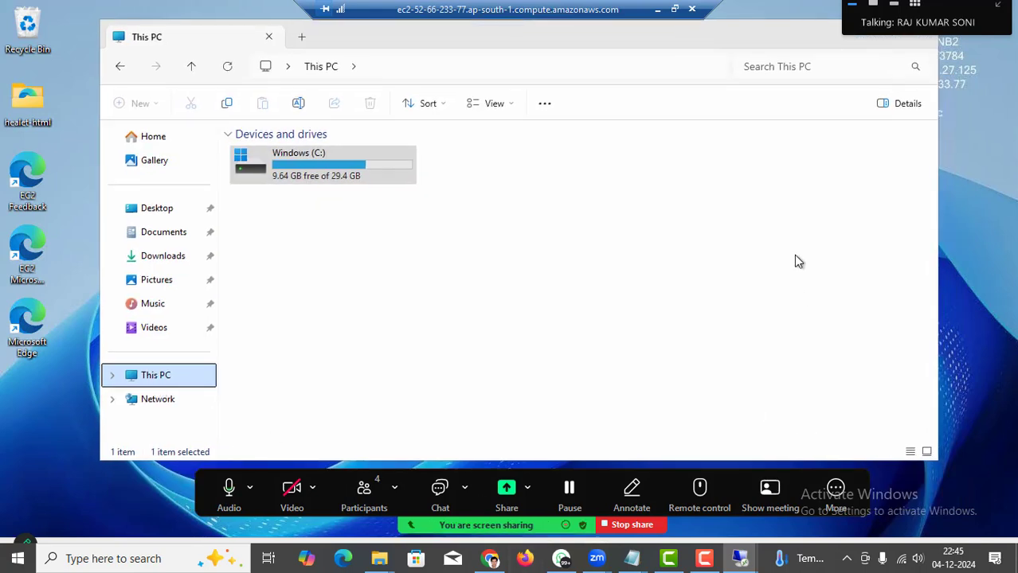
drag(683, 511, 708, 351)
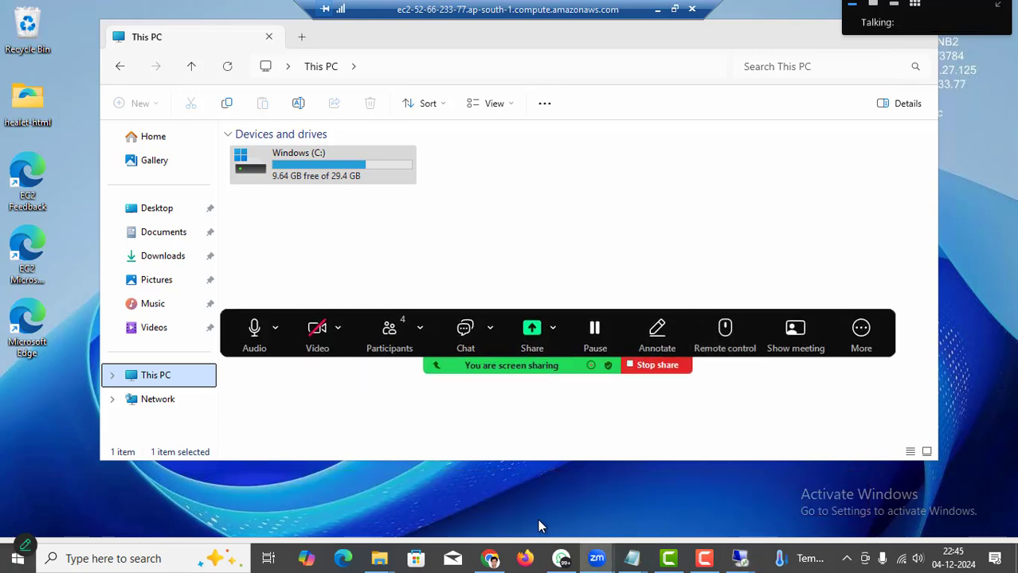
Launch Server Manager from the remote server's Start menu.
key(super)
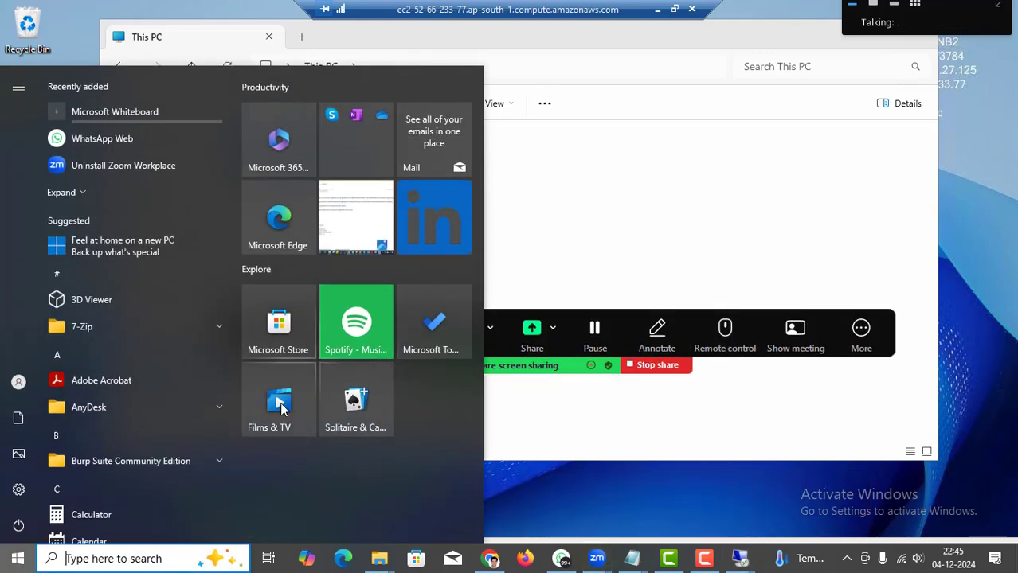
click(620, 169)
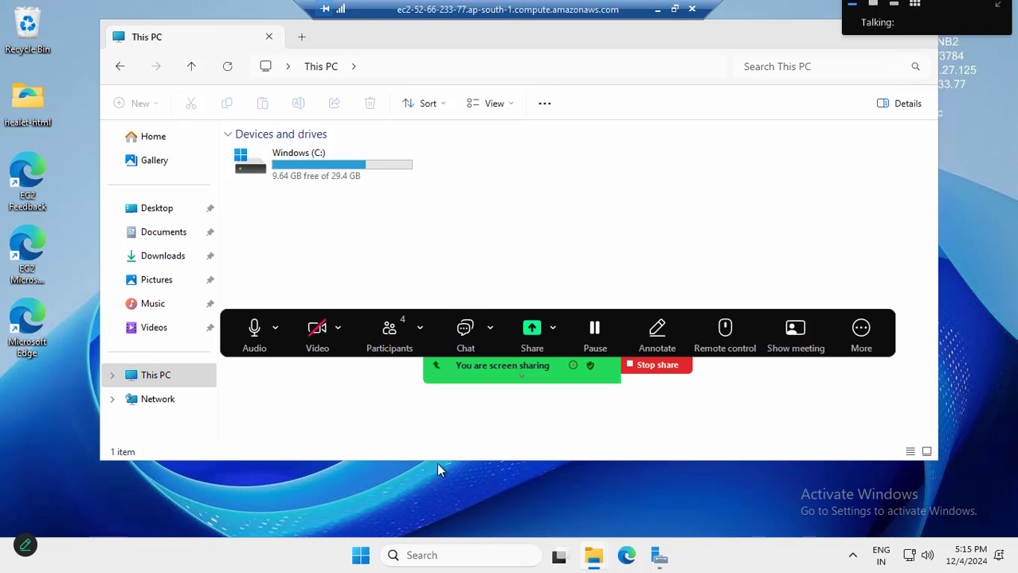
click(361, 557)
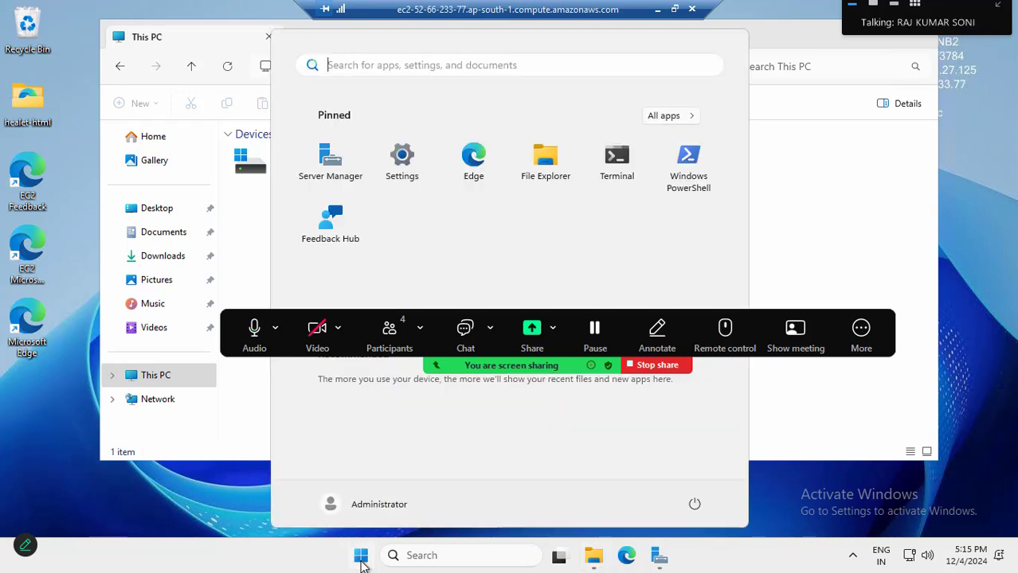
click(361, 557)
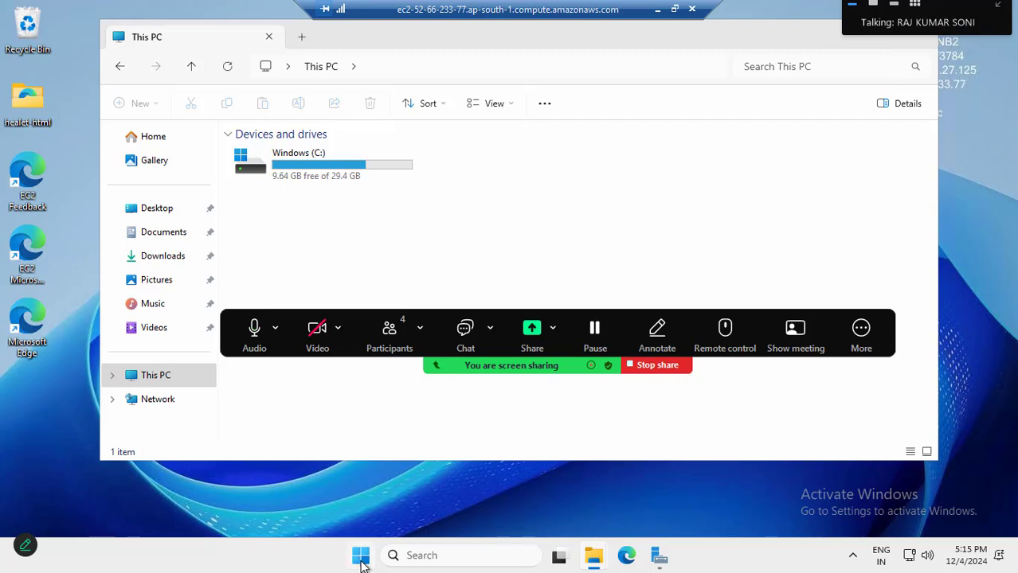
click(361, 557)
click(321, 158)
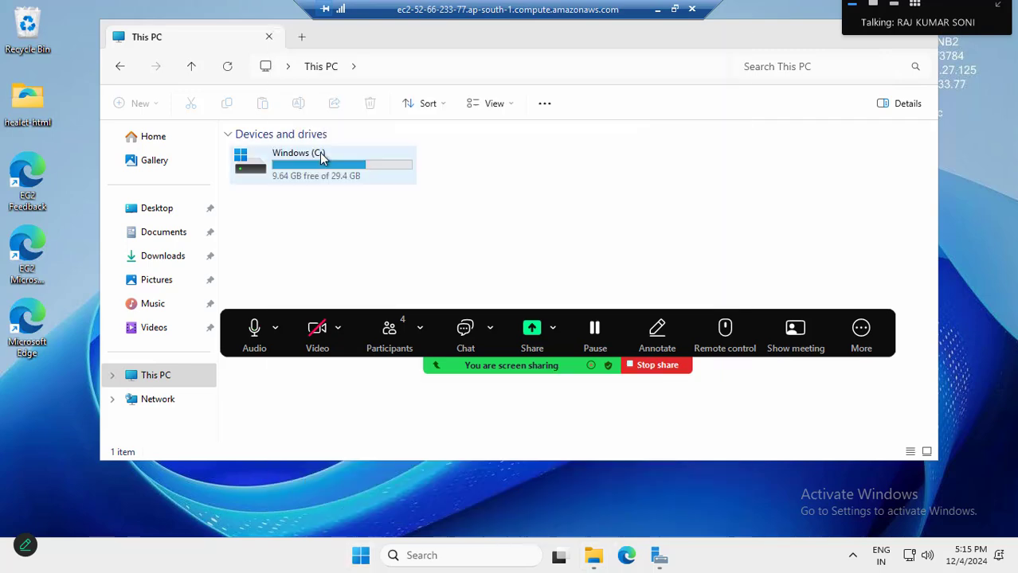
click(304, 168)
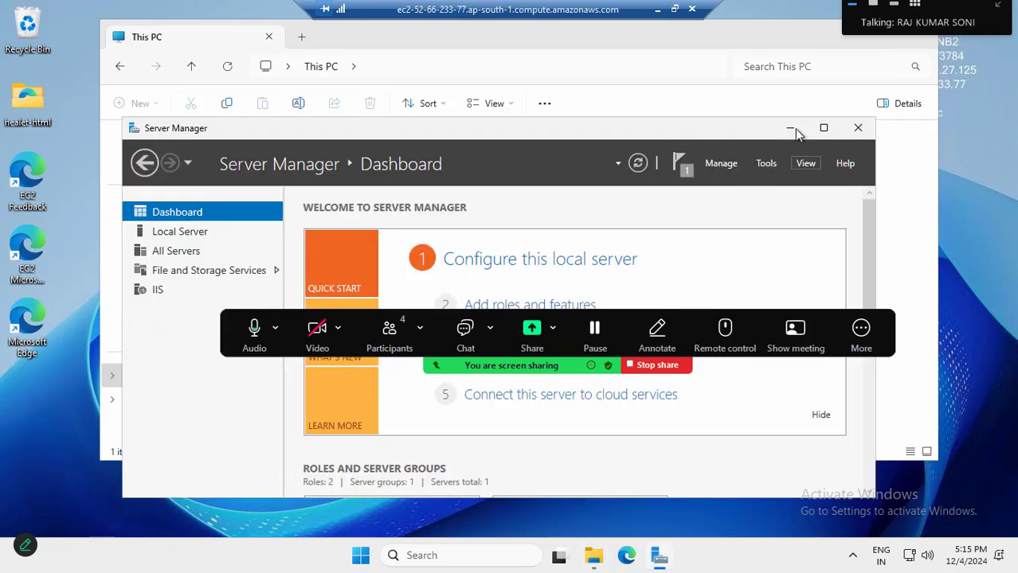
Check the Test volume (60 GiB io2, optimizing) under EC2 Volumes, then return to the Healet tab.
click(658, 10)
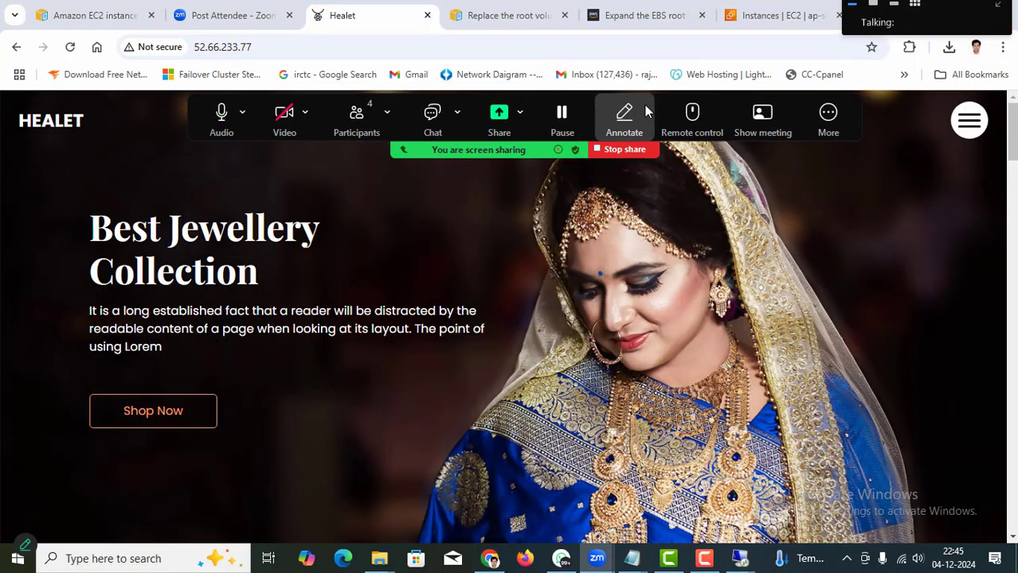
click(753, 16)
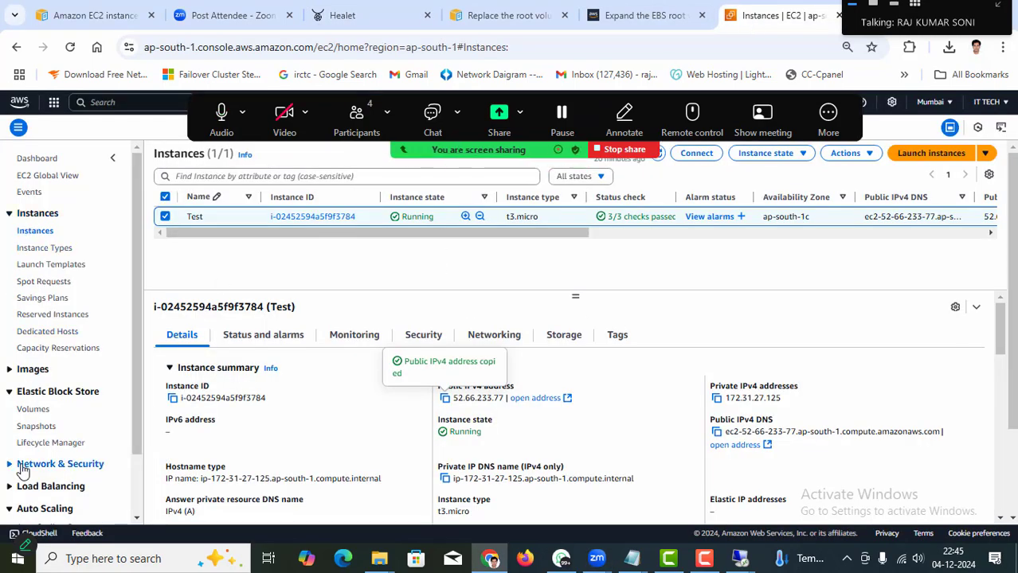
click(36, 411)
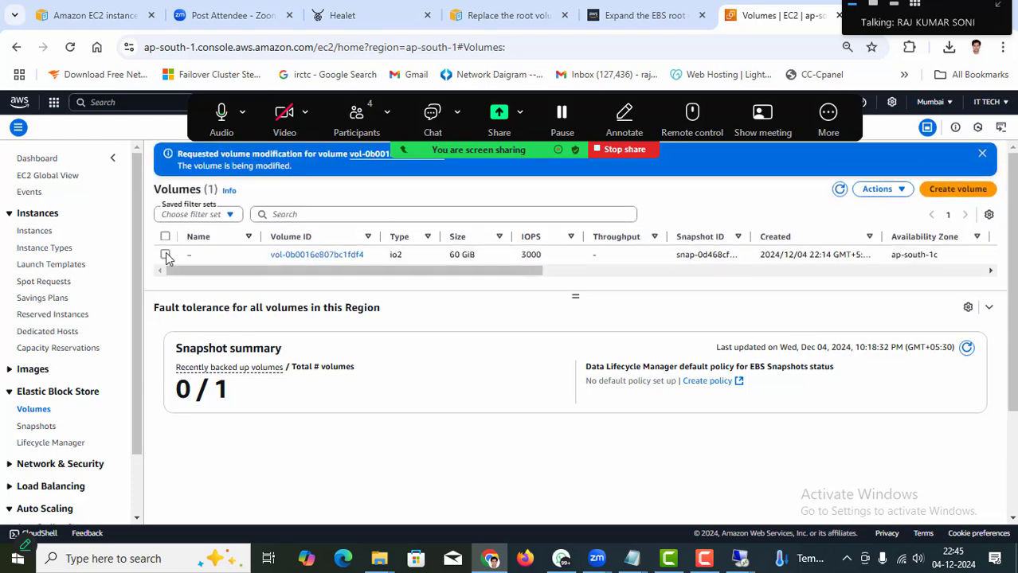
click(165, 255)
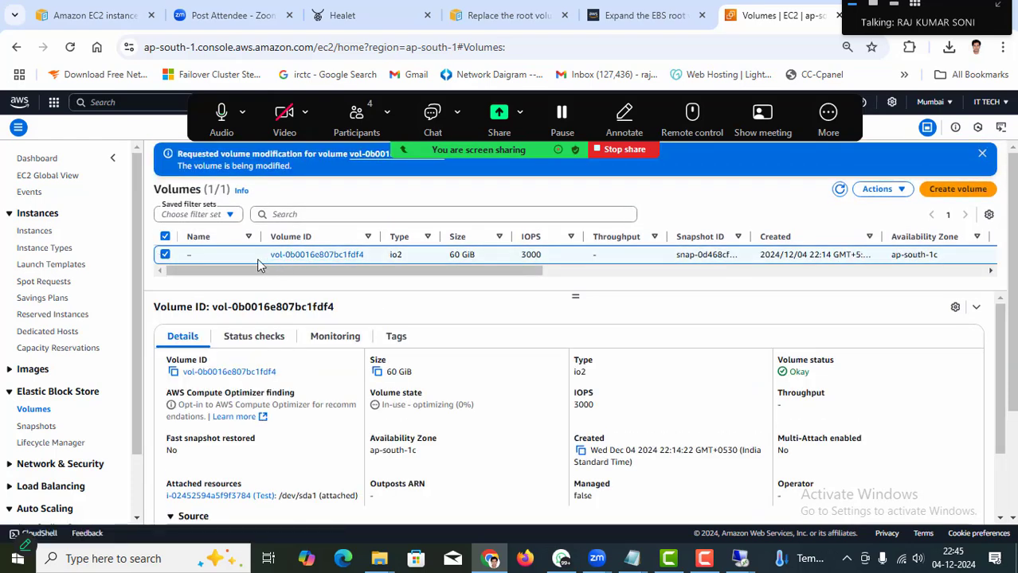
click(899, 191)
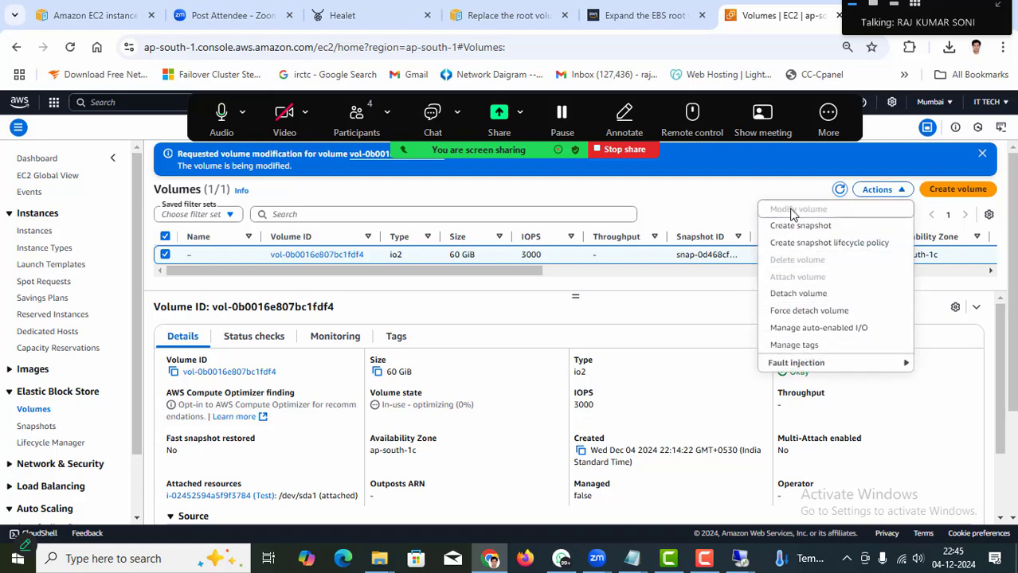
click(707, 178)
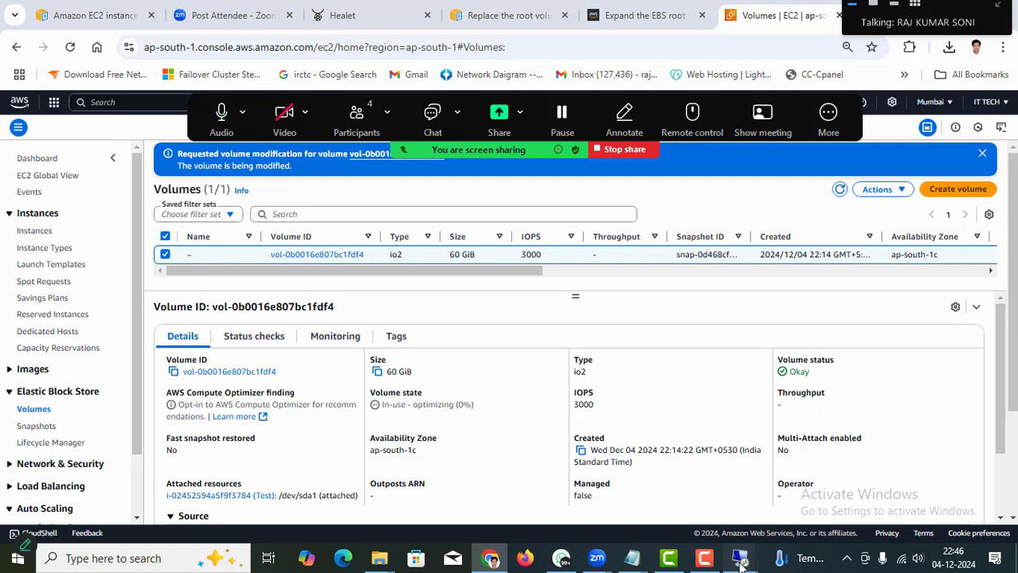
mouse_move(740, 558)
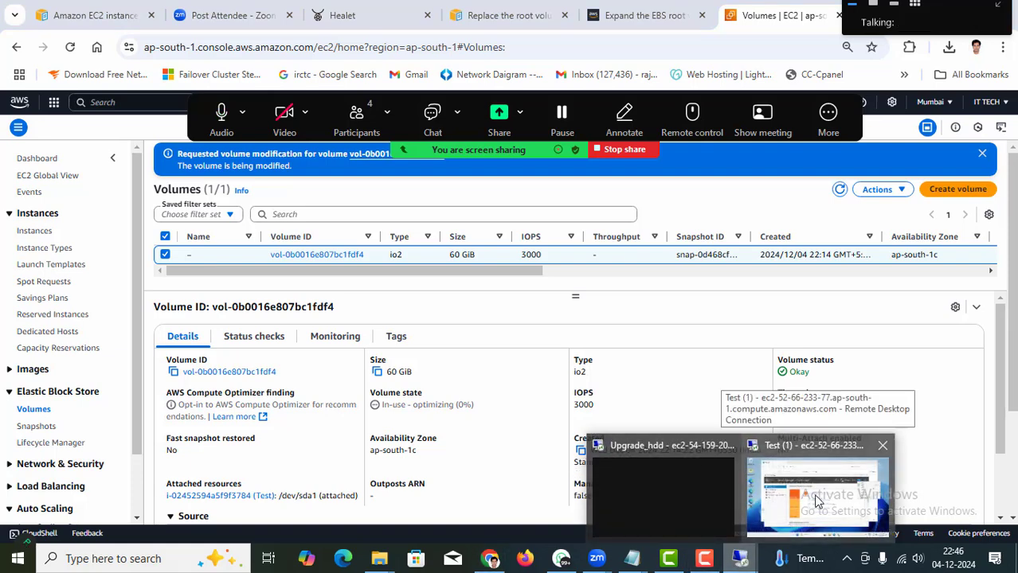
click(337, 15)
Select the 52.66.233.77 address and return to the Test server's remote desktop.
click(404, 43)
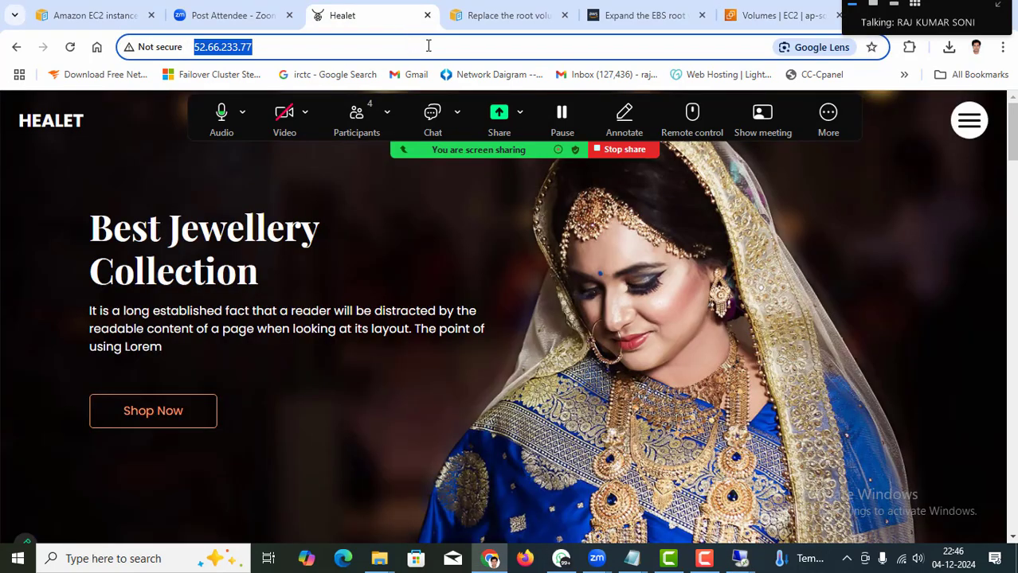
click(429, 45)
mouse_move(740, 558)
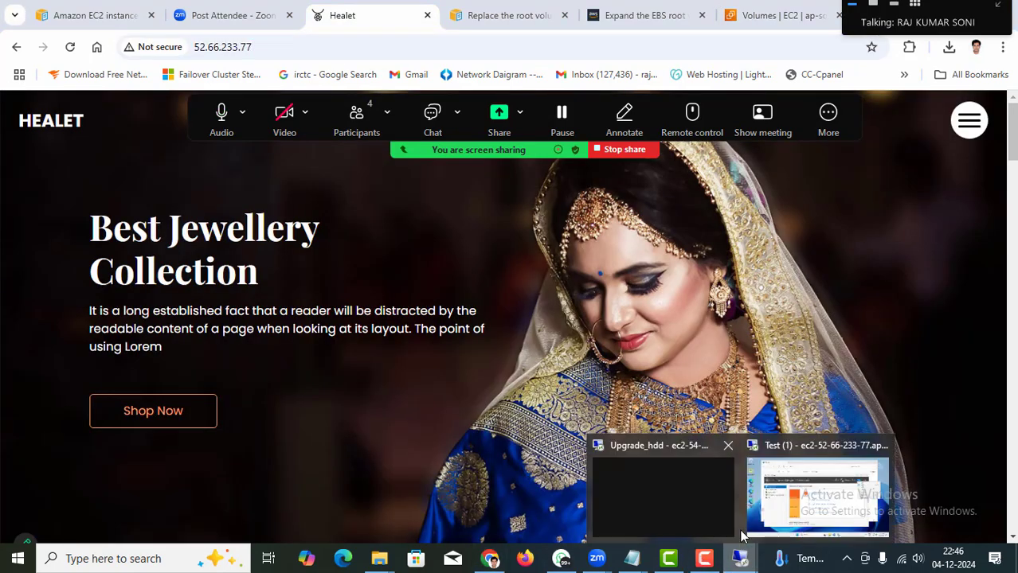
click(802, 455)
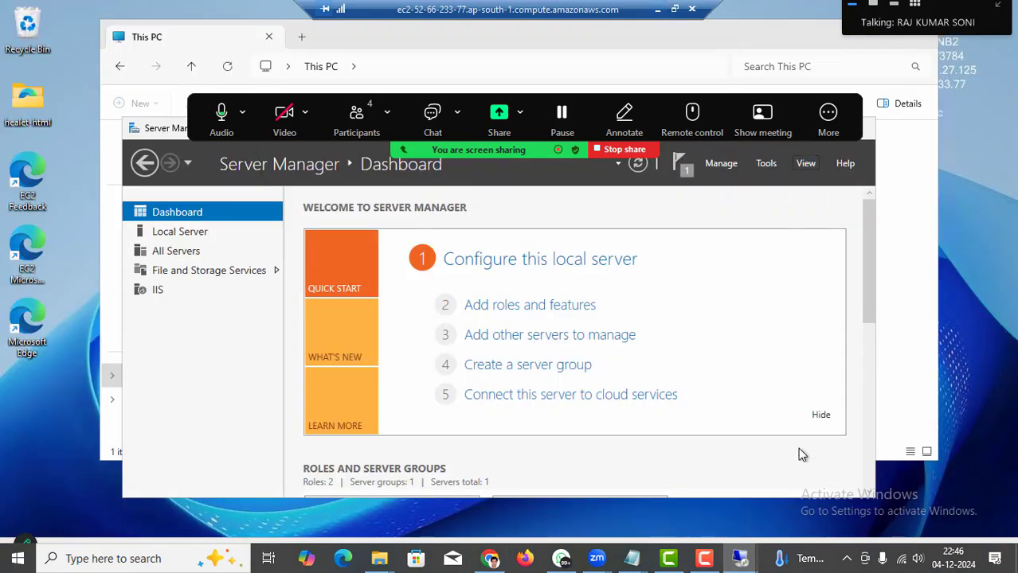
Open the healet-html folder and view This PC, where C: shows 10.0 GB free of 29.4 GB.
double_click(32, 106)
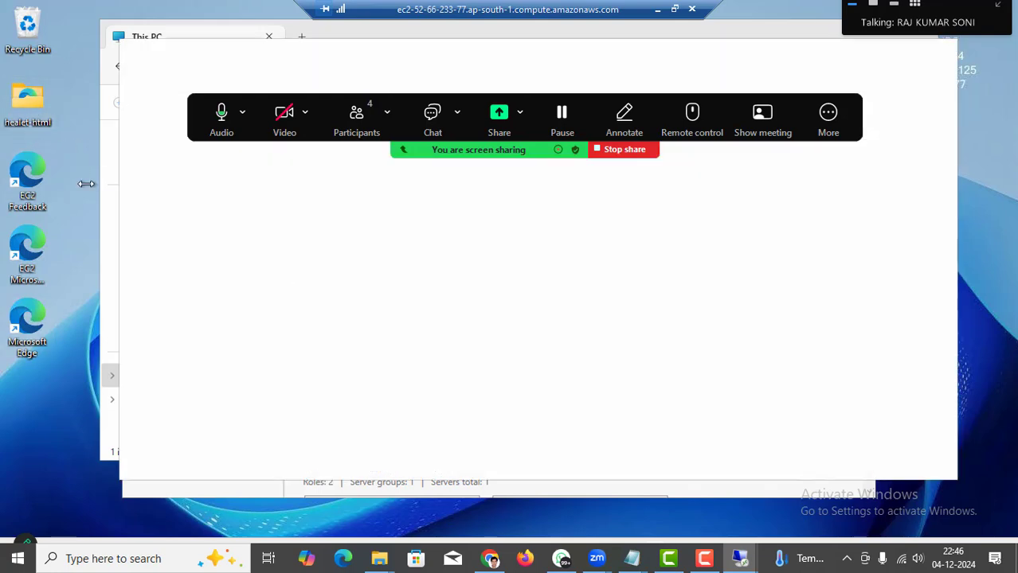
drag(722, 99, 740, 563)
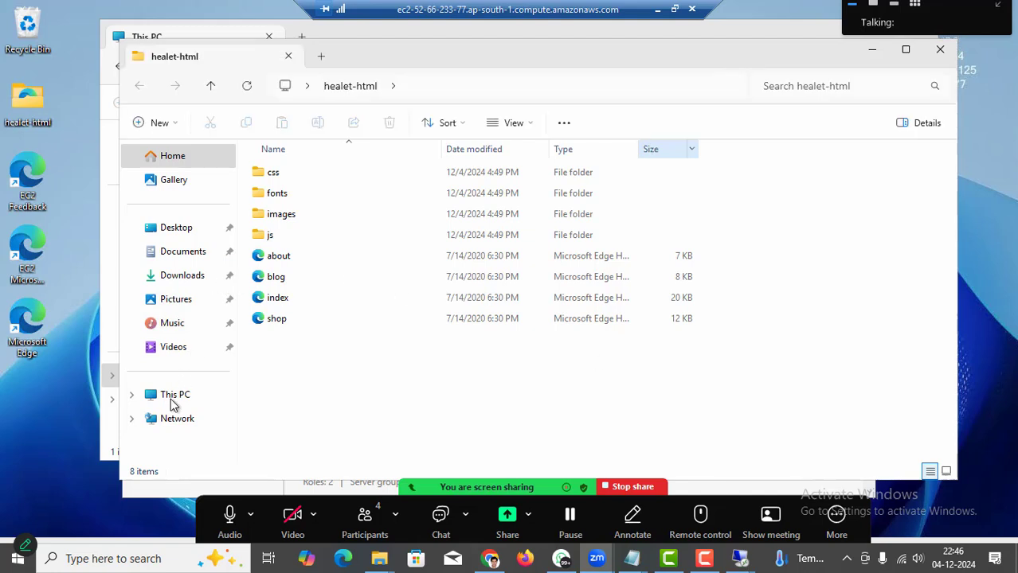
click(174, 398)
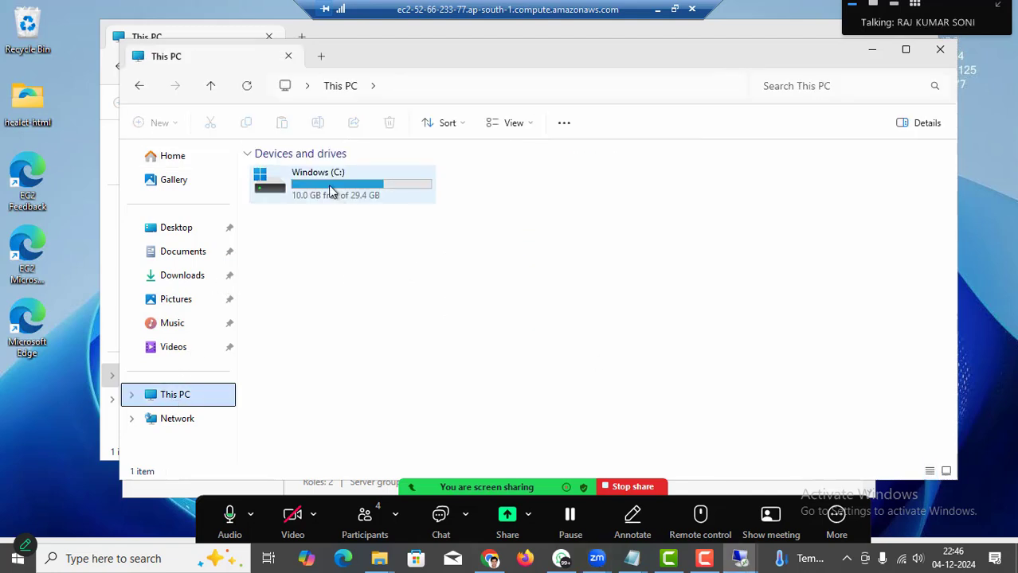
drag(672, 503, 711, 37)
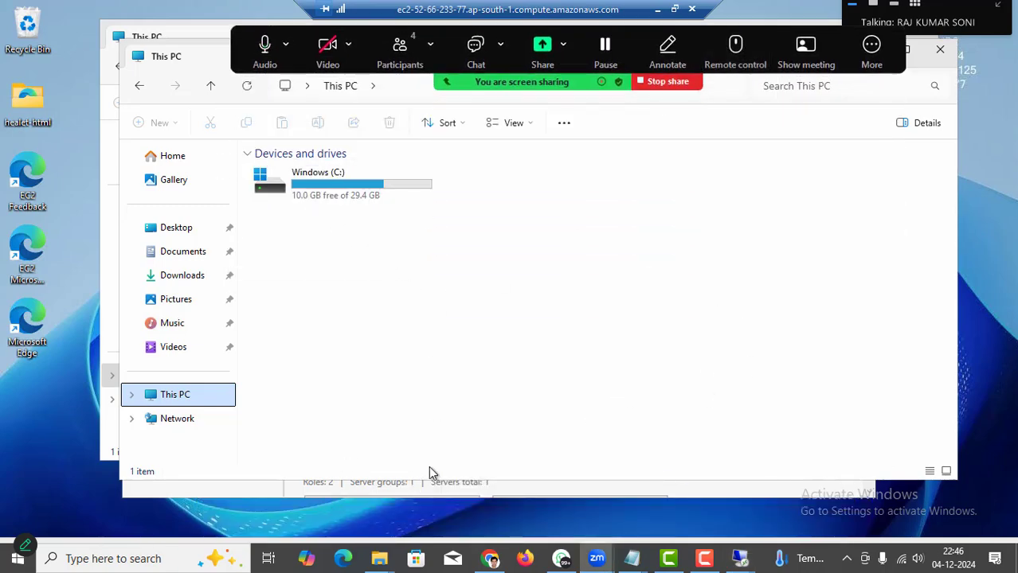
key(super)
click(671, 298)
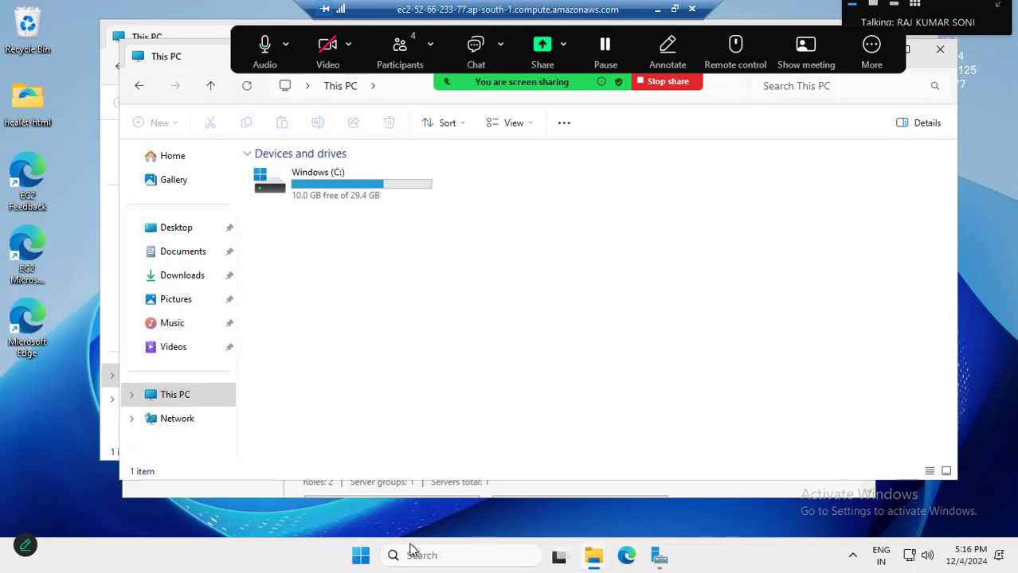
Launch Computer Management from Server Manager's Tools menu and show File and Storage Services disks.
click(660, 561)
click(801, 161)
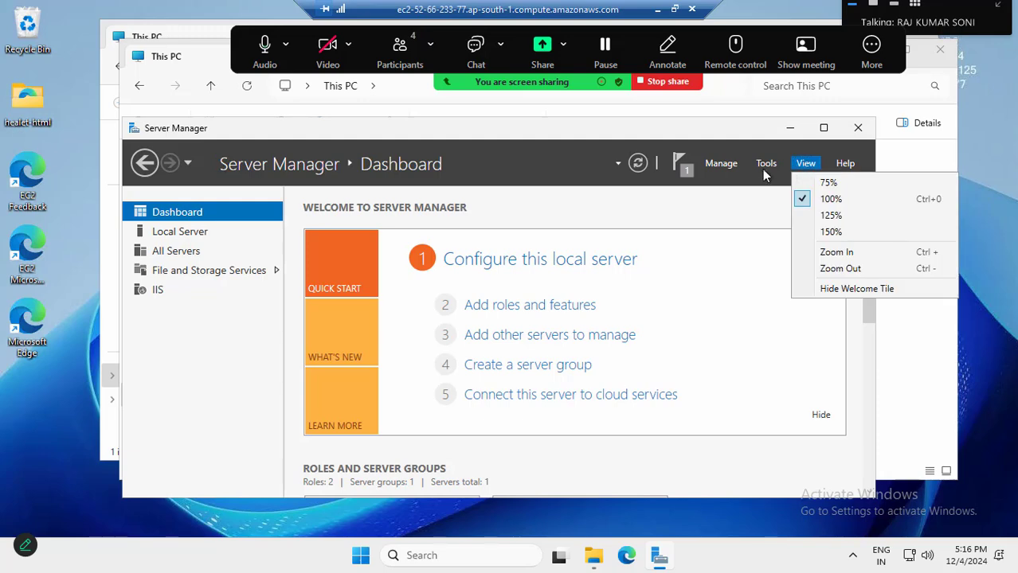
click(763, 164)
click(801, 202)
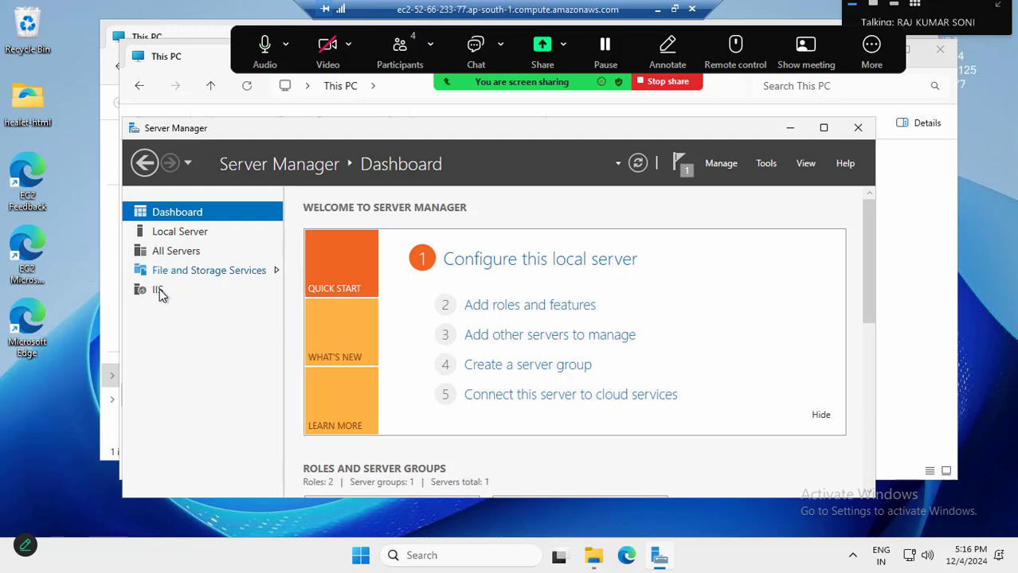
click(198, 275)
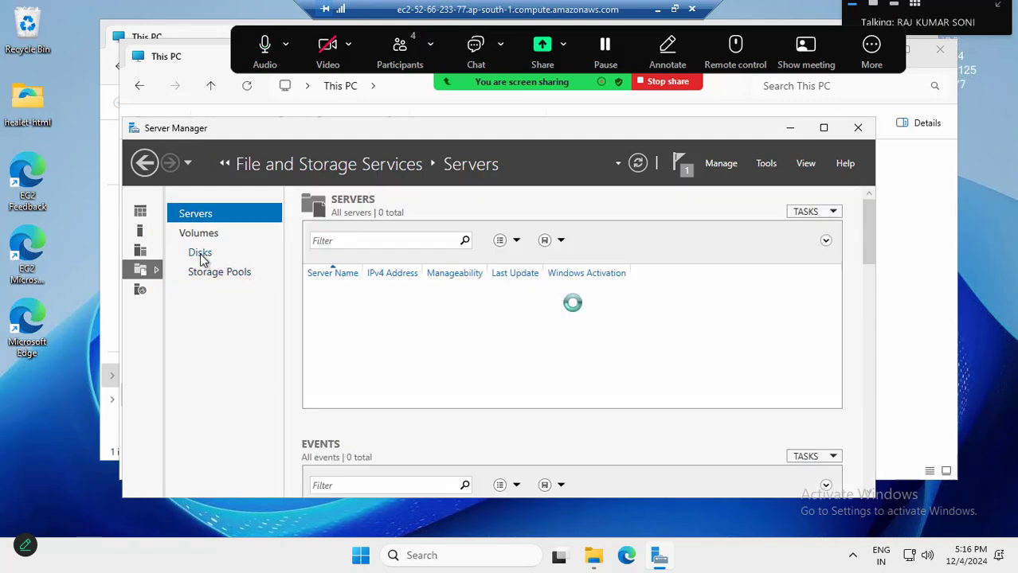
click(200, 255)
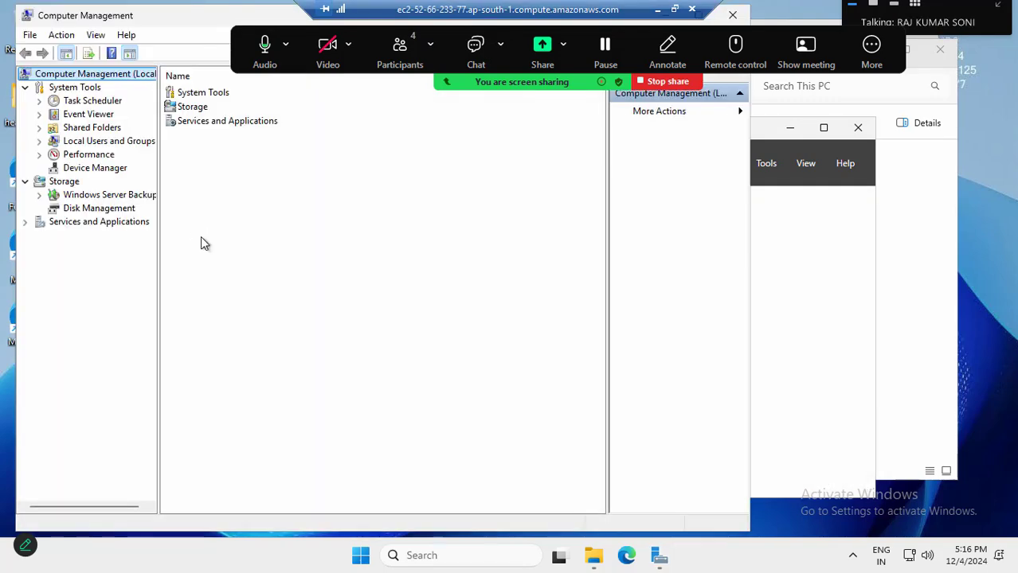
In Disk Management, extend Windows (C:) by all 30719 MB of unallocated space to 59.49 GB.
click(82, 209)
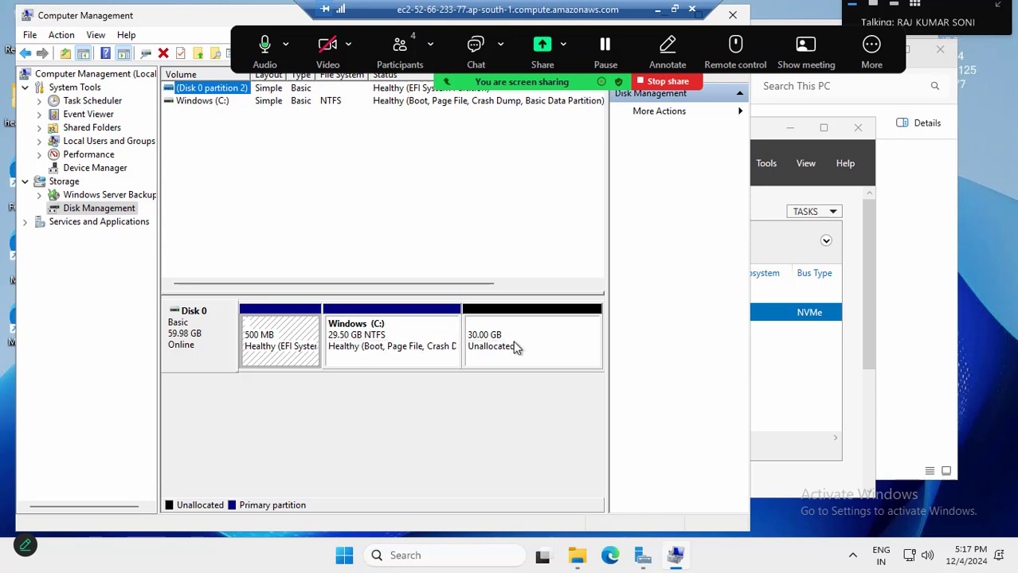
right_click(350, 334)
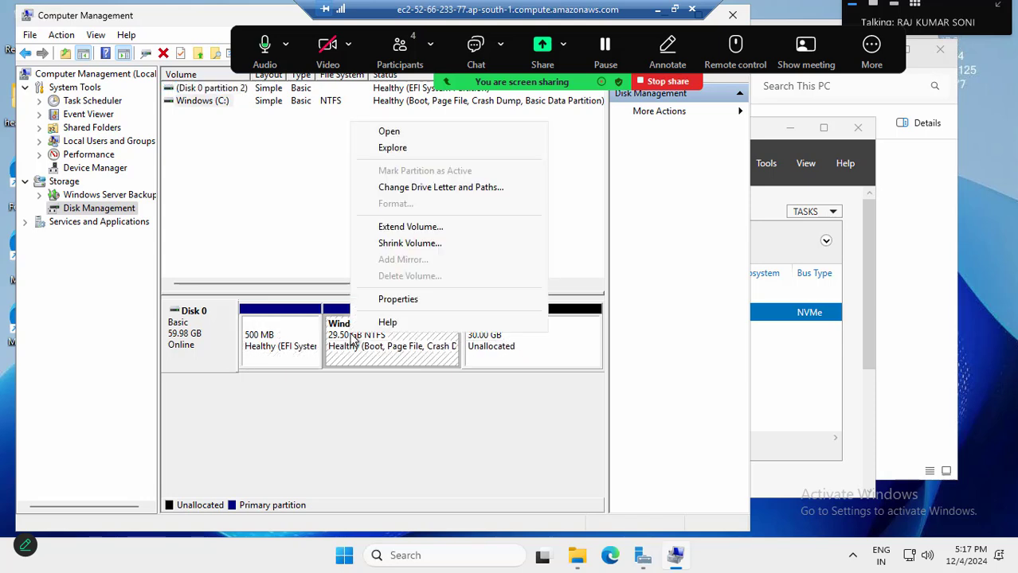
click(410, 229)
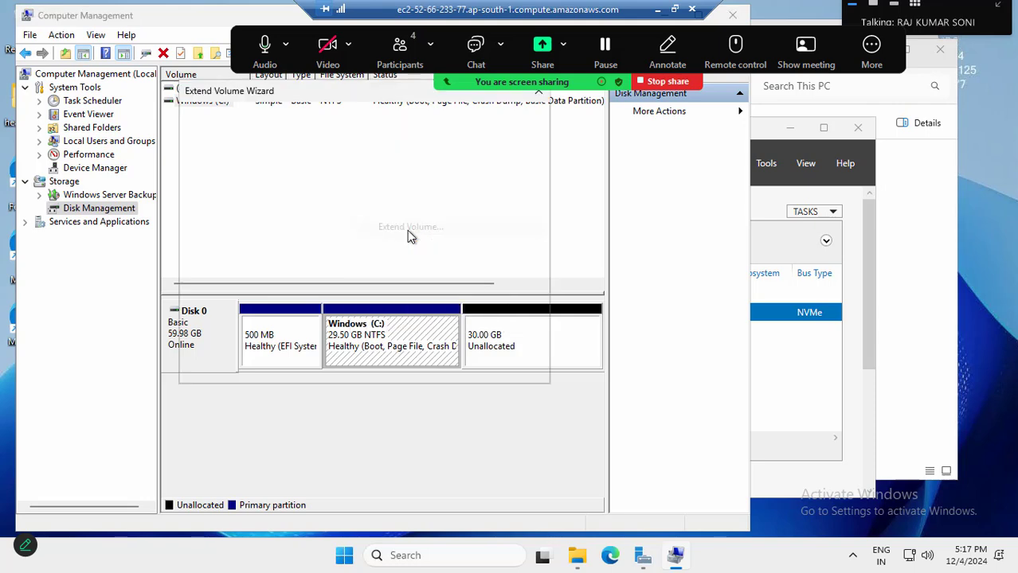
click(448, 368)
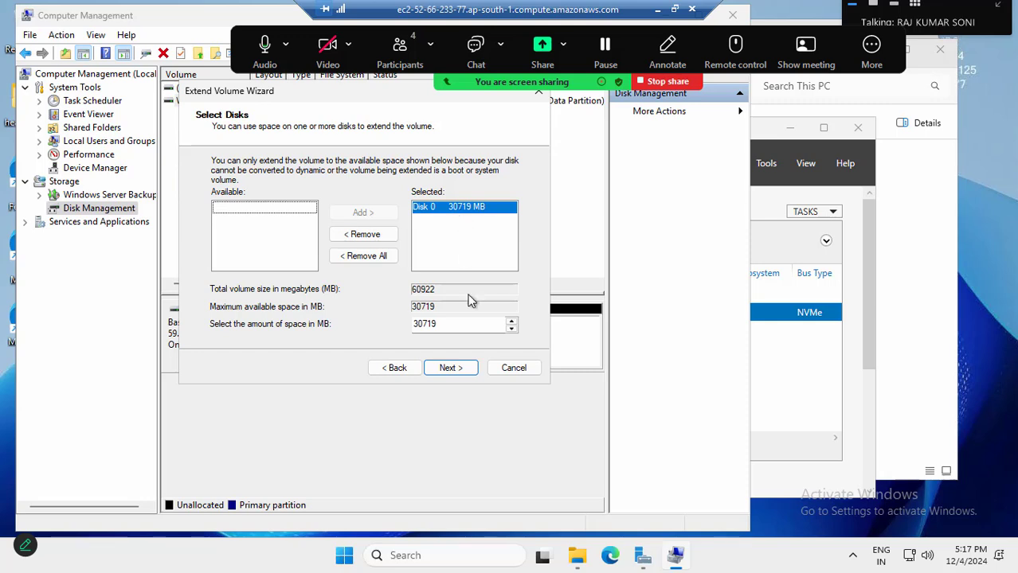
click(451, 368)
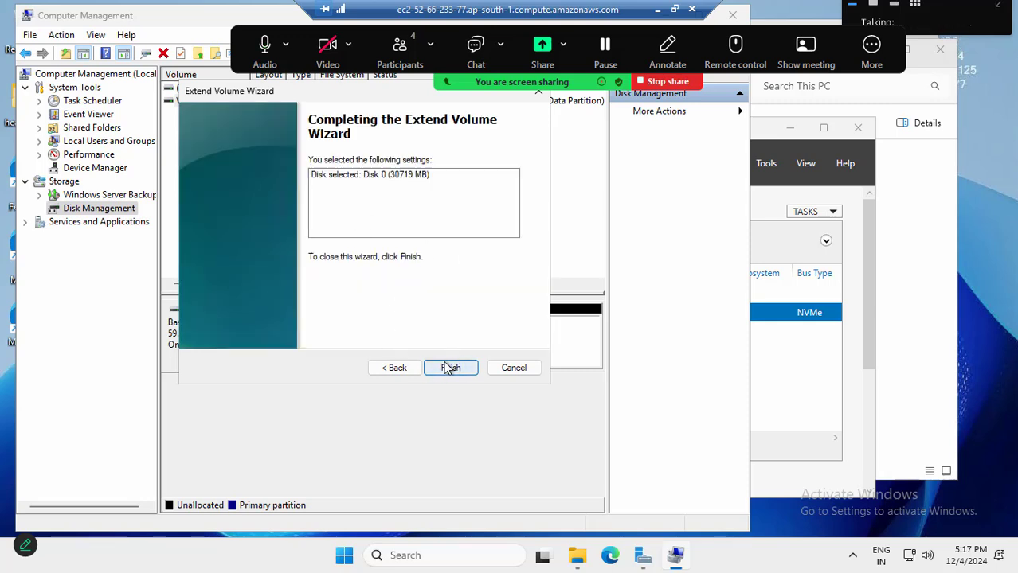
click(450, 369)
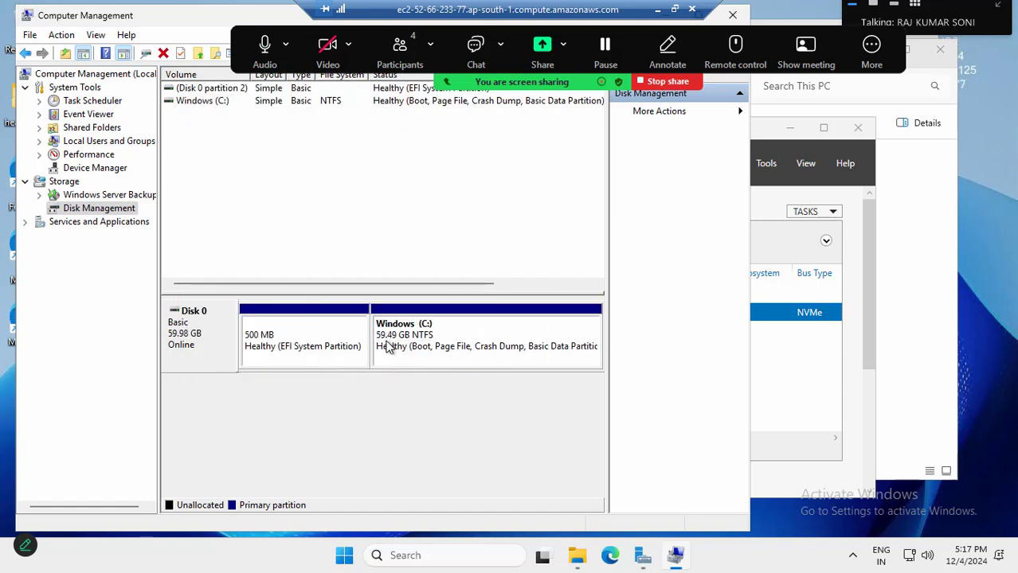
Verify This PC lists Windows (C:) at 59.4 GB, then minimize the remote session.
click(779, 382)
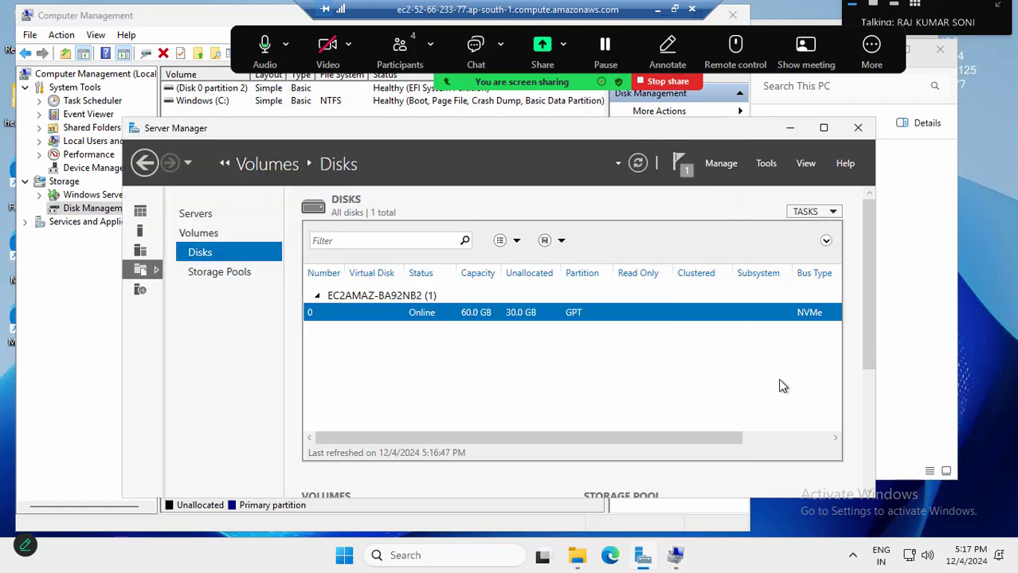
click(915, 252)
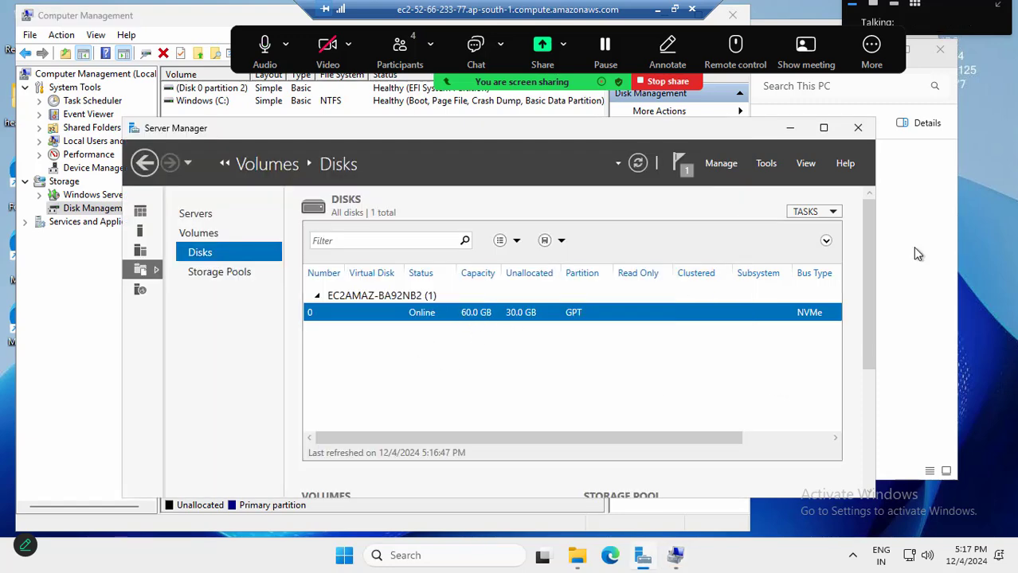
click(152, 396)
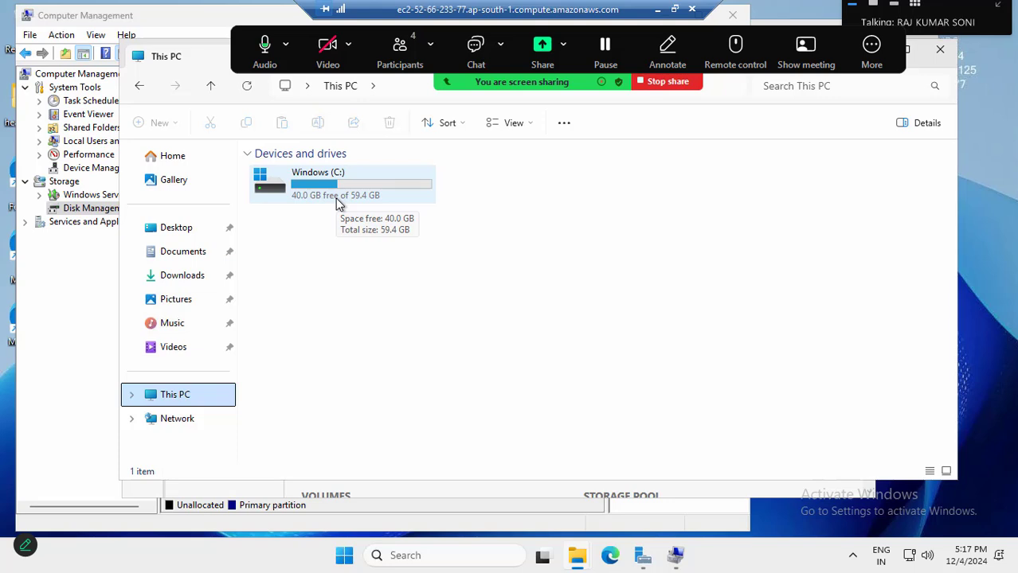
click(658, 12)
Reload the Healet jewellery site at 52.66.233.77 and scroll to confirm it still loads.
click(620, 17)
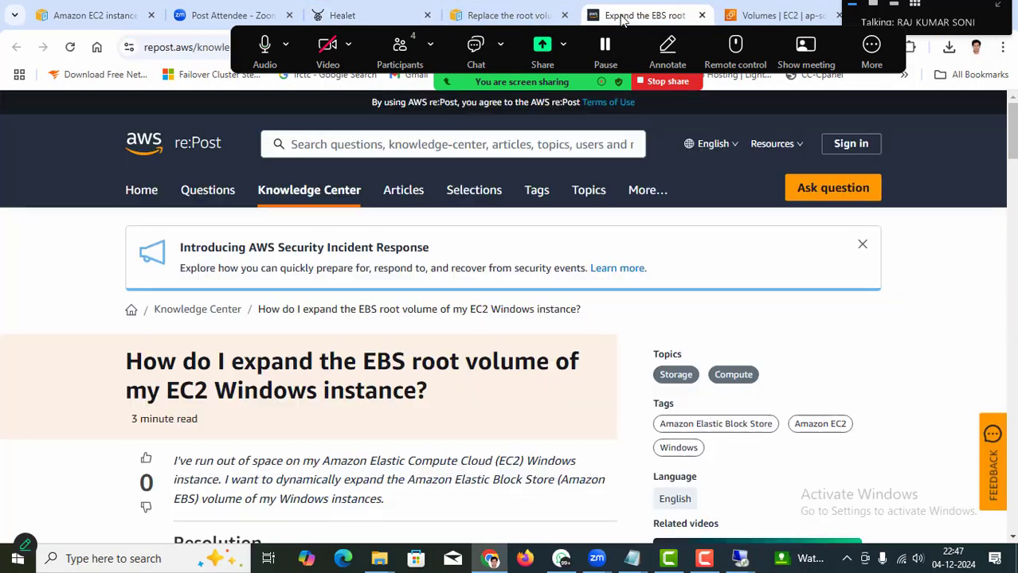
click(350, 15)
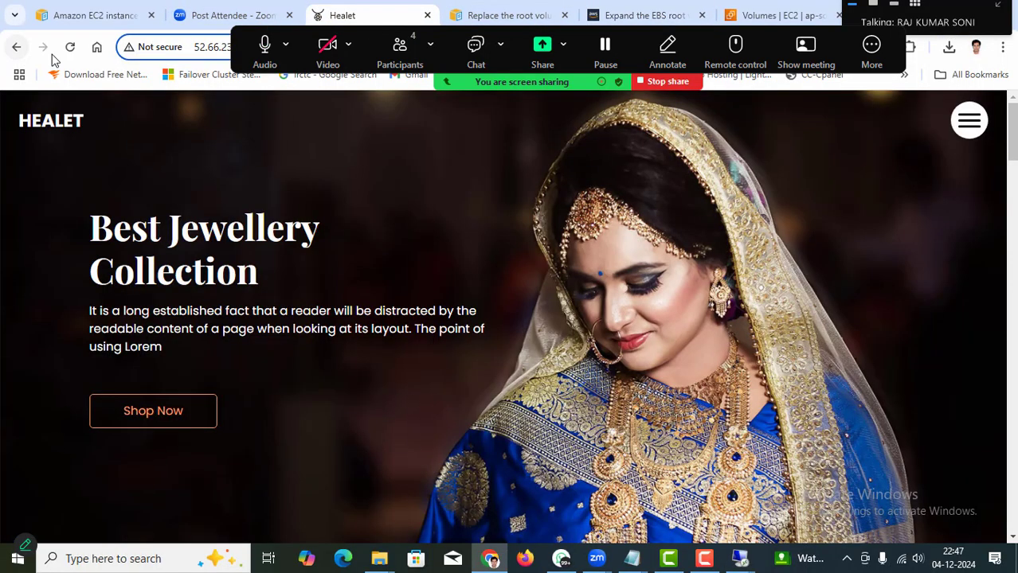
click(70, 48)
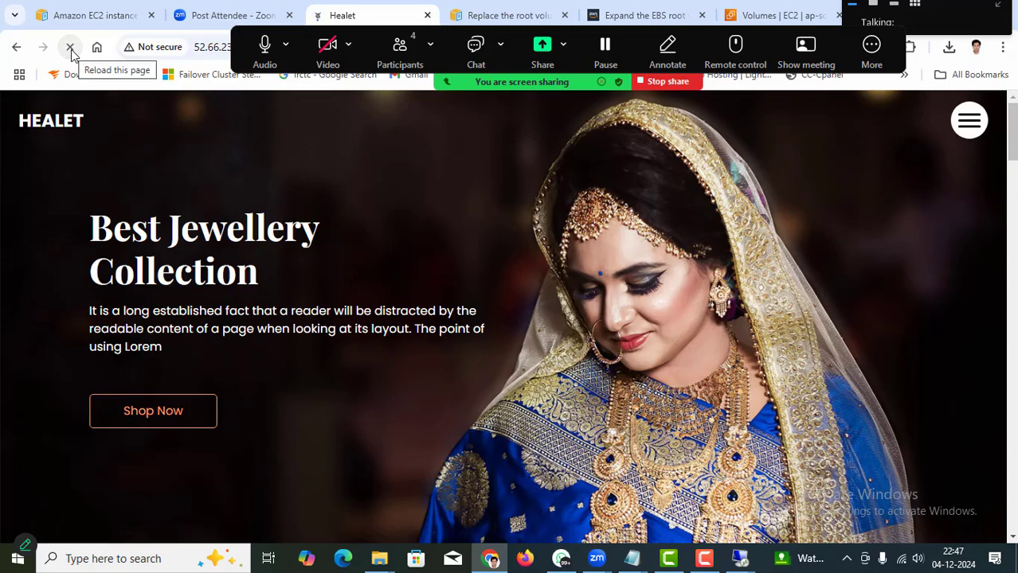
scroll(373, 438, down, 6)
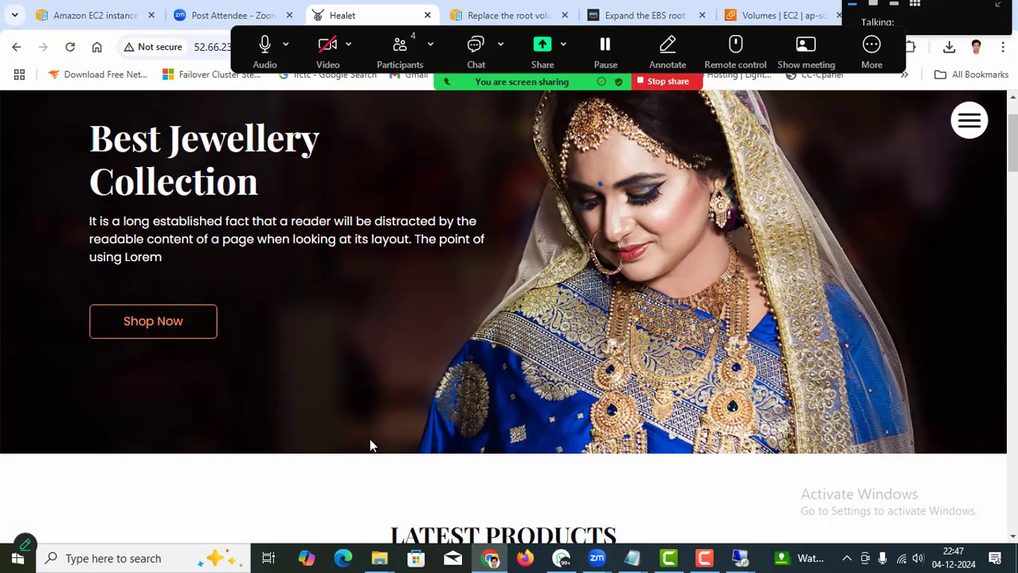
scroll(370, 447, up, 6)
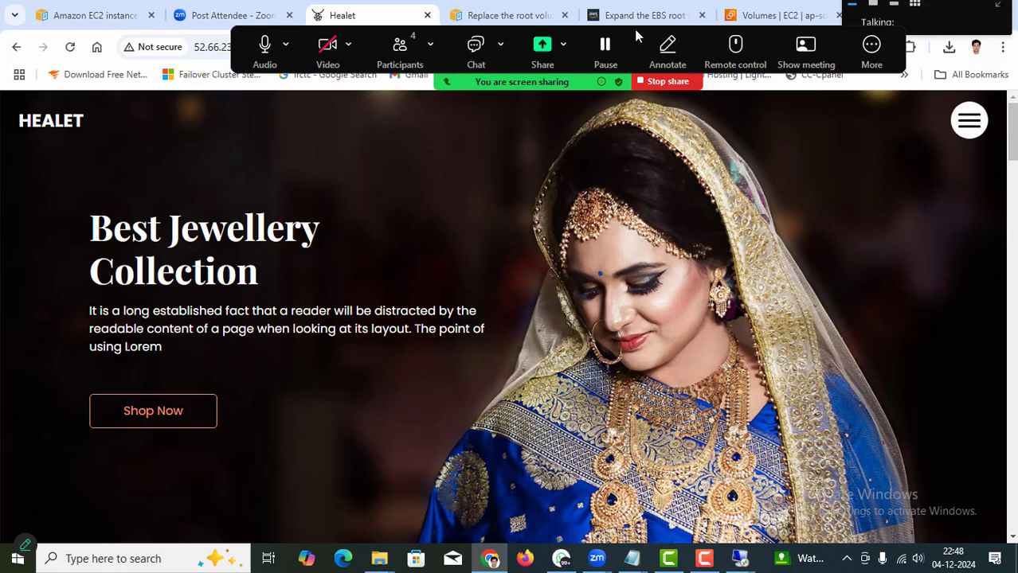
Move the meeting overlay aside, check the participants list, and go to the EC2 Volumes tab.
drag(627, 34, 584, 8)
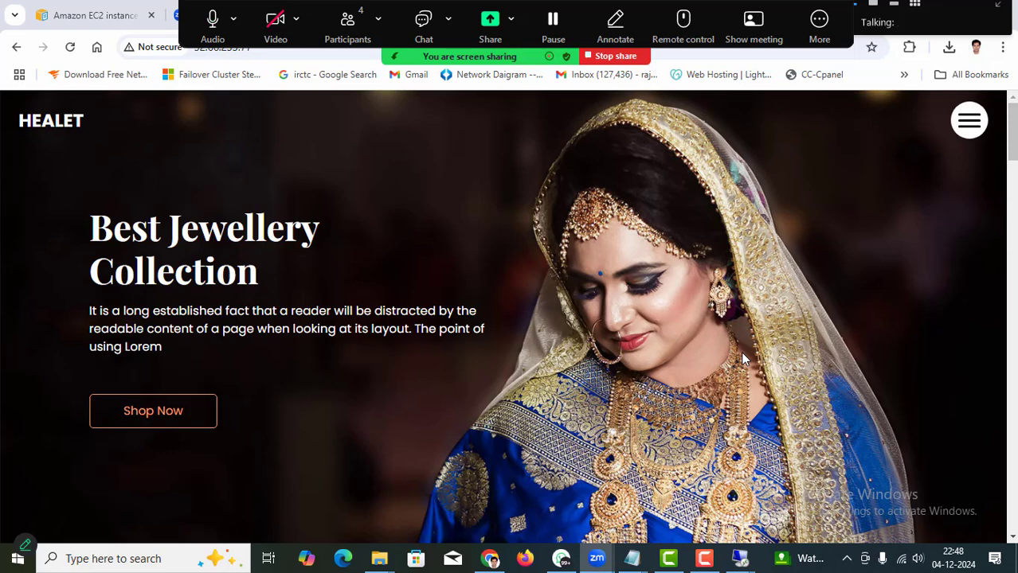
click(347, 25)
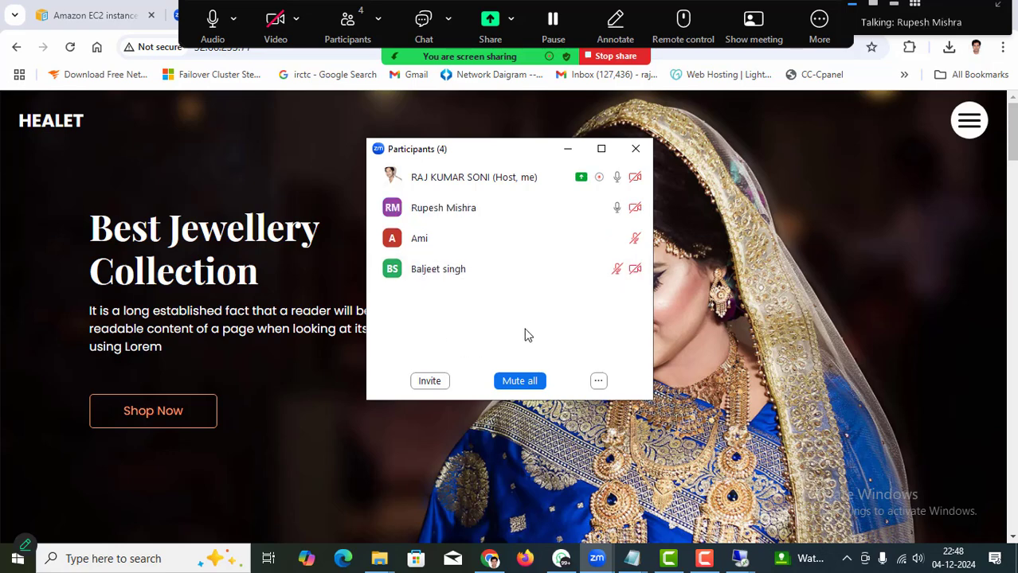
click(564, 153)
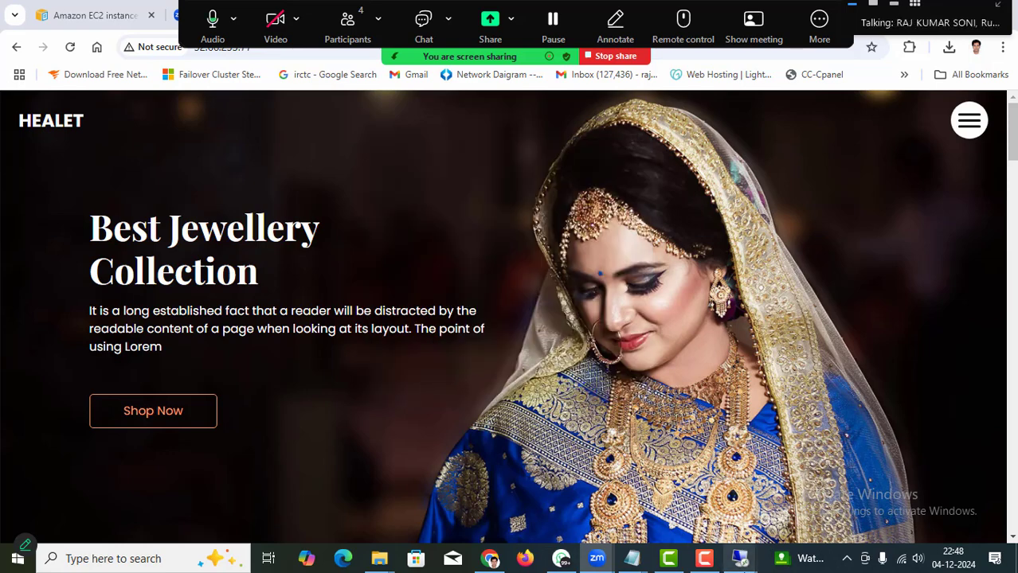
mouse_move(743, 563)
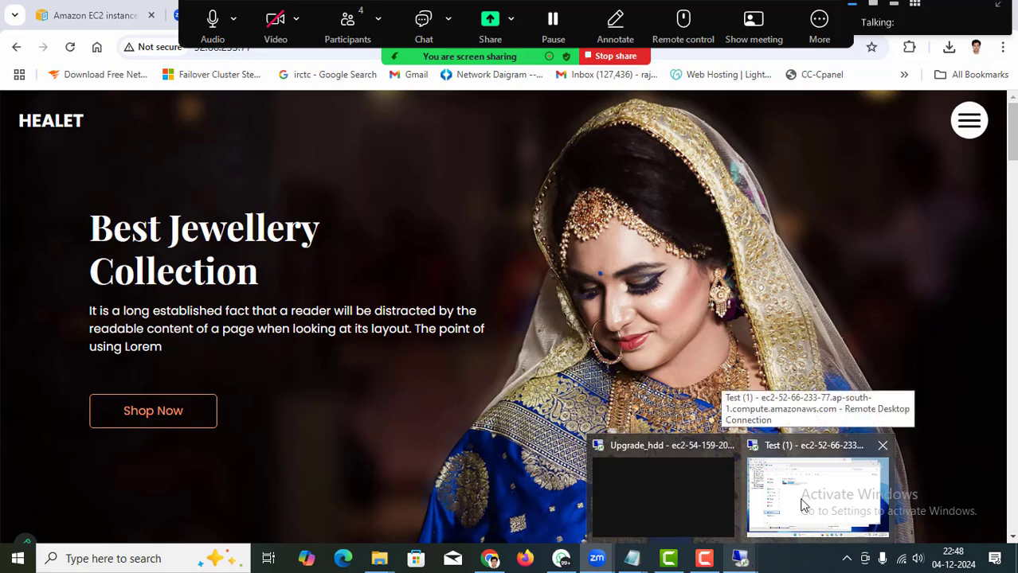
drag(422, 24, 552, 24)
drag(561, 66, 239, 7)
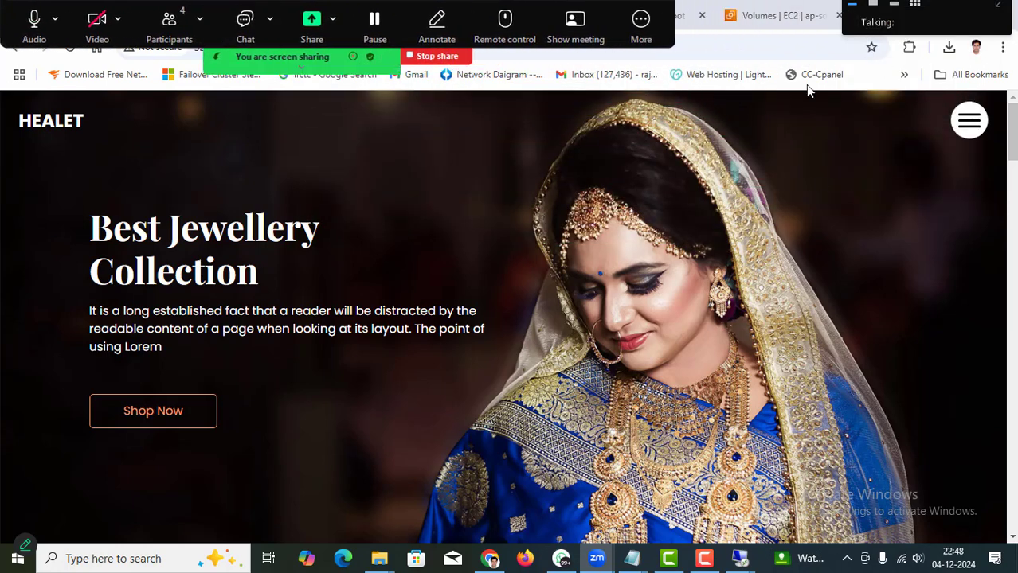
mouse_move(780, 17)
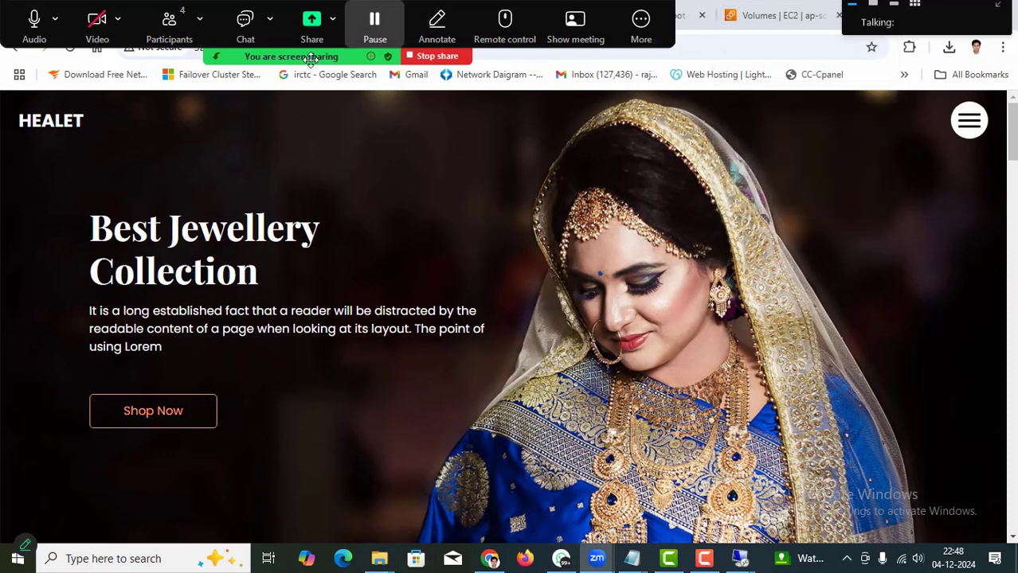
click(177, 34)
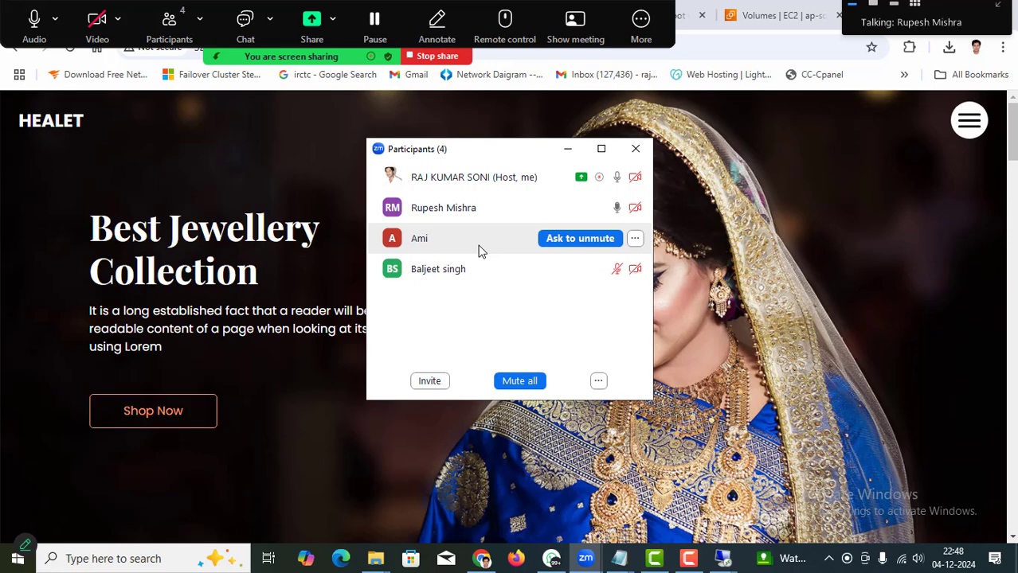
click(569, 151)
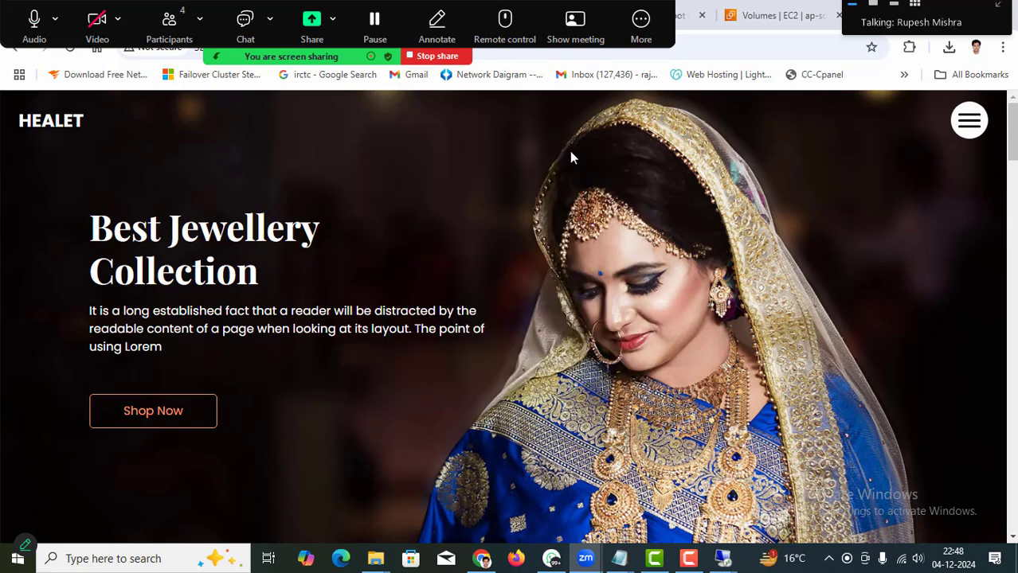
click(786, 16)
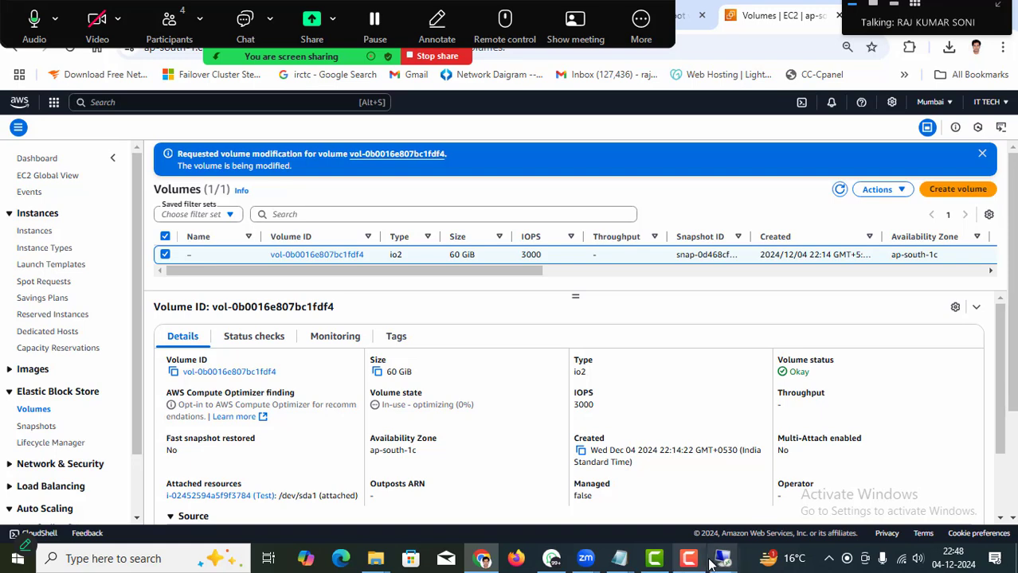
Open the EC2 Instances list to review the running Test instance, then start launching a new instance.
mouse_move(722, 559)
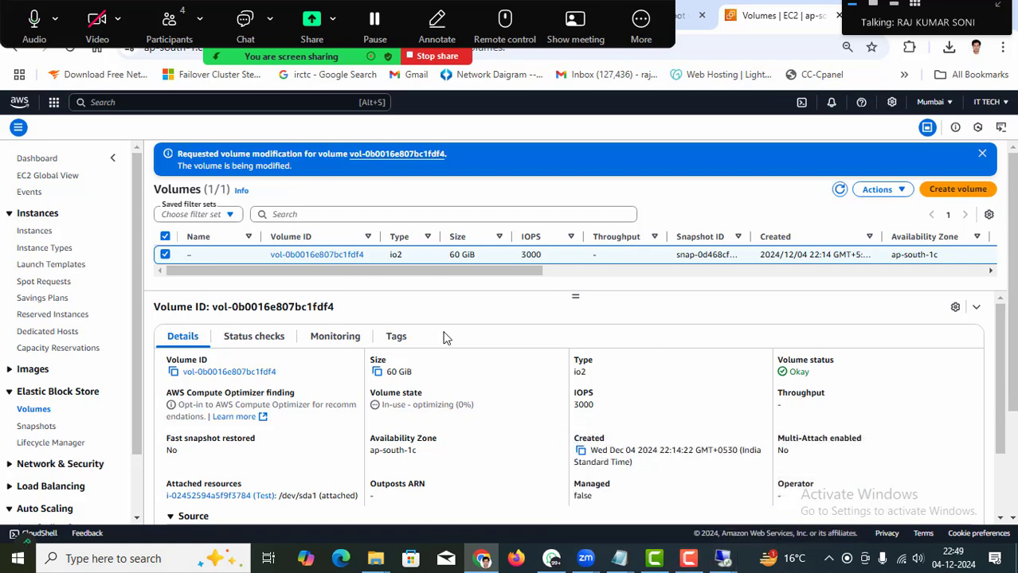
click(43, 234)
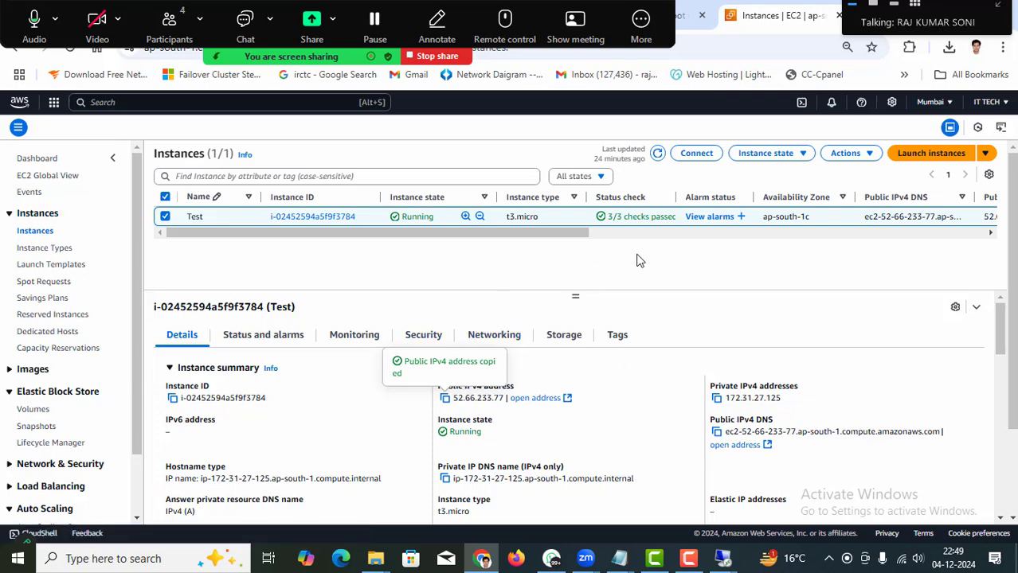
click(925, 153)
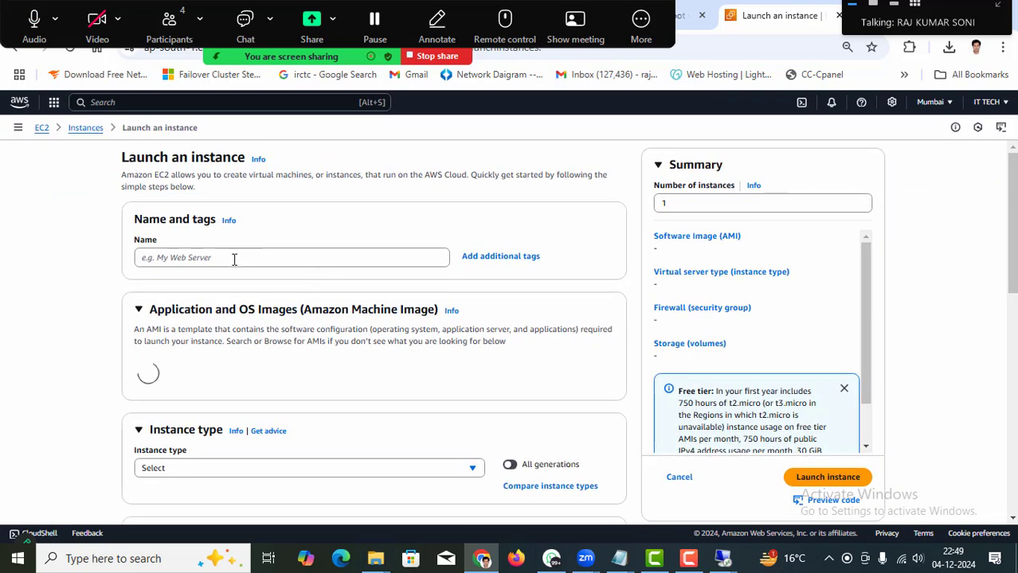
Name the new instance 'Test_server-1' and choose the Windows operating system image.
click(234, 260)
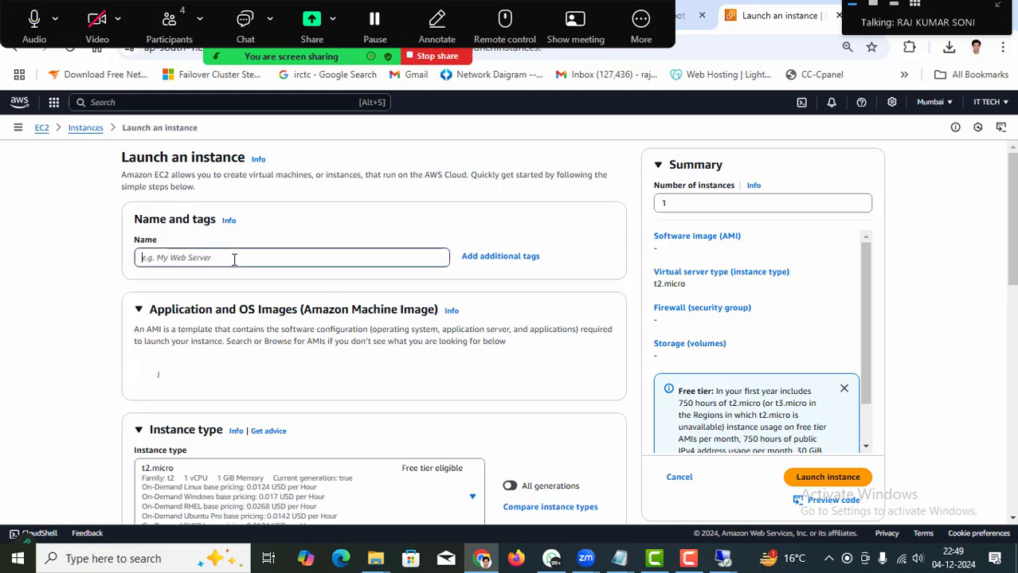
text(Test)
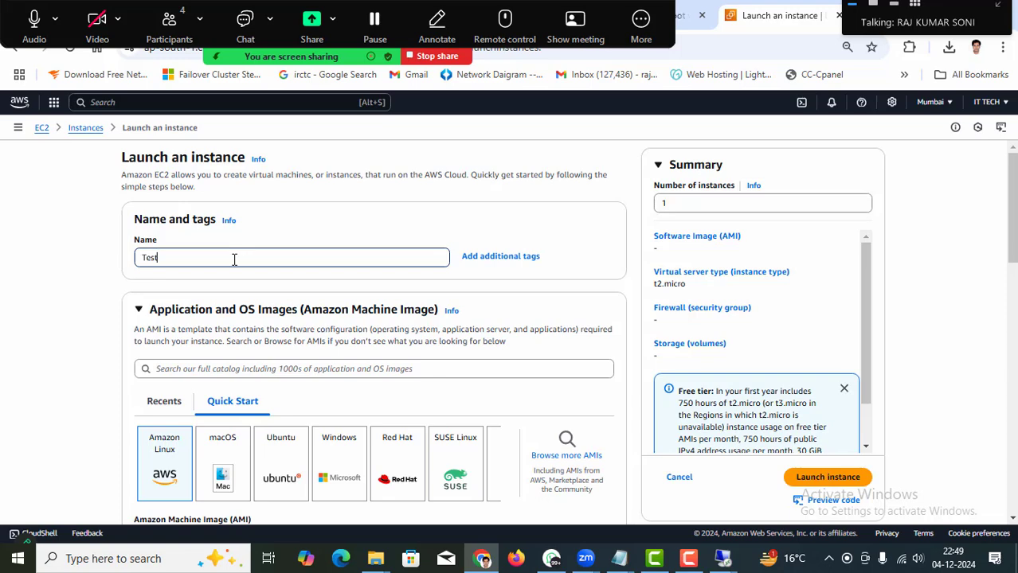
text(_server)
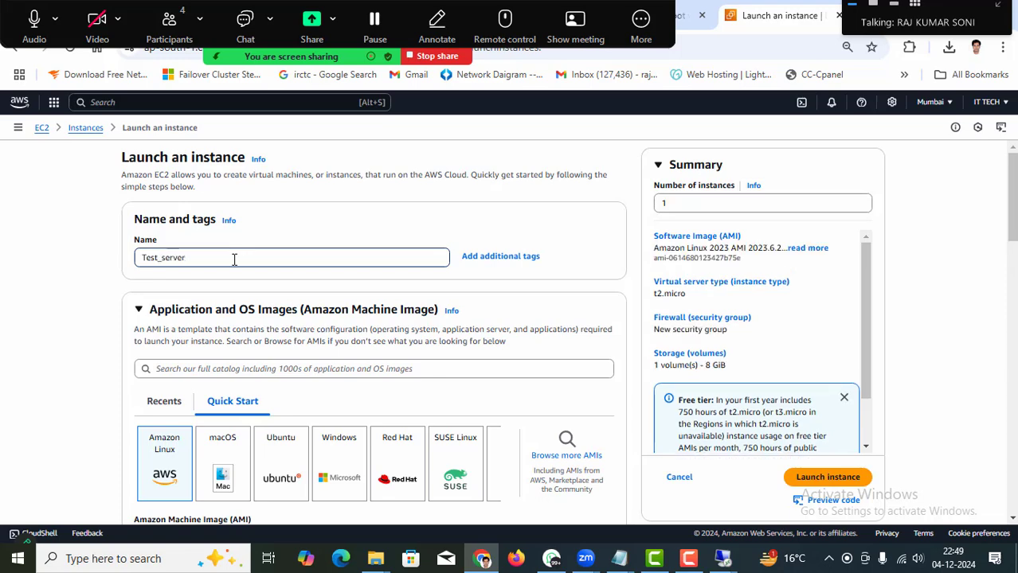
text(-1)
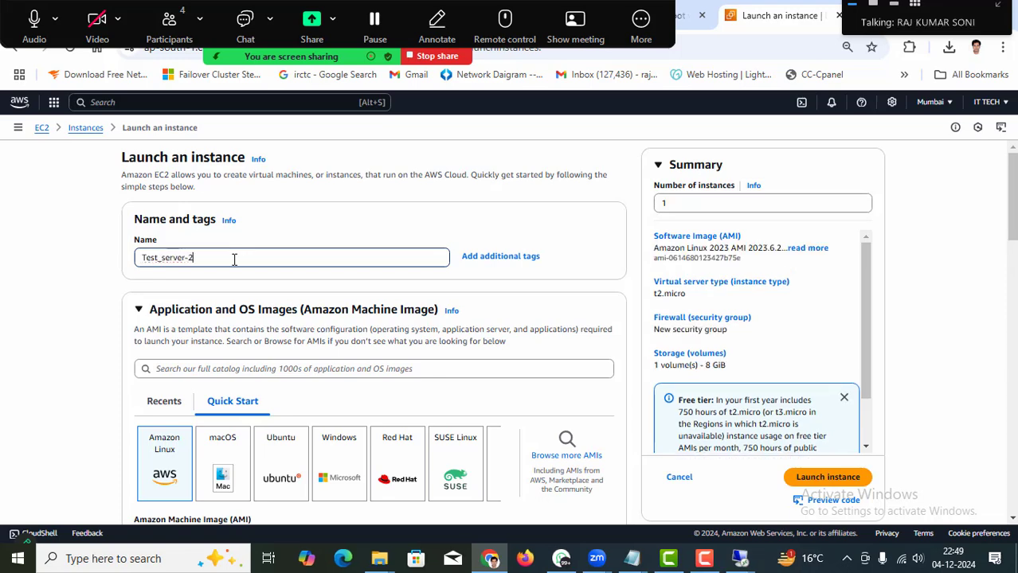
scroll(333, 319, down, 2)
click(331, 320)
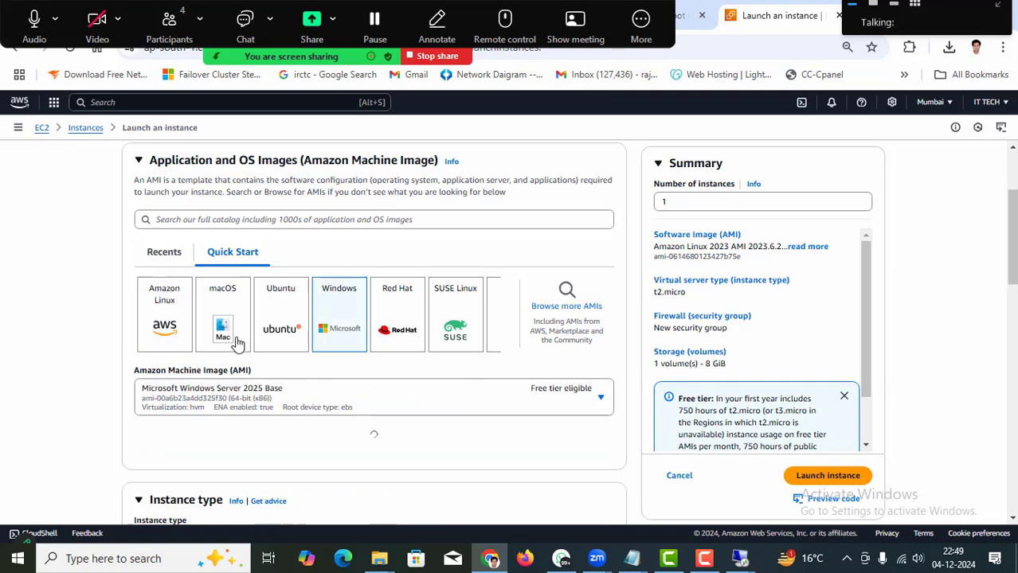
scroll(142, 370, down, 3)
scroll(139, 363, down, 3)
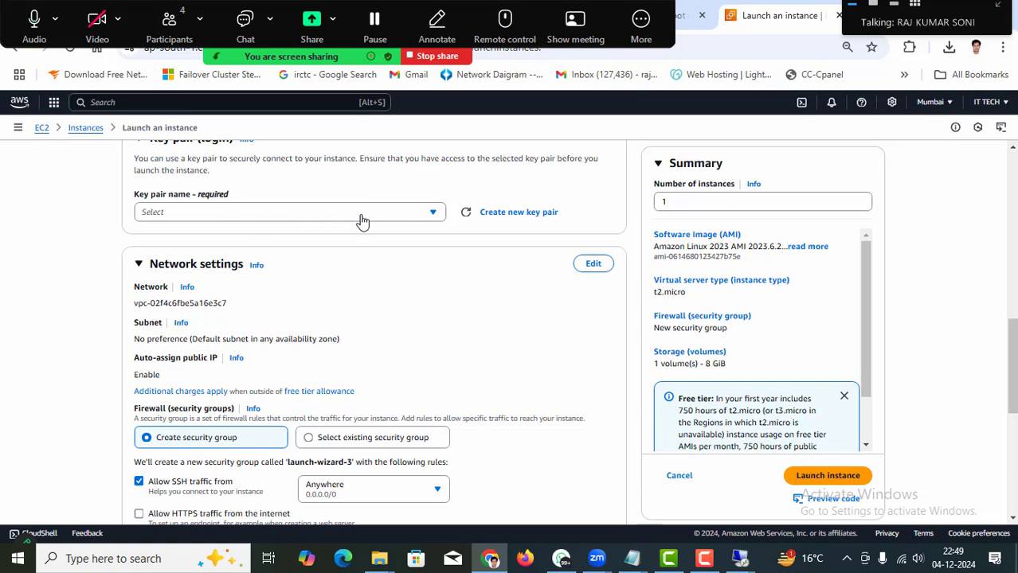
Select key pair 123 and allow HTTPS and HTTP traffic from the internet.
click(253, 313)
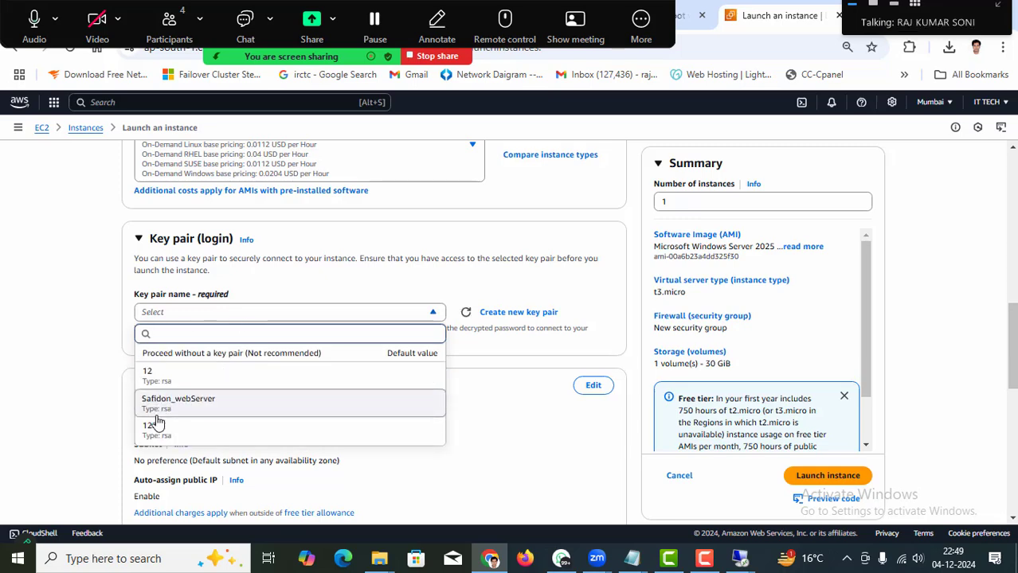
click(146, 430)
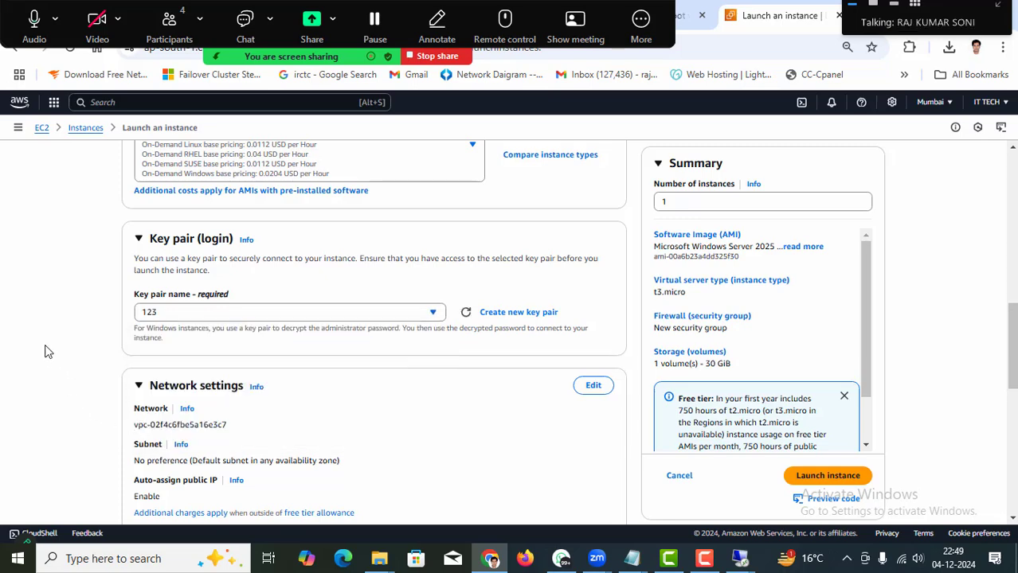
scroll(56, 348, down, 4)
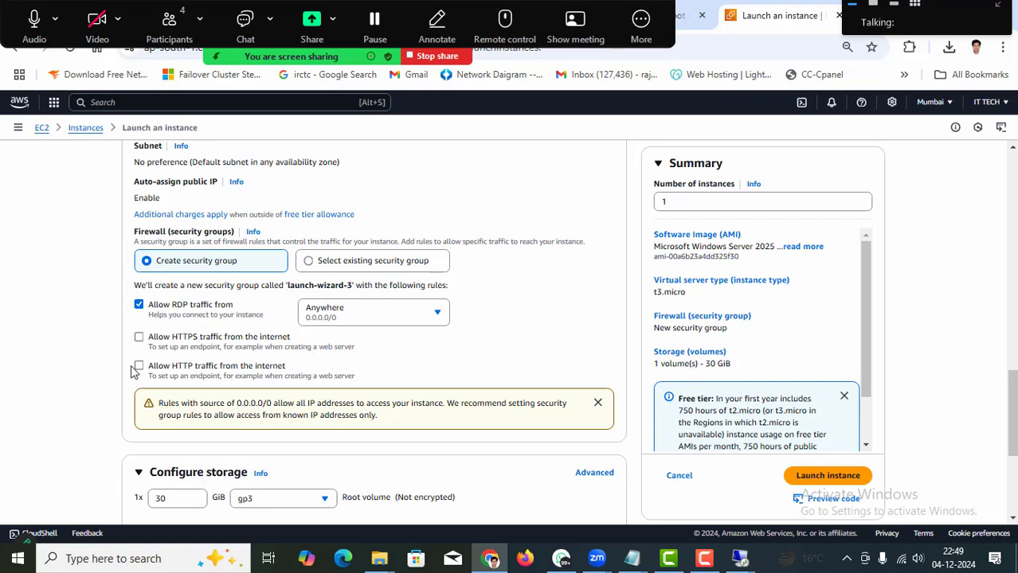
click(139, 366)
click(138, 337)
scroll(64, 335, down, 3)
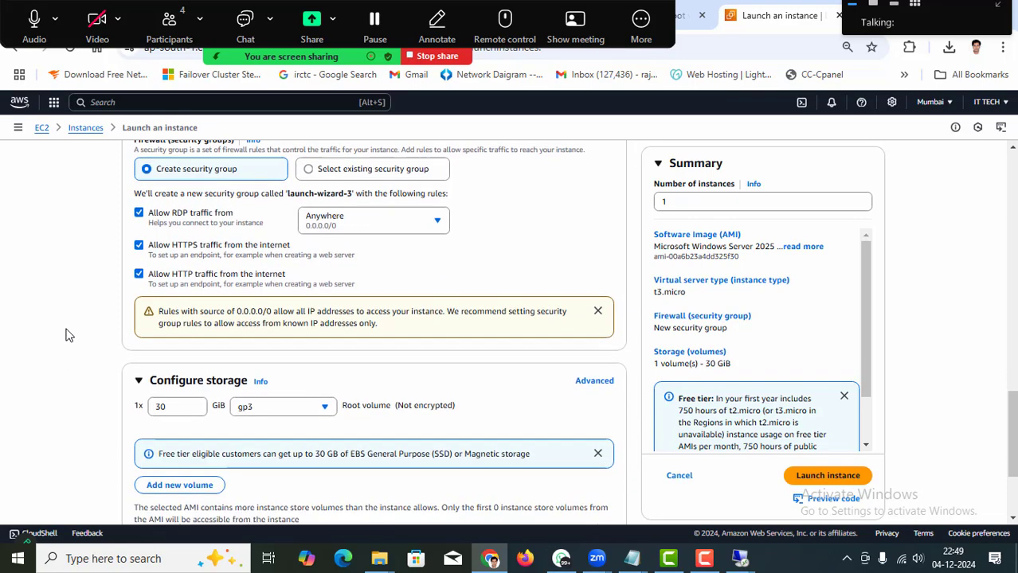
In Advanced details, choose shutdown behavior Terminate and Enable for both termination and stop protection.
click(180, 488)
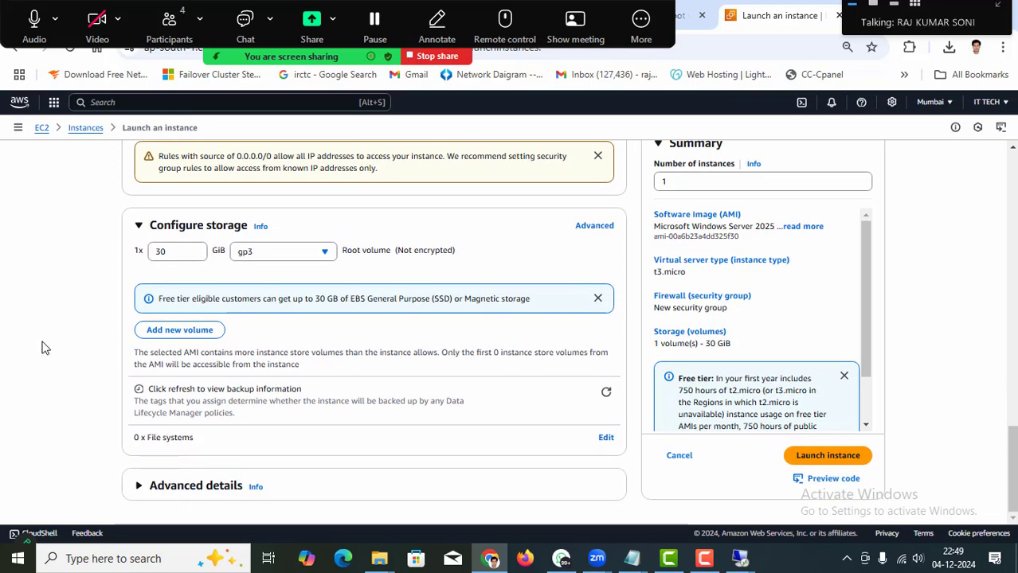
scroll(61, 345, down, 5)
scroll(62, 348, down, 2)
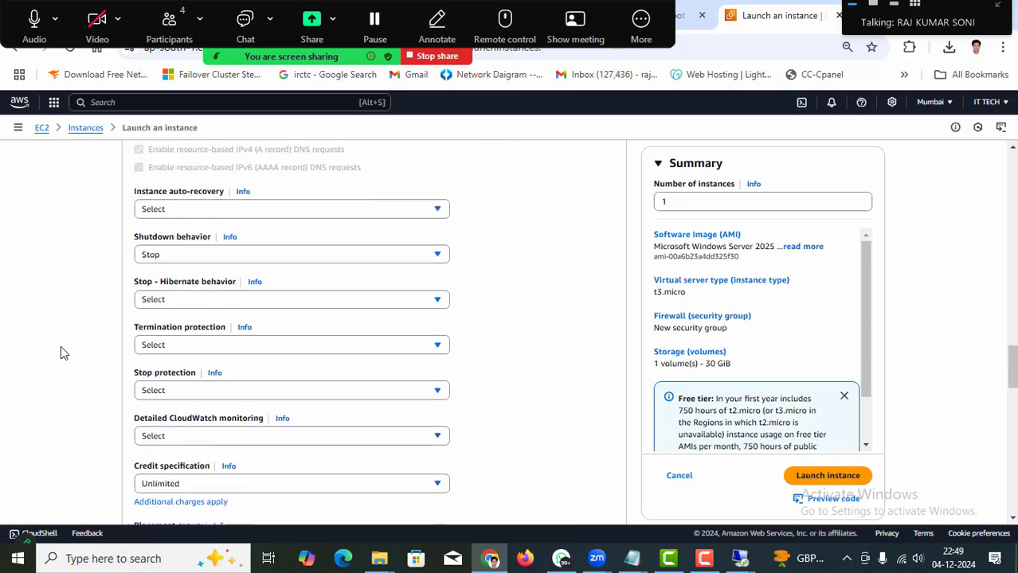
click(243, 256)
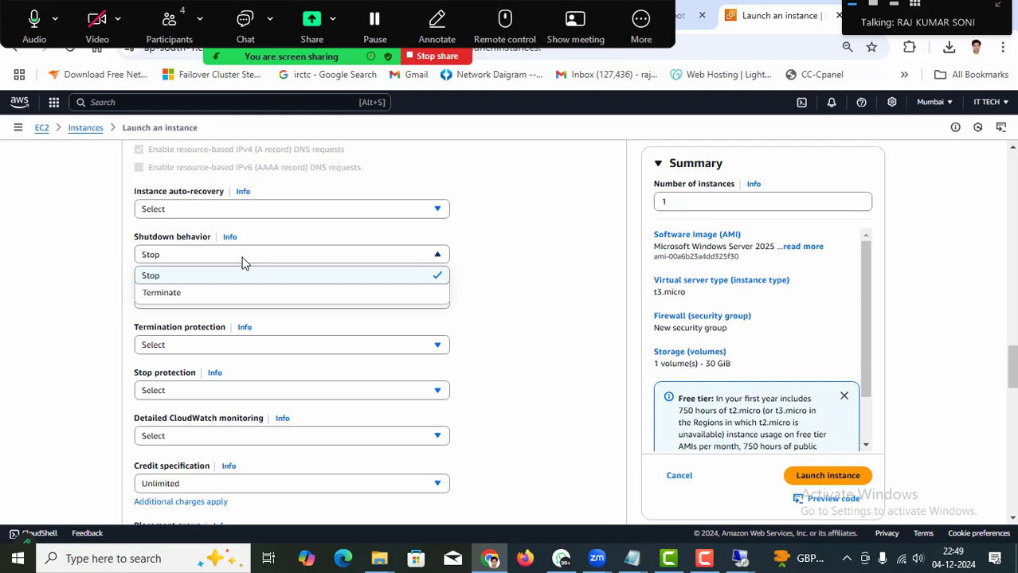
click(195, 294)
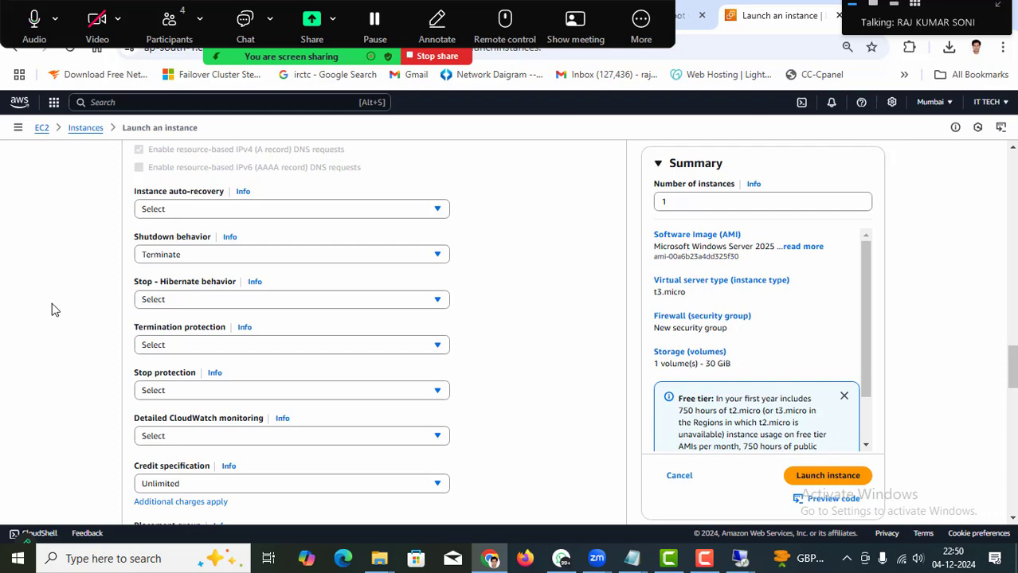
click(180, 348)
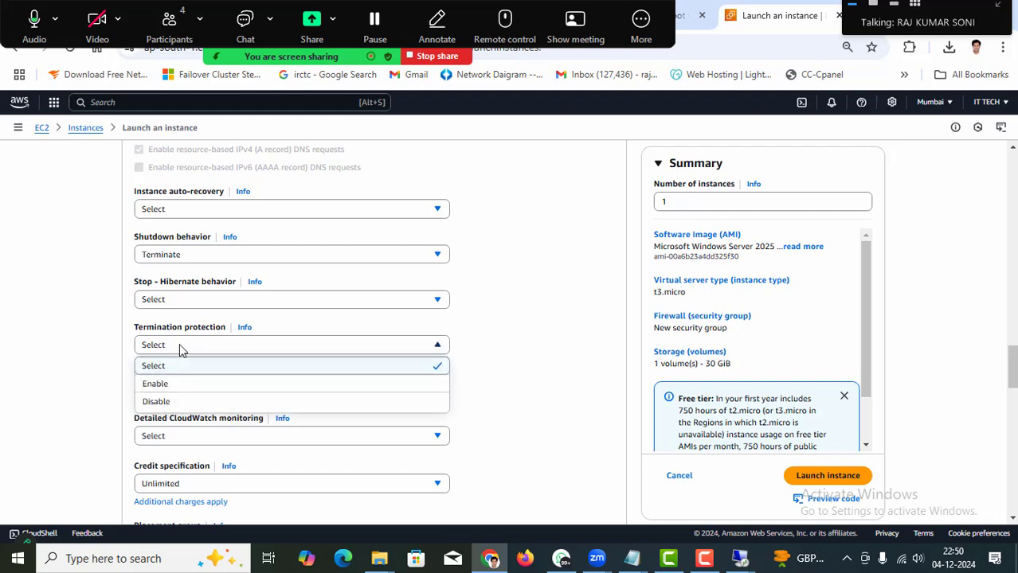
click(163, 385)
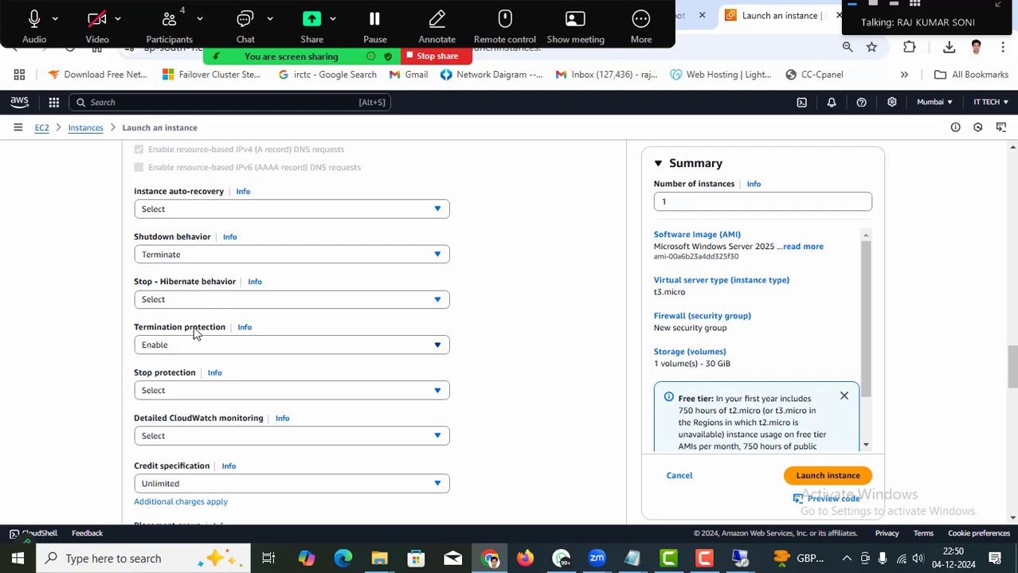
scroll(43, 336, down, 1)
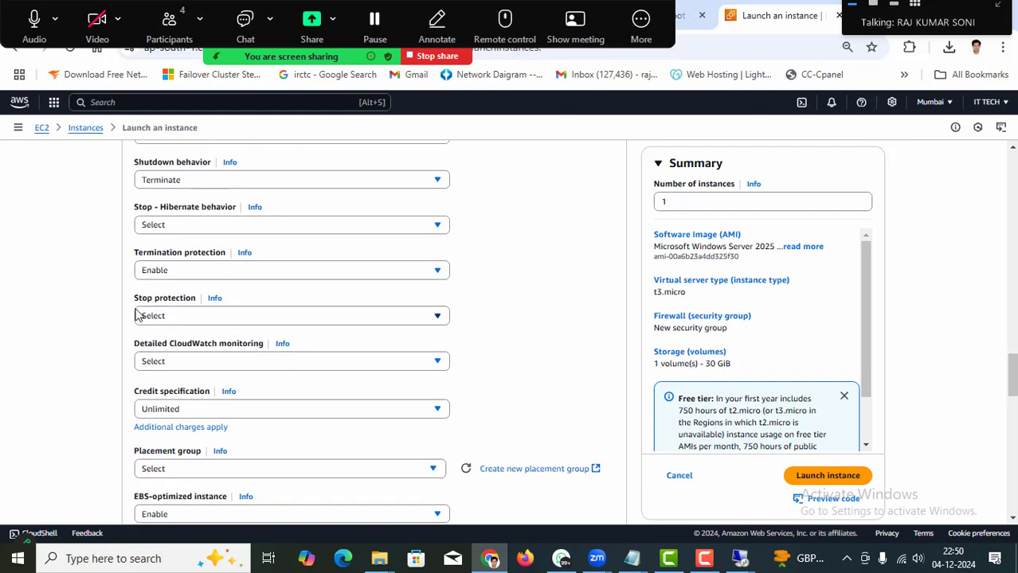
click(205, 318)
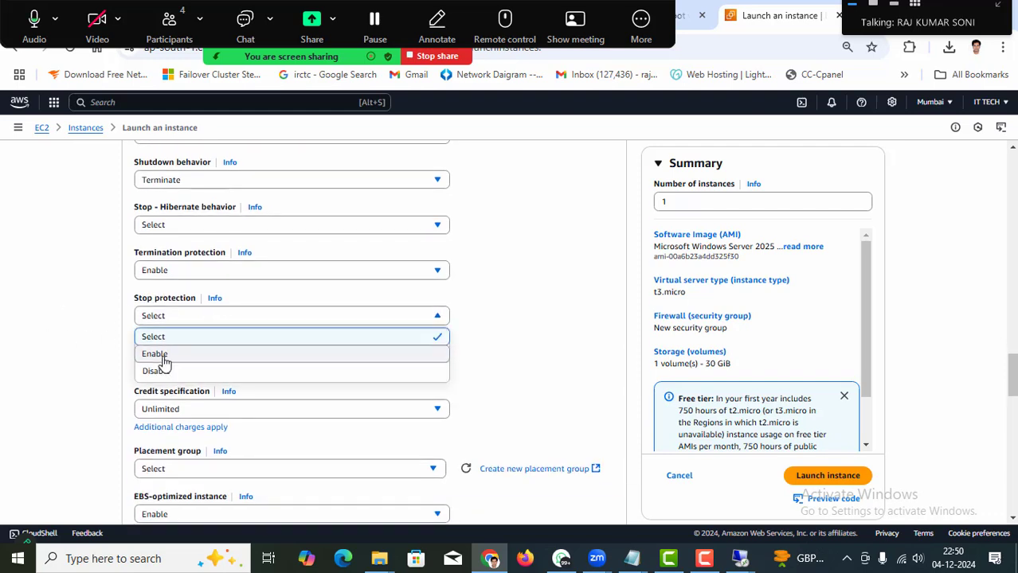
click(164, 356)
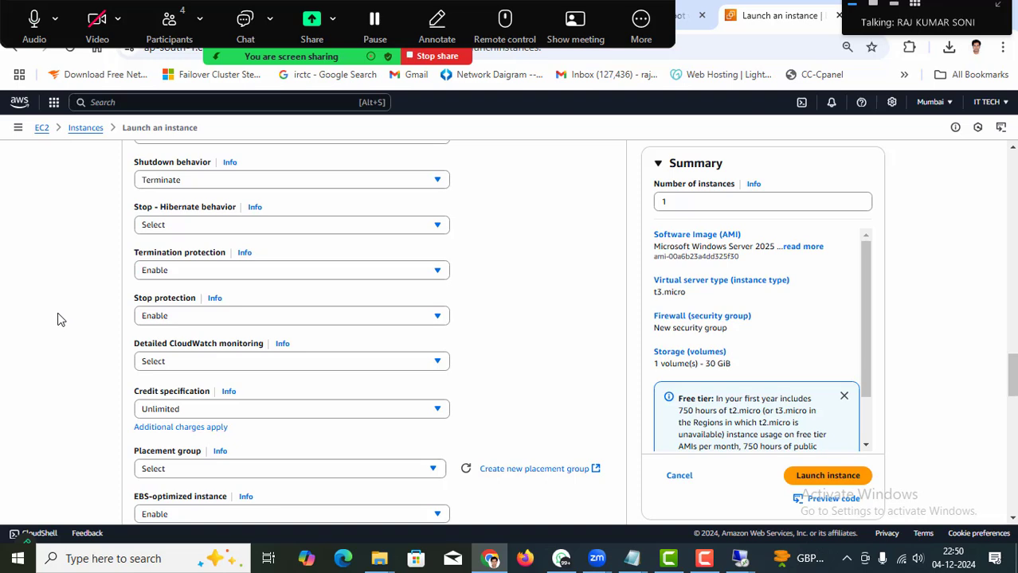
scroll(63, 320, up, 1)
scroll(65, 321, up, 1)
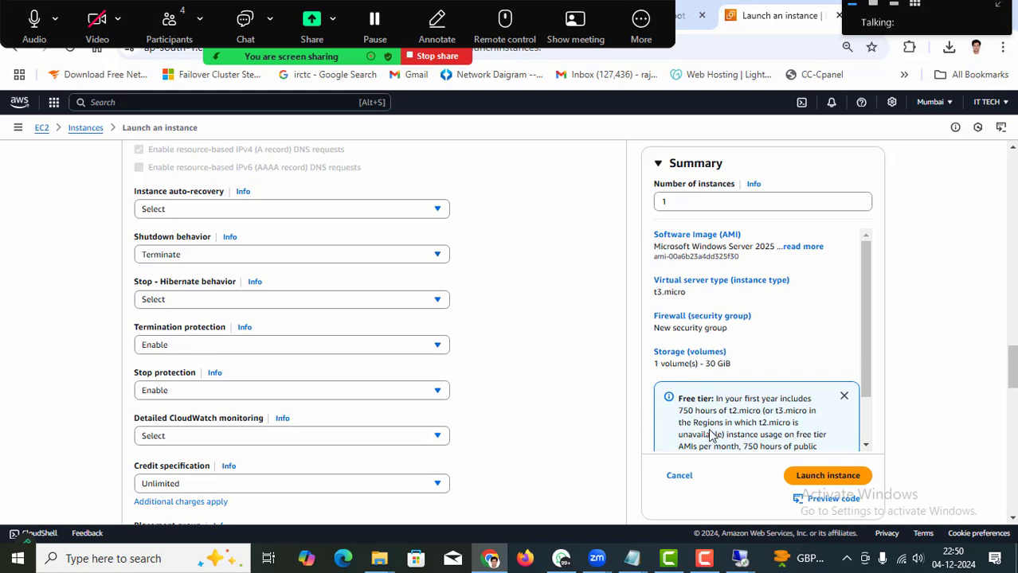
Launch Test_server-2, return to the Instances list, and check the Test instance's state options.
click(825, 476)
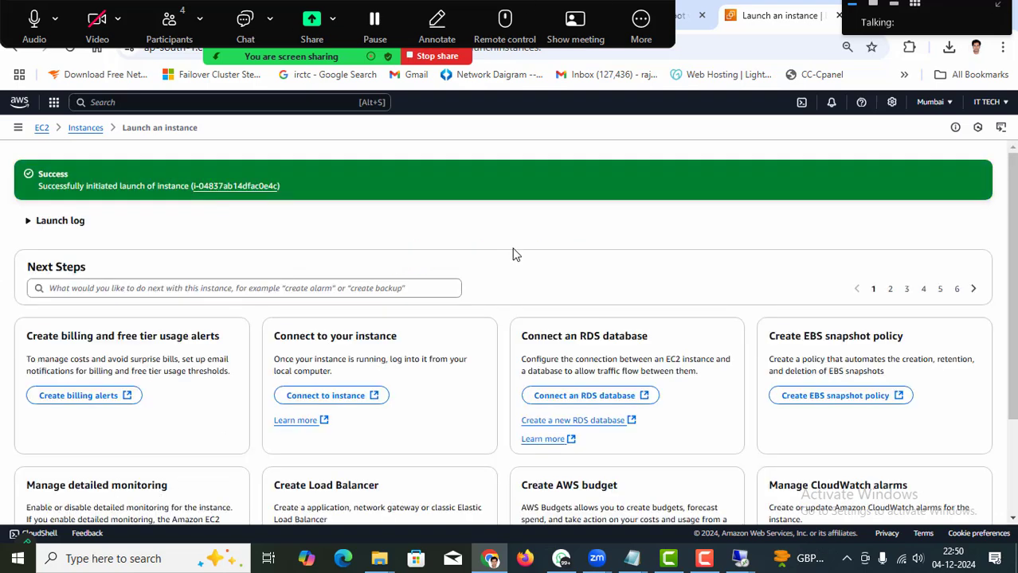
click(82, 131)
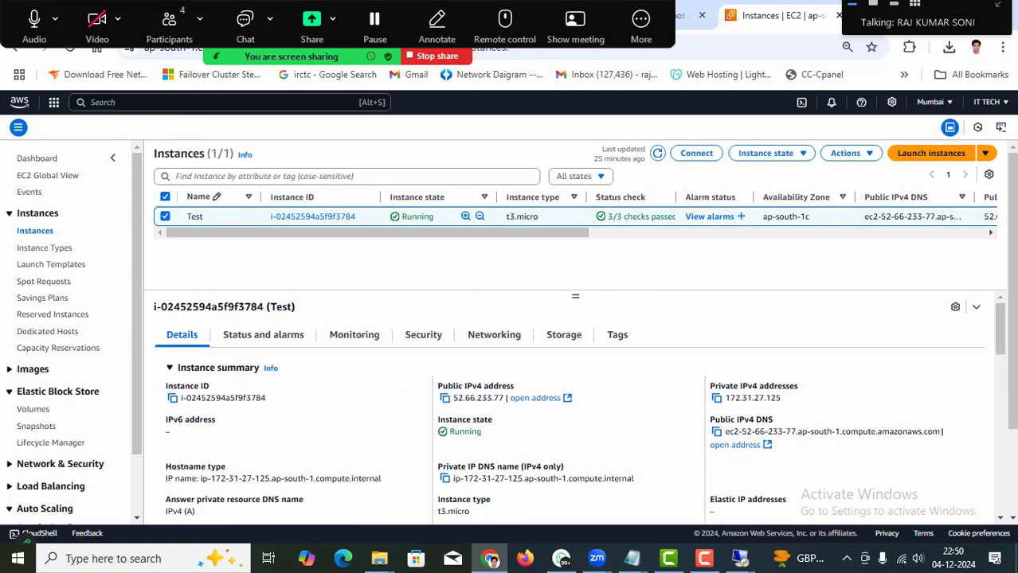
click(164, 217)
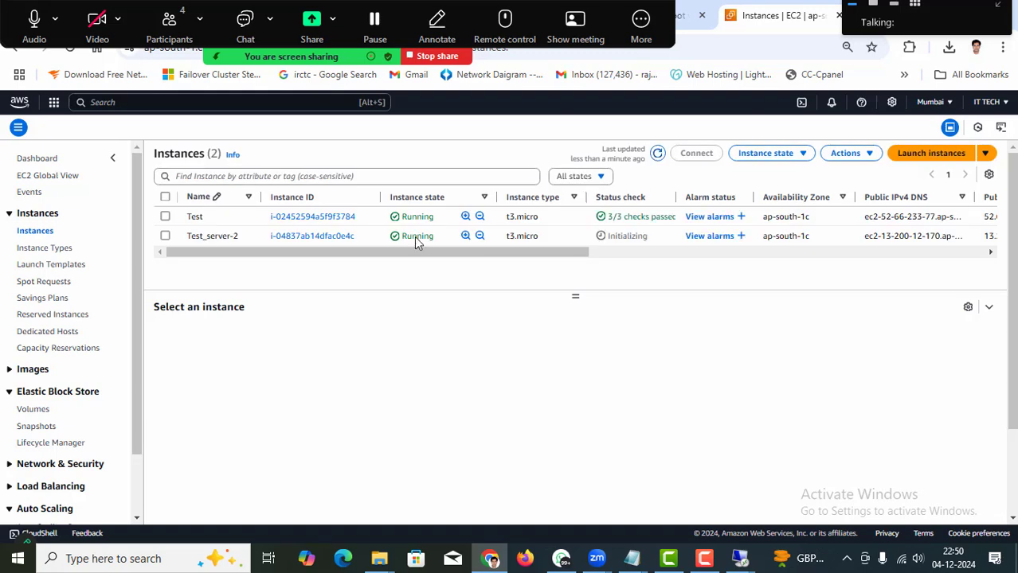
click(165, 217)
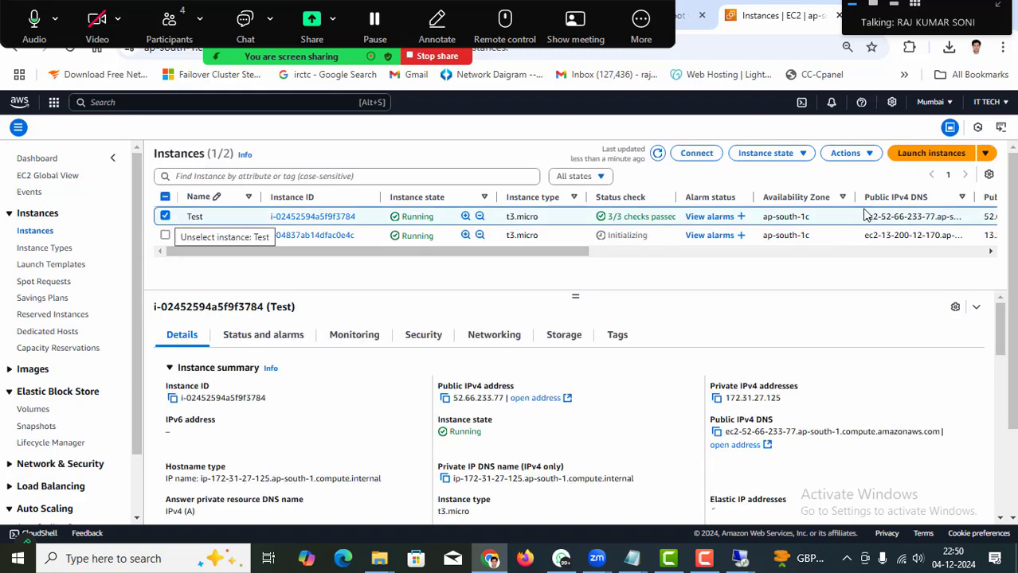
click(788, 156)
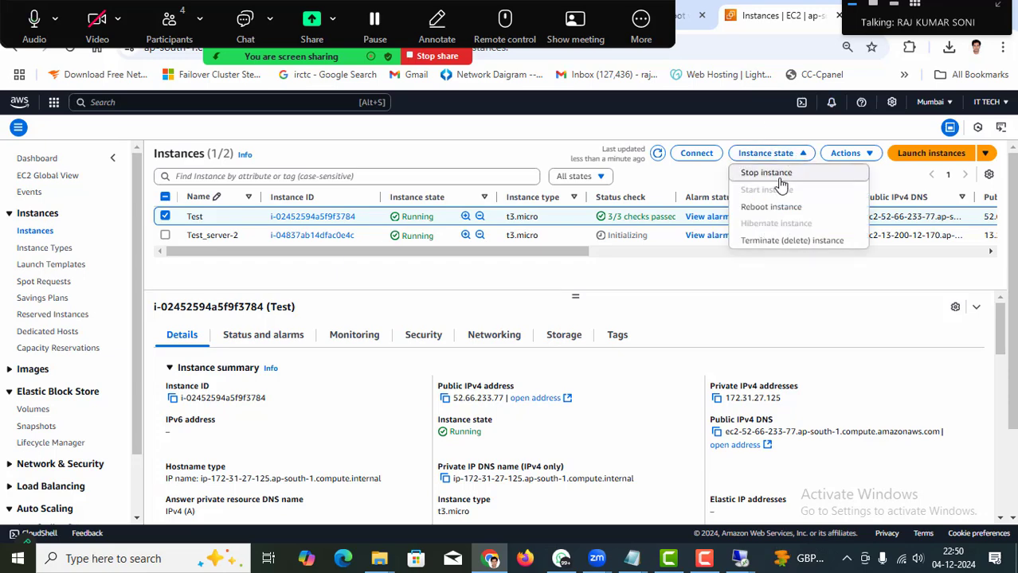
click(723, 298)
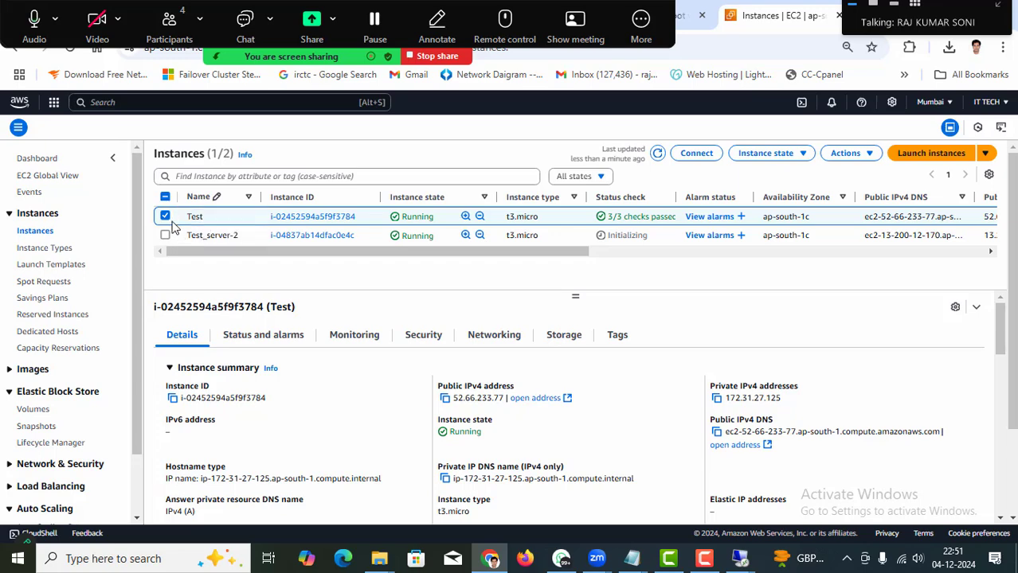
Tick Enable in the Test instance's Change stop protection settings and save.
click(872, 156)
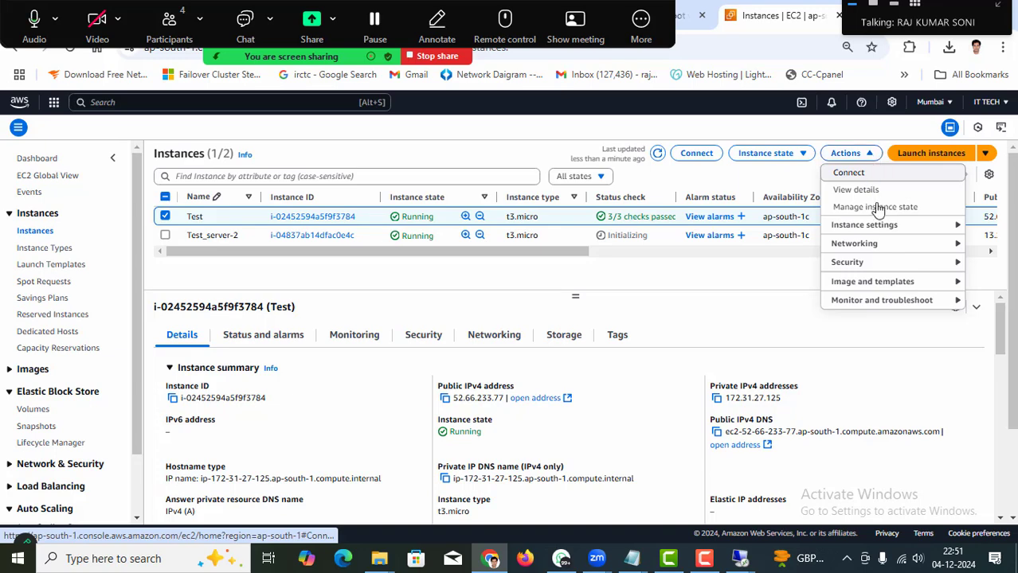
click(945, 231)
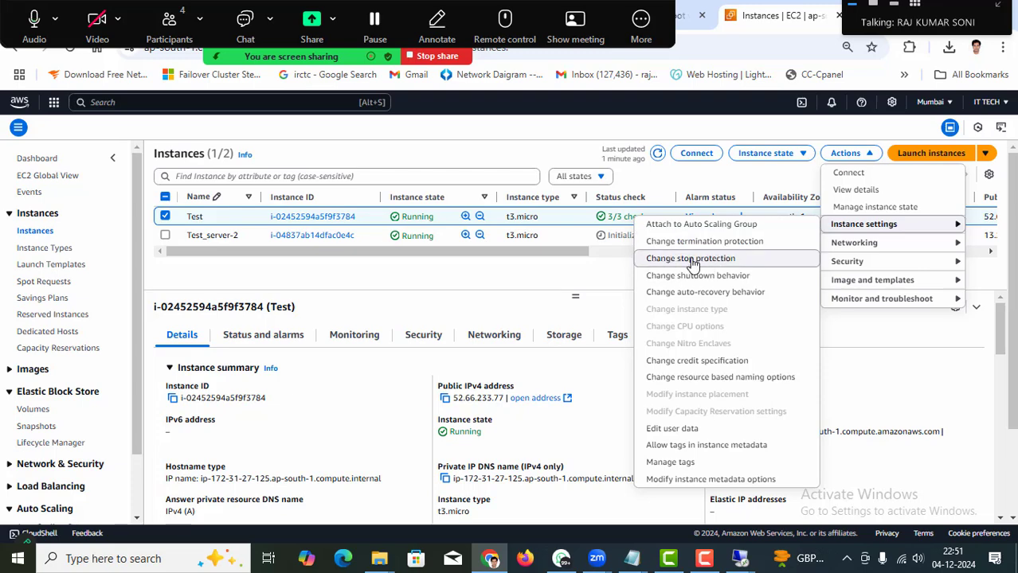
click(693, 265)
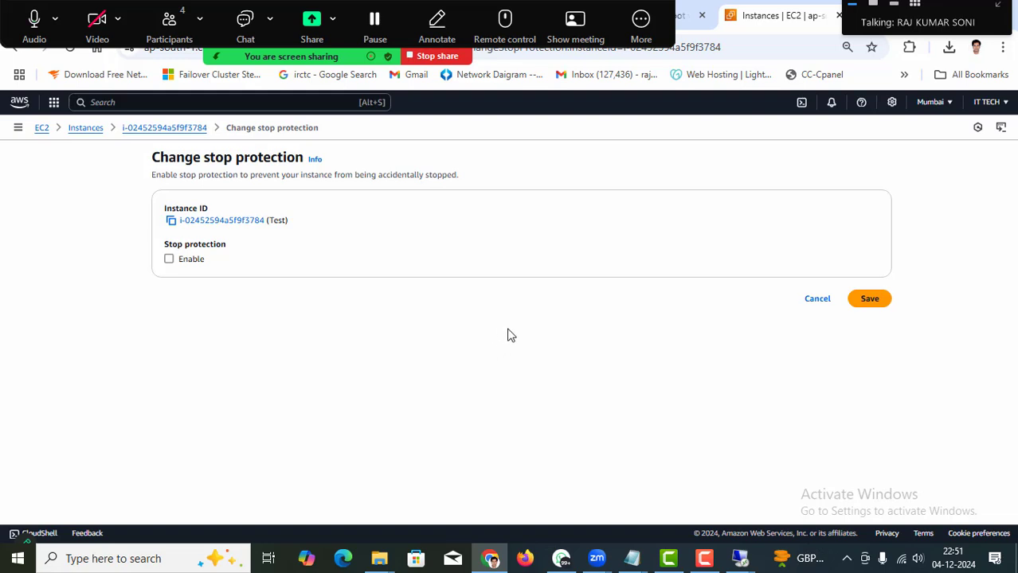
click(170, 260)
click(867, 301)
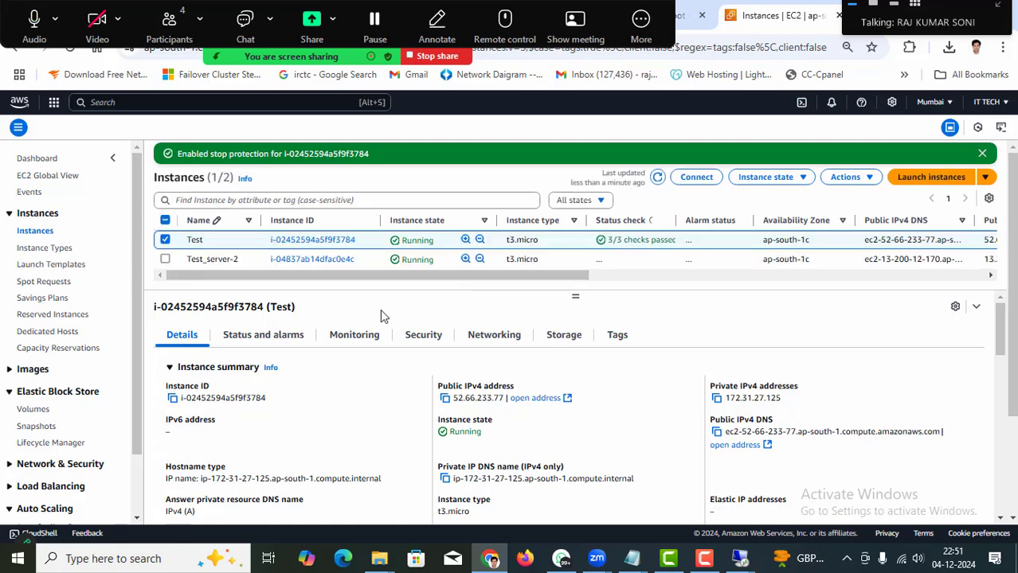
Reselect Test, point out Stop protection: Enabled in its details, and open Instance state.
click(164, 240)
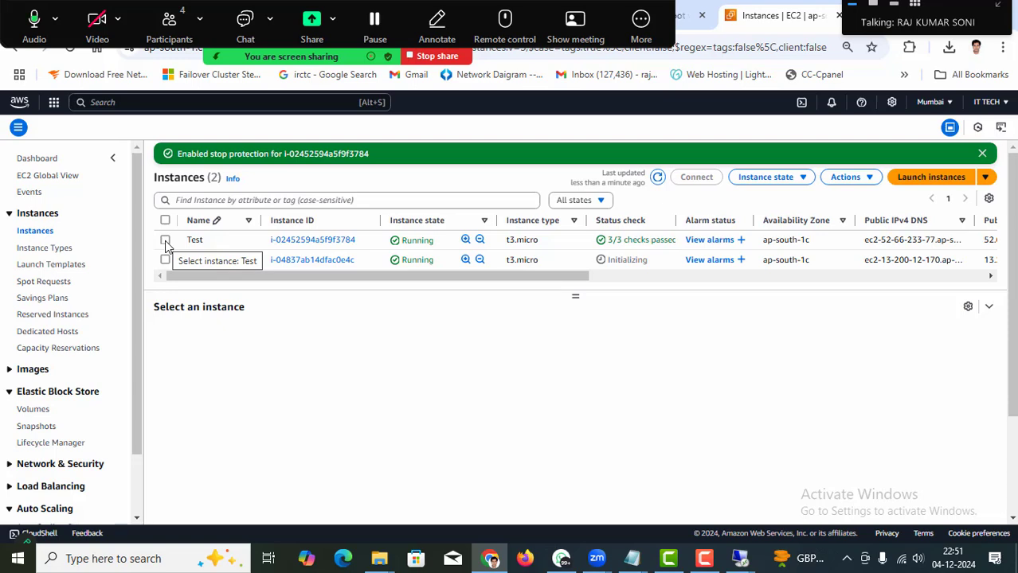
click(165, 241)
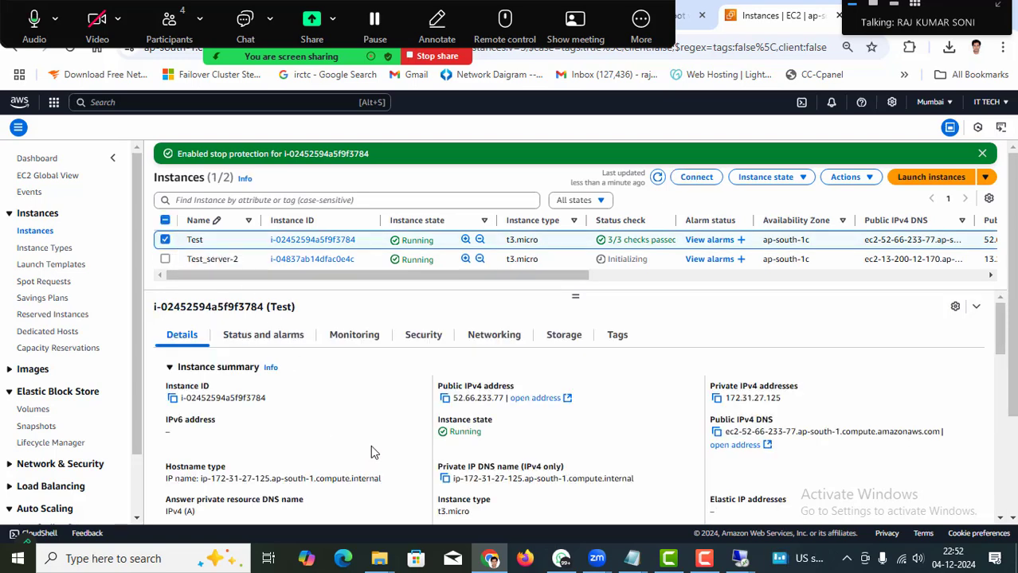
scroll(371, 454, down, 5)
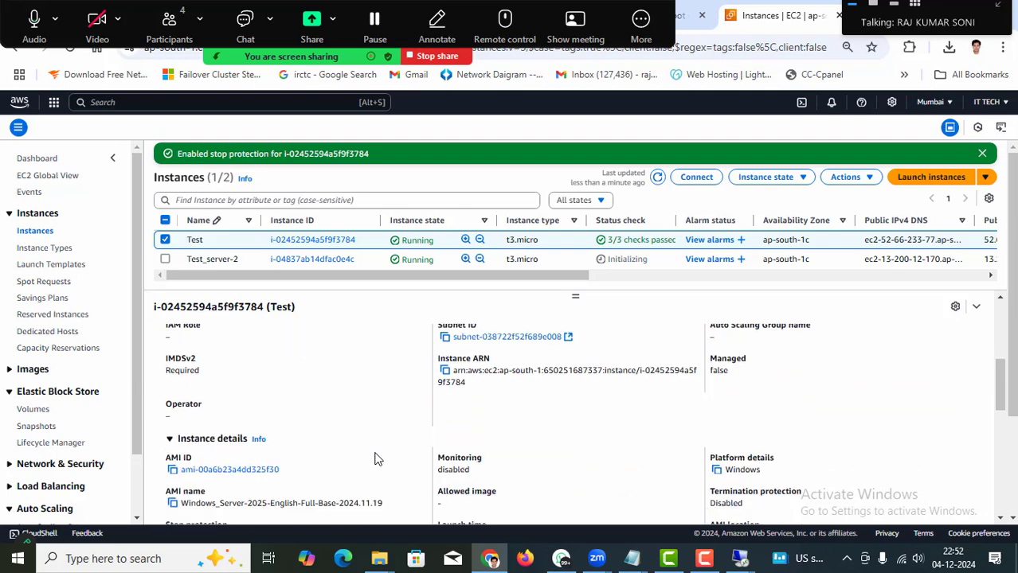
scroll(378, 459, down, 3)
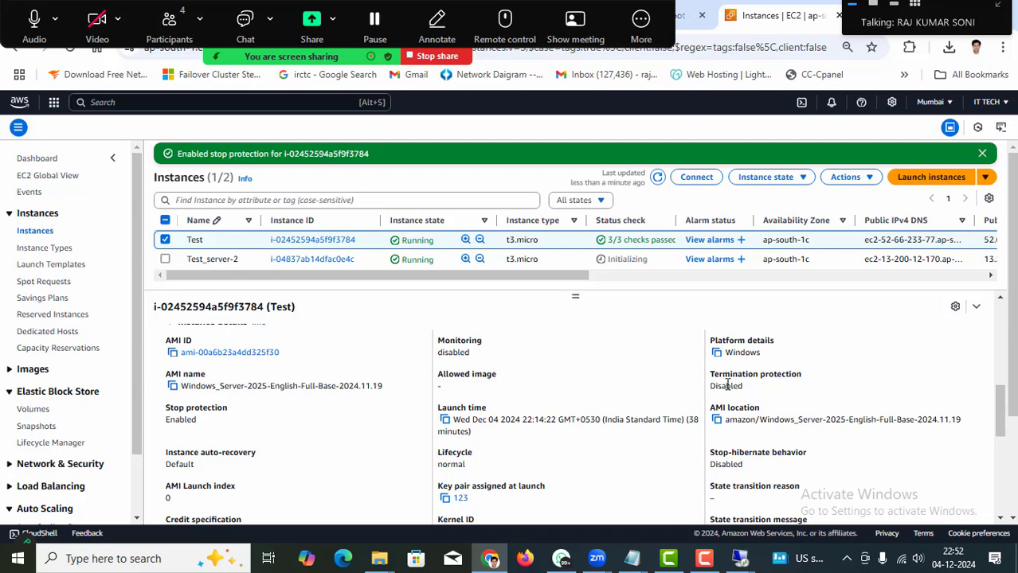
drag(169, 409, 228, 408)
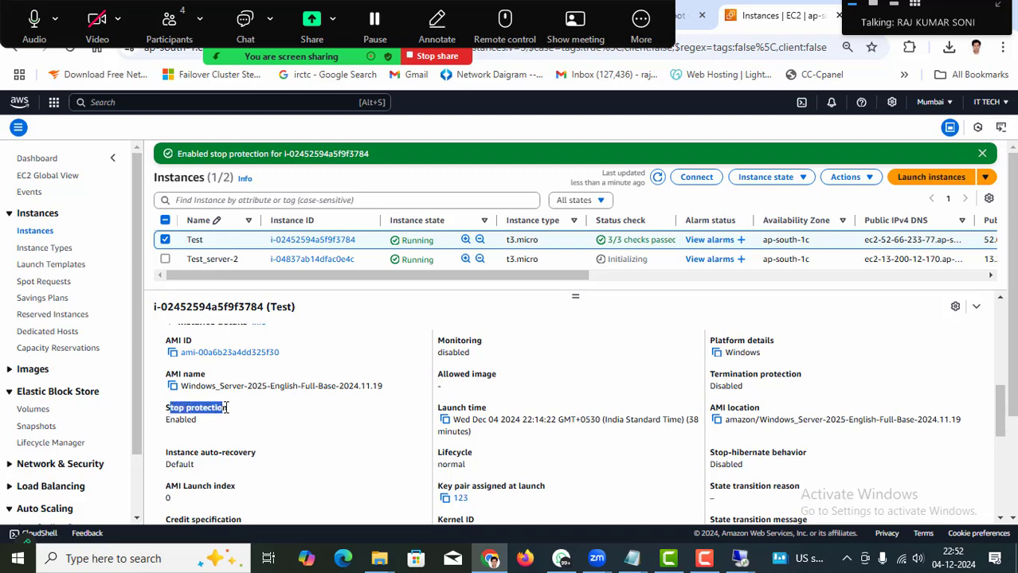
click(170, 420)
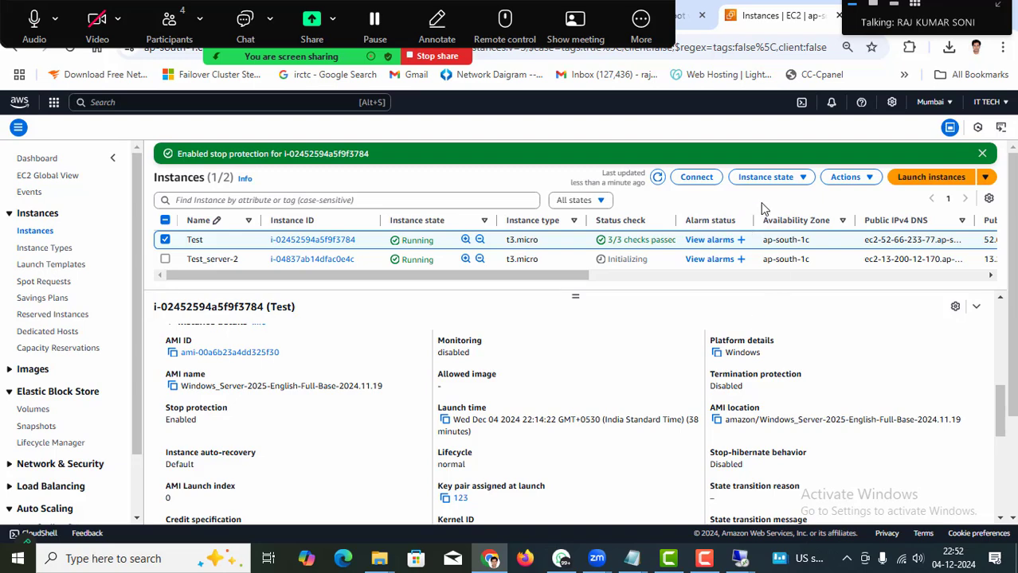
click(789, 180)
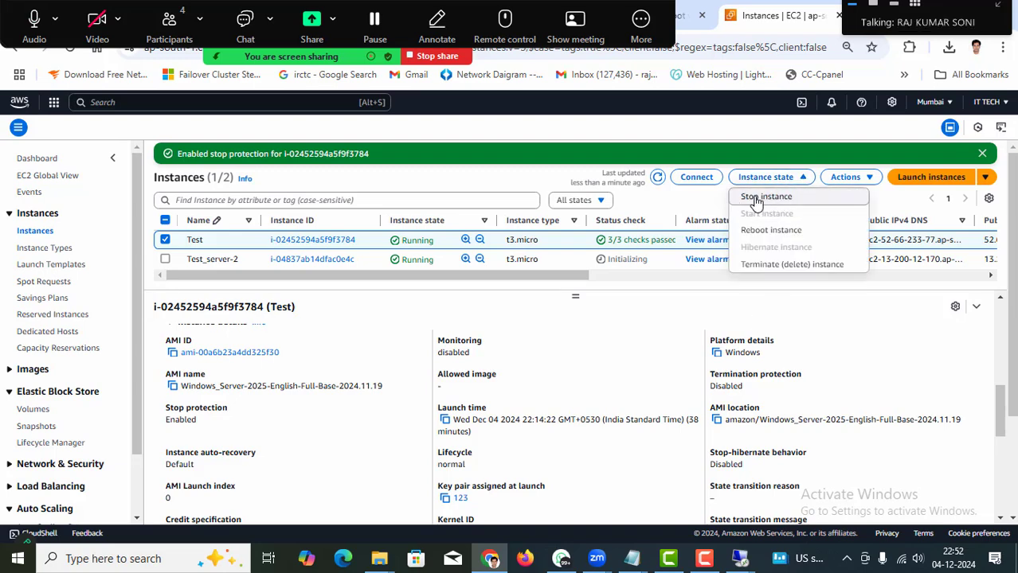
Try stopping Test, dismiss the stop-protection error, and refresh to show it still running.
click(755, 199)
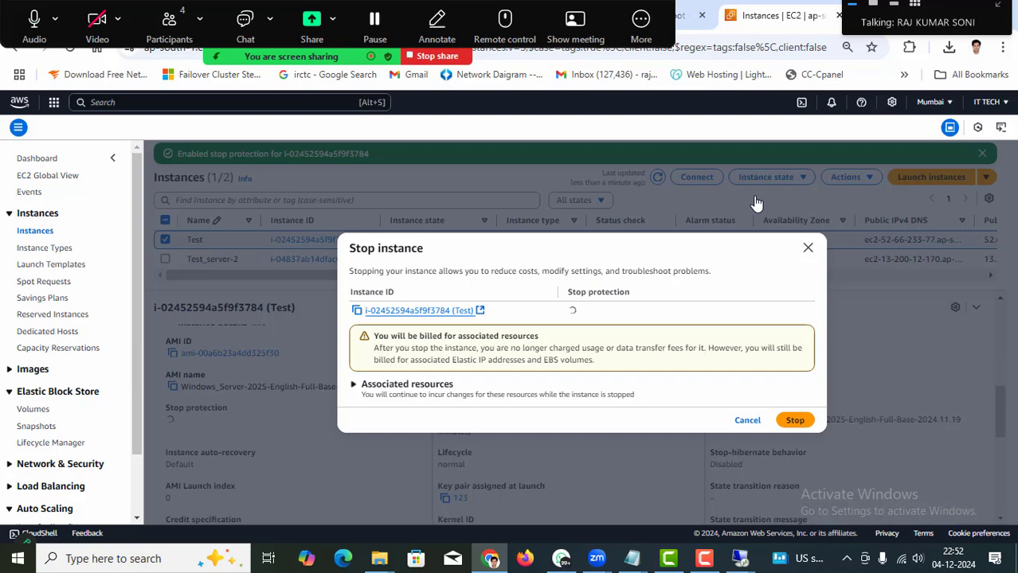
click(794, 422)
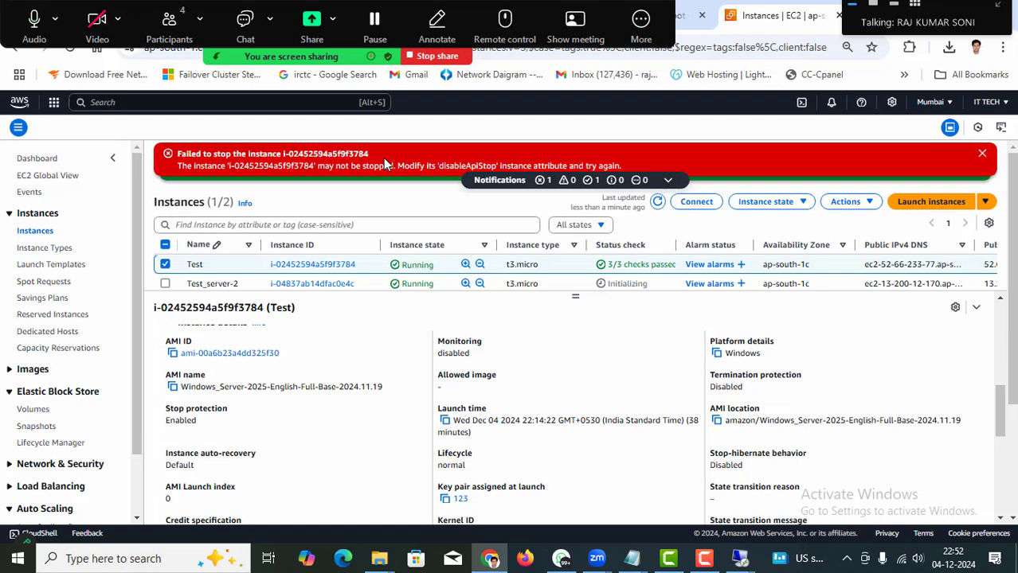
click(983, 156)
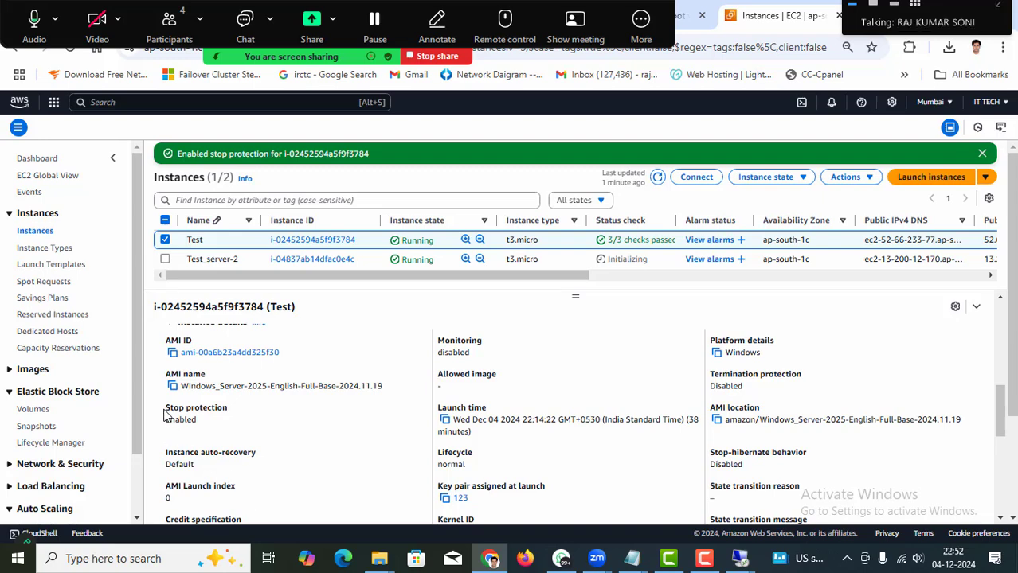
drag(164, 411, 234, 414)
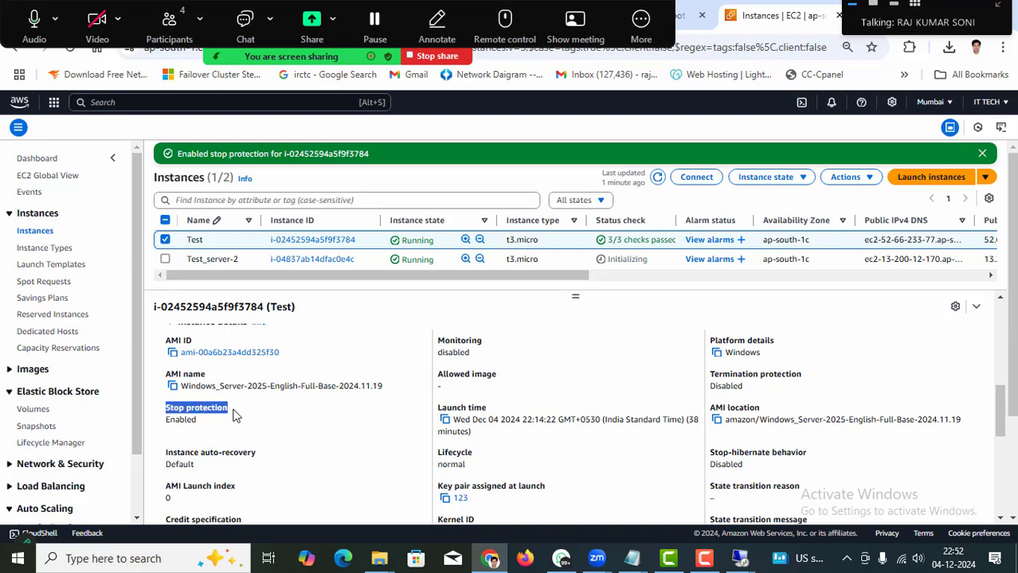
click(179, 426)
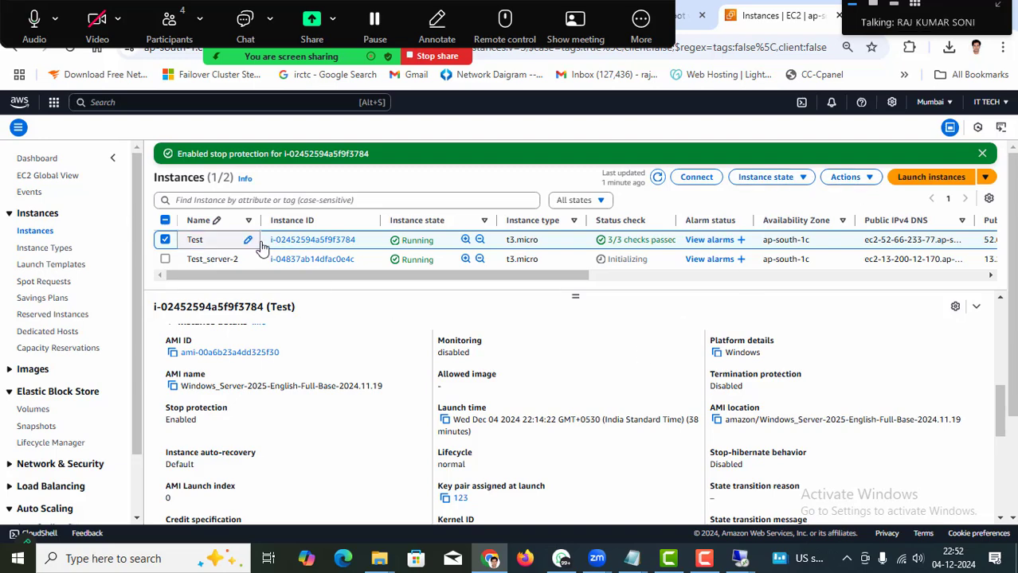
click(657, 178)
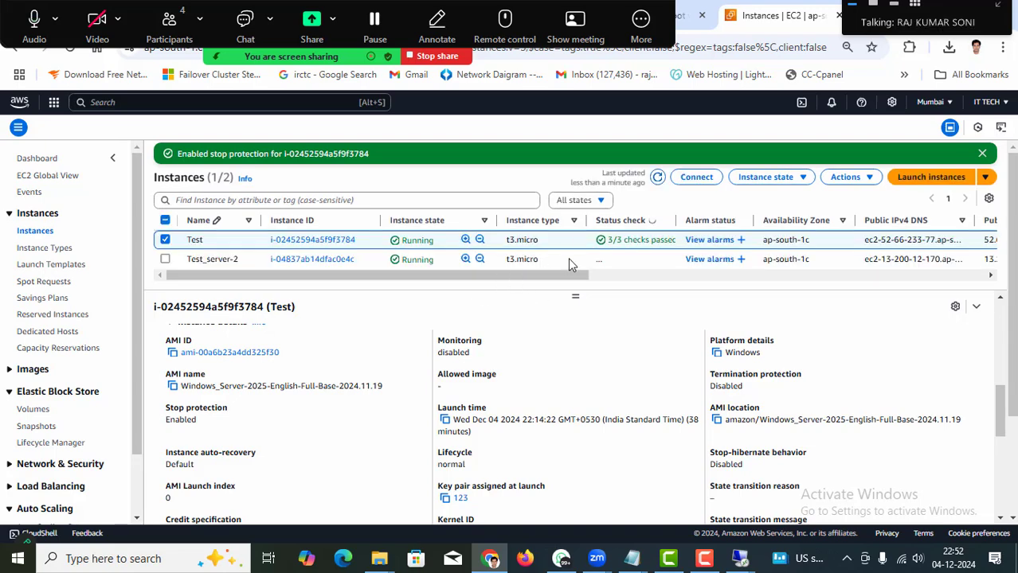
Untick Enable in Test's Change stop protection settings and save the change.
click(870, 179)
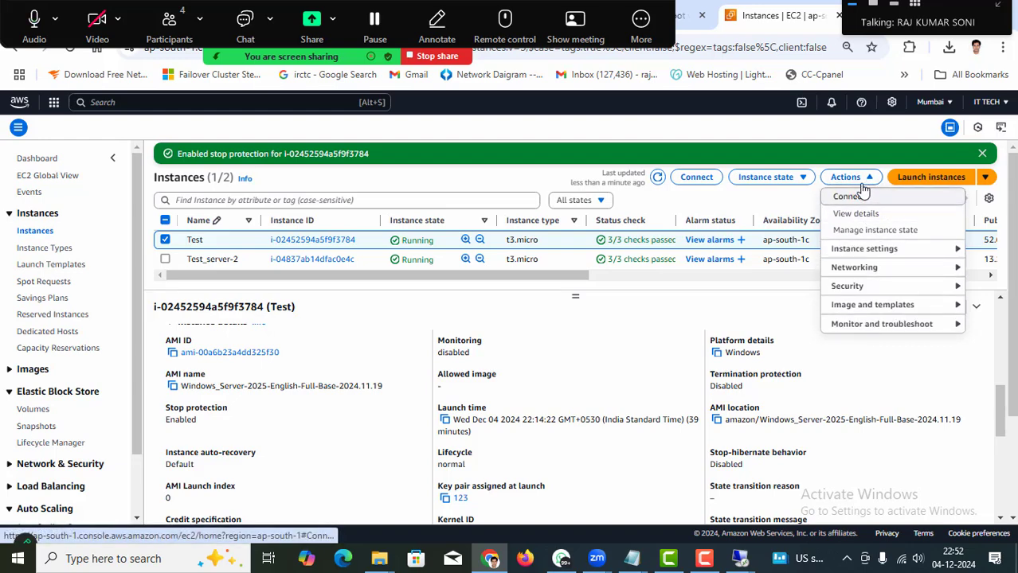
click(932, 254)
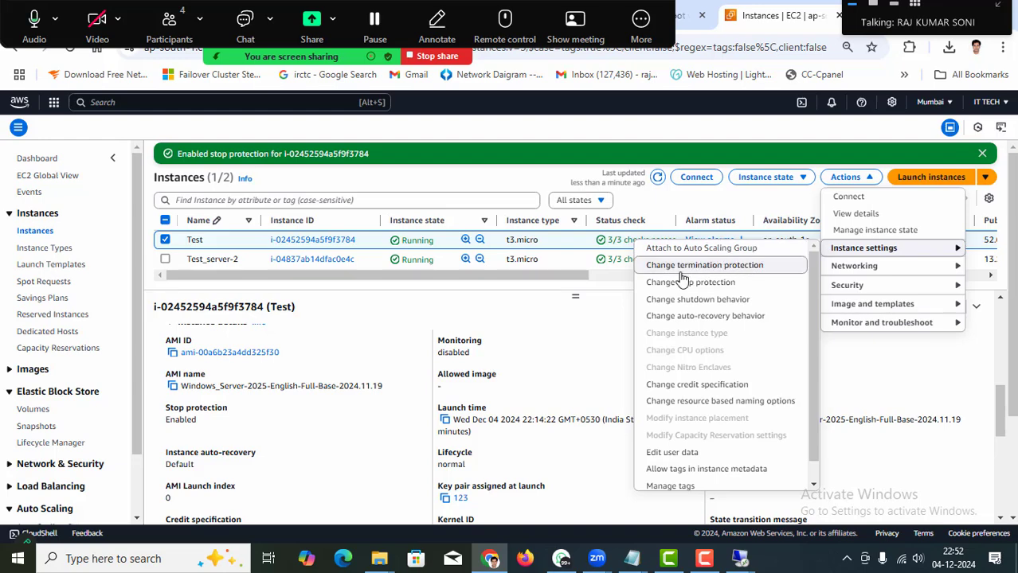
click(703, 291)
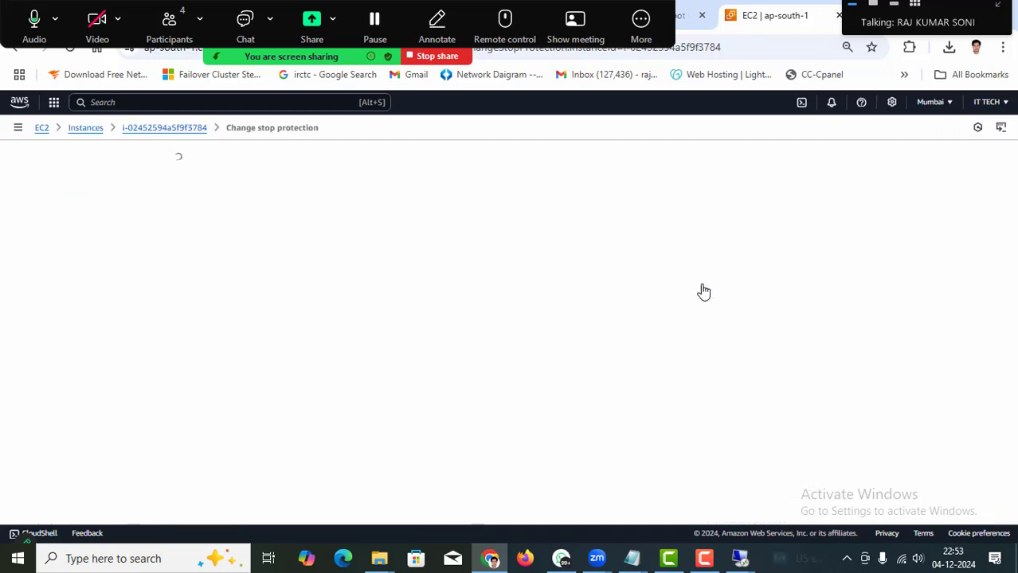
click(169, 261)
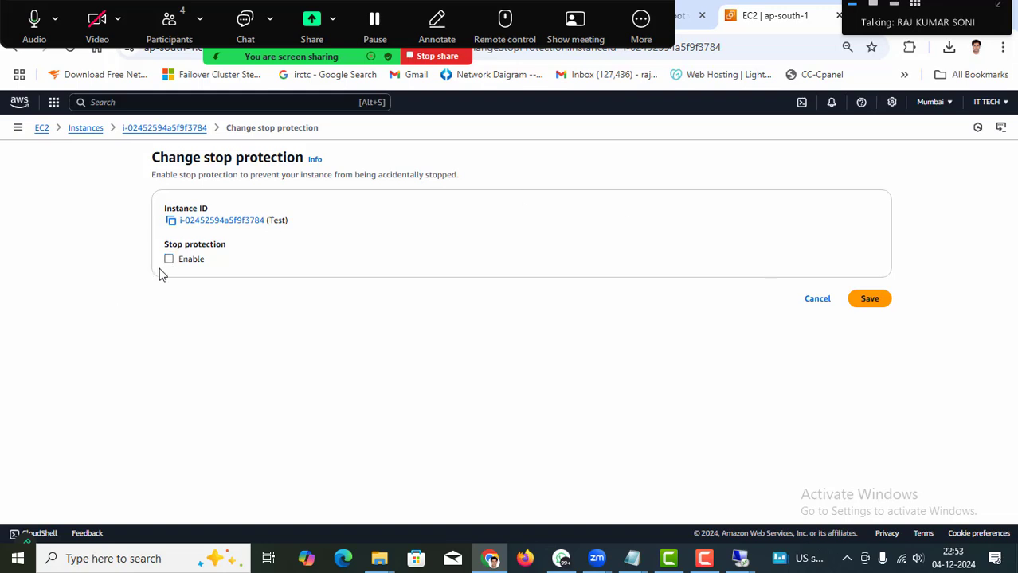
click(865, 305)
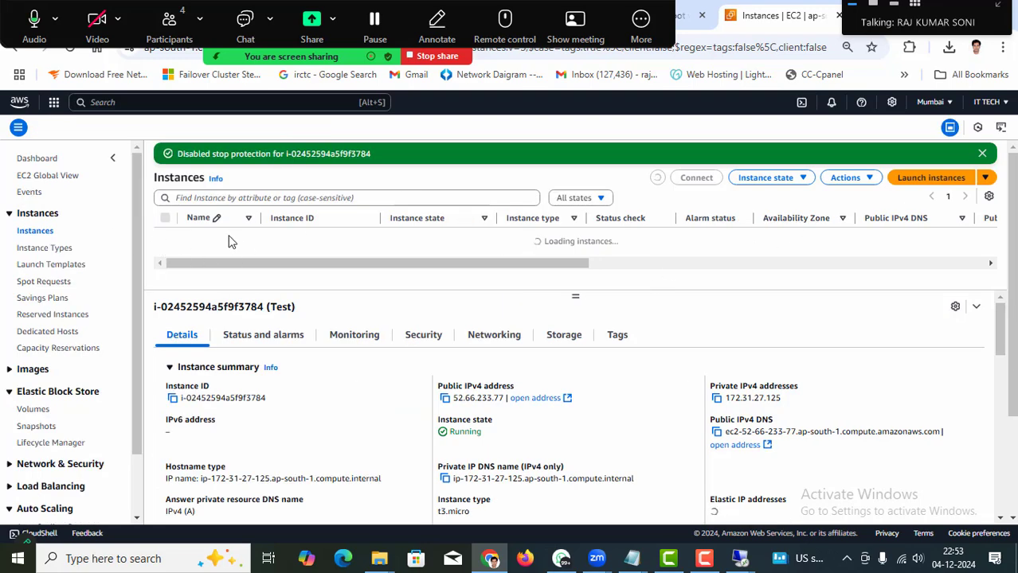
click(866, 178)
mouse_move(894, 253)
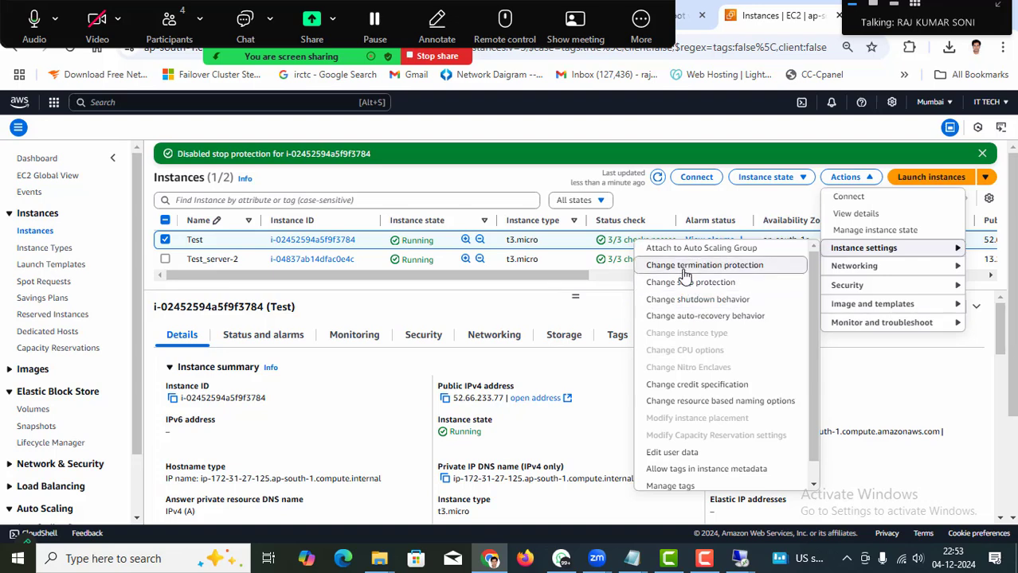
Save Test's termination protection as Enabled and reselect Test to view it in details.
click(703, 266)
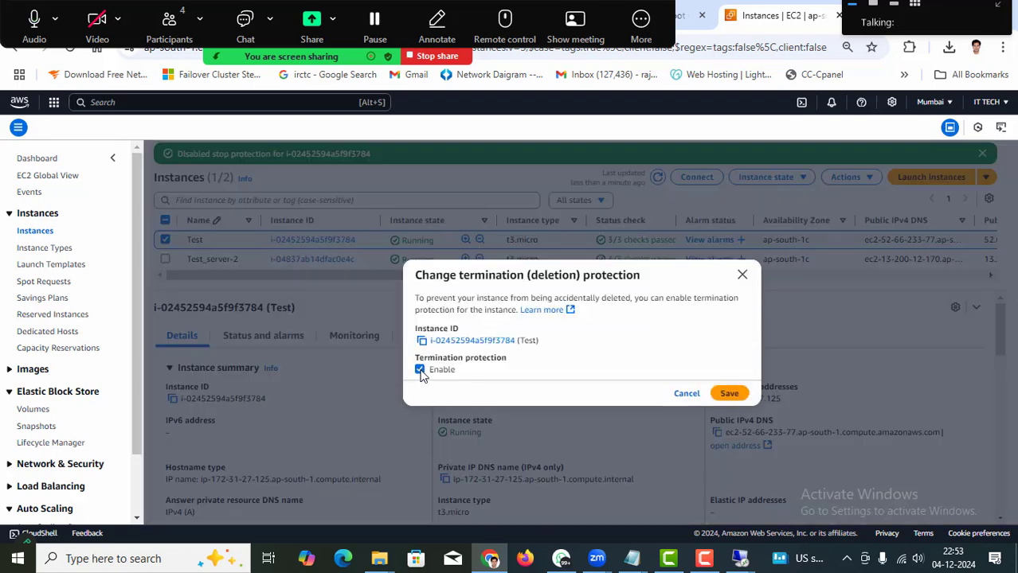
click(731, 395)
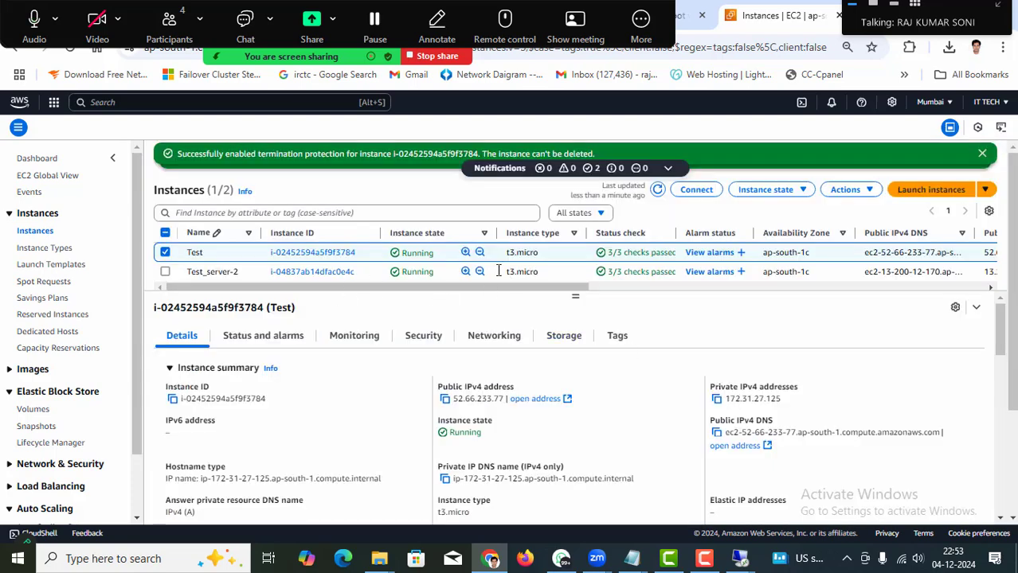
click(166, 253)
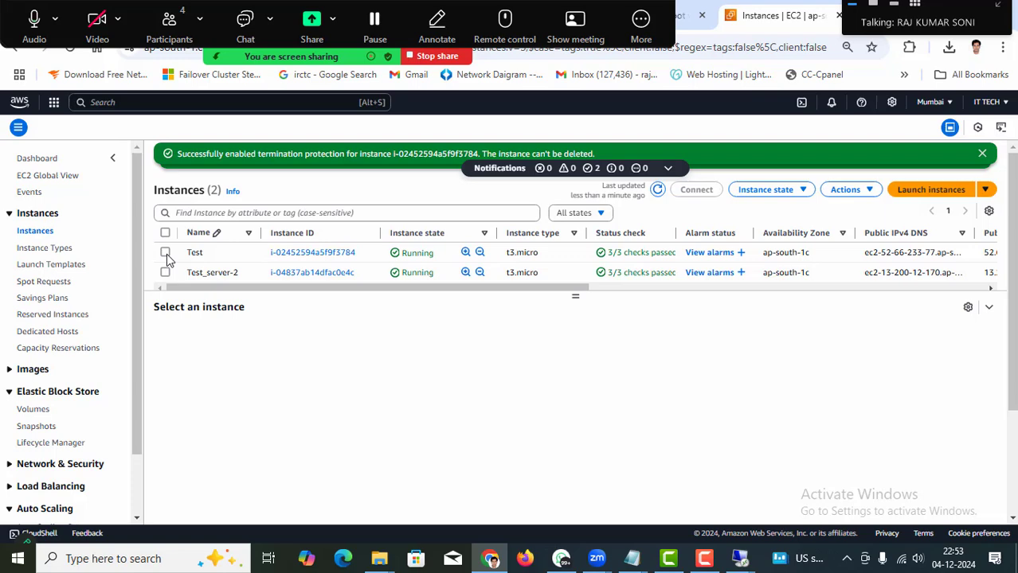
click(165, 252)
scroll(590, 492, down, 4)
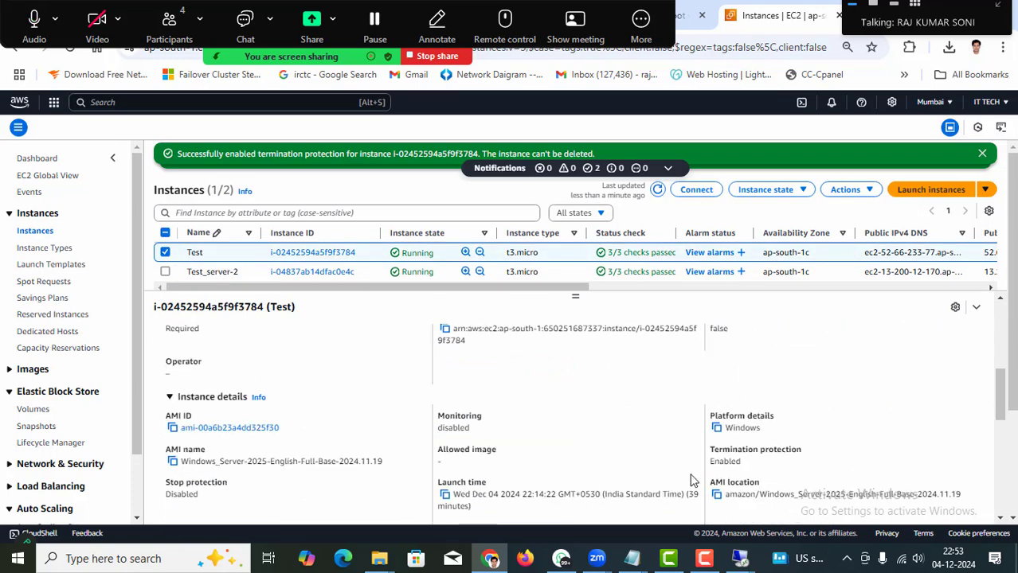
Attempt Terminate (delete) instance on Test, which termination protection refuses, then reselect Test.
click(783, 192)
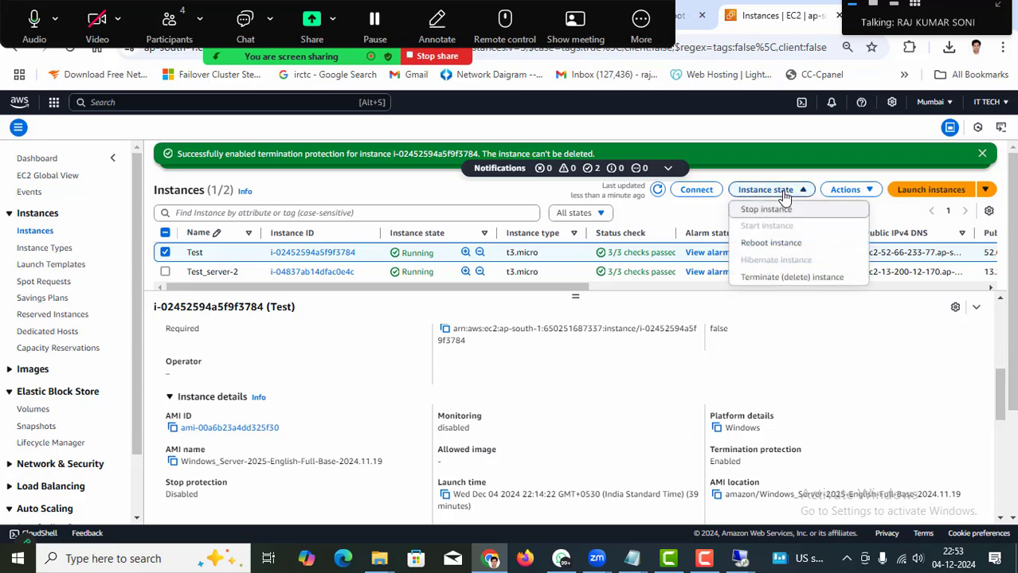
click(788, 277)
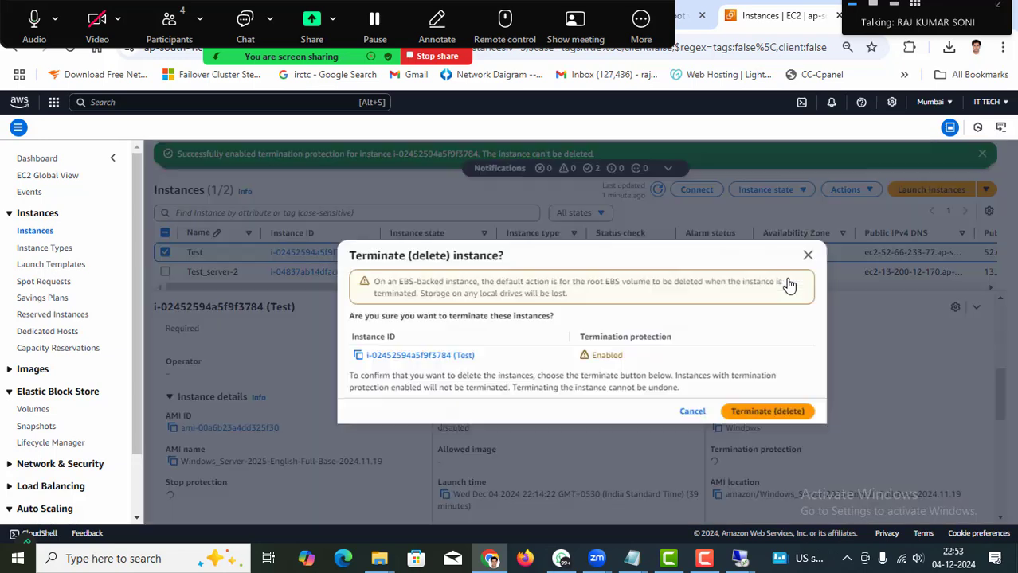
click(760, 414)
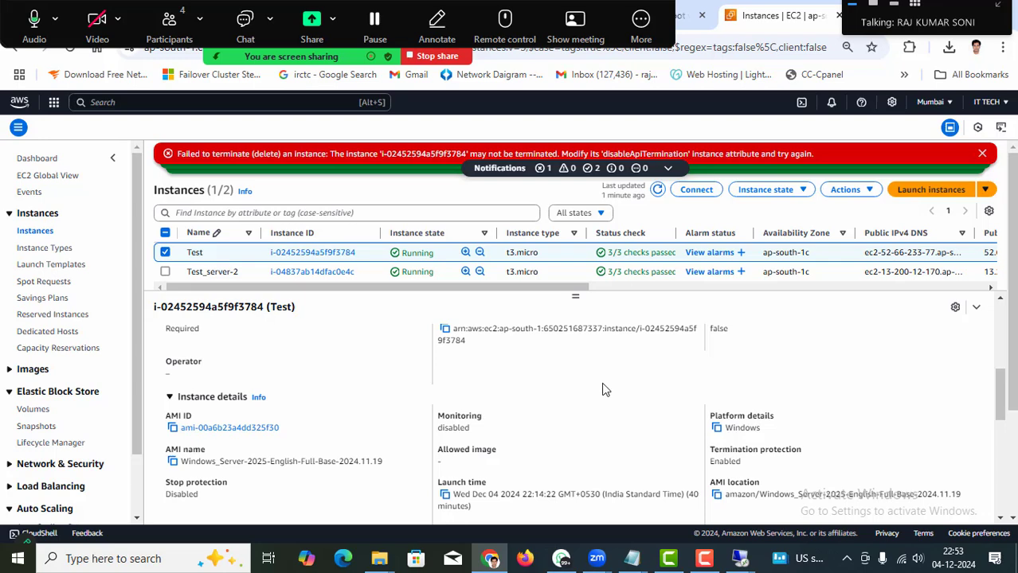
click(165, 252)
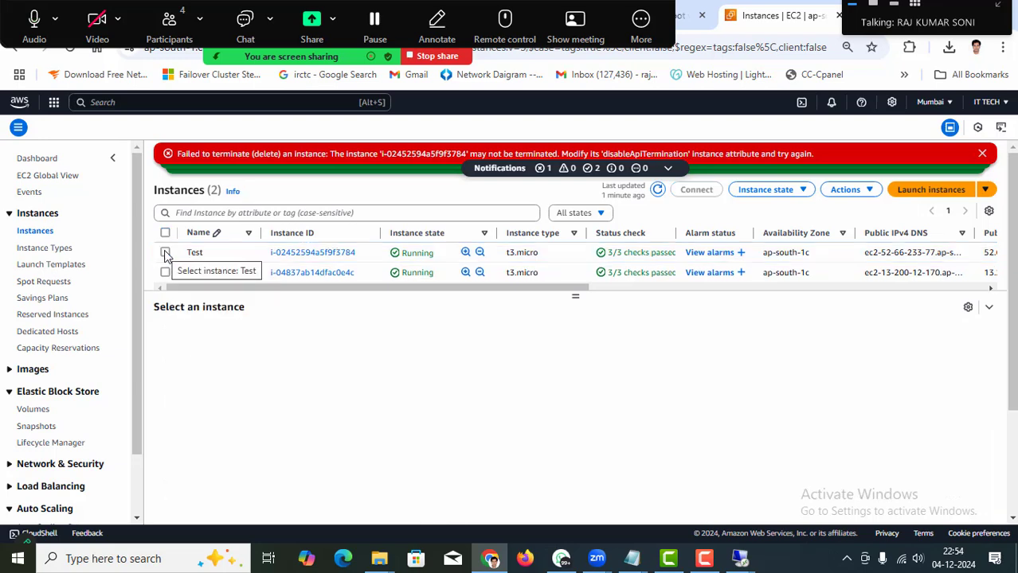
click(165, 253)
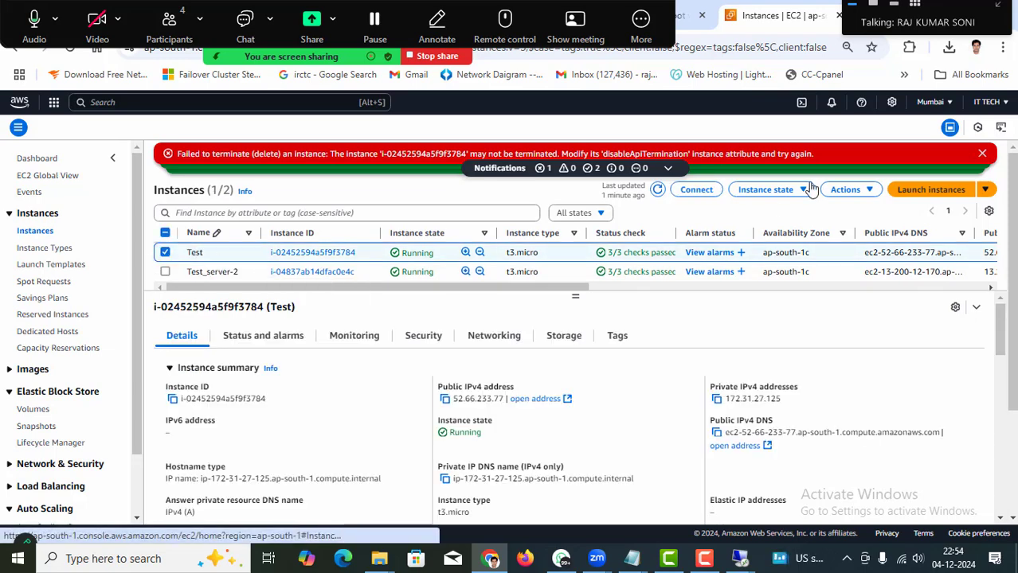
Change Test's shutdown behavior to Terminate via Instance settings and save.
click(869, 191)
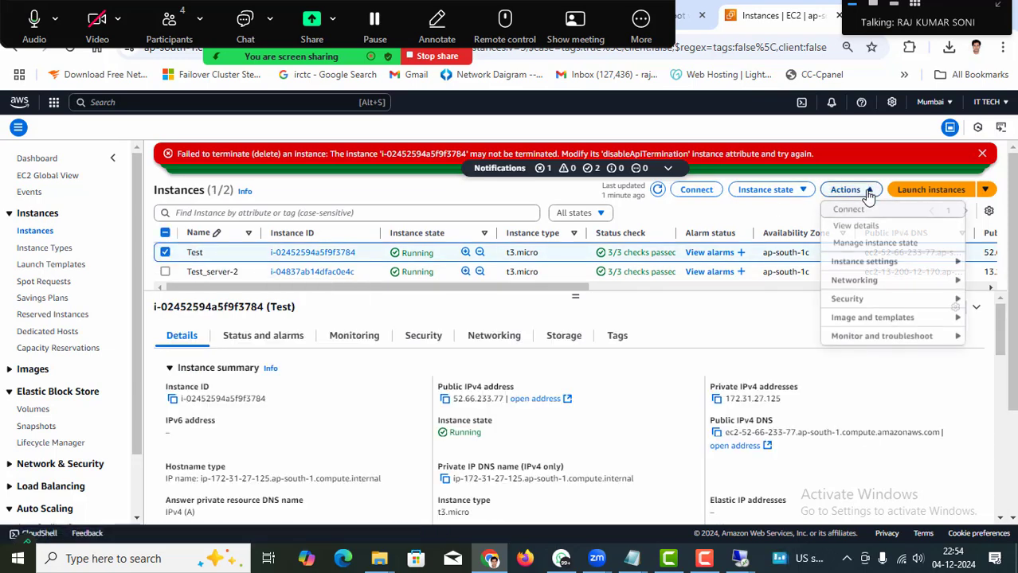
click(914, 264)
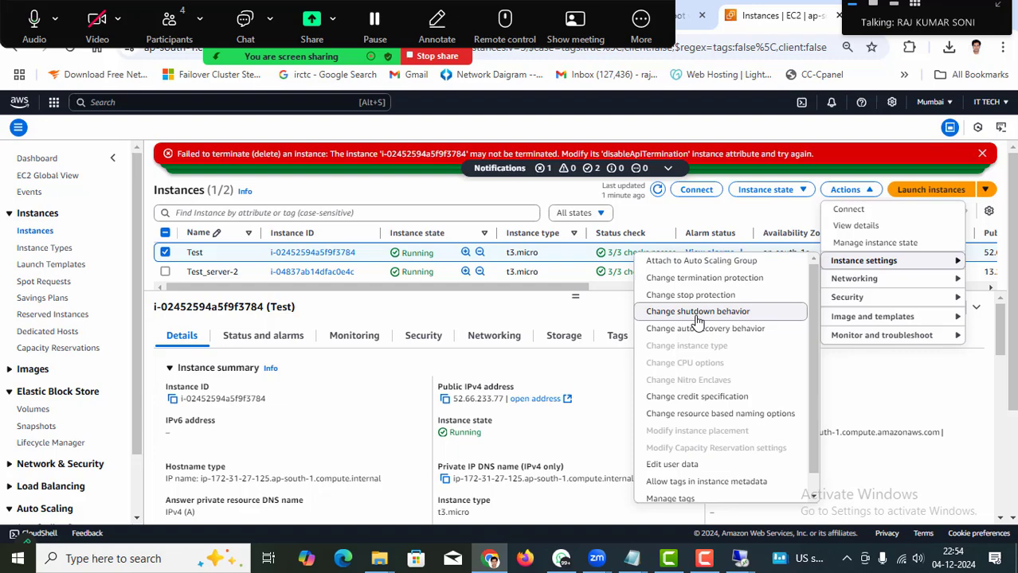
click(698, 313)
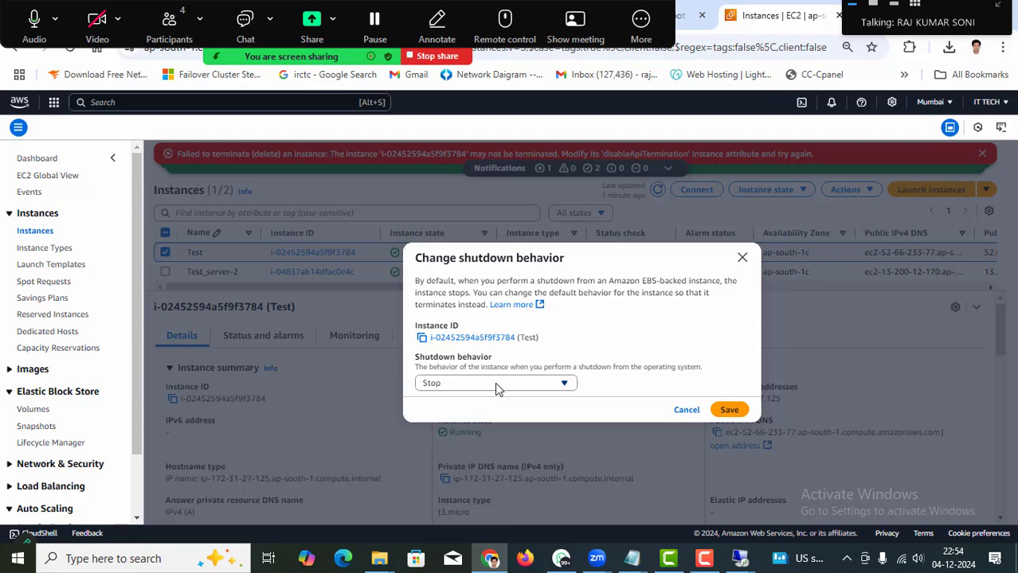
click(494, 382)
click(452, 434)
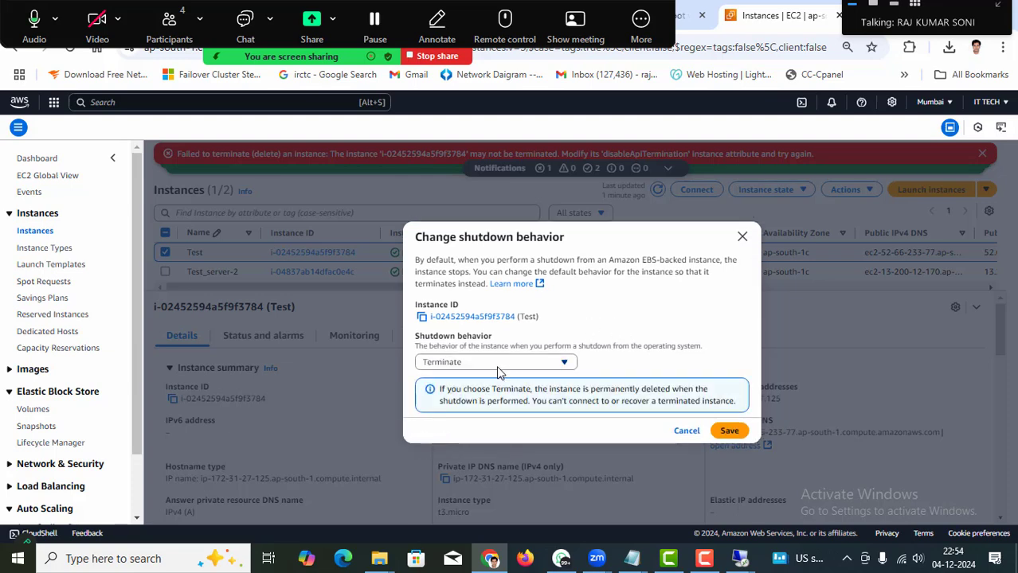
click(727, 432)
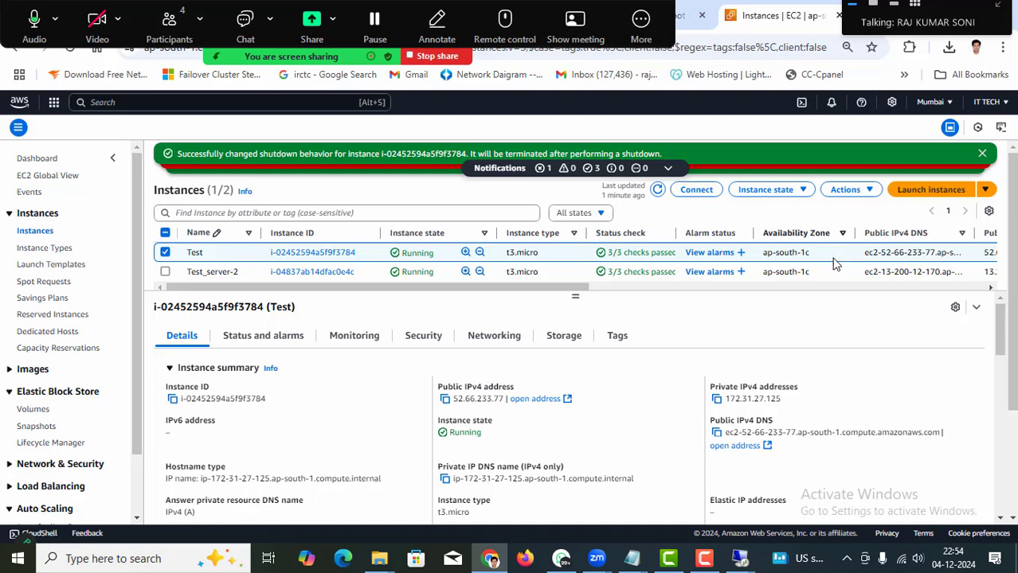
click(857, 192)
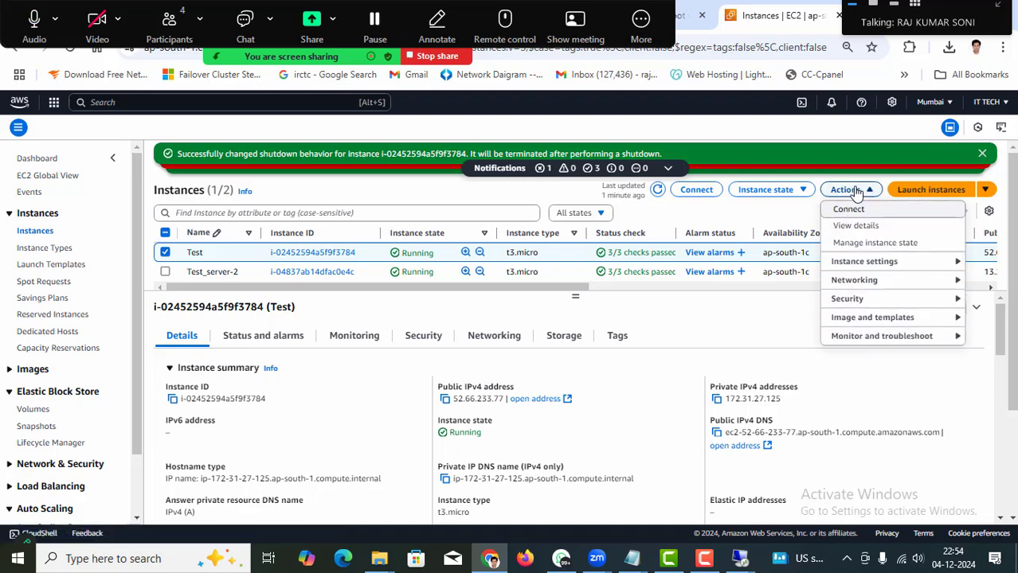
Uncheck Enable in Test's Change termination protection settings, save, and refresh the list.
mouse_move(892, 269)
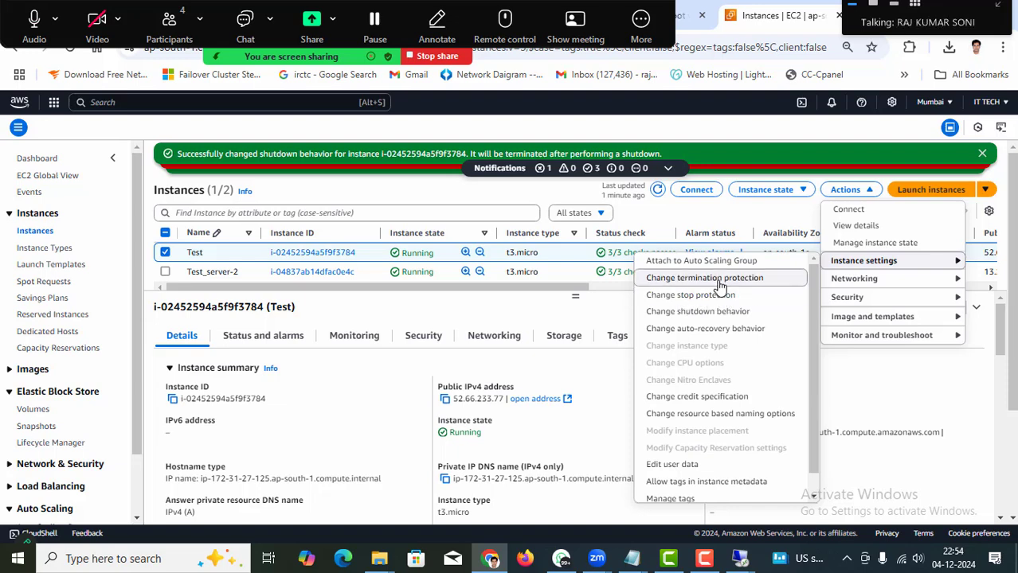
click(719, 280)
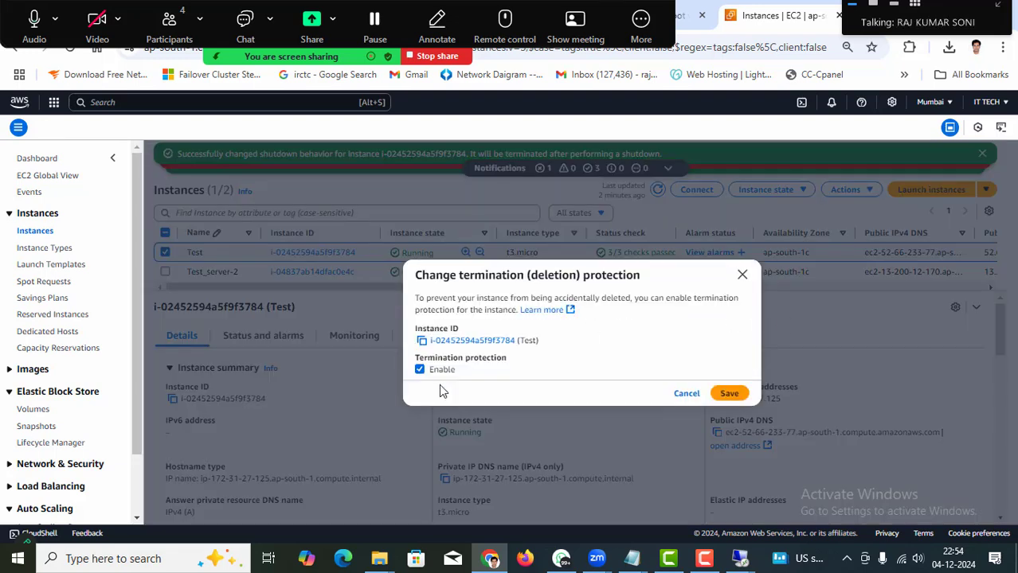
click(431, 373)
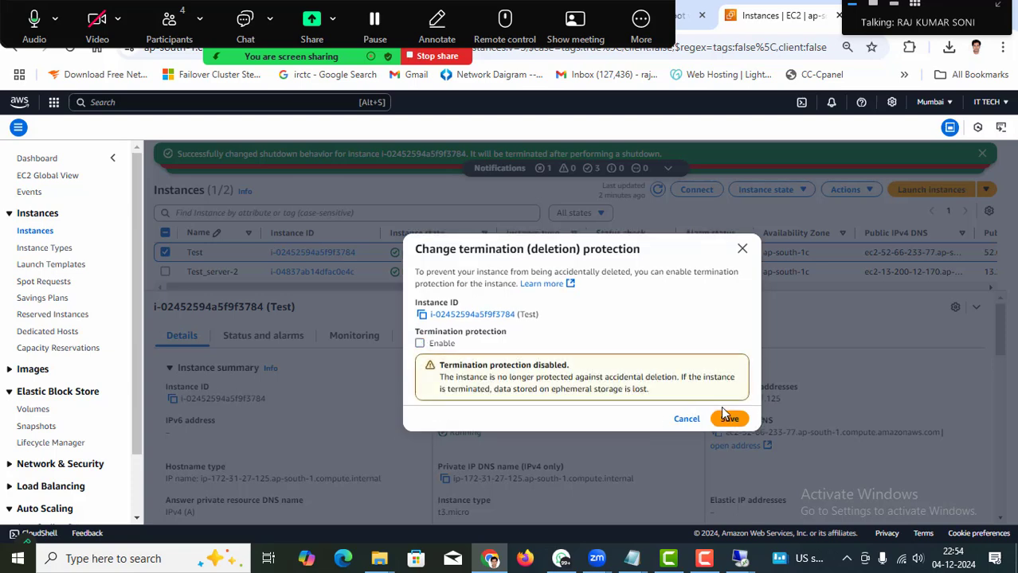
click(729, 419)
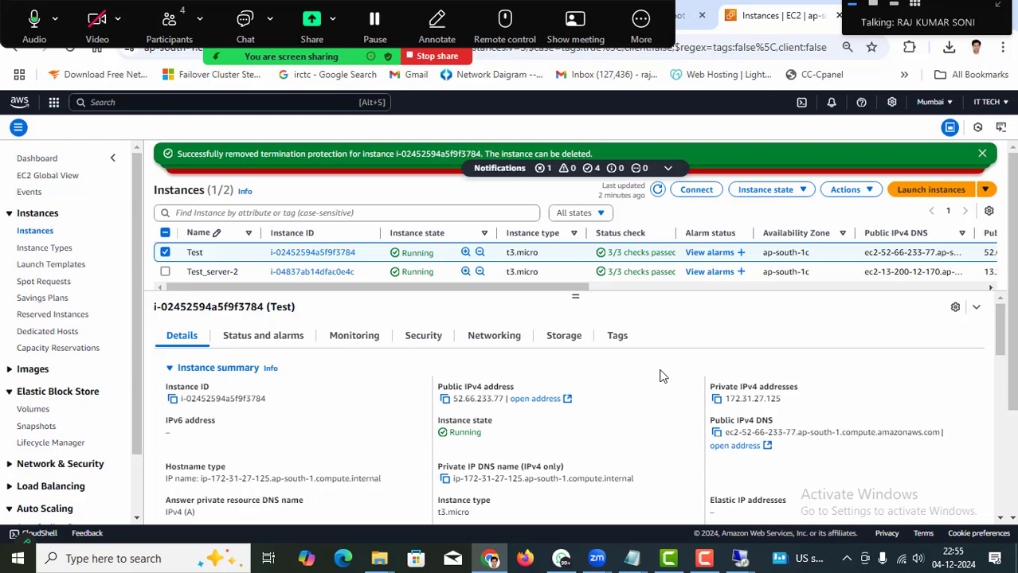
click(657, 190)
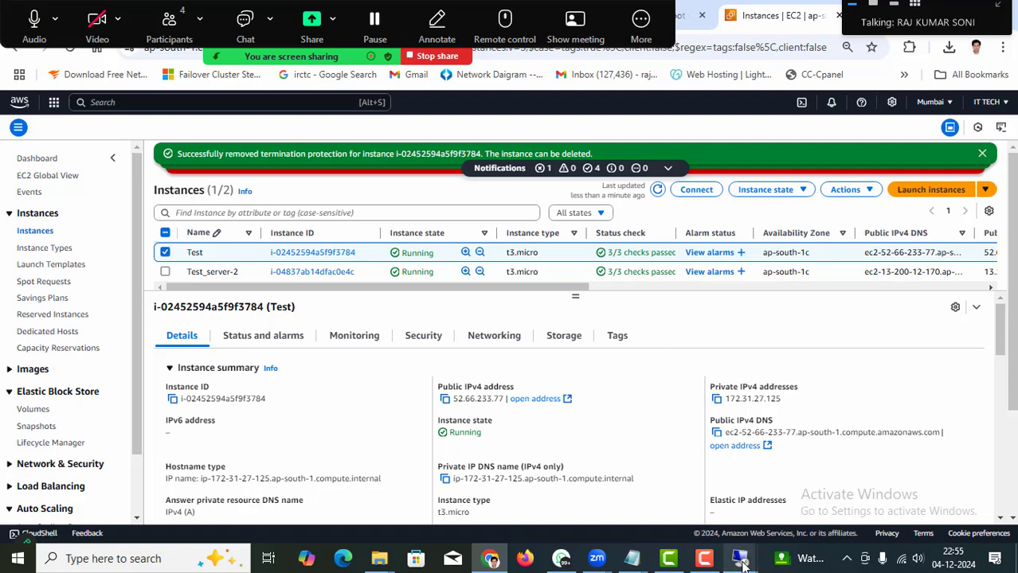
Switch to the Test server's Remote Desktop session and show its desktop with Win+D.
mouse_move(739, 558)
click(814, 512)
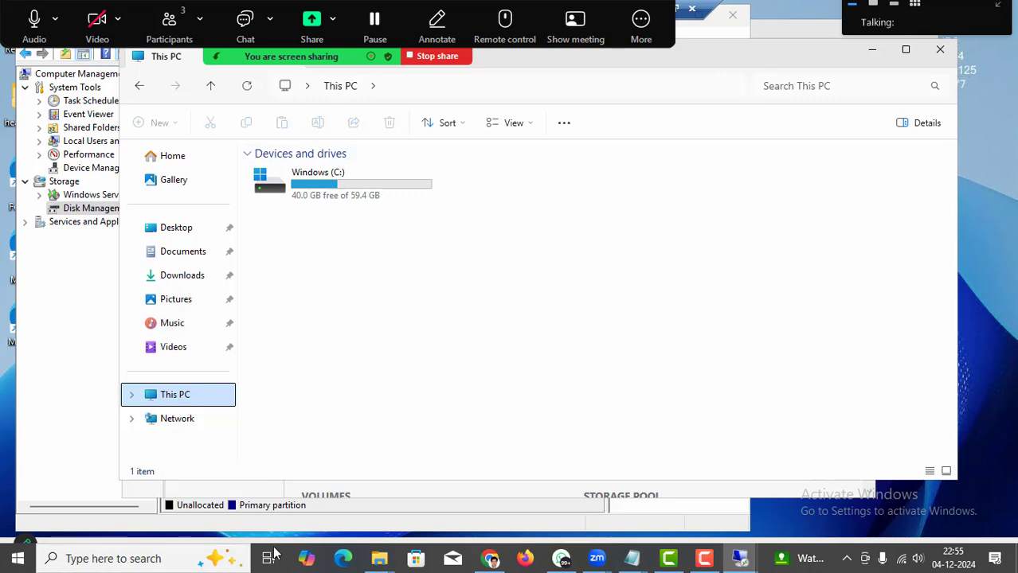
click(495, 373)
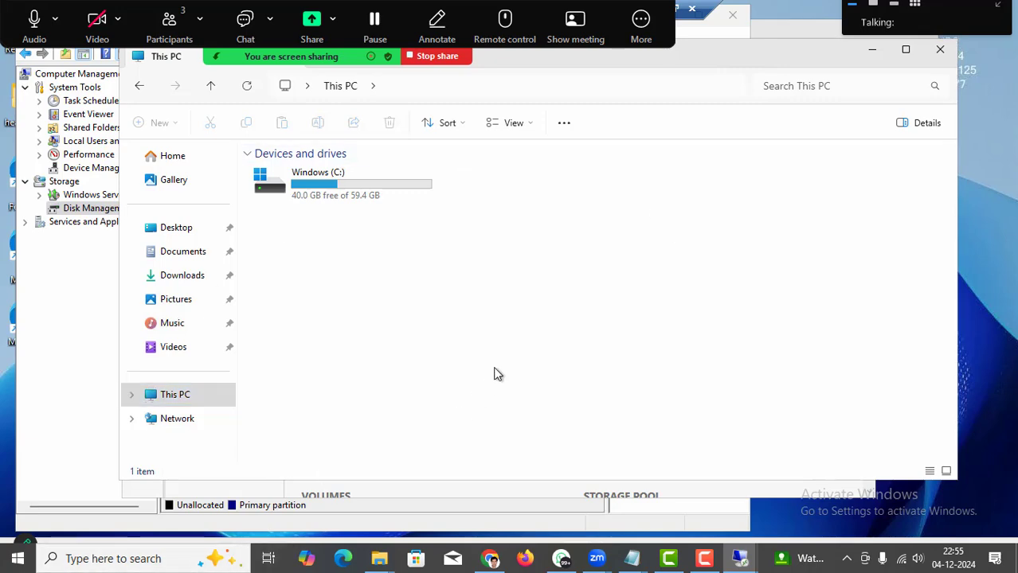
key(super+d)
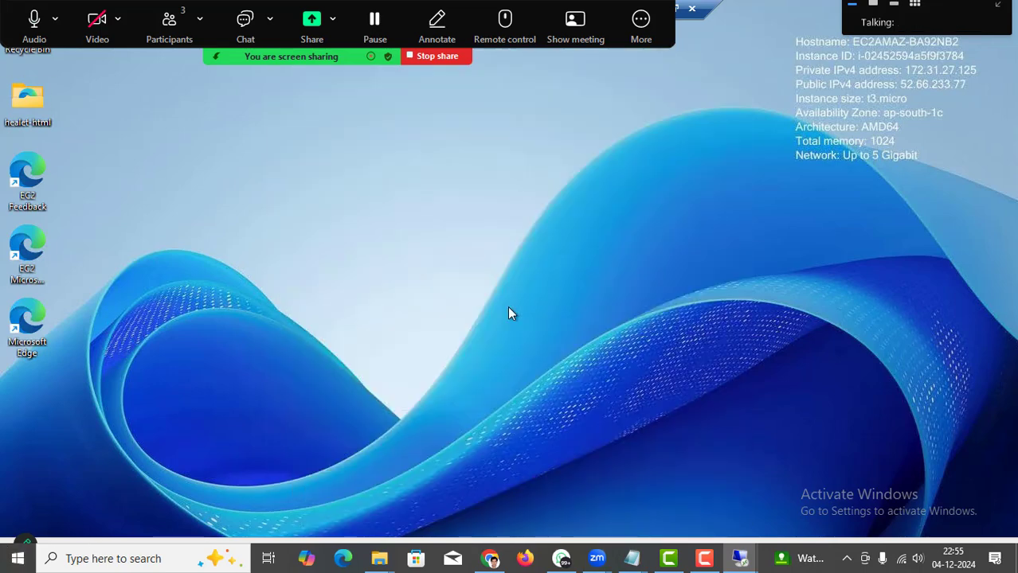
Shut down the Test server's Windows via Start > Power, accept the default reason, and dismiss the session-ended message.
key(super)
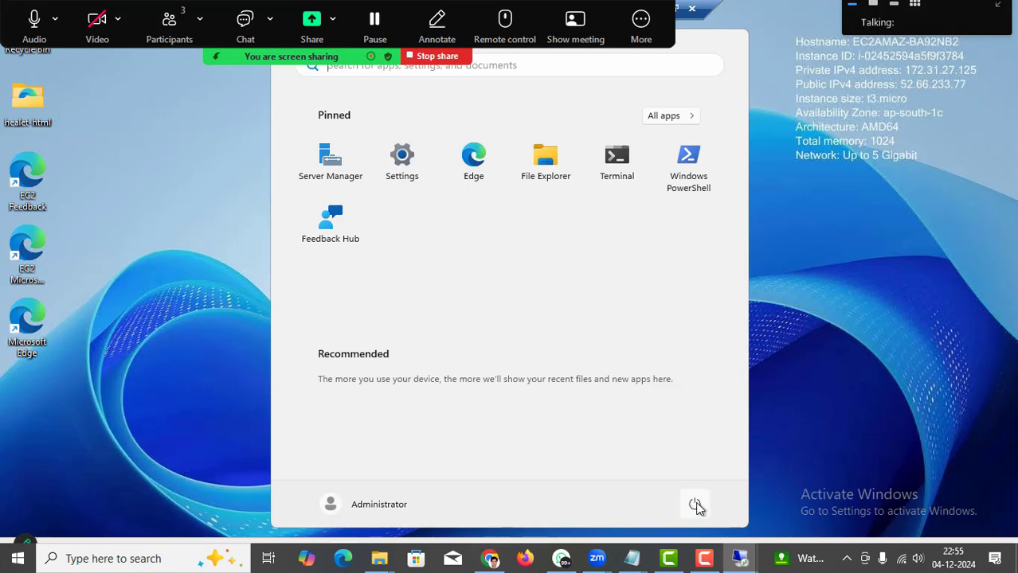
click(695, 507)
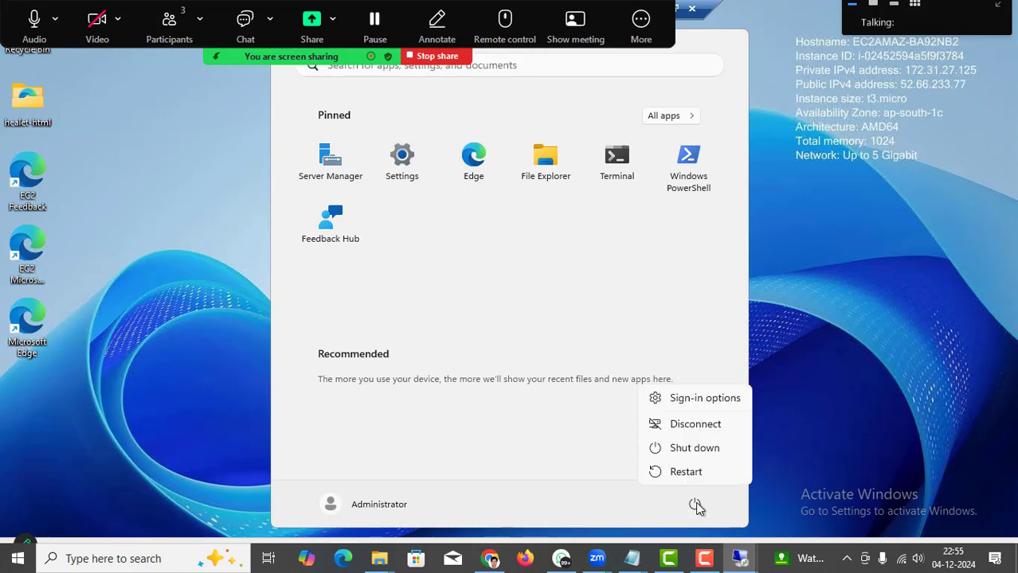
click(696, 452)
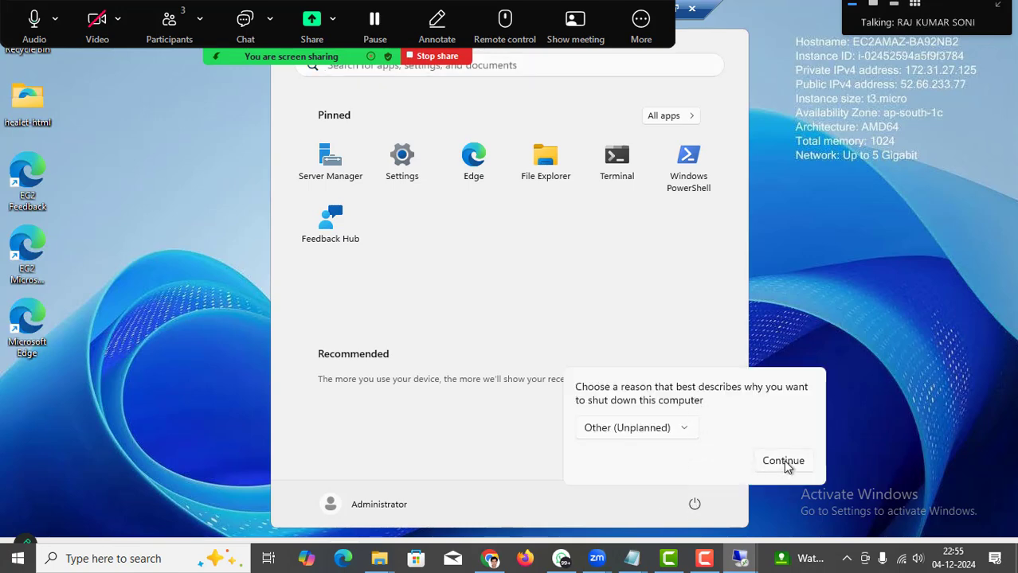
click(783, 461)
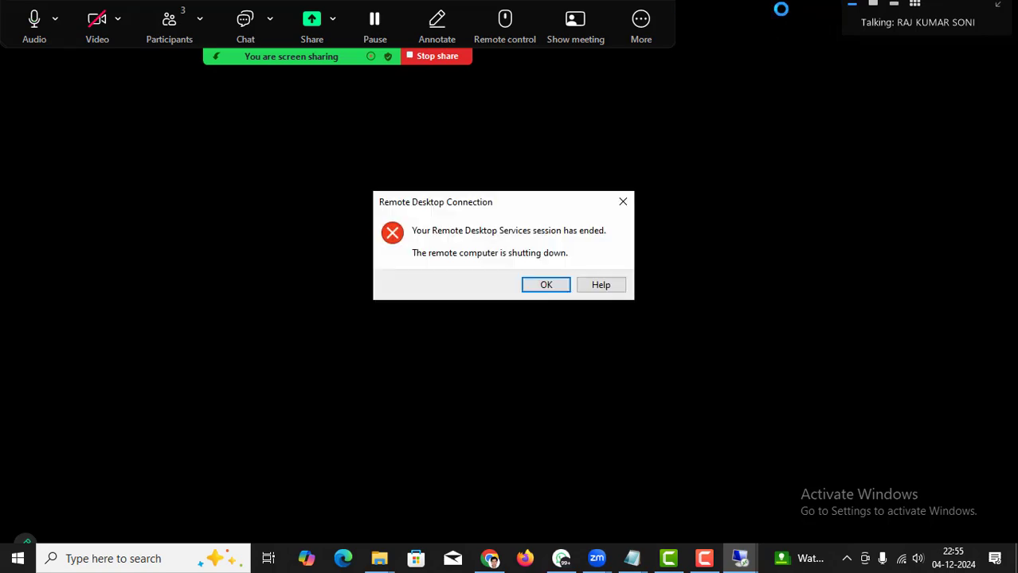
click(540, 286)
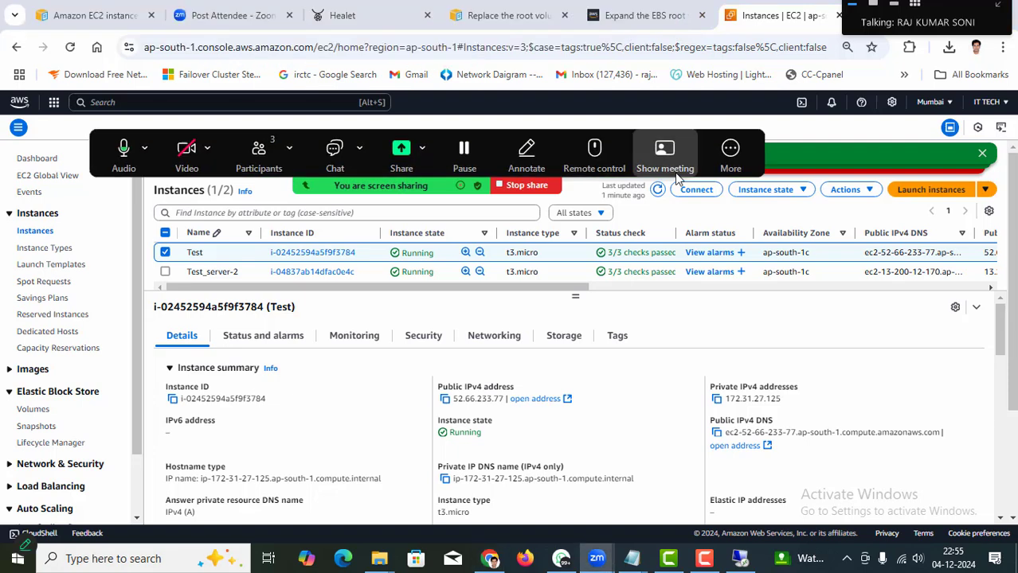
Reload the Healet site at 52.66.233.77 to confirm it is down, then refresh the EC2 instances list.
click(400, 8)
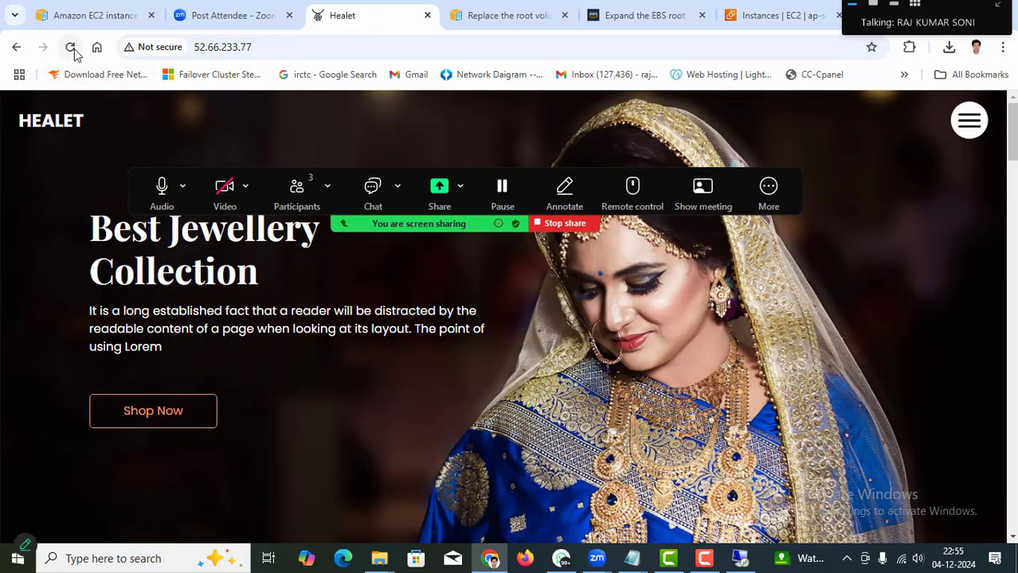
click(72, 48)
drag(536, 173, 668, 129)
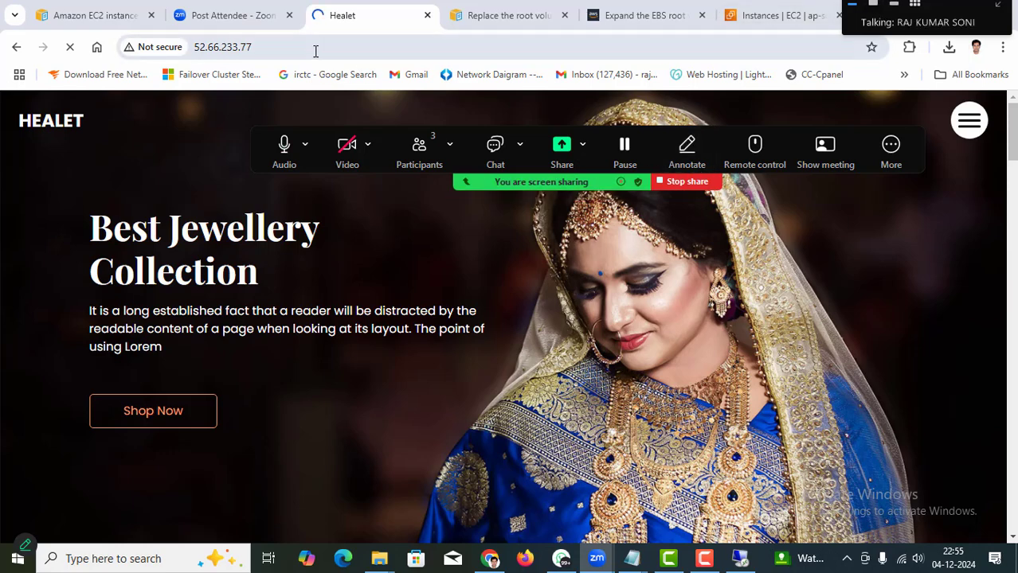
click(764, 16)
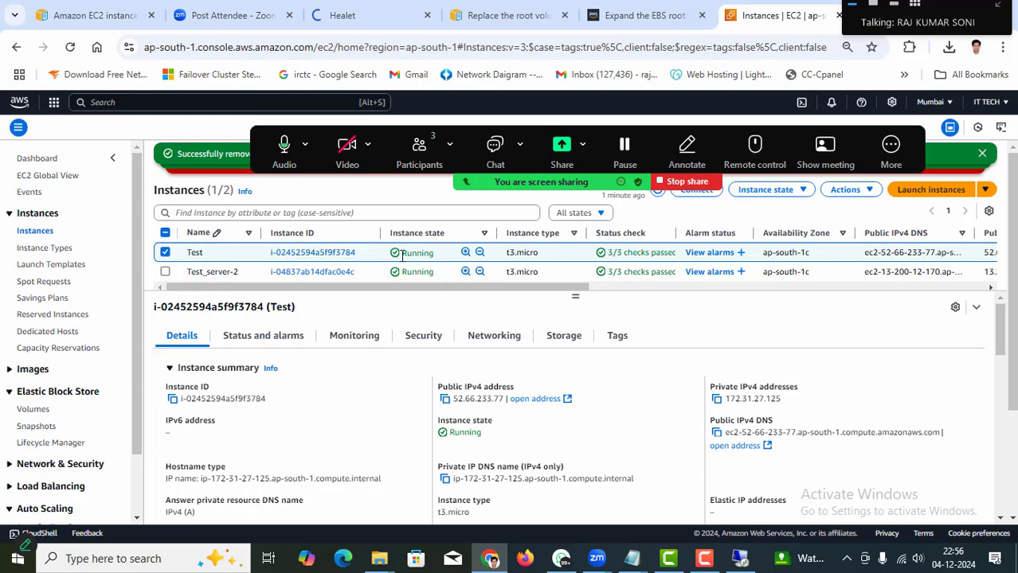
drag(724, 127, 676, 451)
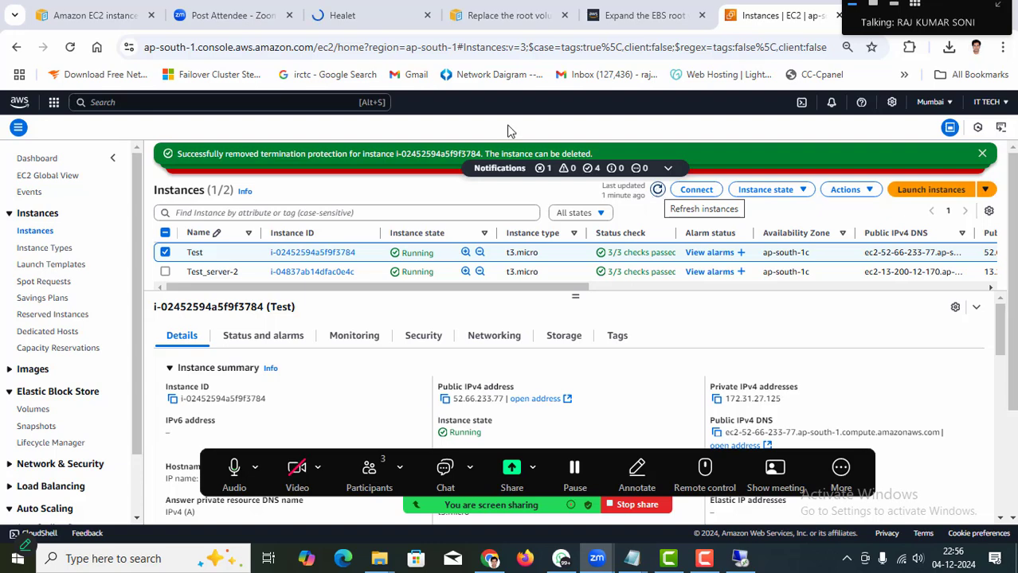
click(354, 15)
click(335, 50)
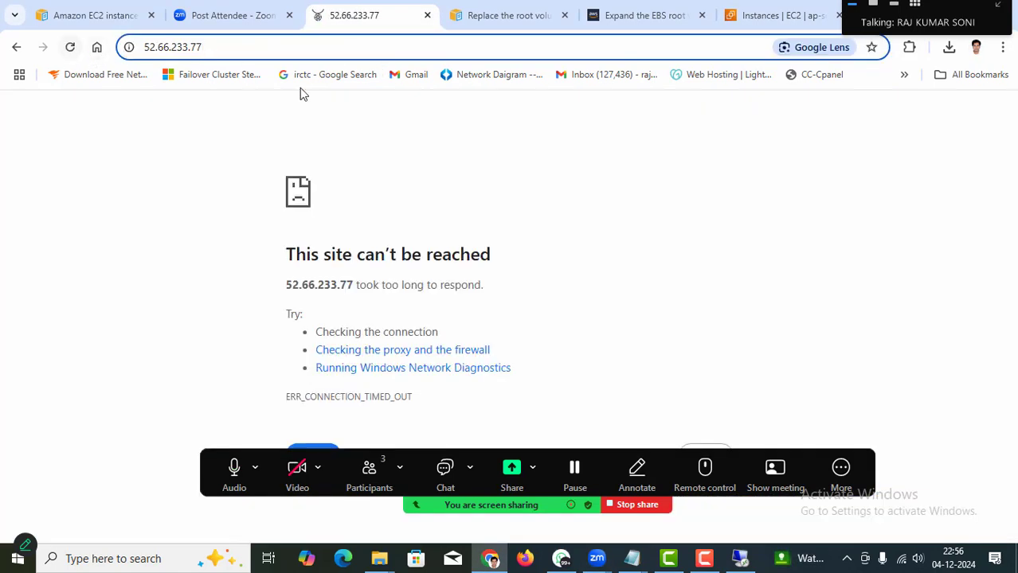
click(769, 17)
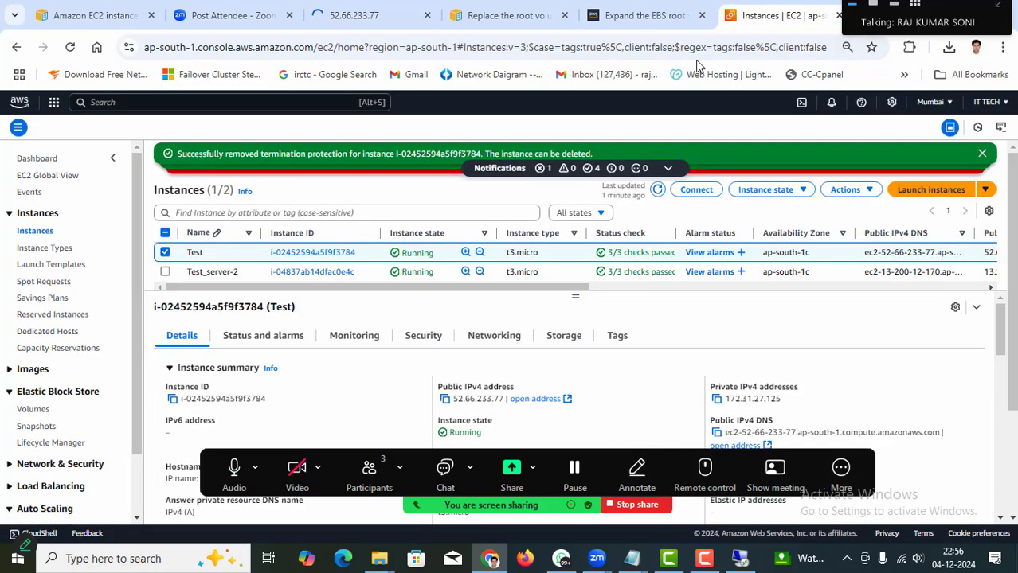
click(657, 191)
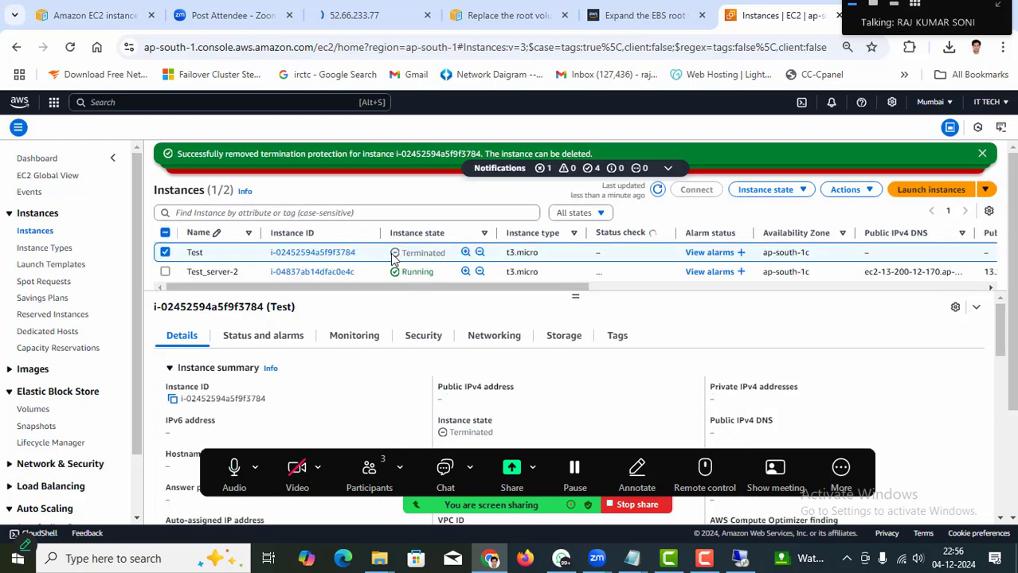
Dismiss all old notifications, including the Failed to terminate error, beside Test's Terminated state.
double_click(446, 255)
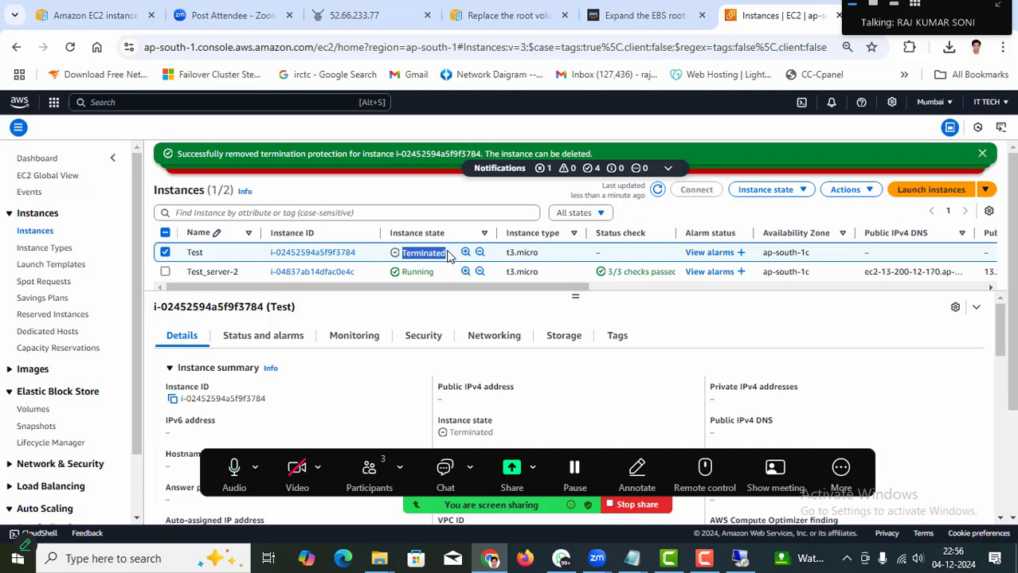
click(661, 169)
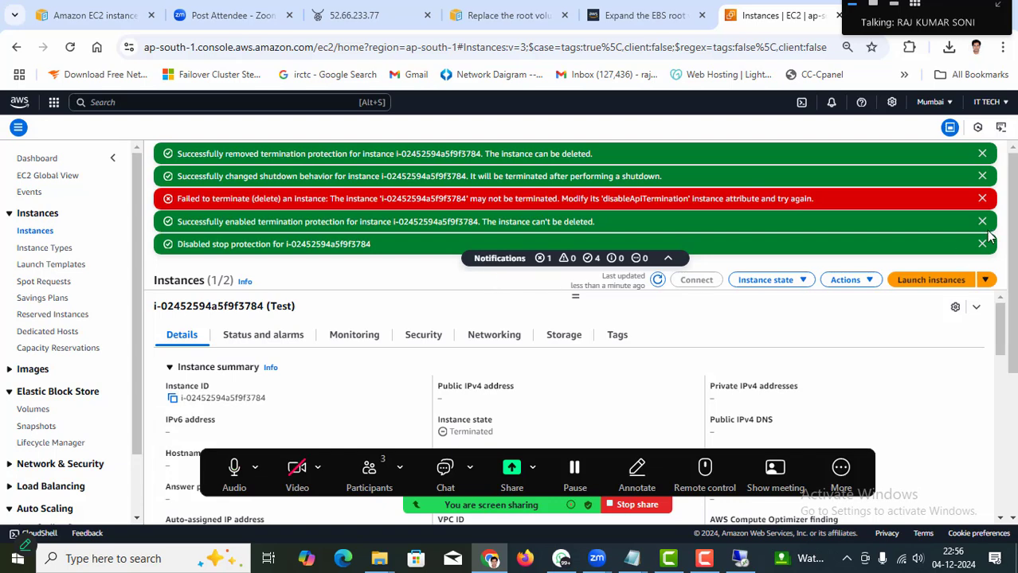
click(982, 244)
click(982, 221)
click(982, 199)
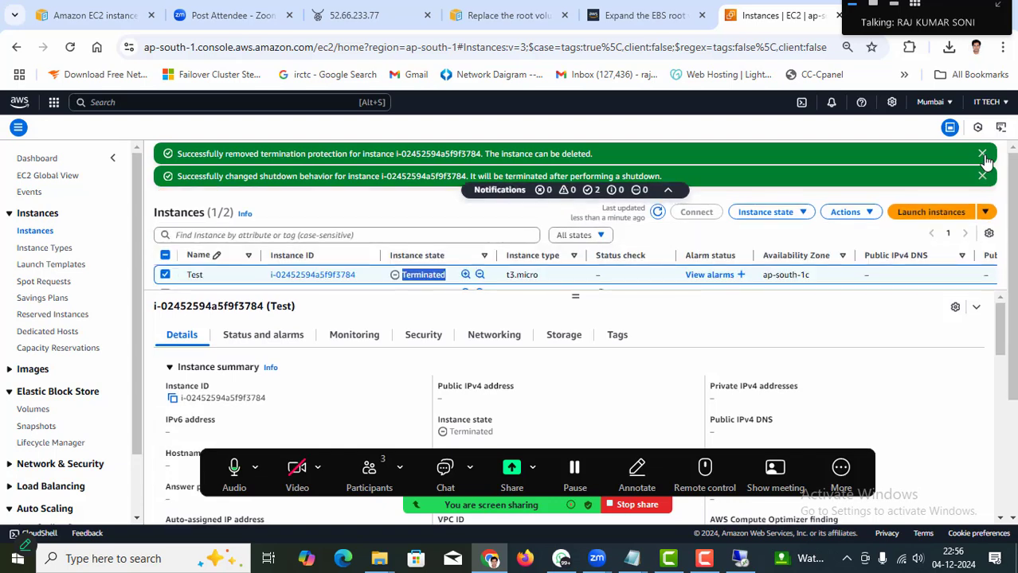
click(981, 154)
click(982, 154)
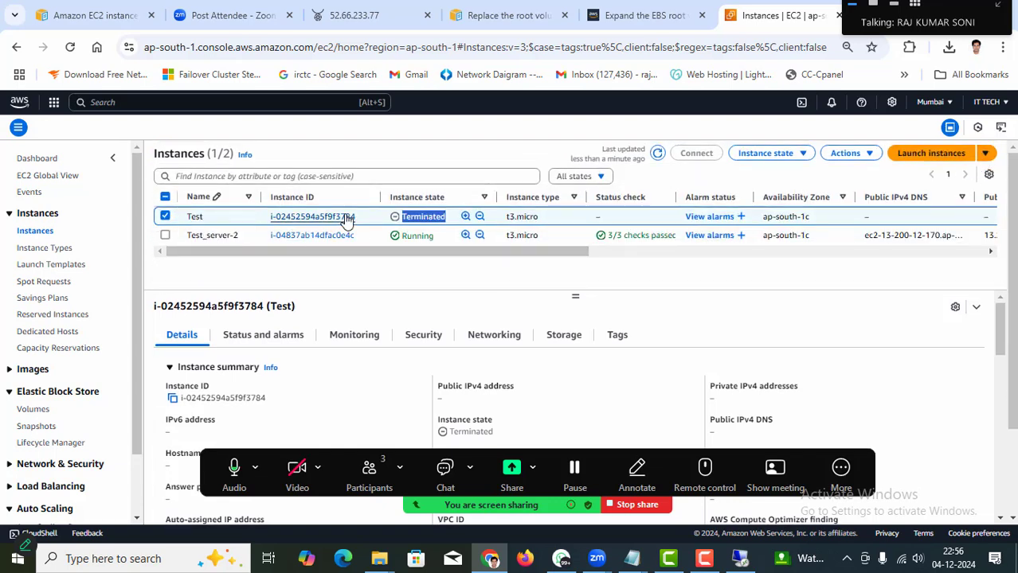
Select Test_server-2 alongside Test so its Running state and status checks show.
click(165, 236)
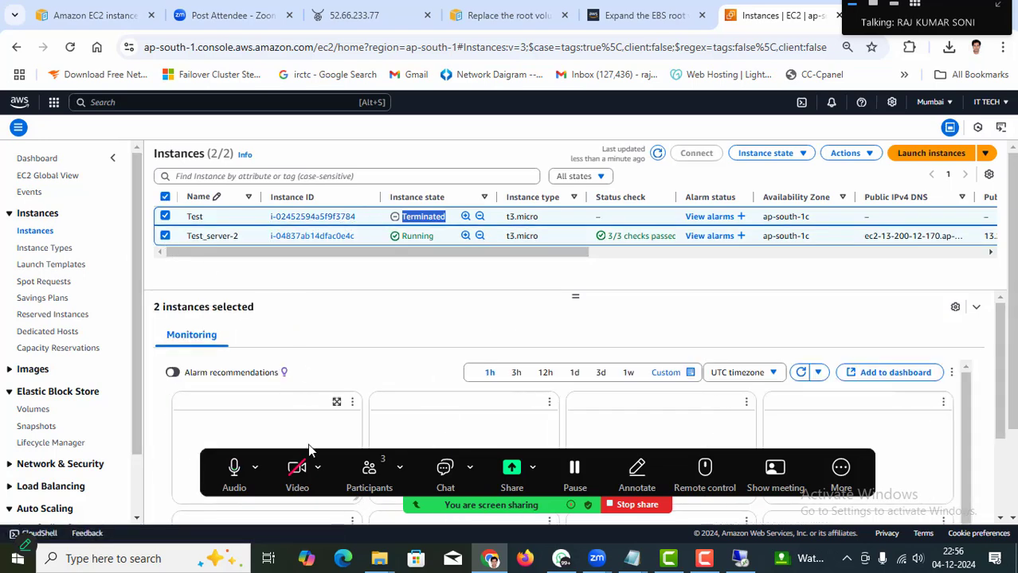
click(366, 473)
click(366, 476)
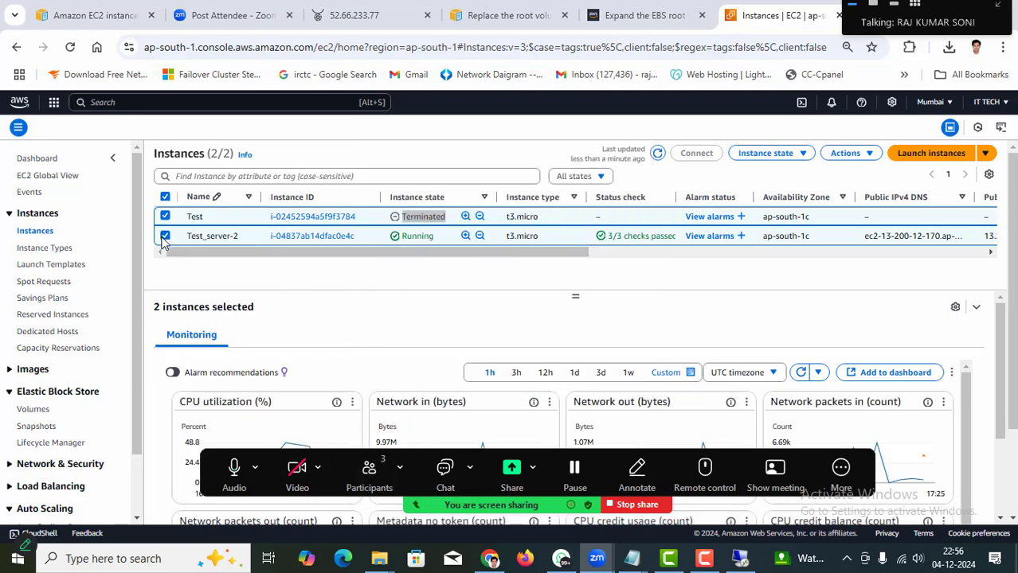
drag(604, 454, 610, 31)
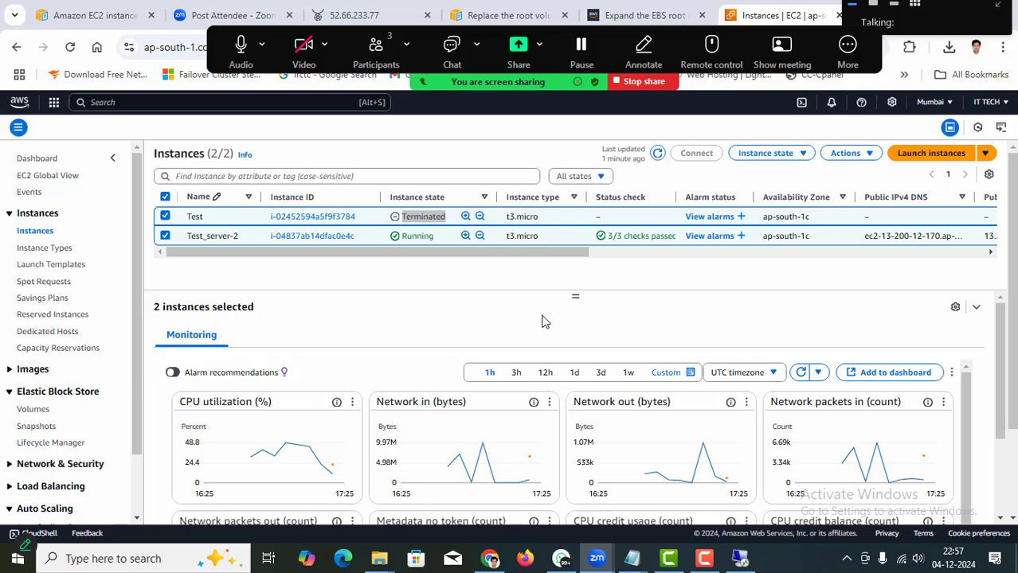
Stop the Zoom screen share and choose End meeting for all.
click(375, 53)
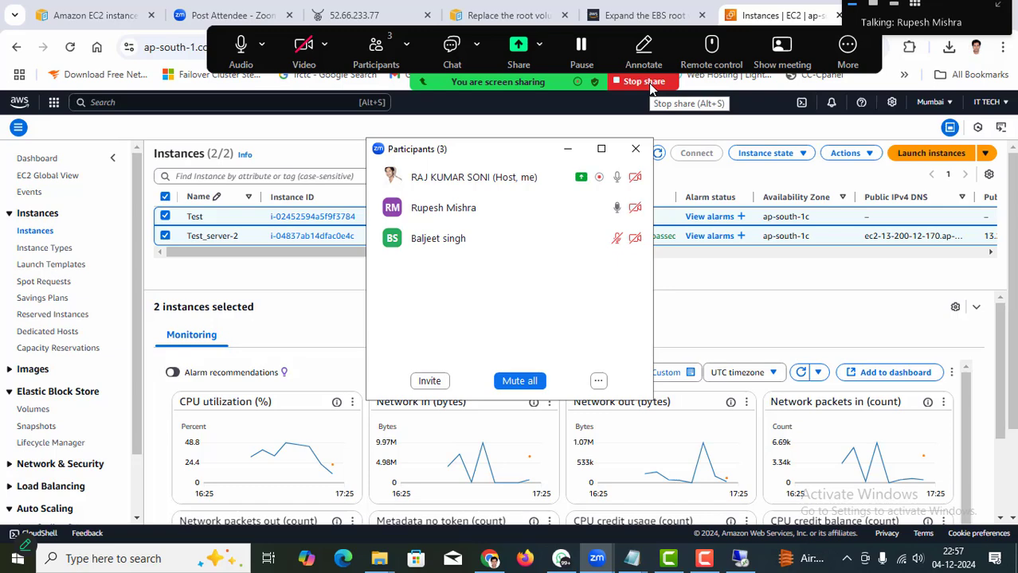
click(635, 149)
click(635, 81)
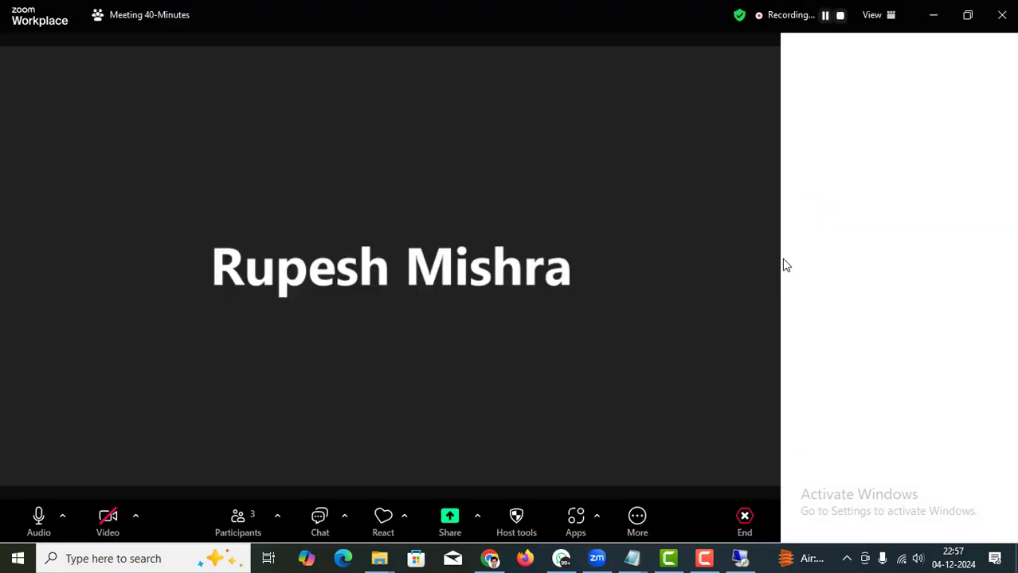
click(744, 523)
click(728, 443)
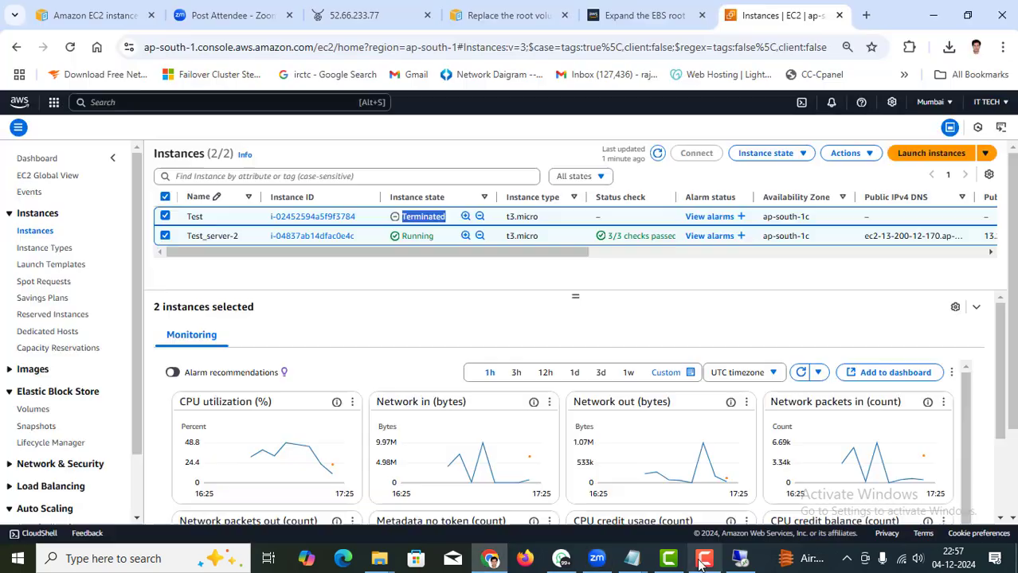